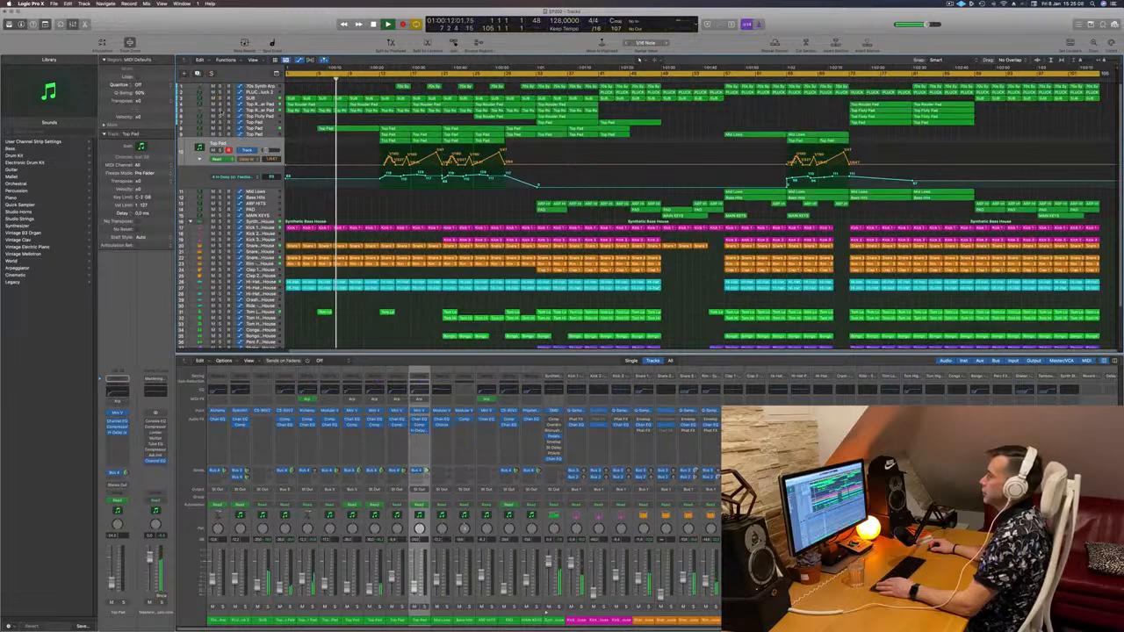
# Audition the second router pad on track 5 and the Top Pad on track 9 in solo, one after the other
pyautogui.click(220, 111)
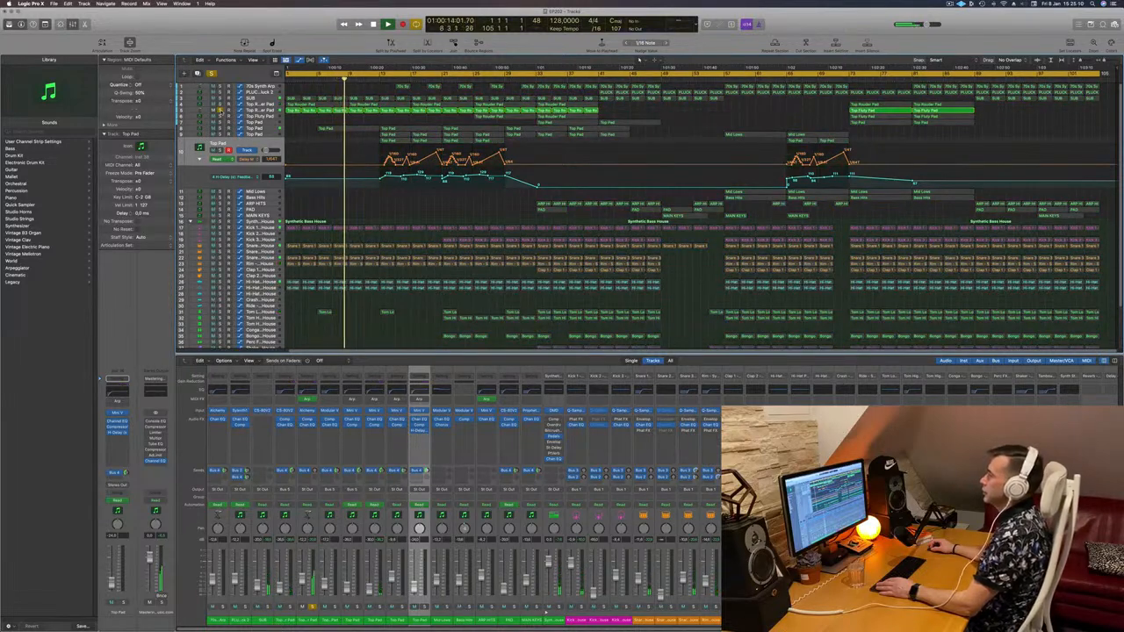
pyautogui.click(220, 110)
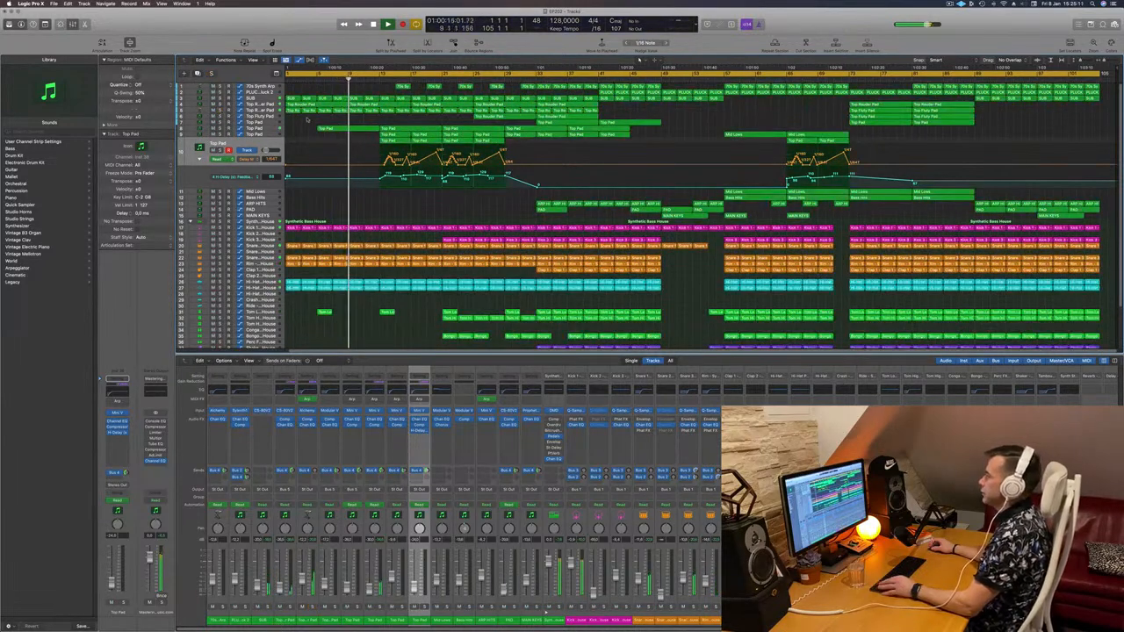
pyautogui.click(281, 135)
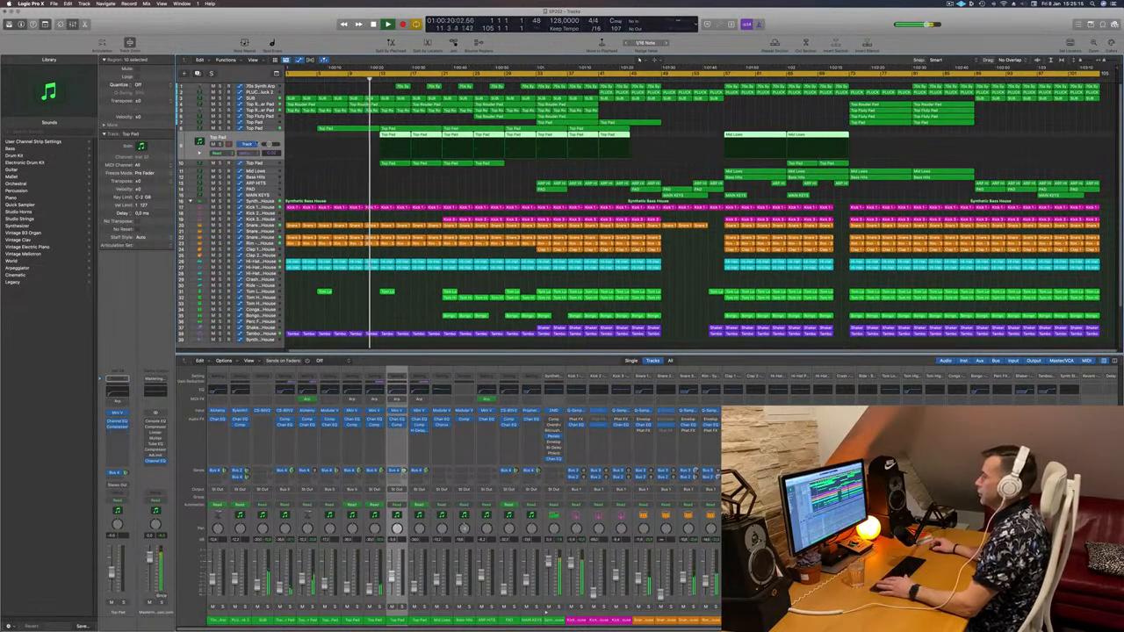
pyautogui.click(219, 142)
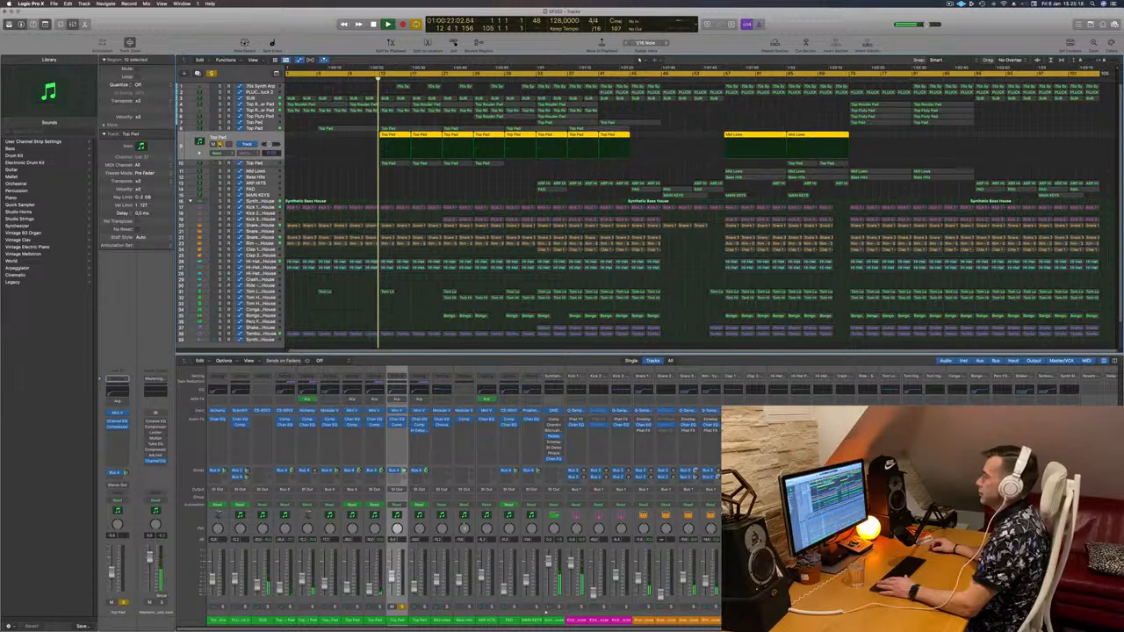
pyautogui.click(219, 143)
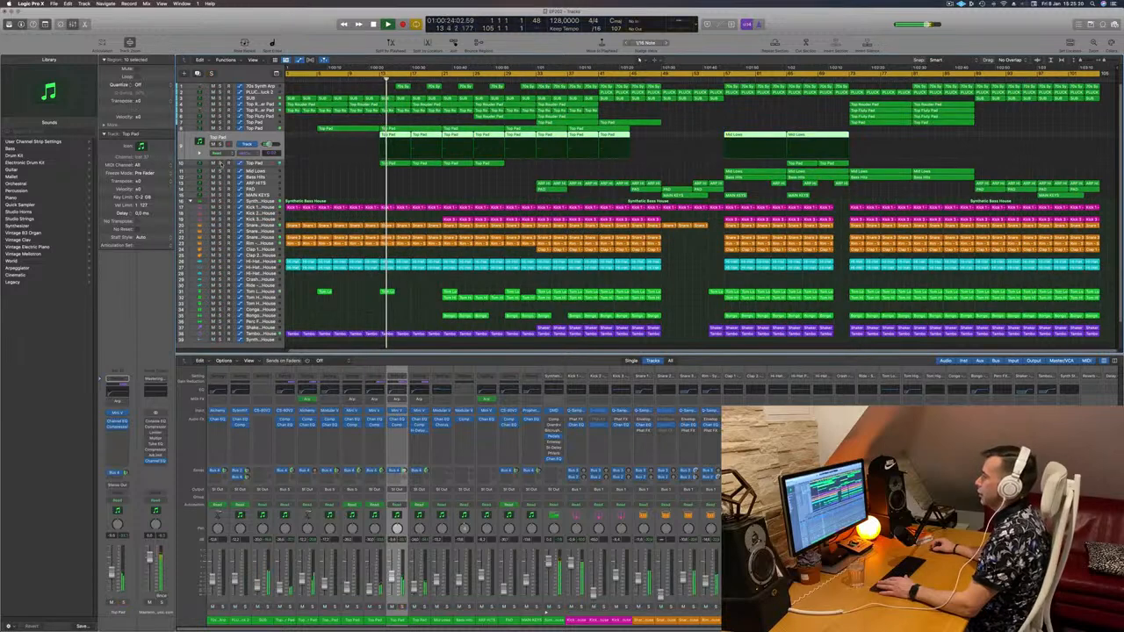
# Listen to the Top Pad on track 10 in solo during playback and return to the full mix
pyautogui.click(220, 163)
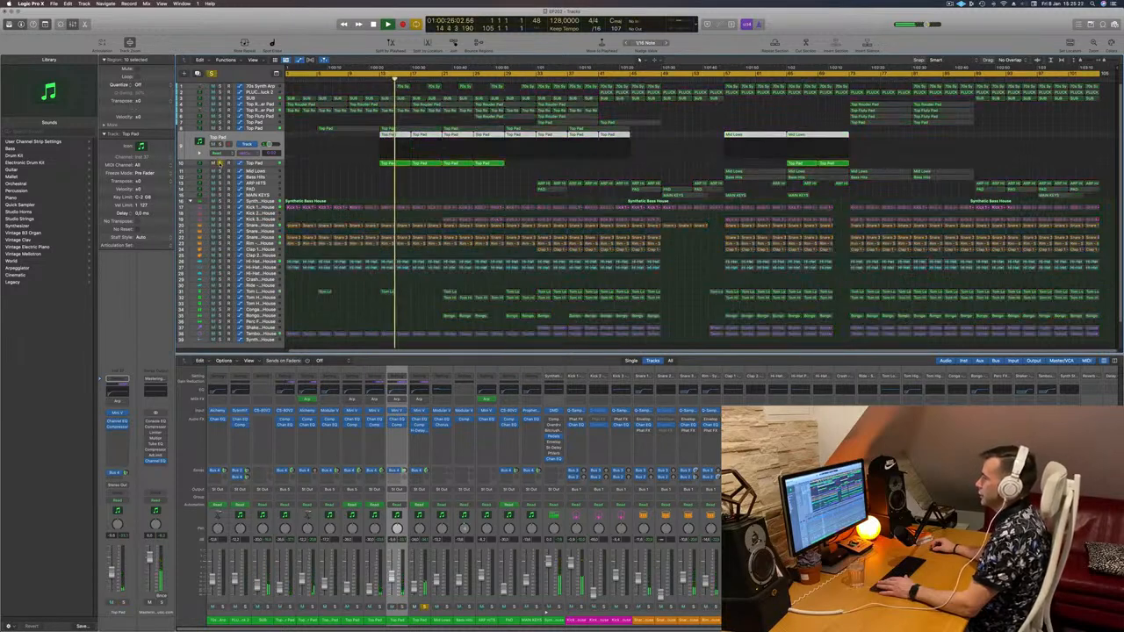
pyautogui.press('a')
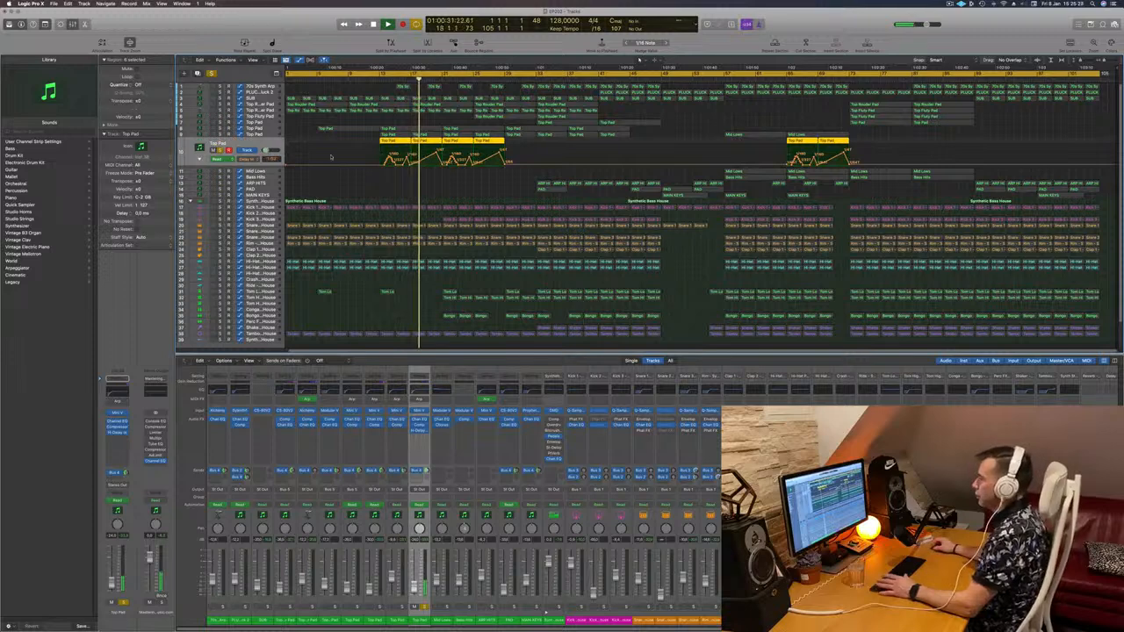
pyautogui.press('s')
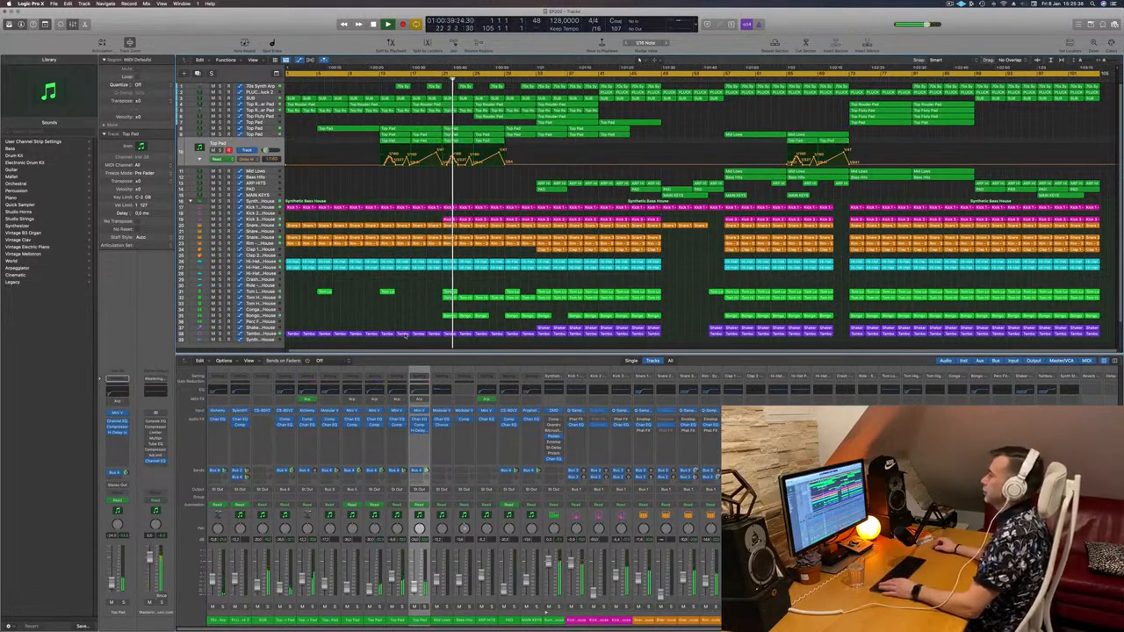
# Audition the Kick 3 track in solo, bring back the full mix and clear the region selection
pyautogui.click(254, 219)
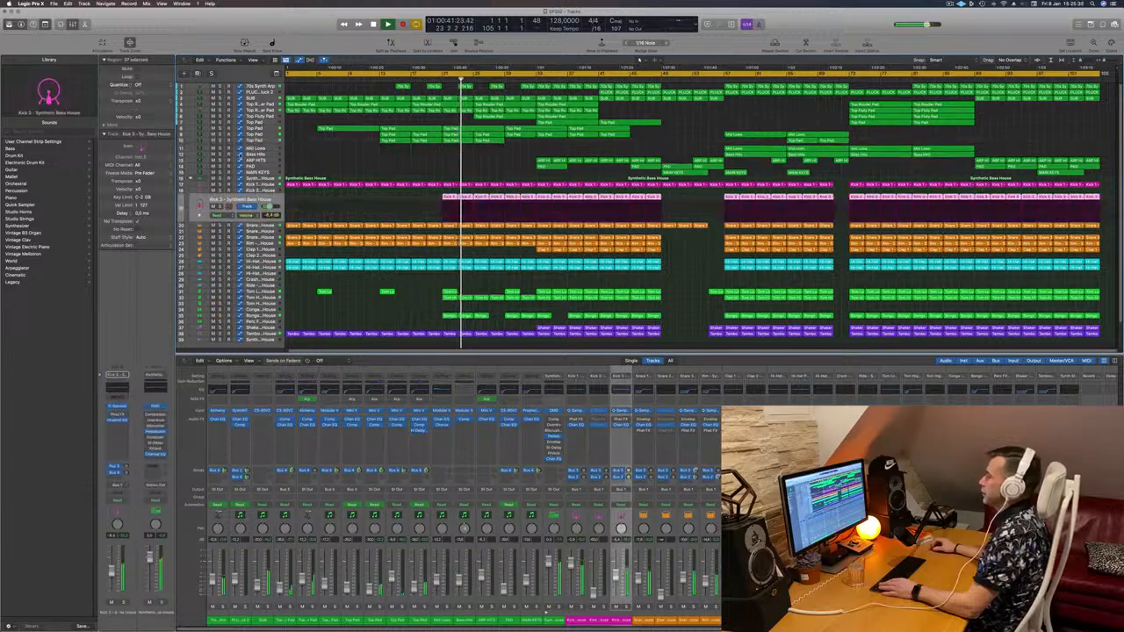
pyautogui.press('s')
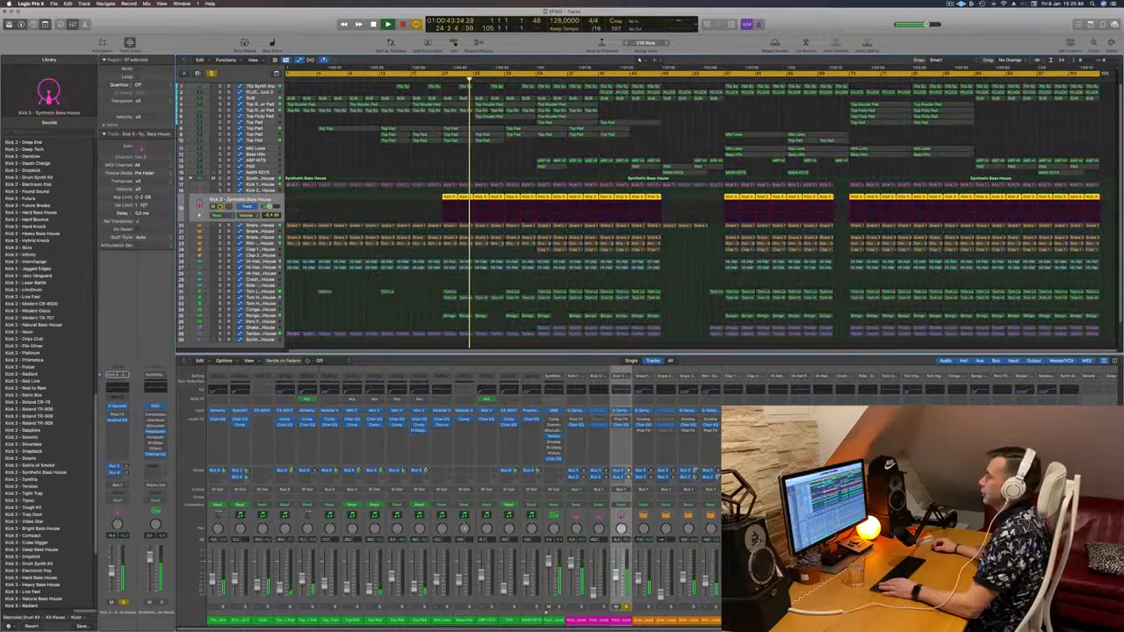
pyautogui.press('s')
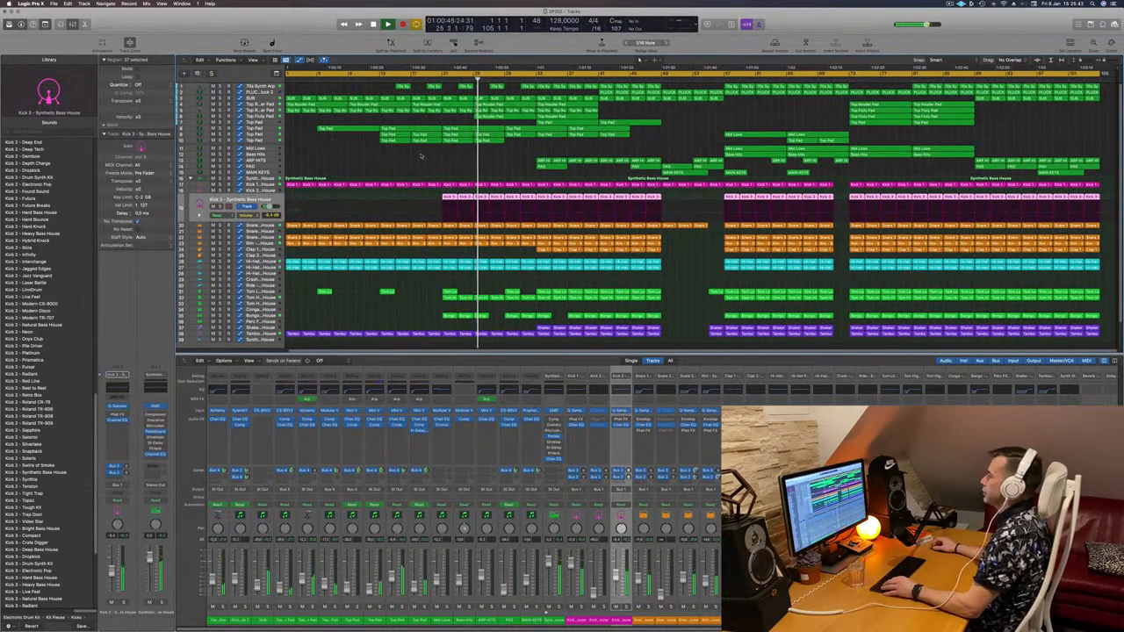
pyautogui.click(421, 156)
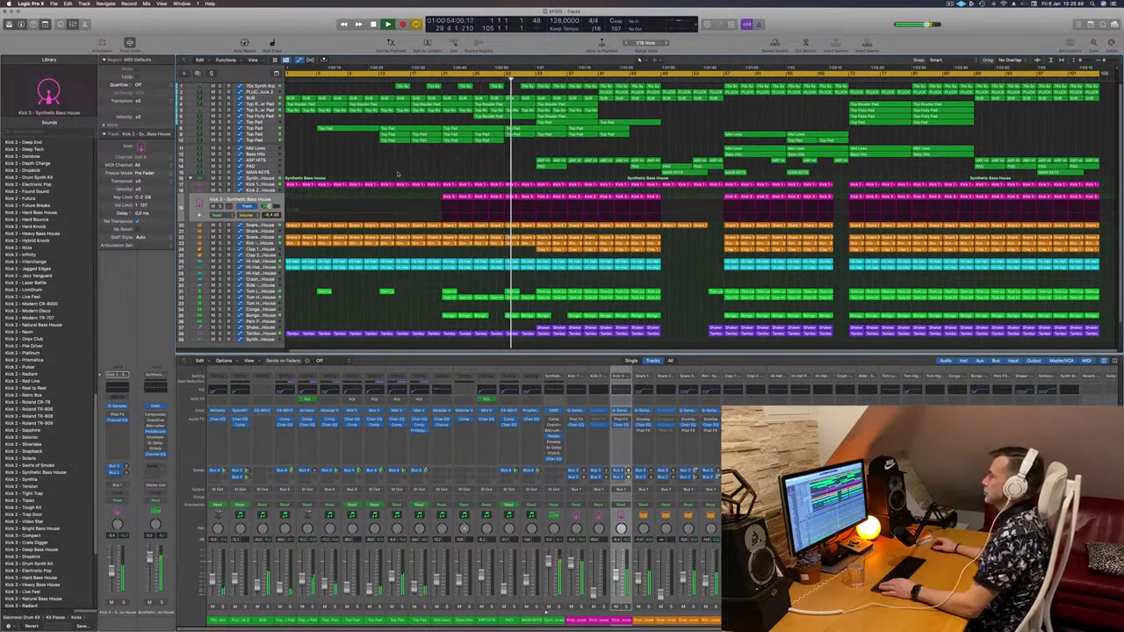
# Show the delay feedback automation lane of the Top Pad on track 10 to examine its curve
pyautogui.click(275, 141)
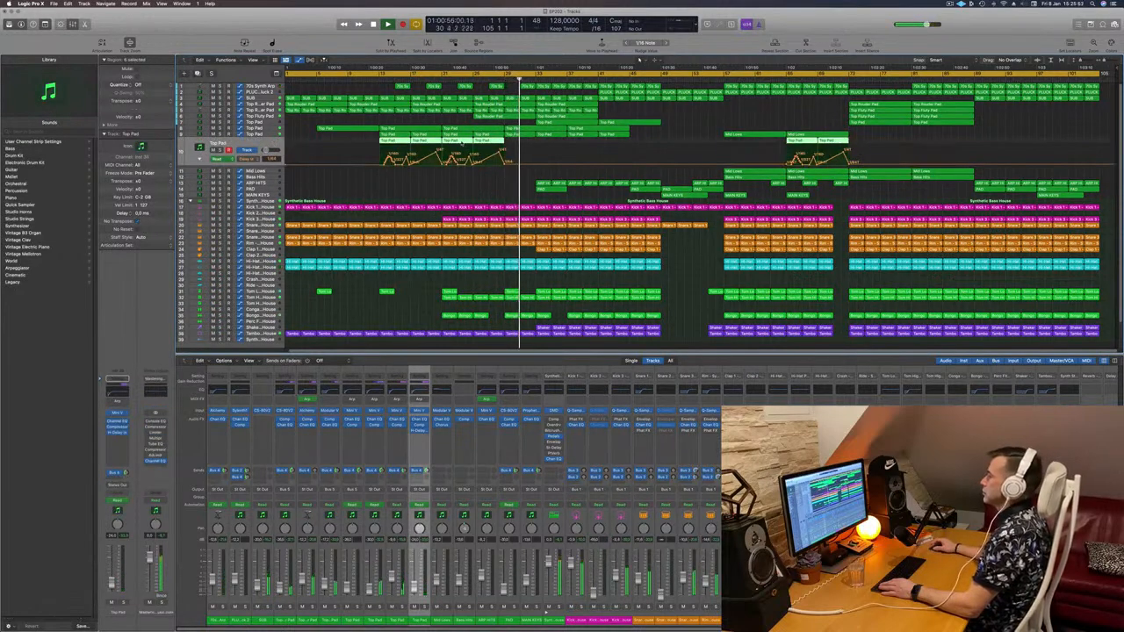
pyautogui.click(201, 159)
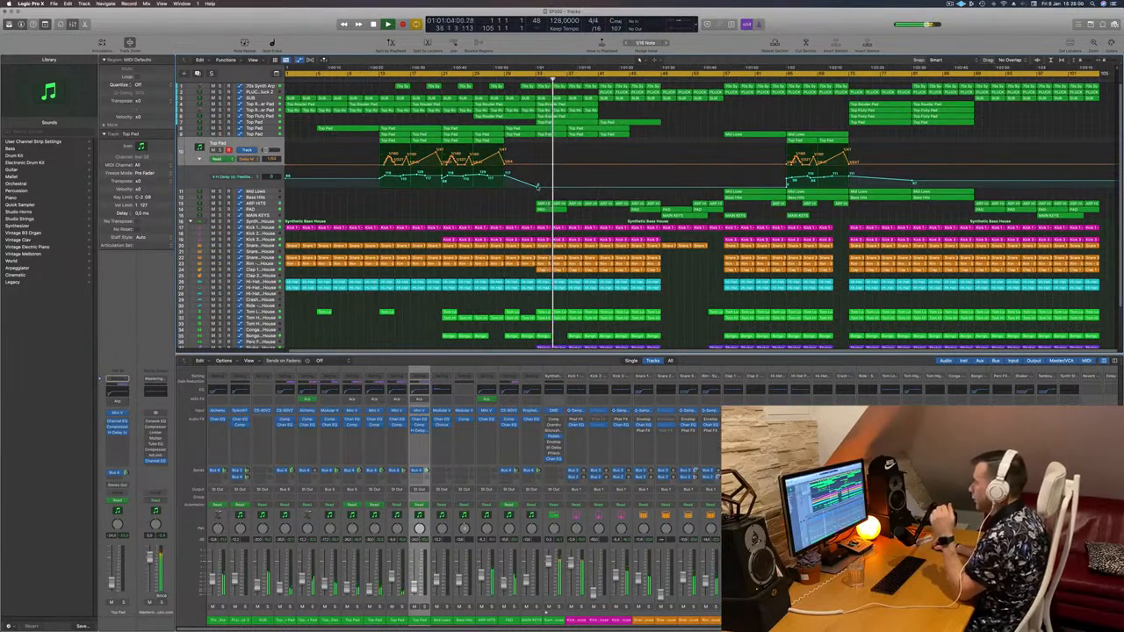
pyautogui.moveTo(538, 186); pyautogui.dragTo(510, 211)
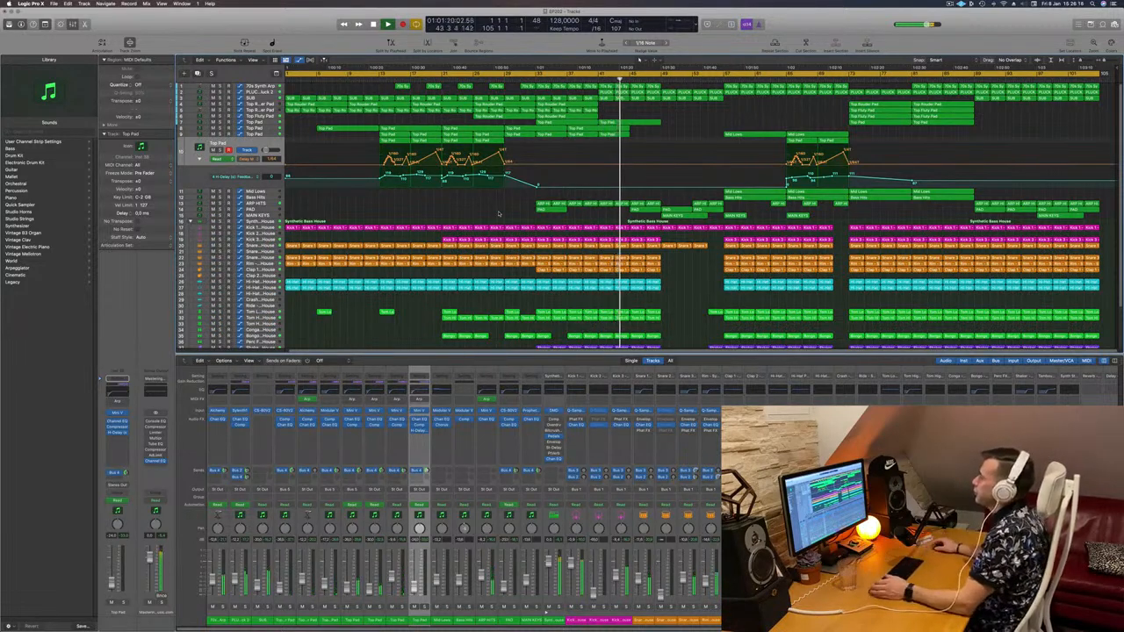
# Examine the PAD track's volume automation and the regions on the MAIN KEYS track as the song plays
pyautogui.click(268, 210)
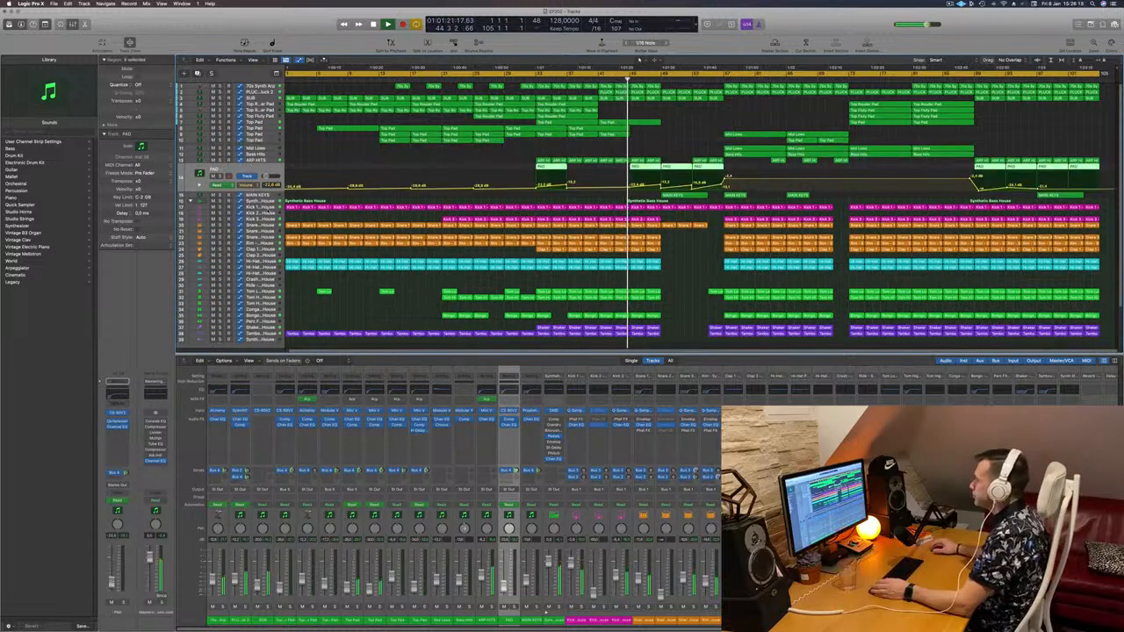
pyautogui.press('Down')
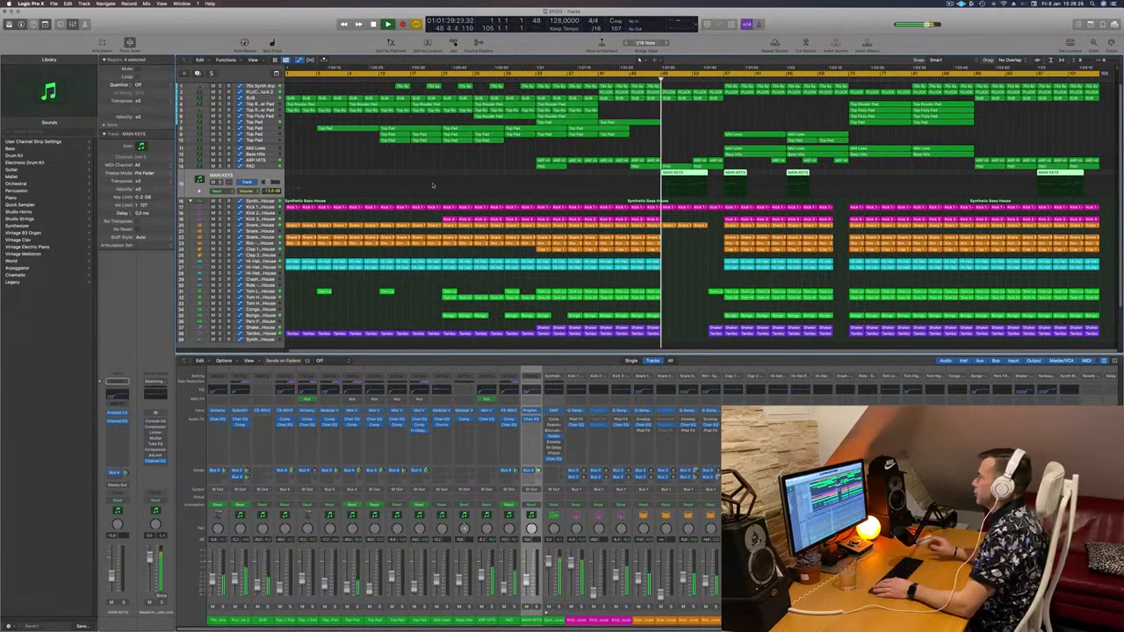
pyautogui.click(707, 129)
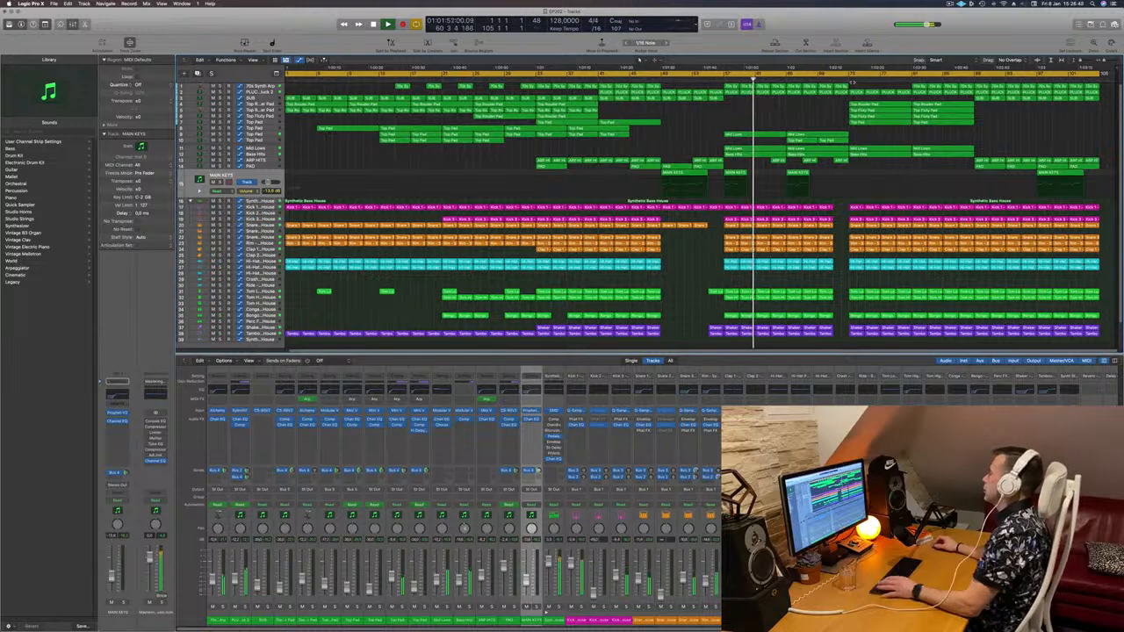
# Continue playback from bar 73 and set the cycle range to bars 73–89
pyautogui.click(848, 77)
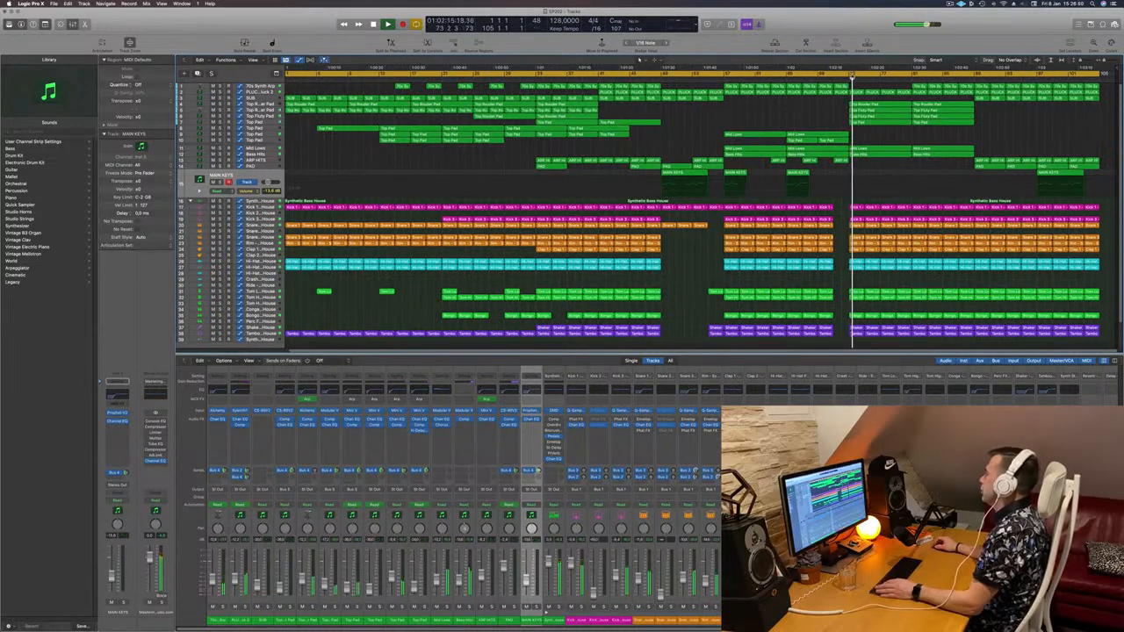
pyautogui.click(850, 74)
pyautogui.moveTo(850, 74); pyautogui.dragTo(975, 76)
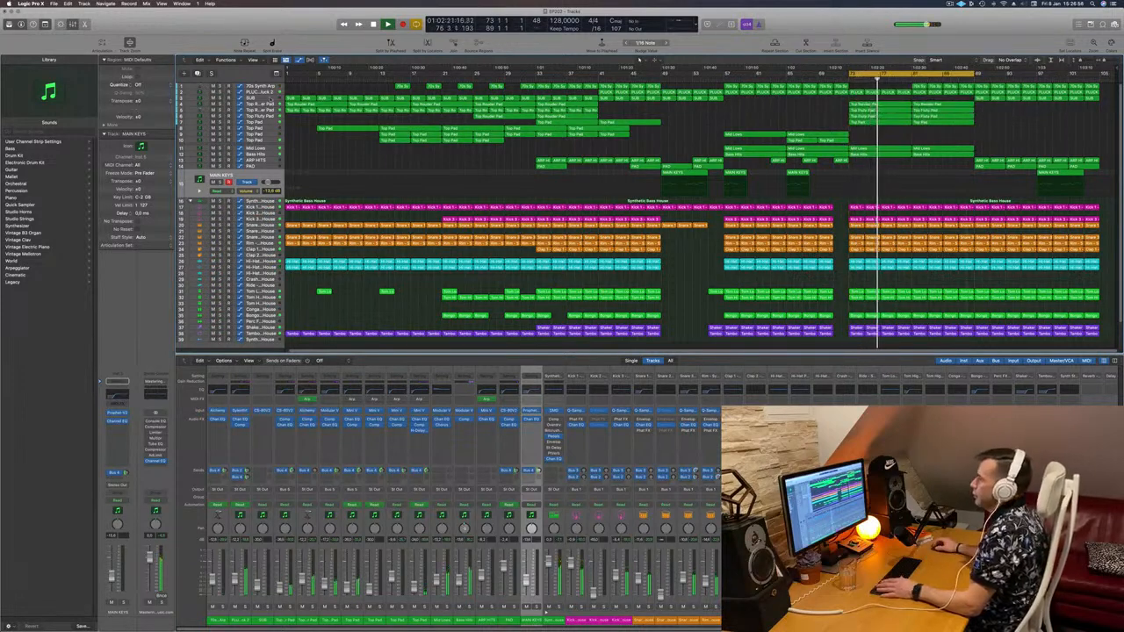
# Step through the router and fluty pad tracks to review their parts while the cycled section plays
pyautogui.click(270, 99)
pyautogui.press('Down')
pyautogui.press('Down')
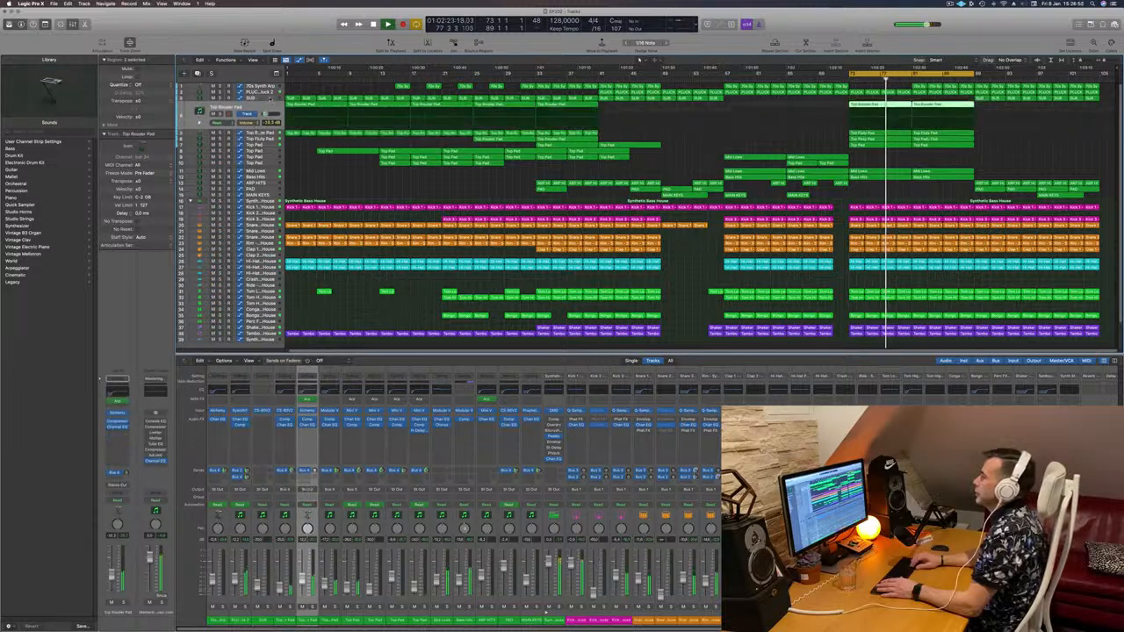
pyautogui.press('Up')
pyautogui.press('Up')
pyautogui.press('Down')
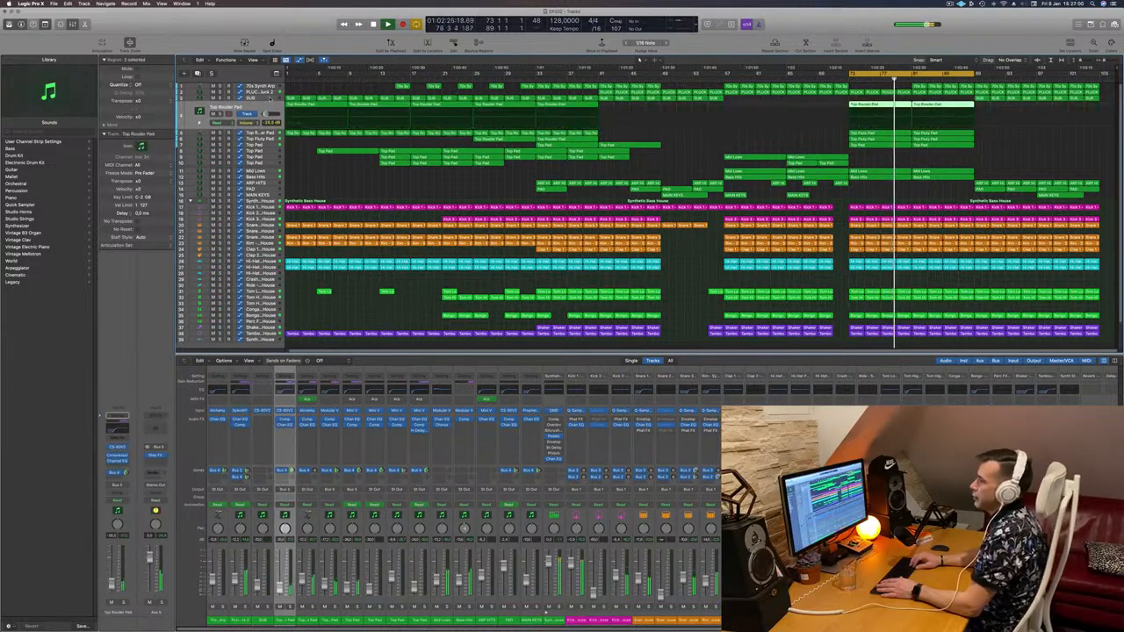
pyautogui.press('Down')
pyautogui.press('Down')
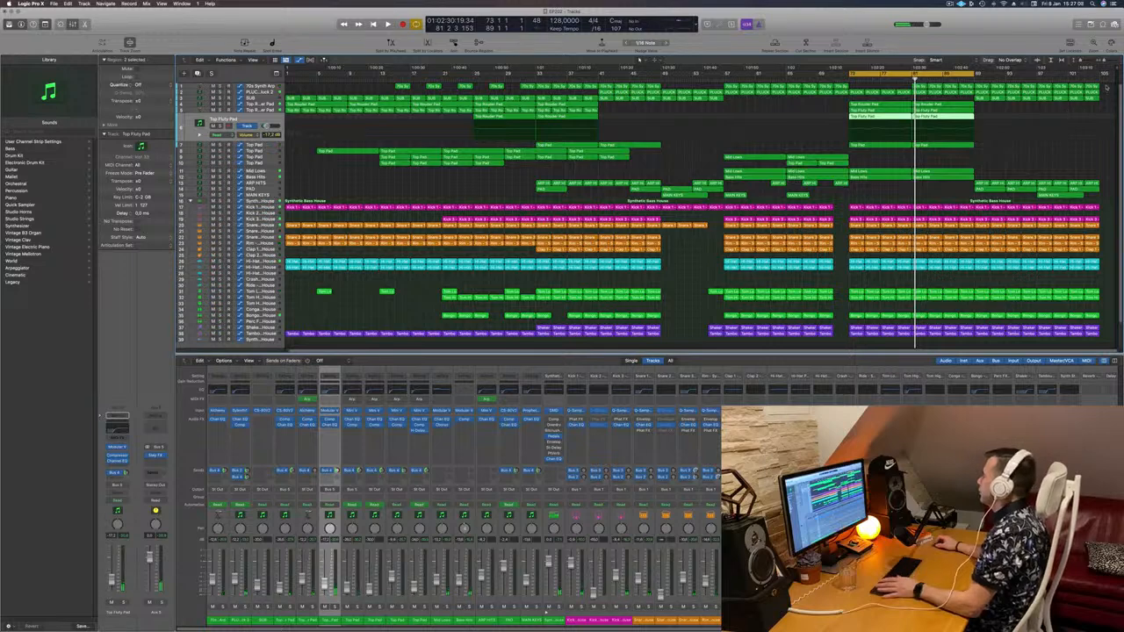
# Delete all regions on every track from bar 89 to the end of the arrangement
pyautogui.moveTo(1107, 86); pyautogui.dragTo(984, 346)
pyautogui.press('Delete')
pyautogui.scroll(3, 1000, 263)
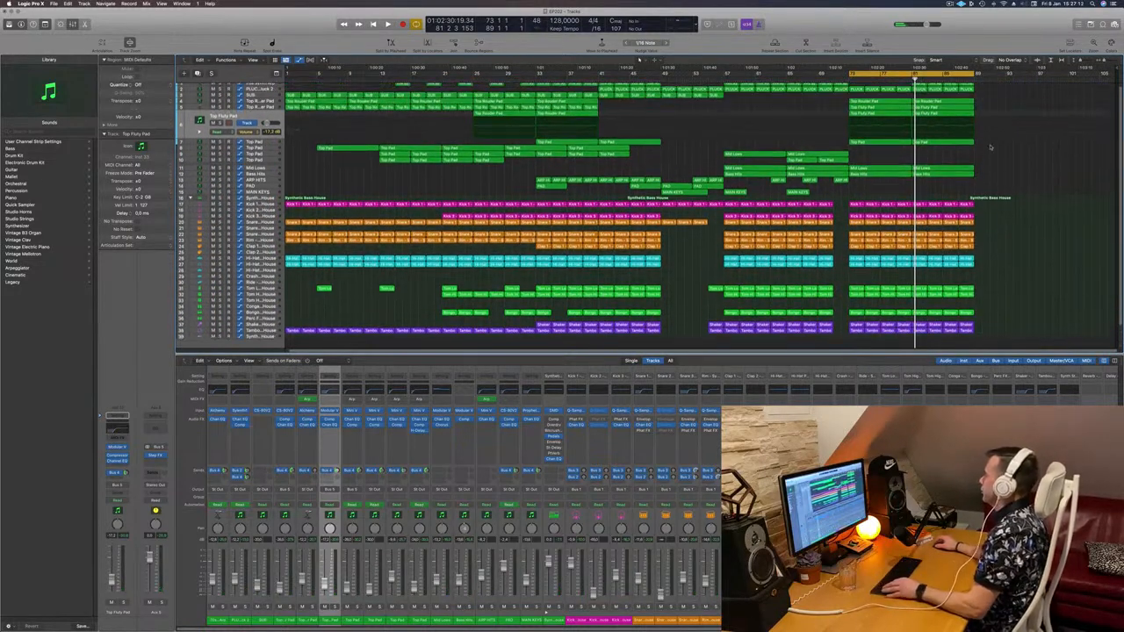
# Copy the regions of bars 73–89 twice in succession from bar 89 onward and play the section from bar 73
pyautogui.press('super+z')
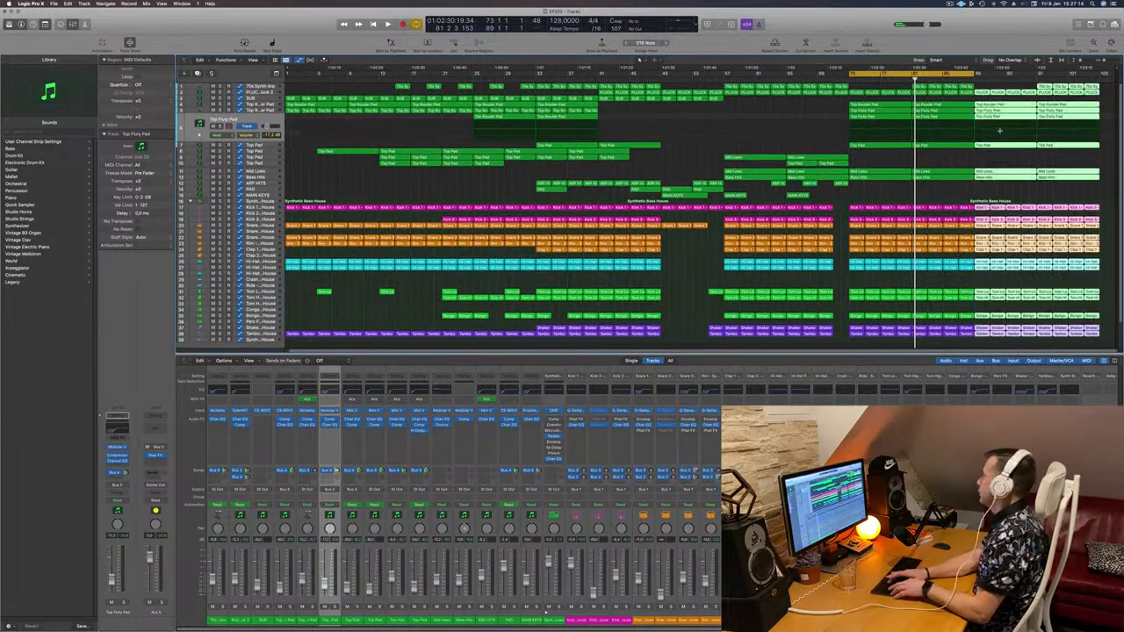
pyautogui.press('super+r')
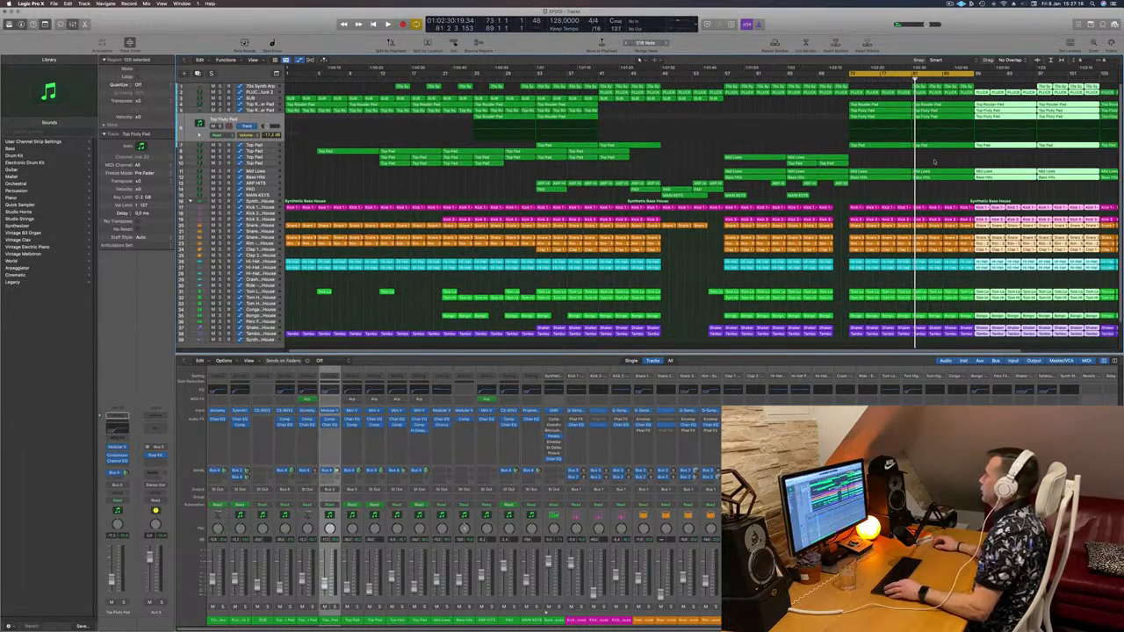
pyautogui.scroll(-2, 934, 161)
pyautogui.press('space')
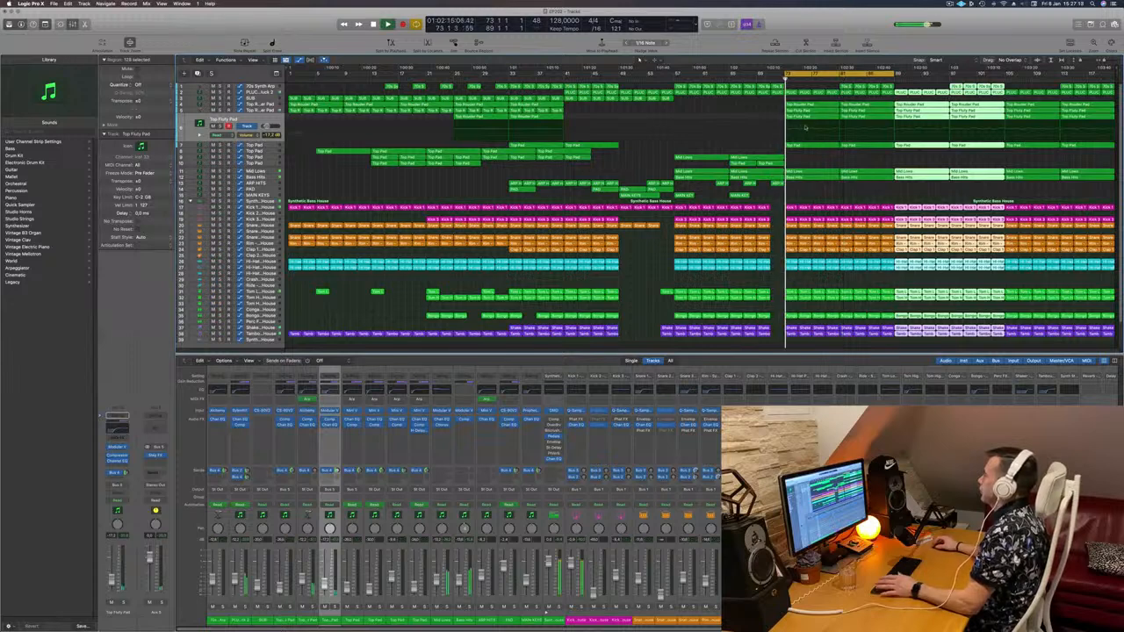
# Clear the region selection, move the cycle range to bars 89–105 and restart playback there
pyautogui.click(812, 164)
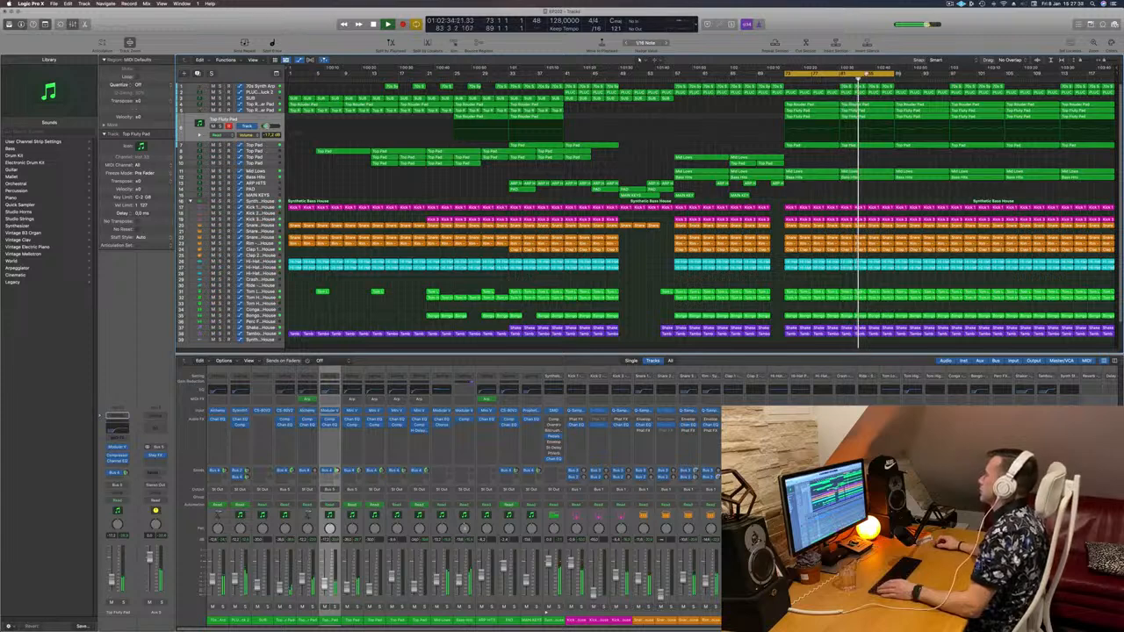
pyautogui.moveTo(870, 73); pyautogui.dragTo(980, 75)
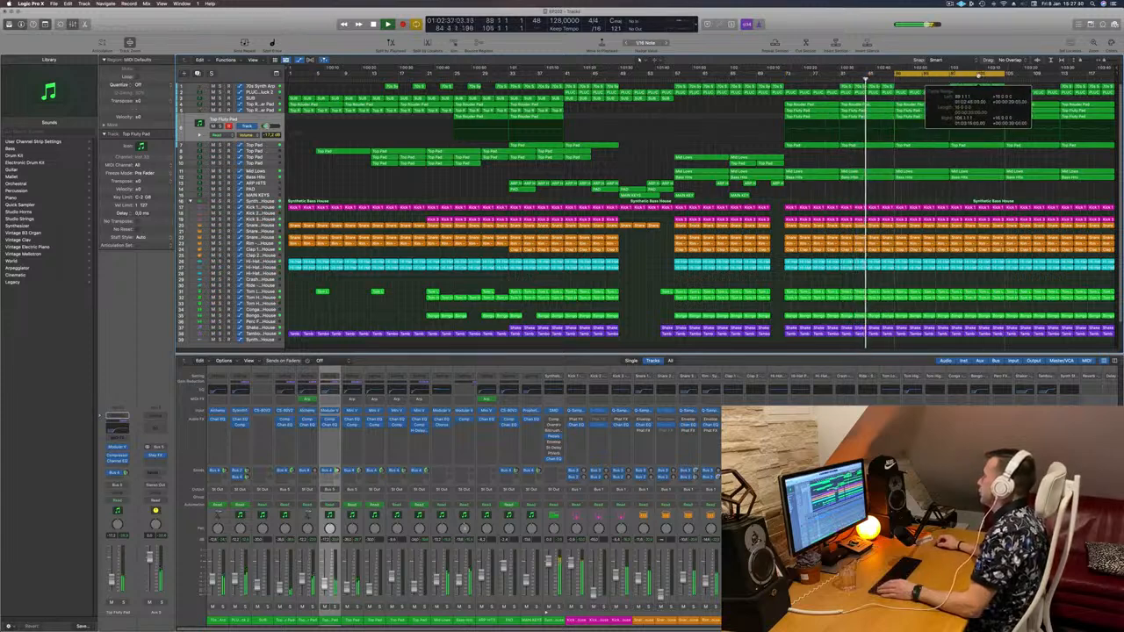
pyautogui.press('space')
pyautogui.press('space')
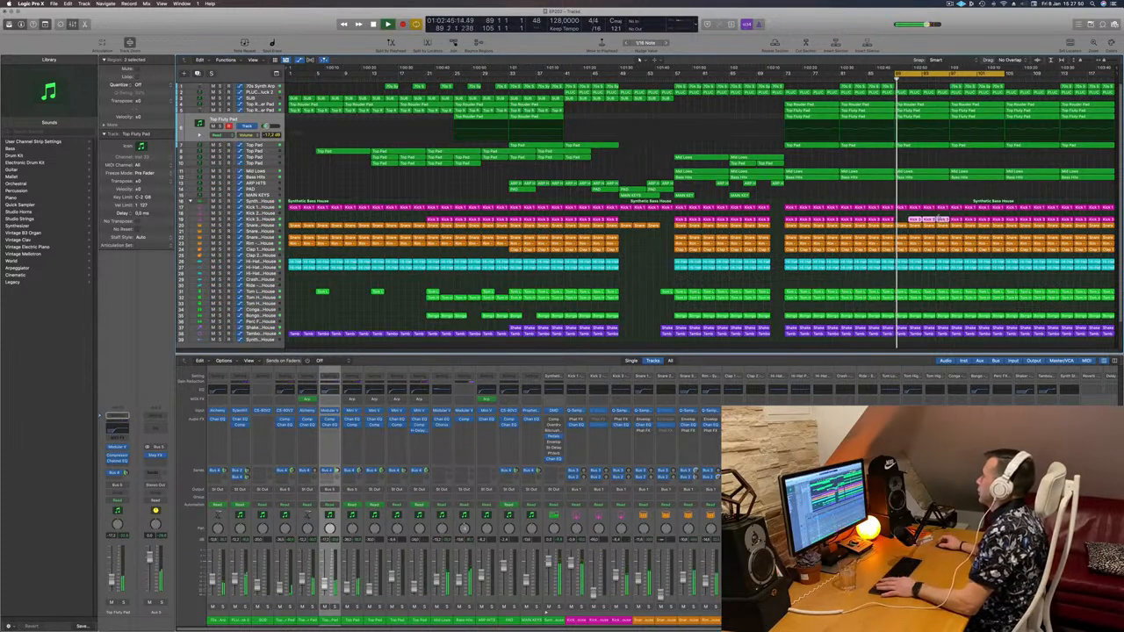
# Delete the Kick 3 regions and thin out the percussion at the start of the section from bar 89
pyautogui.press('Delete')
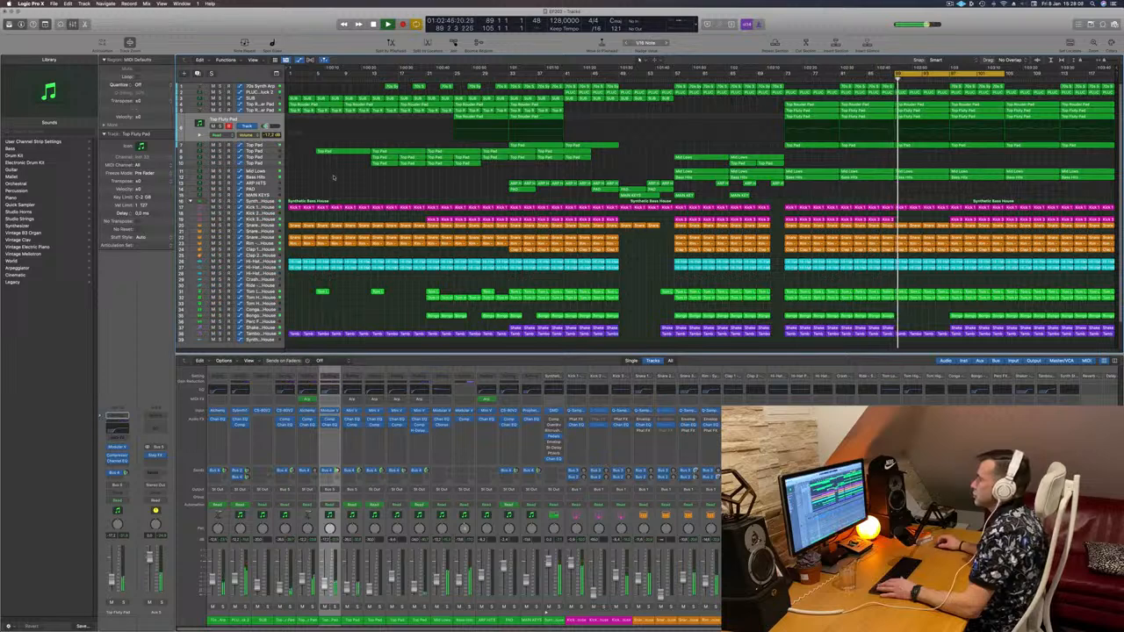
# Look through the Top Pad tracks and solo the one on track 7 that has regions in the cycled section
pyautogui.click(267, 153)
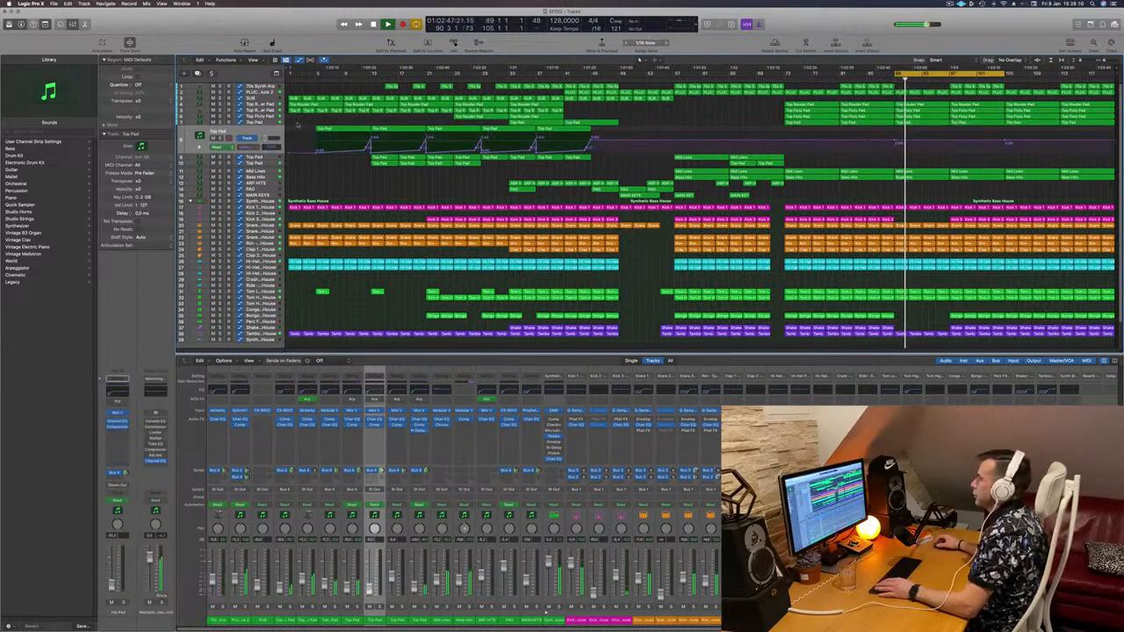
pyautogui.press('Down')
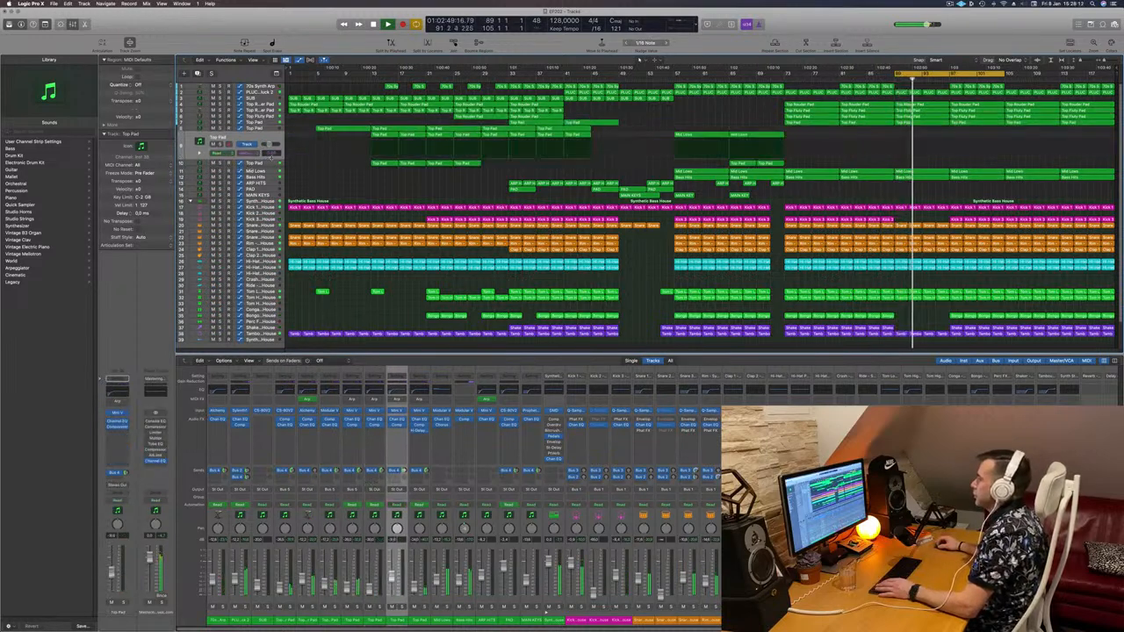
pyautogui.click(265, 122)
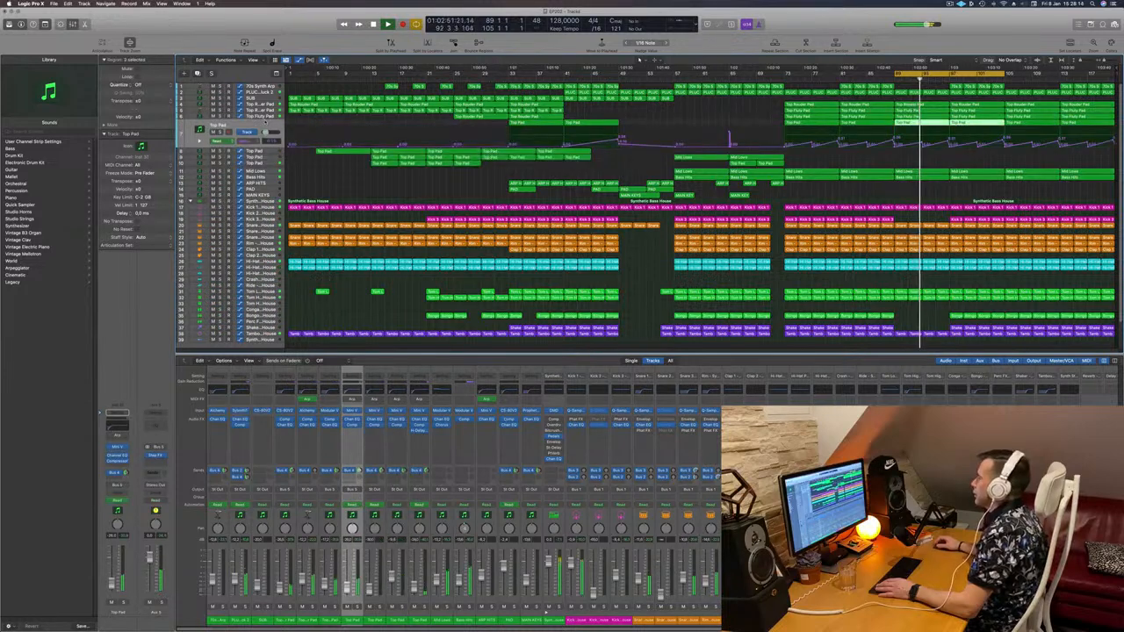
pyautogui.press('s')
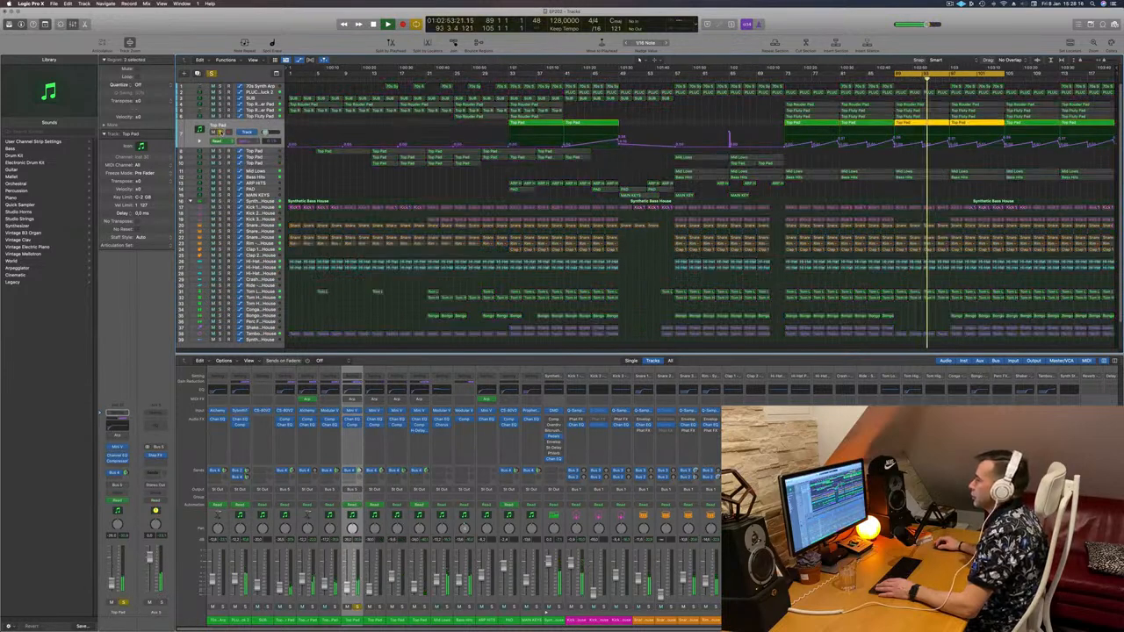
# Compare the Top Pad on track 7 soloed and within the full mix in the cycled section
pyautogui.press('s')
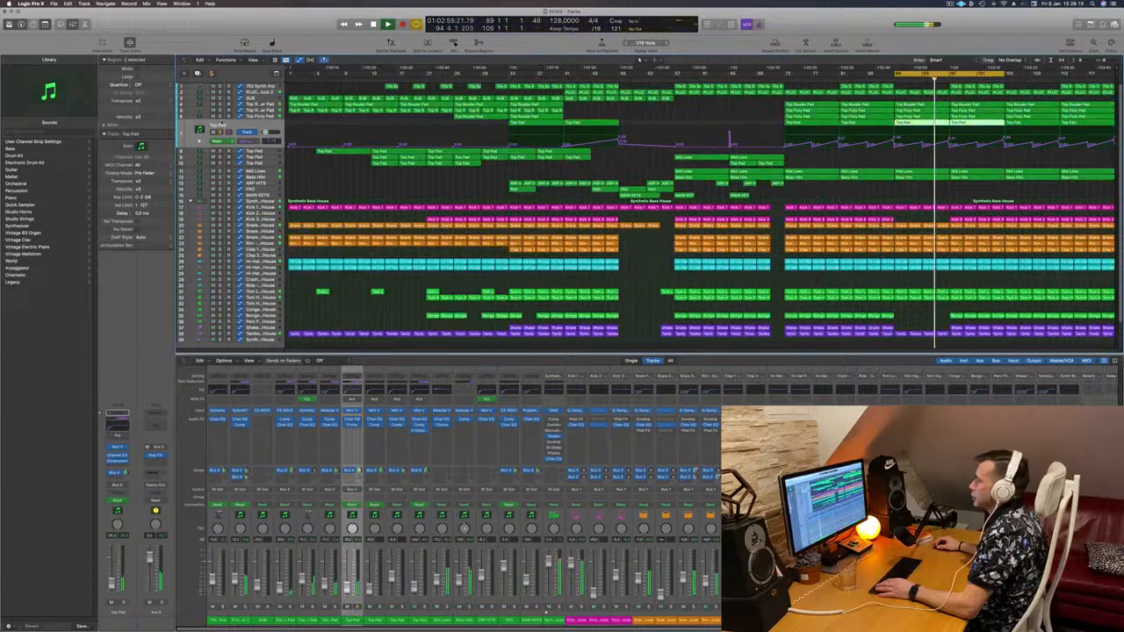
pyautogui.click(220, 115)
pyautogui.click(220, 115)
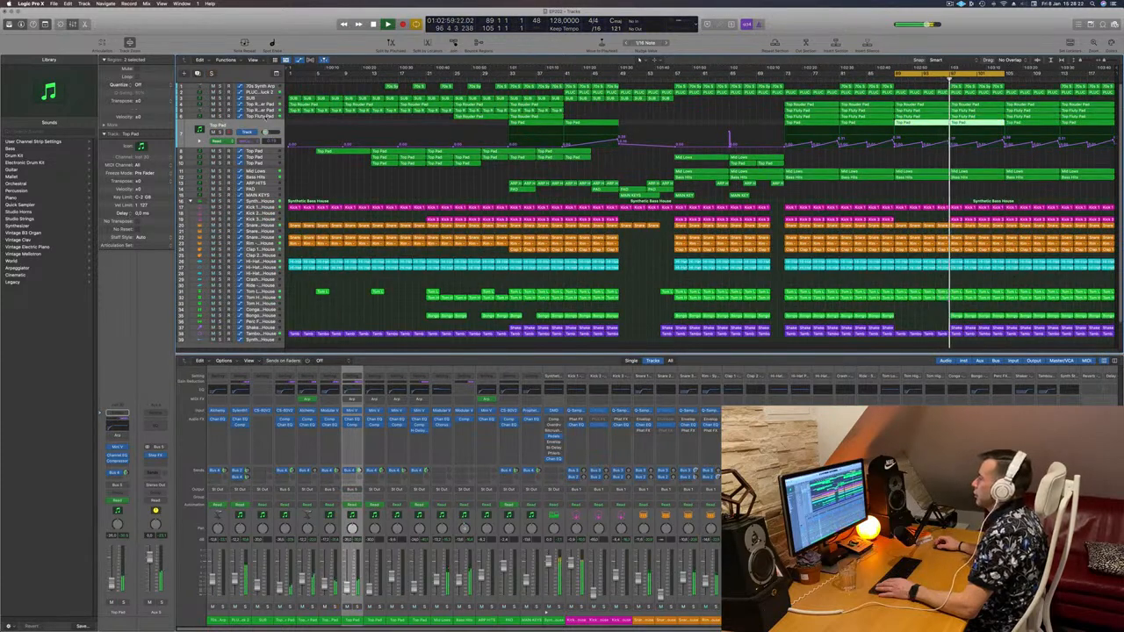
pyautogui.click(221, 132)
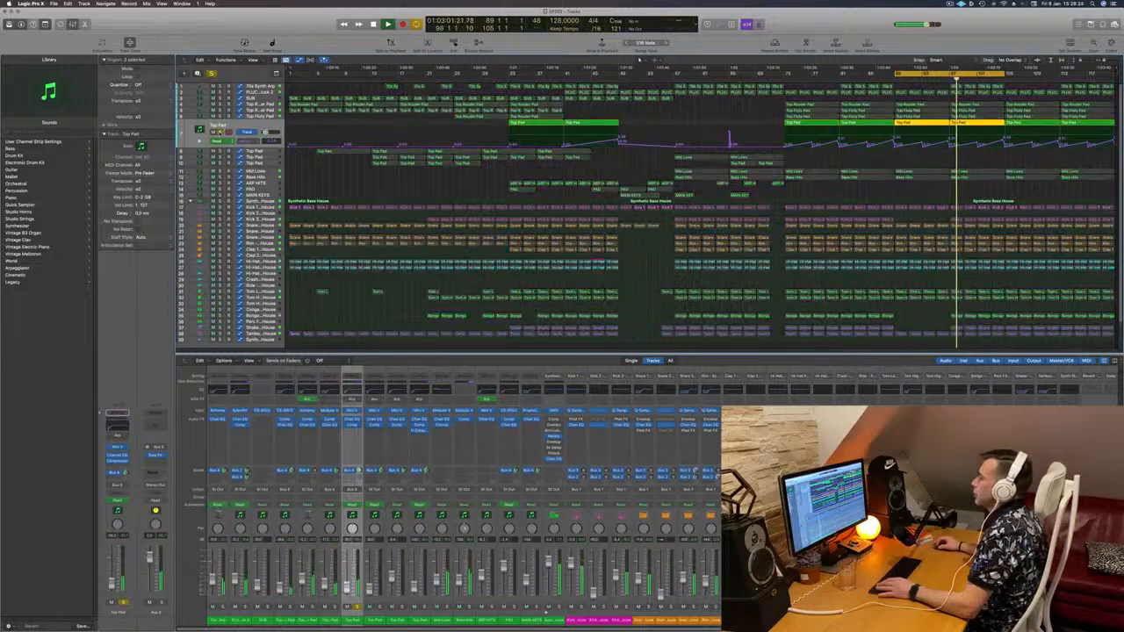
pyautogui.click(220, 132)
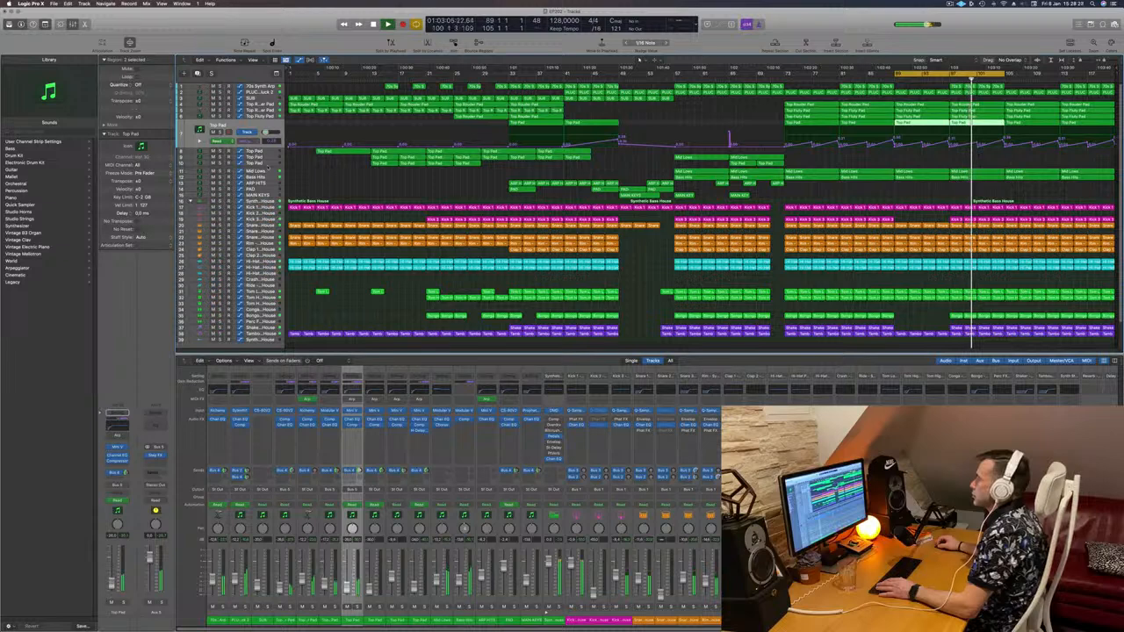
# Rename the Top Pad track directly above Mid Lows as FX
pyautogui.click(260, 174)
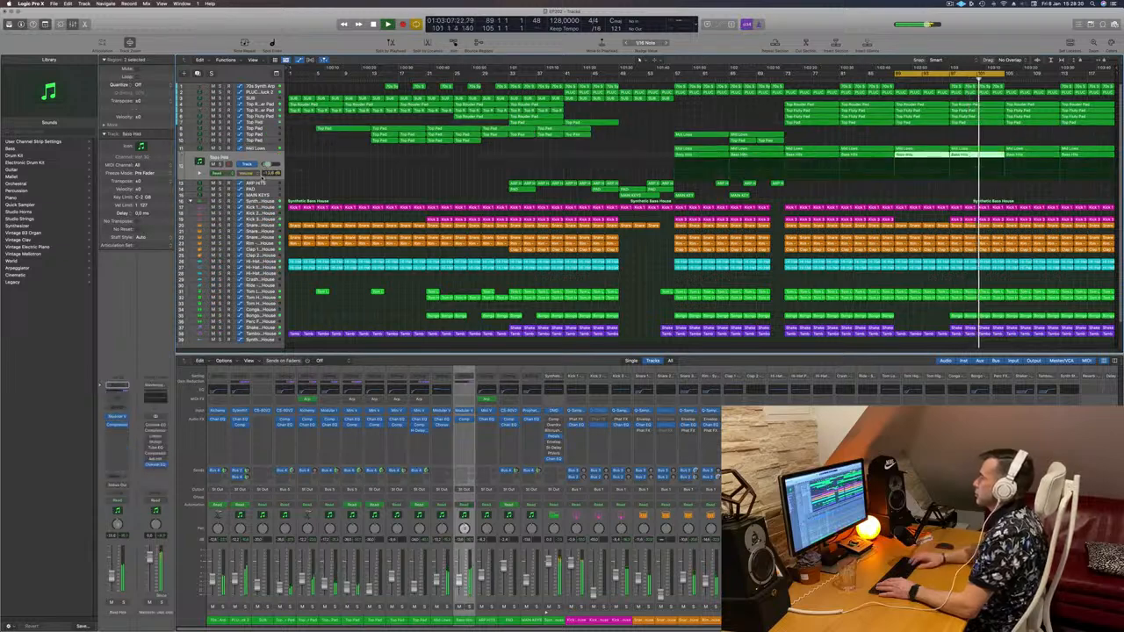
pyautogui.press('Up')
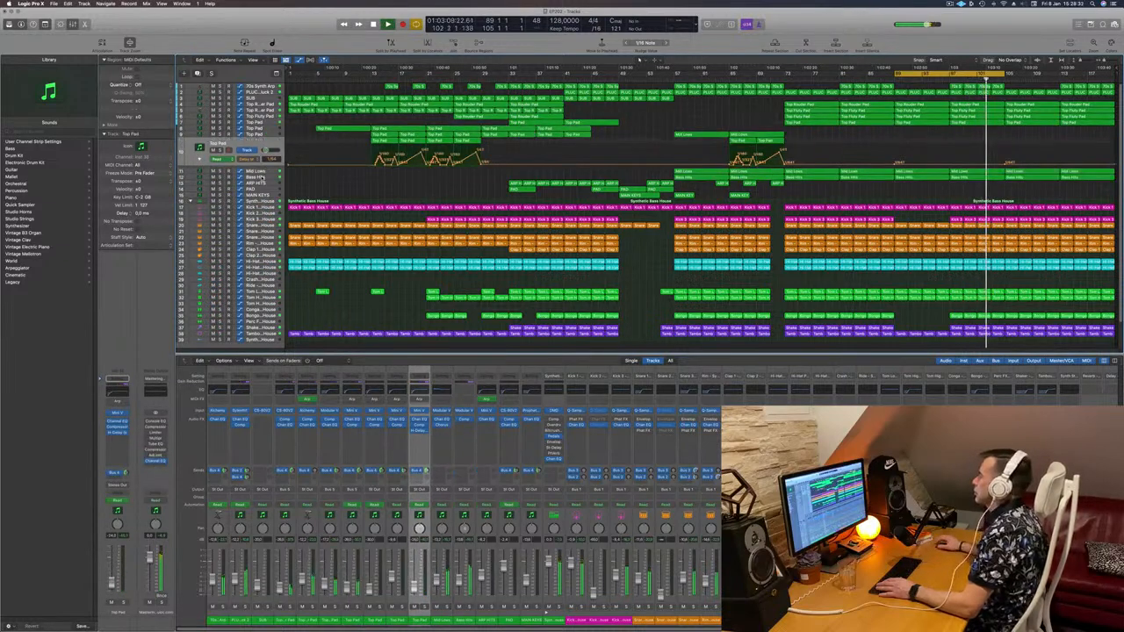
pyautogui.hotkey('shift', 'Return')
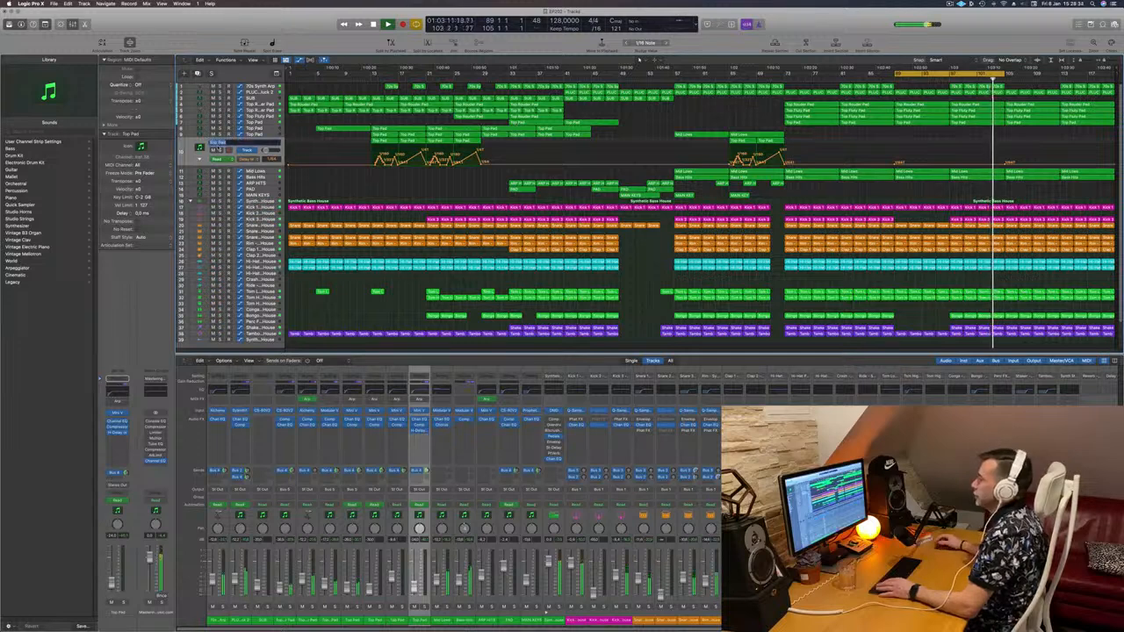
pyautogui.press('BackSpace')
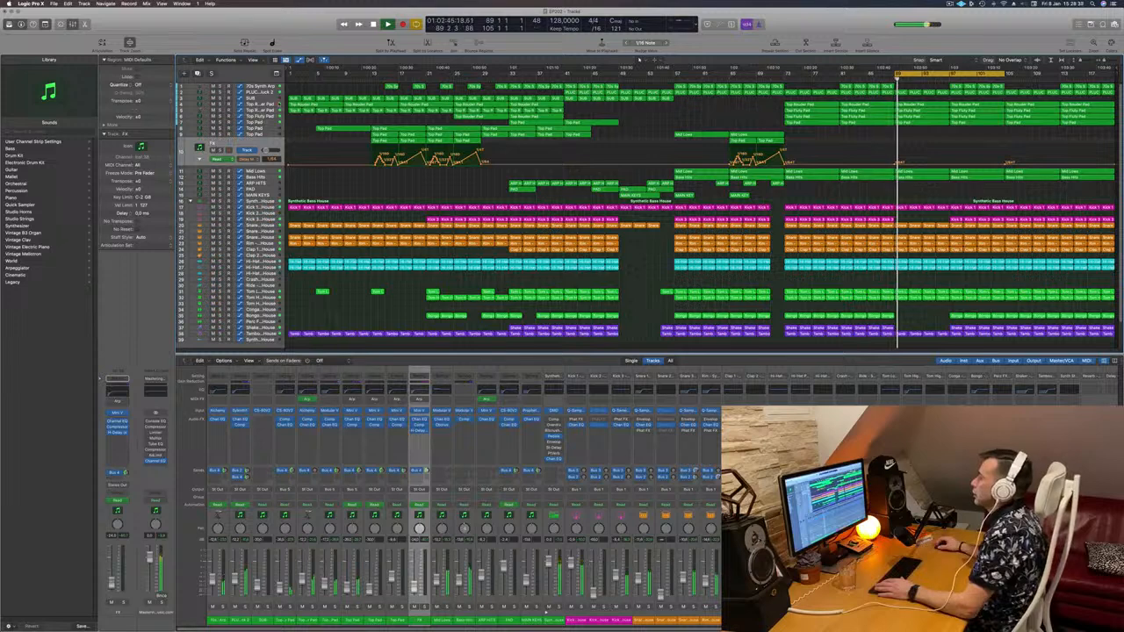
# Copy the two Mid Lows regions at bar 57 on Top Pad track 9 to bar 89 and audition that track soloed
pyautogui.press('Up')
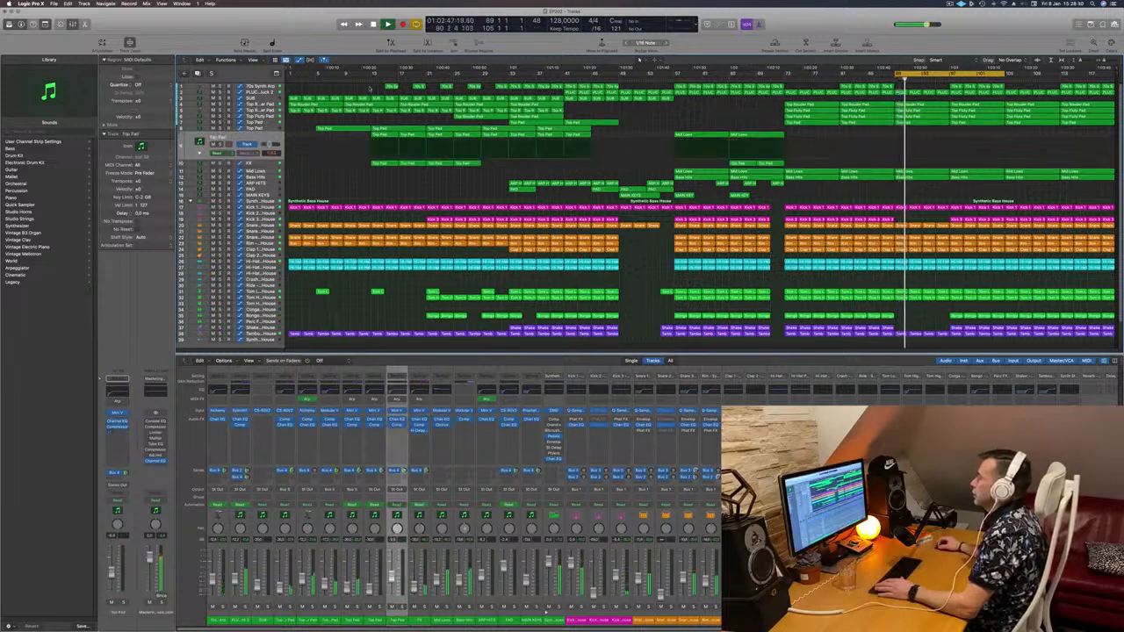
pyautogui.press('space')
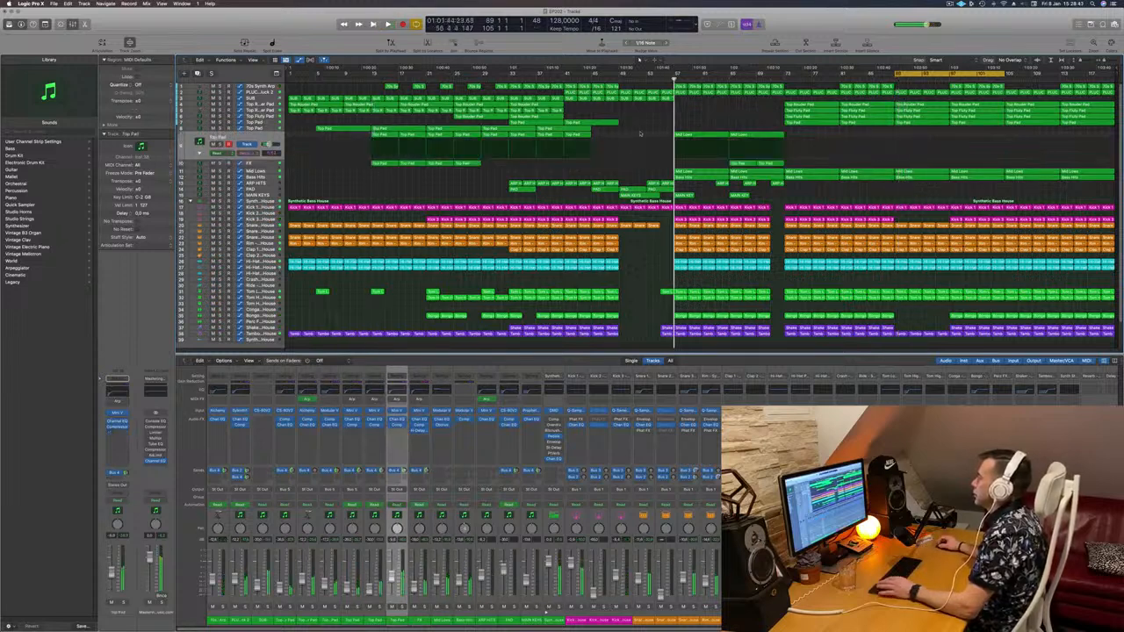
pyautogui.press('space')
pyautogui.click(707, 136)
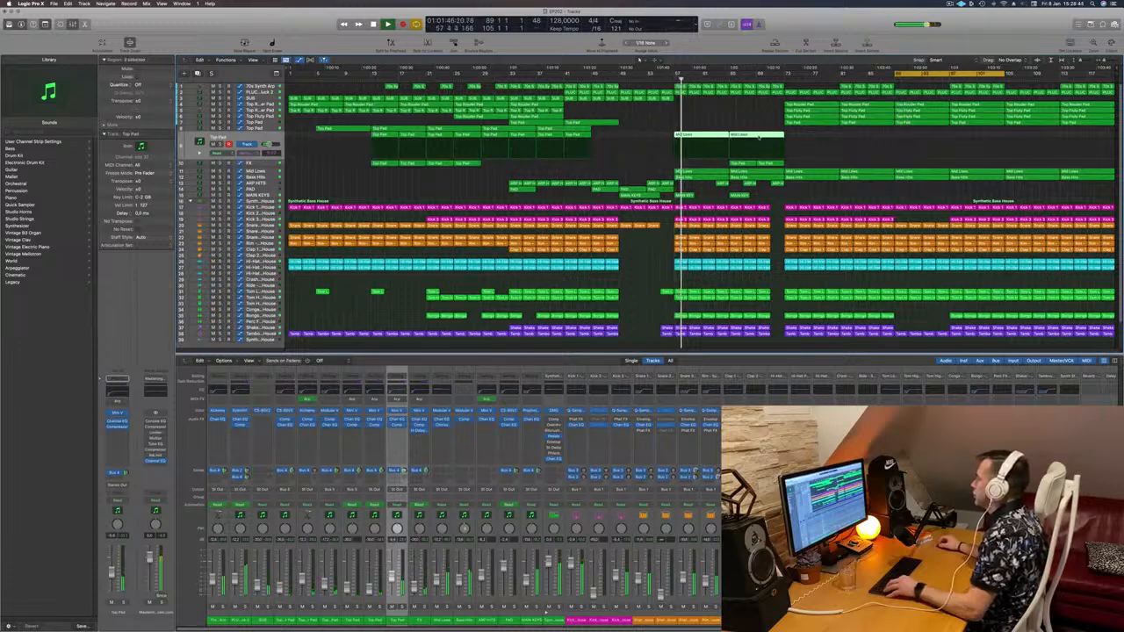
pyautogui.moveTo(759, 136); pyautogui.dragTo(923, 134)
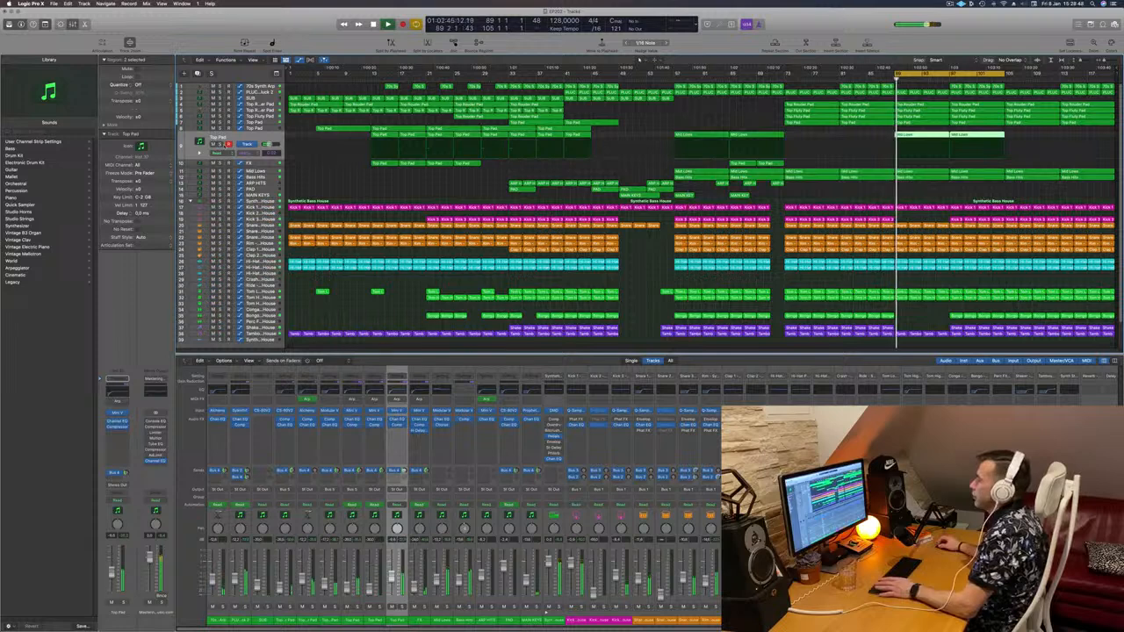
pyautogui.click(220, 146)
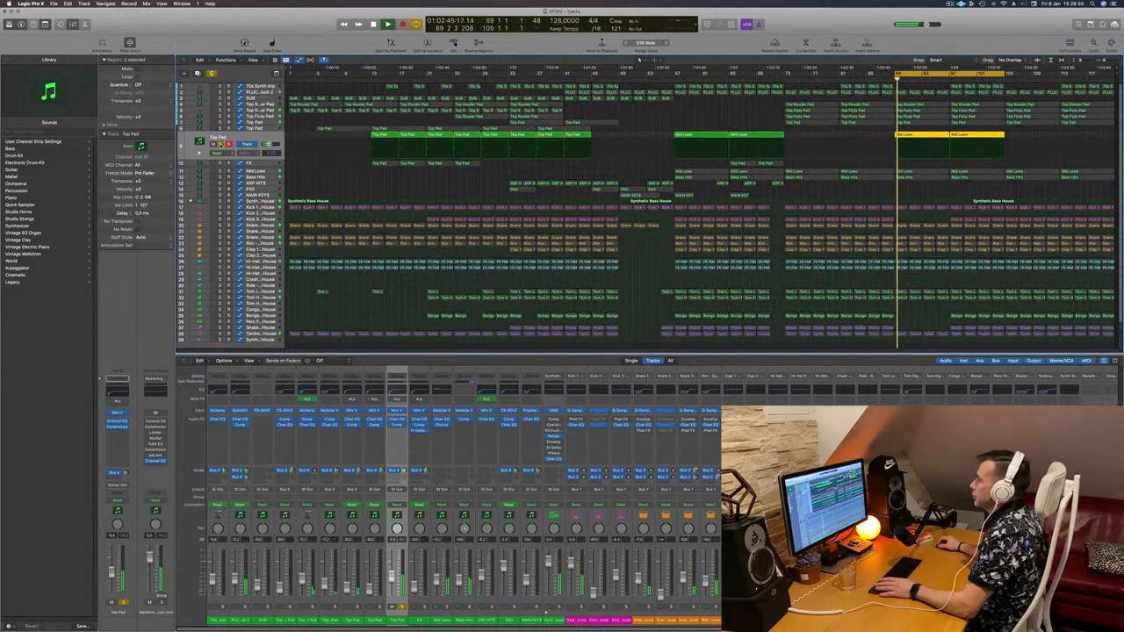
pyautogui.click(219, 146)
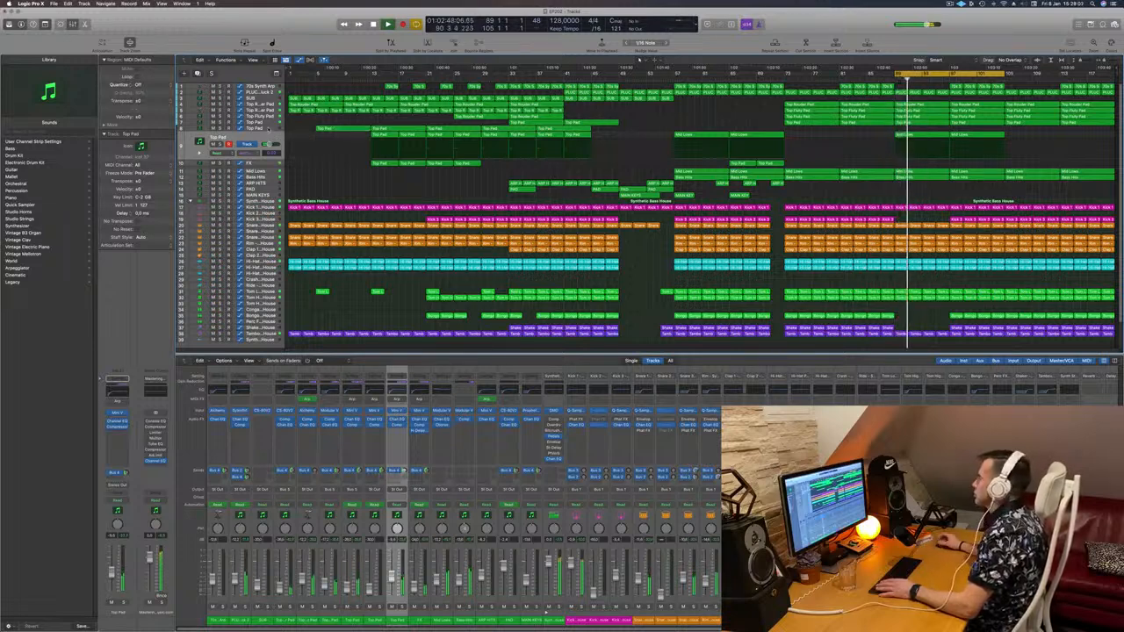
# Listen through the remaining Top Pad, Bass Hits and Mid Lows tracks in the cycled section, soloing them briefly
pyautogui.click(250, 134)
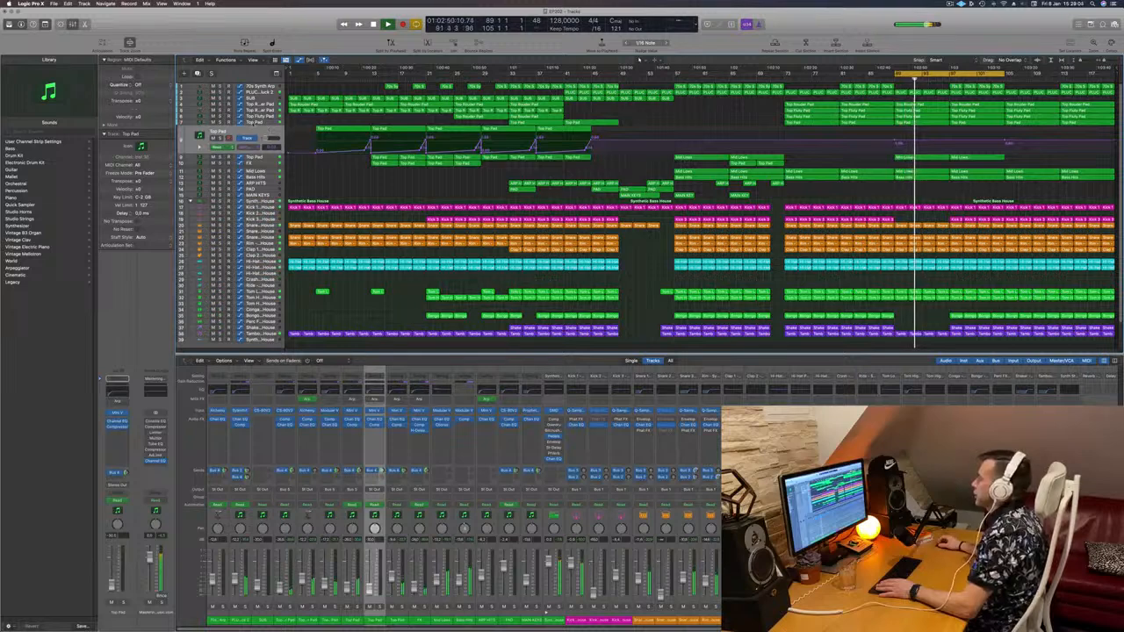
pyautogui.click(250, 127)
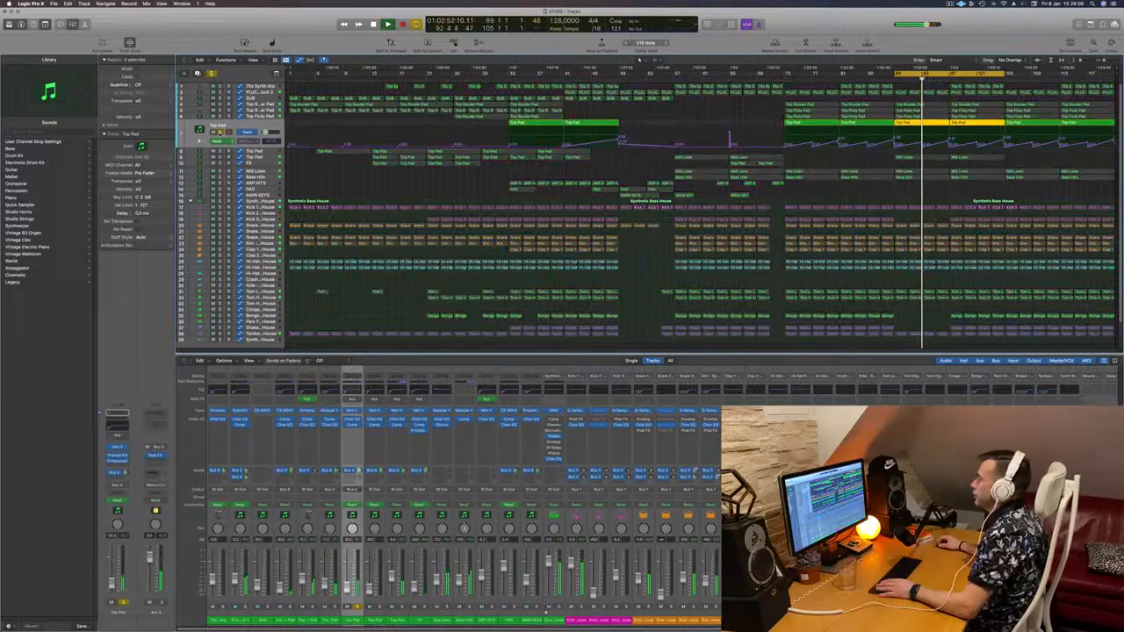
pyautogui.click(269, 164)
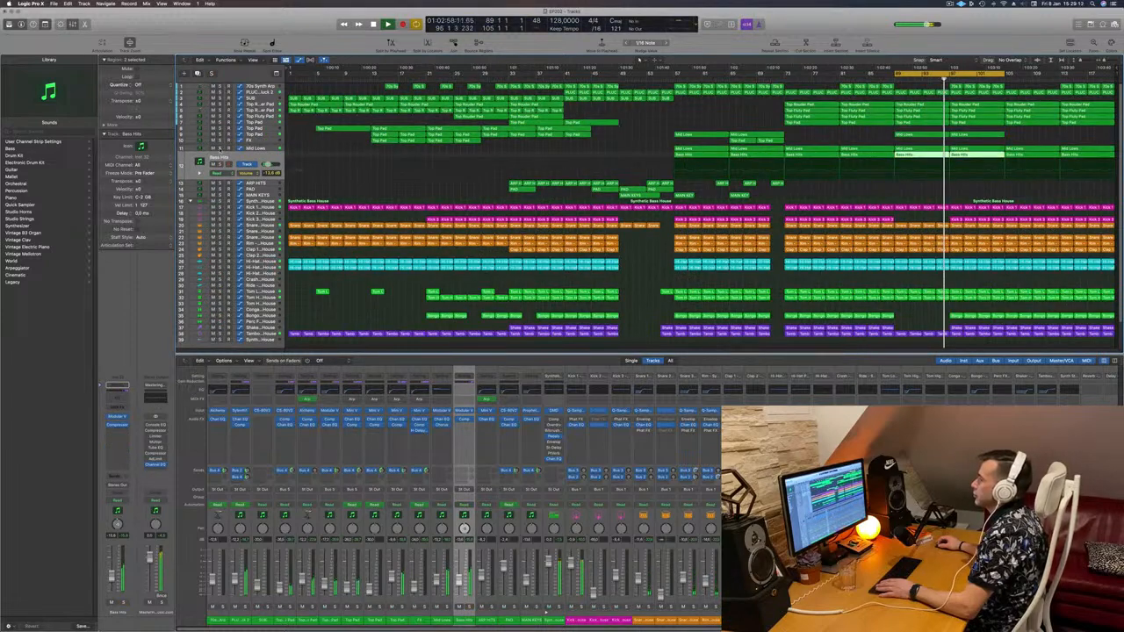
pyautogui.press('s')
pyautogui.press('s')
pyautogui.press('Up')
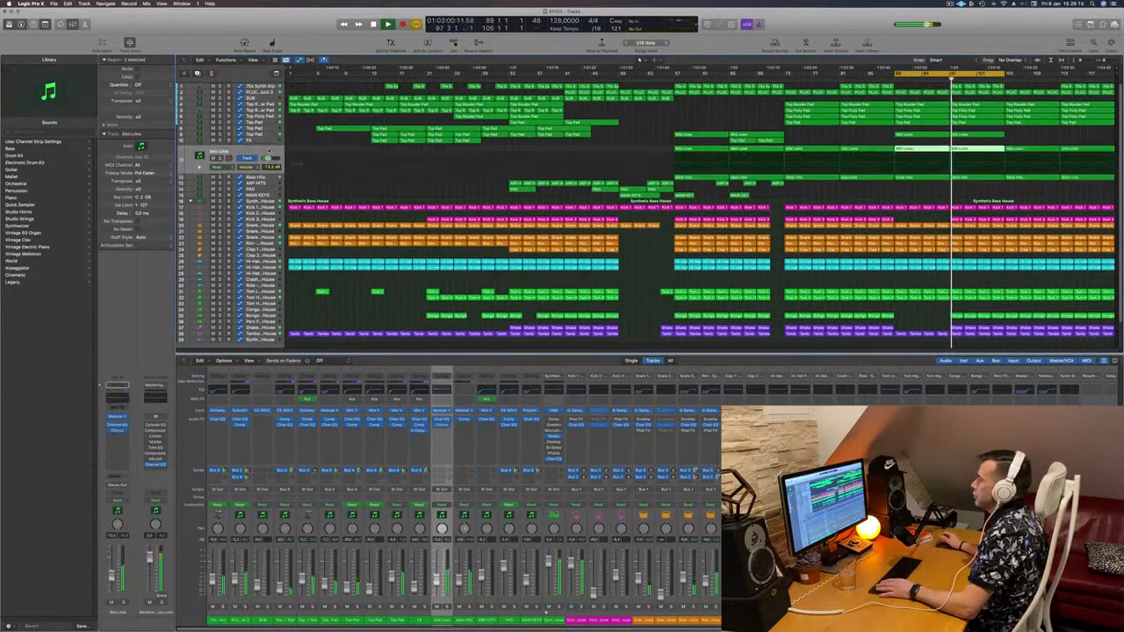
# Delete the 70s Synth Arp and Progressive Pluck regions in bars 97–105
pyautogui.press('super+Right')
pyautogui.press('super+Right')
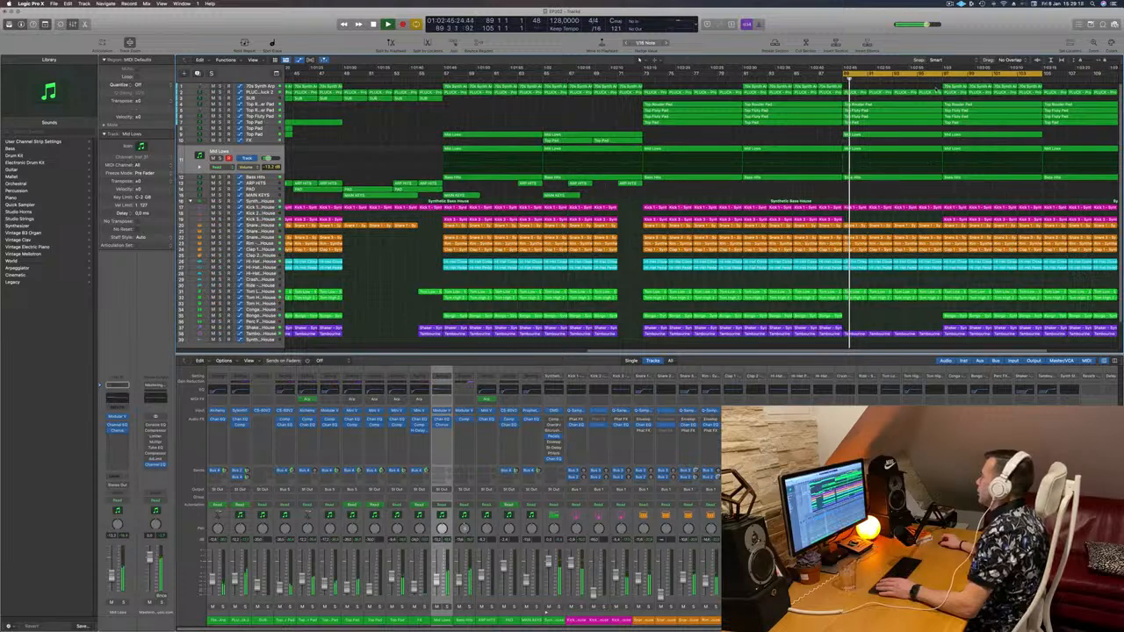
pyautogui.moveTo(937, 86); pyautogui.dragTo(1039, 87)
pyautogui.press('Delete')
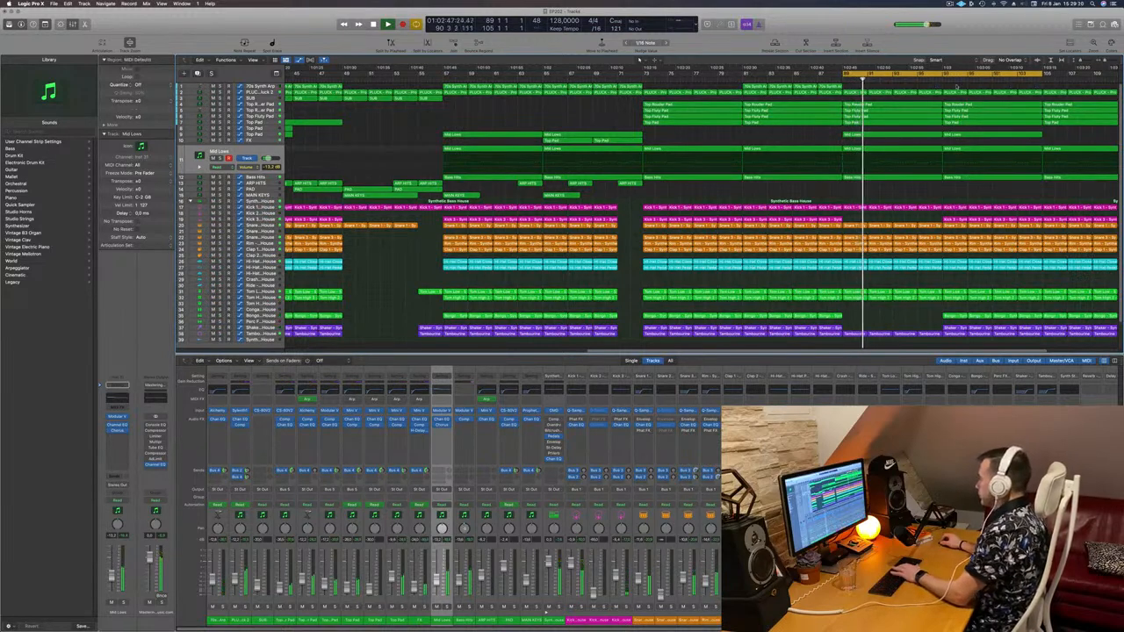
pyautogui.click(254, 93)
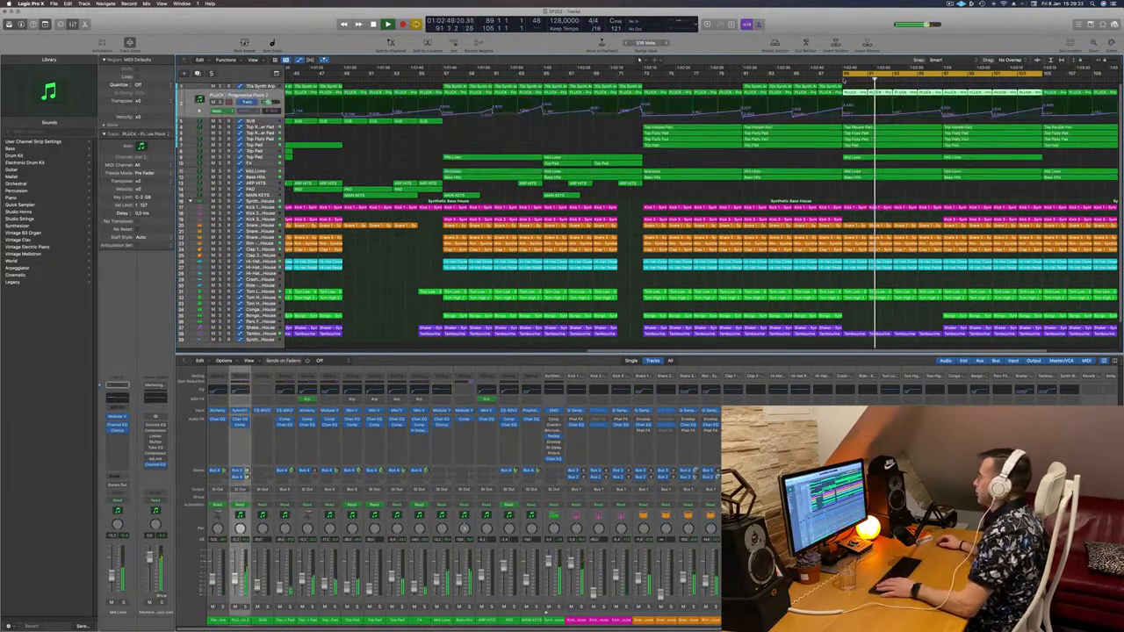
pyautogui.moveTo(954, 87); pyautogui.dragTo(1035, 94)
pyautogui.press('Delete')
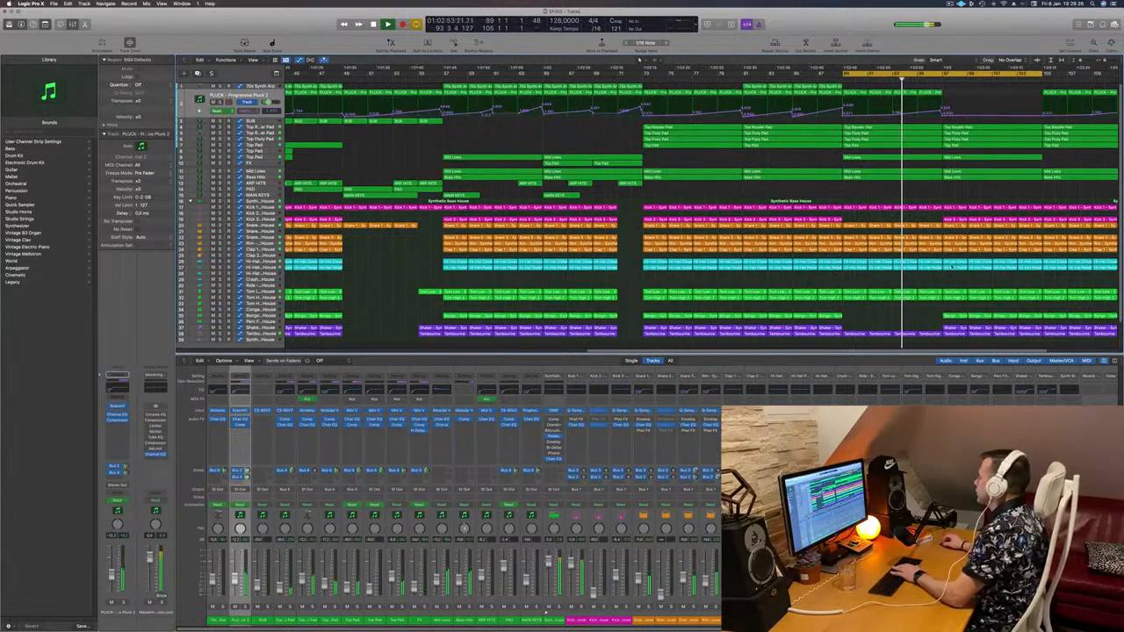
# Delete the Kick 3, Snare 1, bongo, shaker and tambourine regions in bars 97–105
pyautogui.moveTo(952, 216); pyautogui.dragTo(1033, 229)
pyautogui.press('Delete')
pyautogui.moveTo(956, 313); pyautogui.dragTo(1038, 339)
pyautogui.press('Delete')
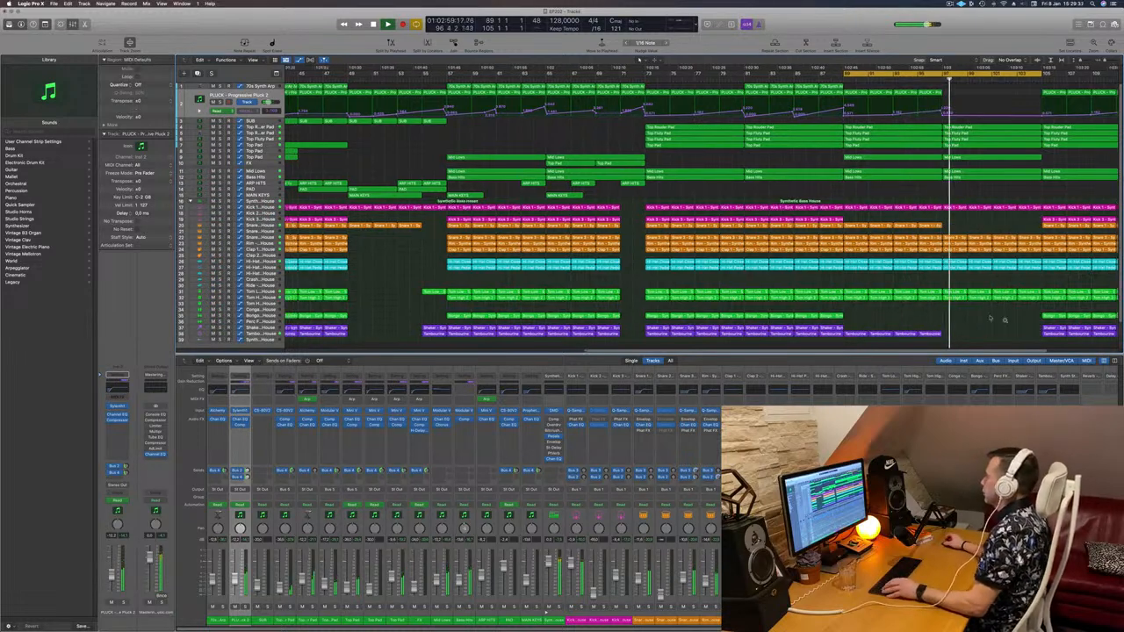
# Delete the Rim and Clap 1 regions in bars 97–105 and the hi-hat and tom regions in bars 101–105
pyautogui.press('super+Left')
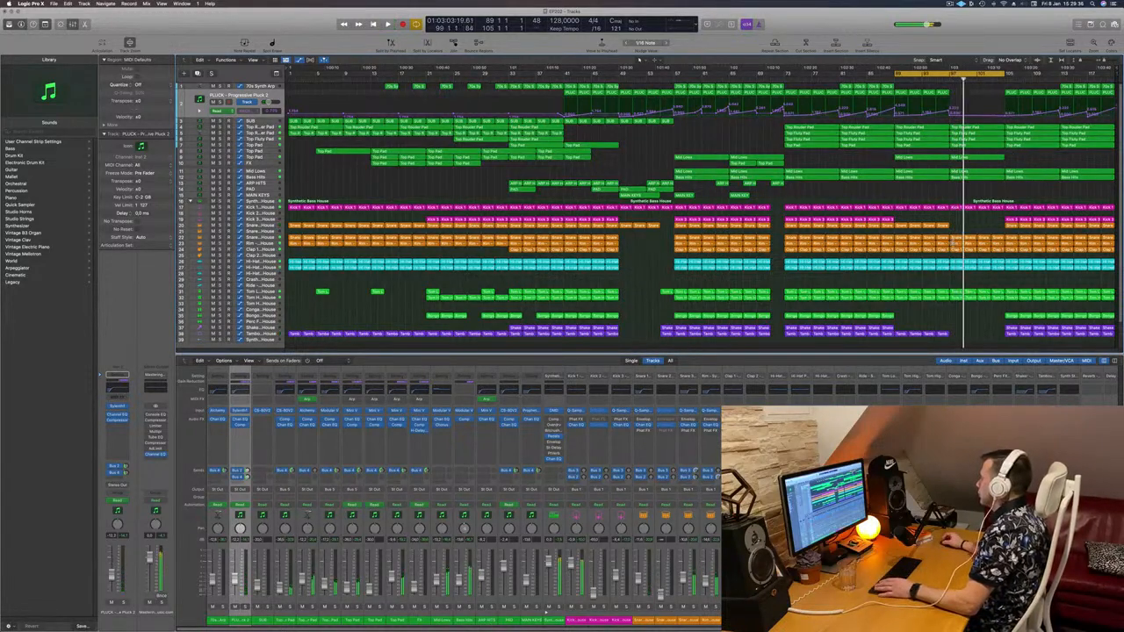
pyautogui.press('space')
pyautogui.click(957, 244)
pyautogui.press('Delete')
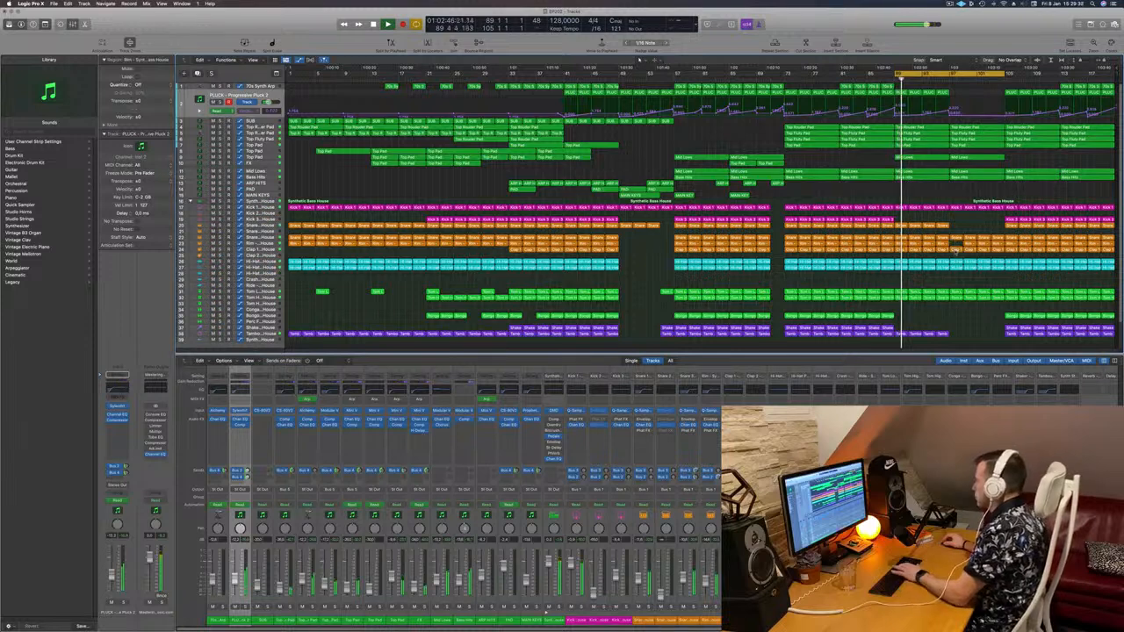
pyautogui.click(969, 244)
pyautogui.press('Delete')
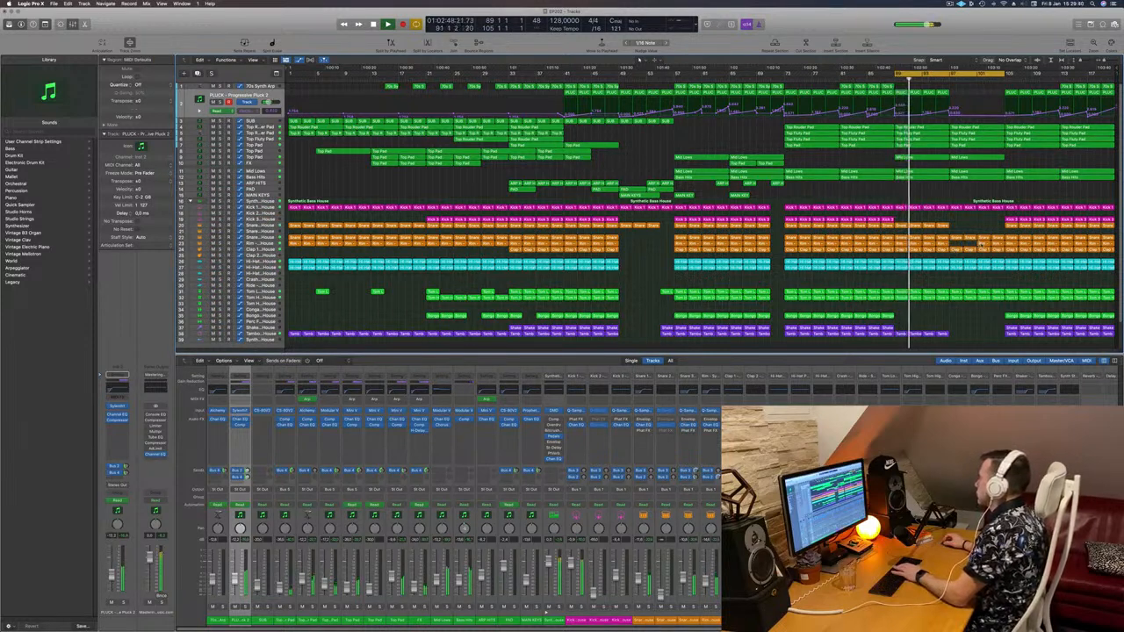
pyautogui.click(982, 244)
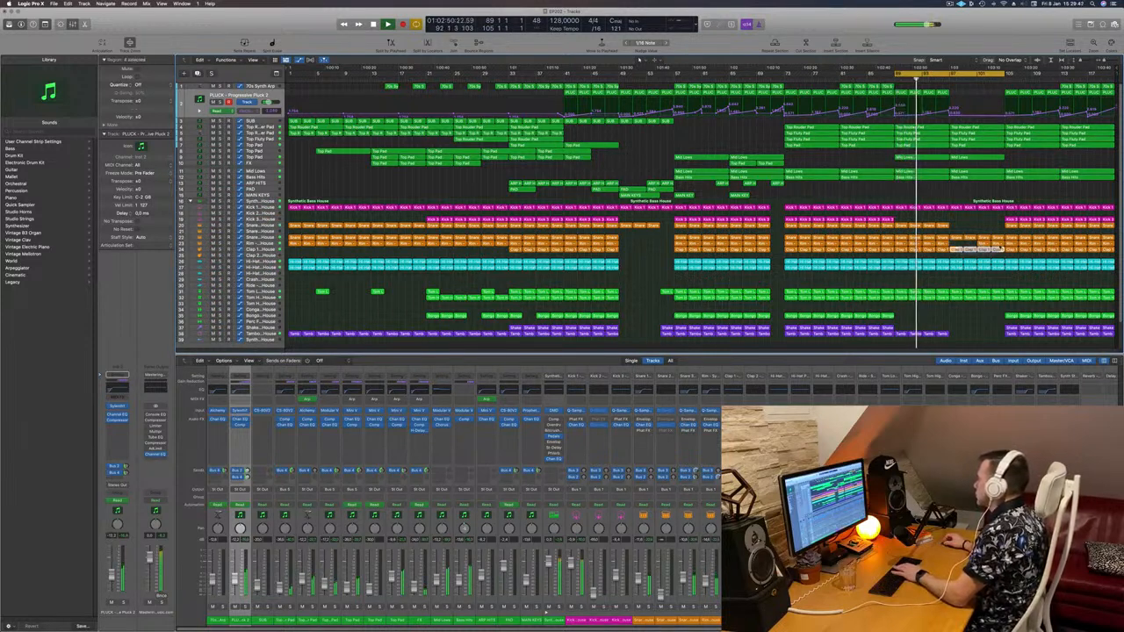
pyautogui.press('Delete')
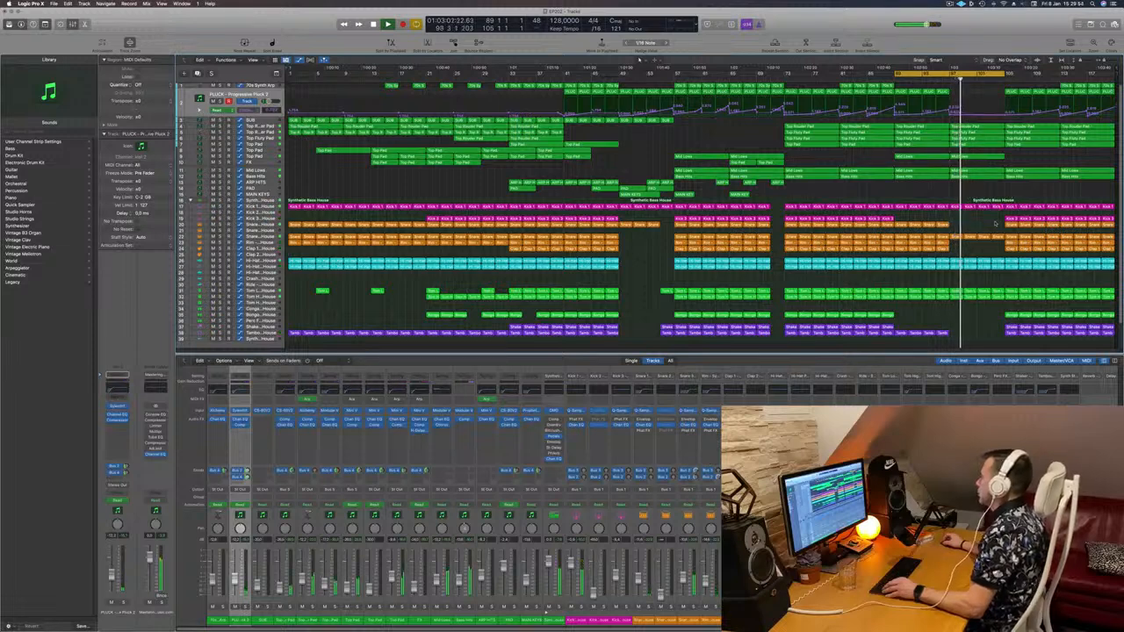
pyautogui.click(992, 264)
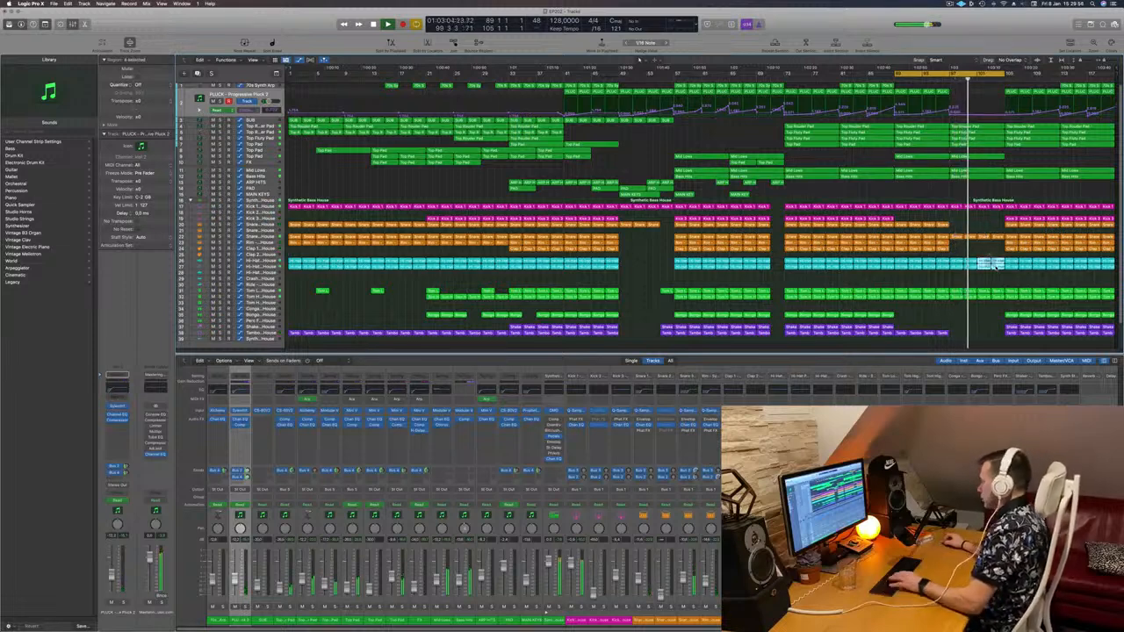
pyautogui.press('Delete')
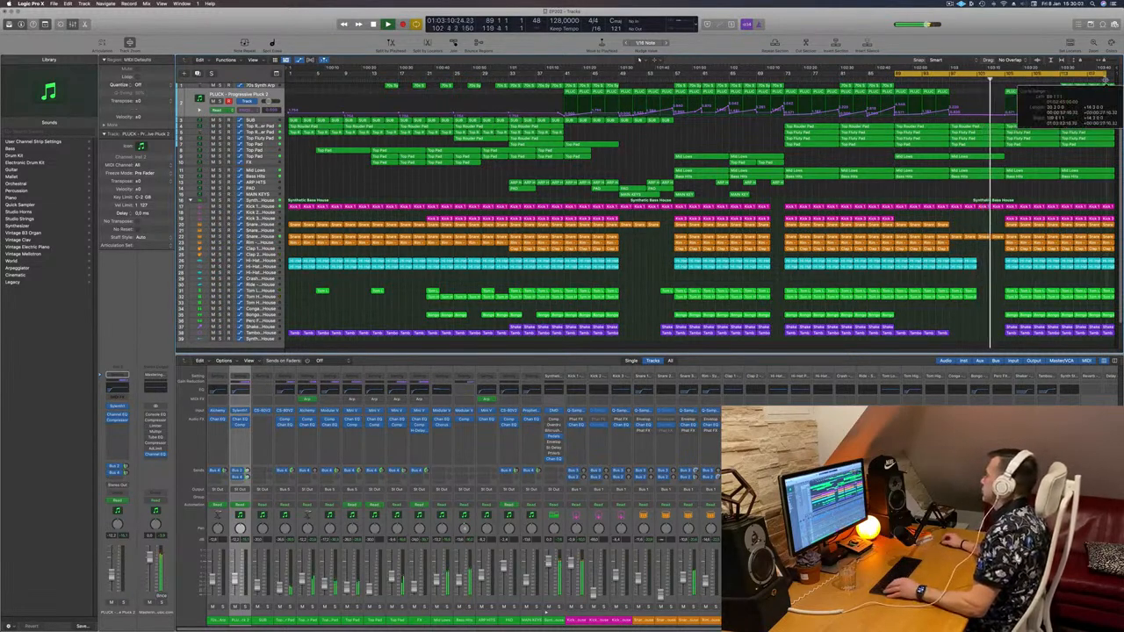
# Extend the cycle range beyond bar 117 and restart playback from bar 89
pyautogui.press('space')
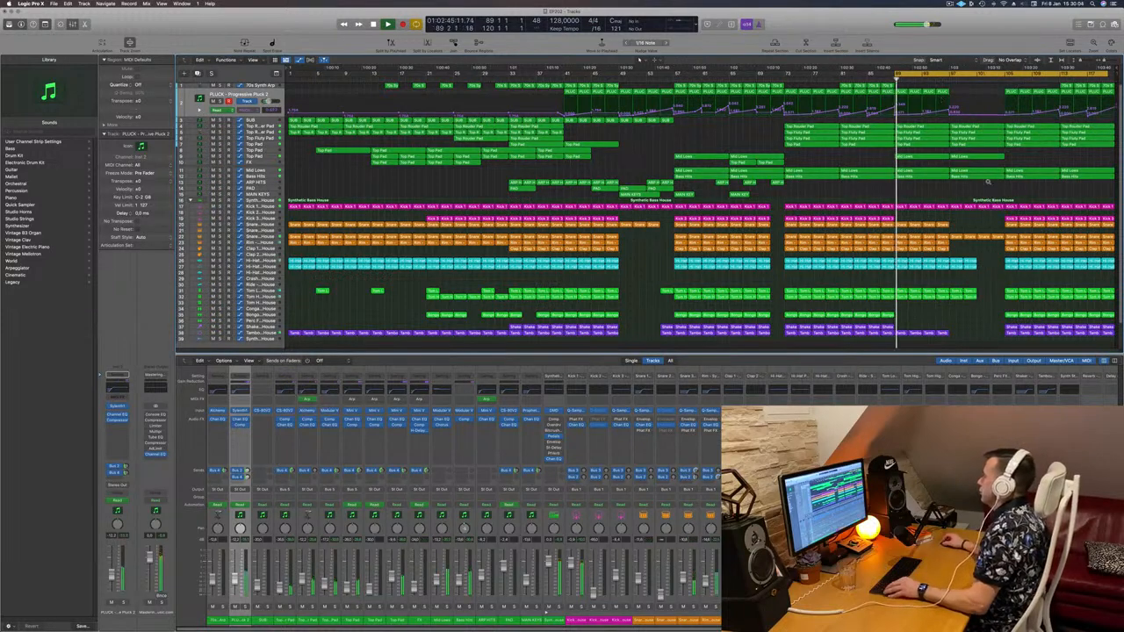
pyautogui.press('super+Right')
pyautogui.press('super+Left')
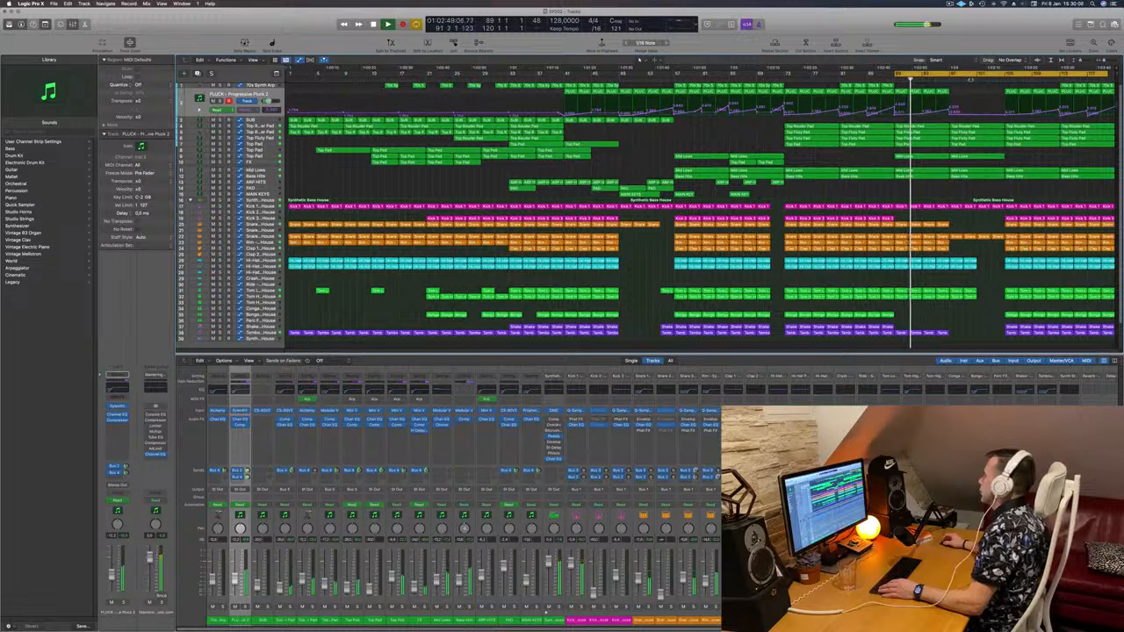
# Delete all drum regions and the synth arp and pluck regions in bars 105–113
pyautogui.moveTo(1011, 196); pyautogui.dragTo(1055, 339)
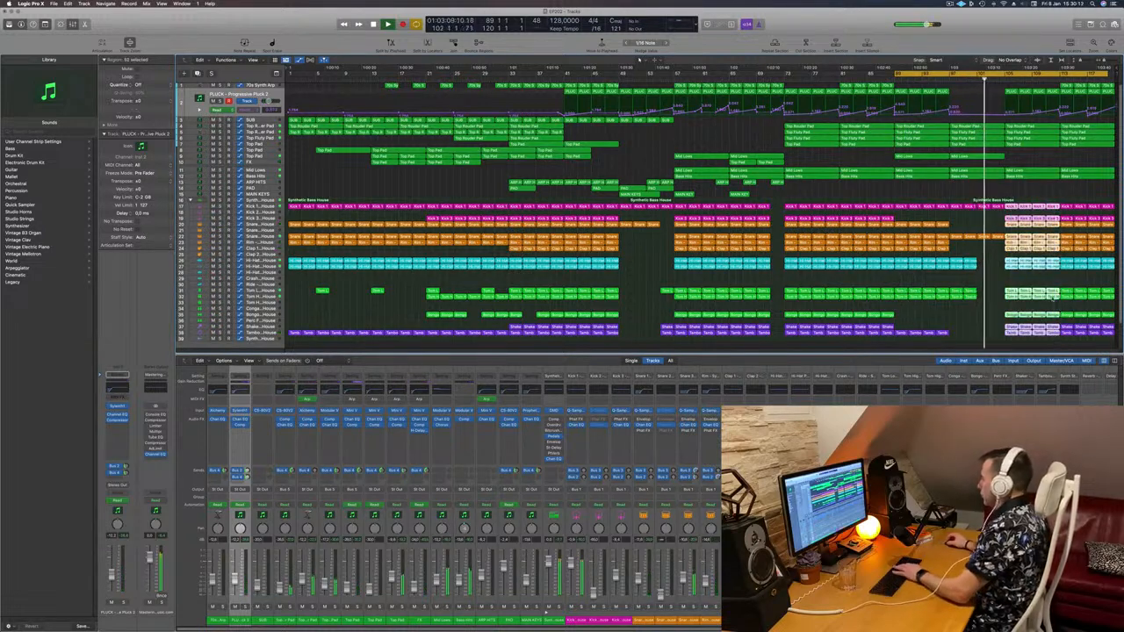
pyautogui.press('Delete')
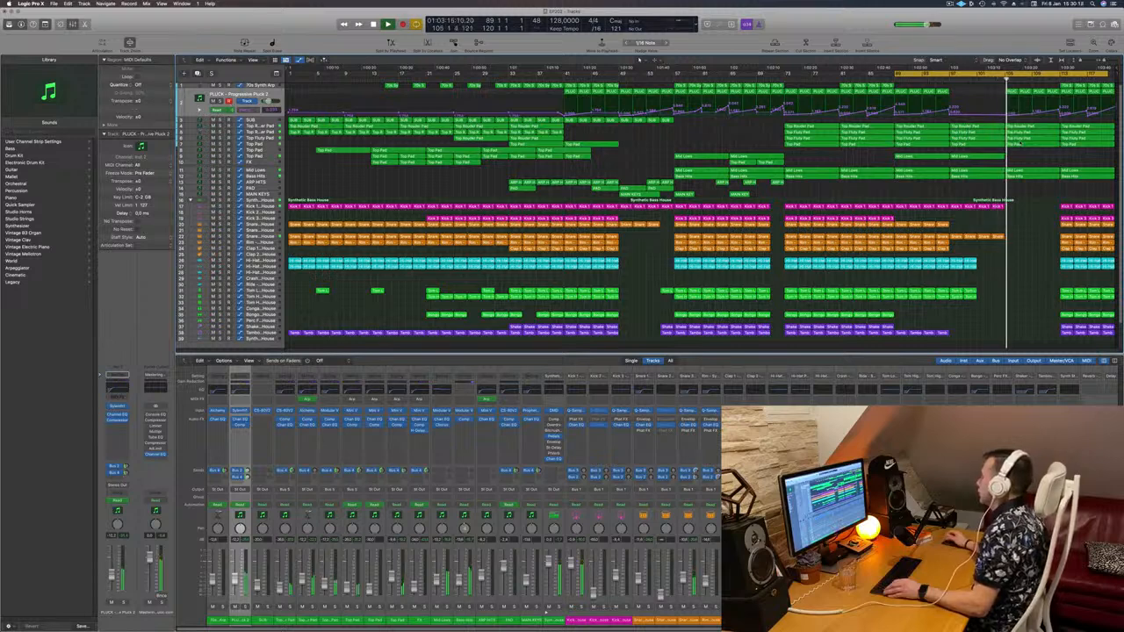
pyautogui.moveTo(990, 89); pyautogui.dragTo(1054, 93)
pyautogui.press('Delete')
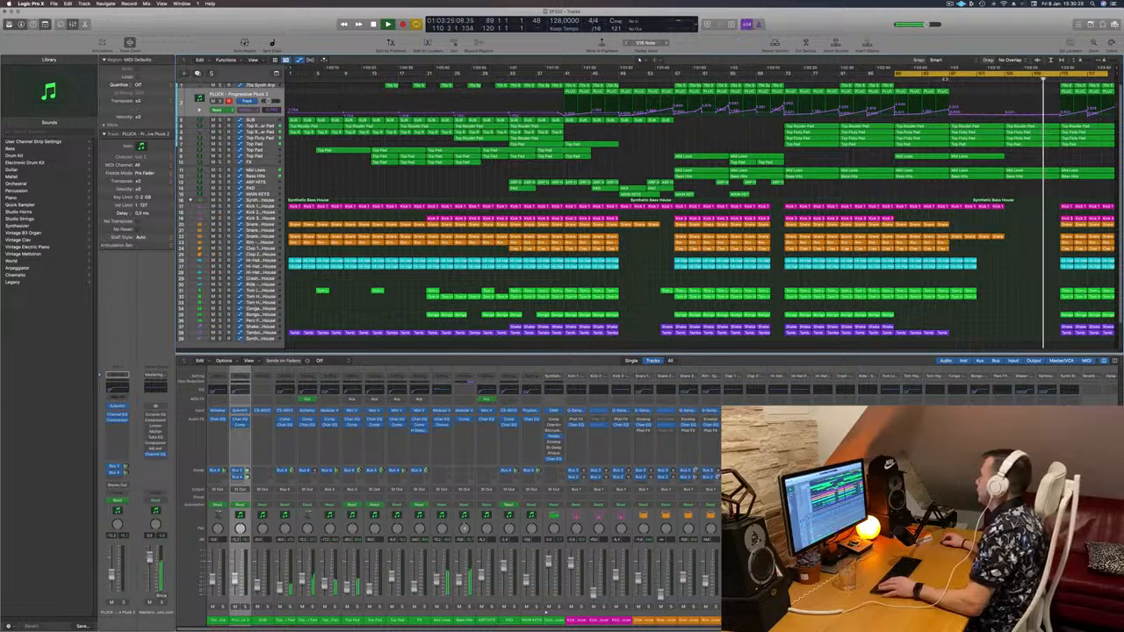
# Play the arrangement from bar 97 and select the SUB track, followed by the Top Rouder Pad track
pyautogui.click(947, 79)
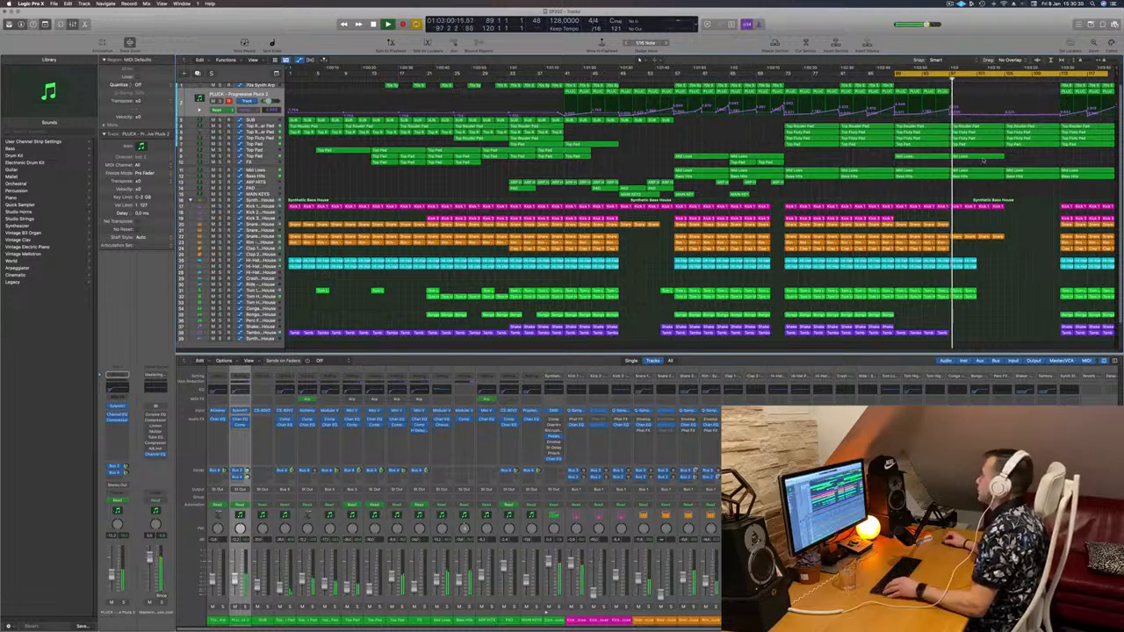
pyautogui.press('super+Right')
pyautogui.press('super+Right')
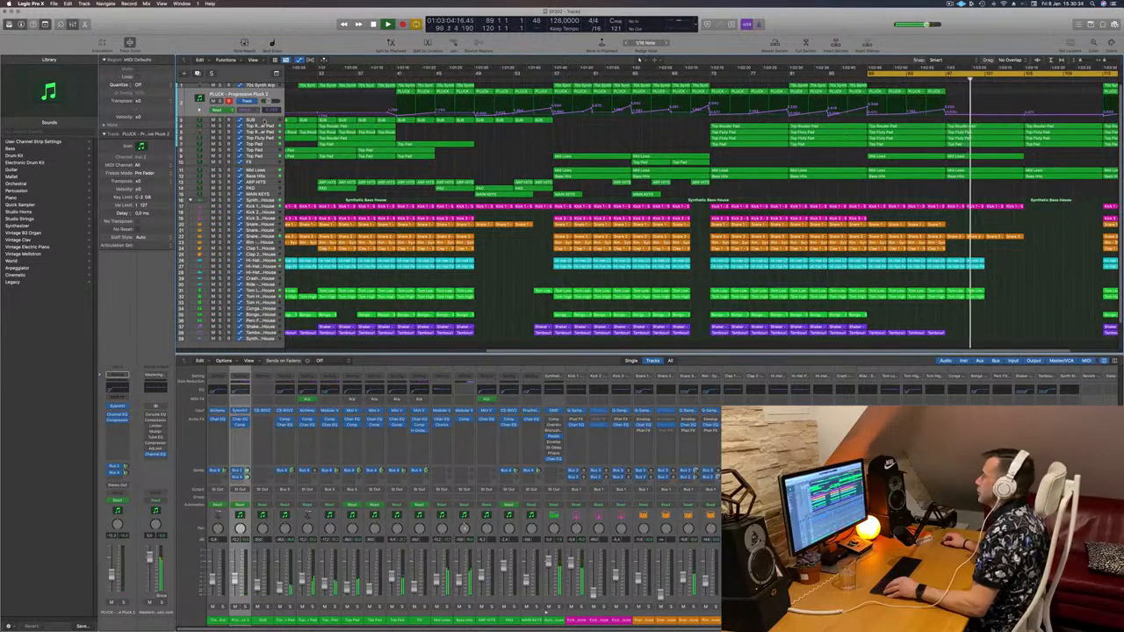
pyautogui.click(264, 122)
pyautogui.press('super+Left')
pyautogui.press('super+Left')
pyautogui.press('super+Left')
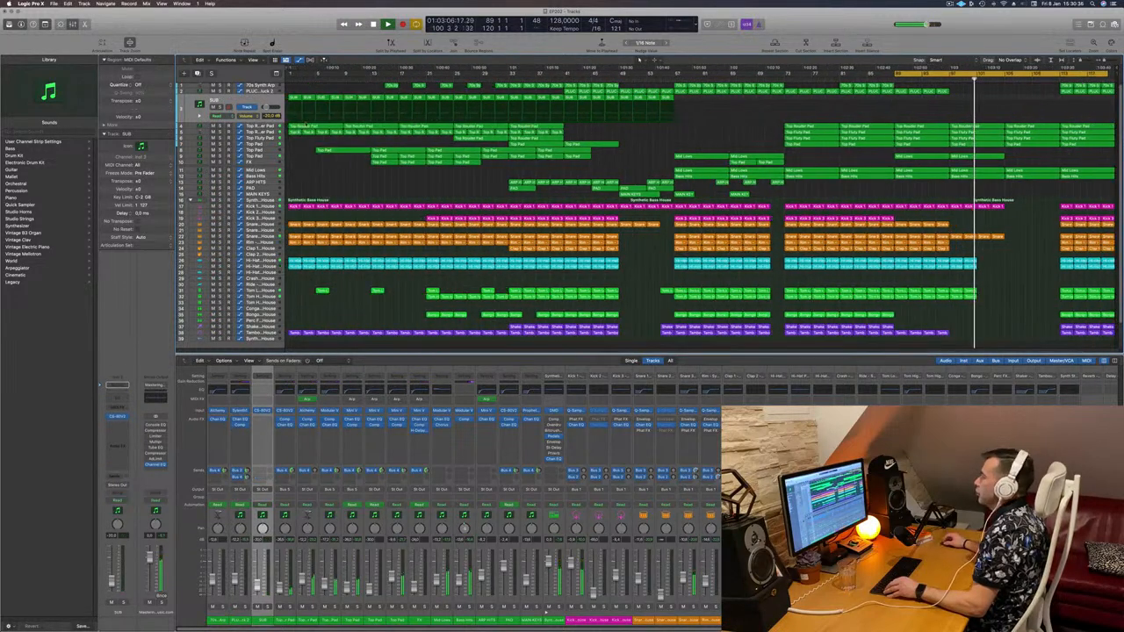
pyautogui.press('Down')
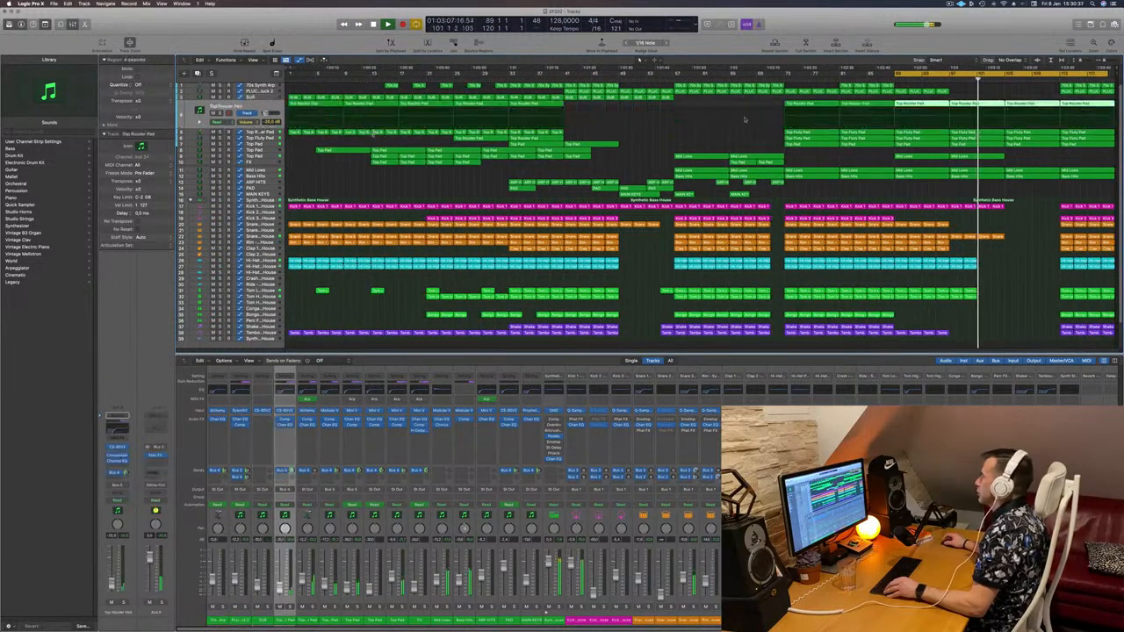
# Delete the Mid Lows and Bass Hits regions in bars 105–113
pyautogui.click(1030, 178)
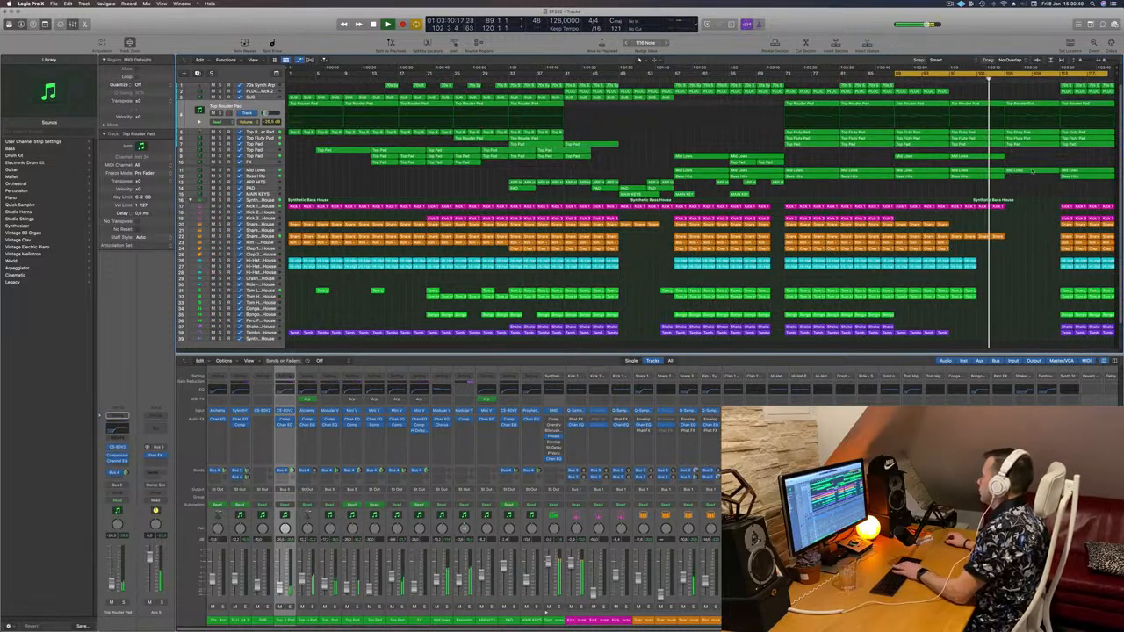
pyautogui.press('Up')
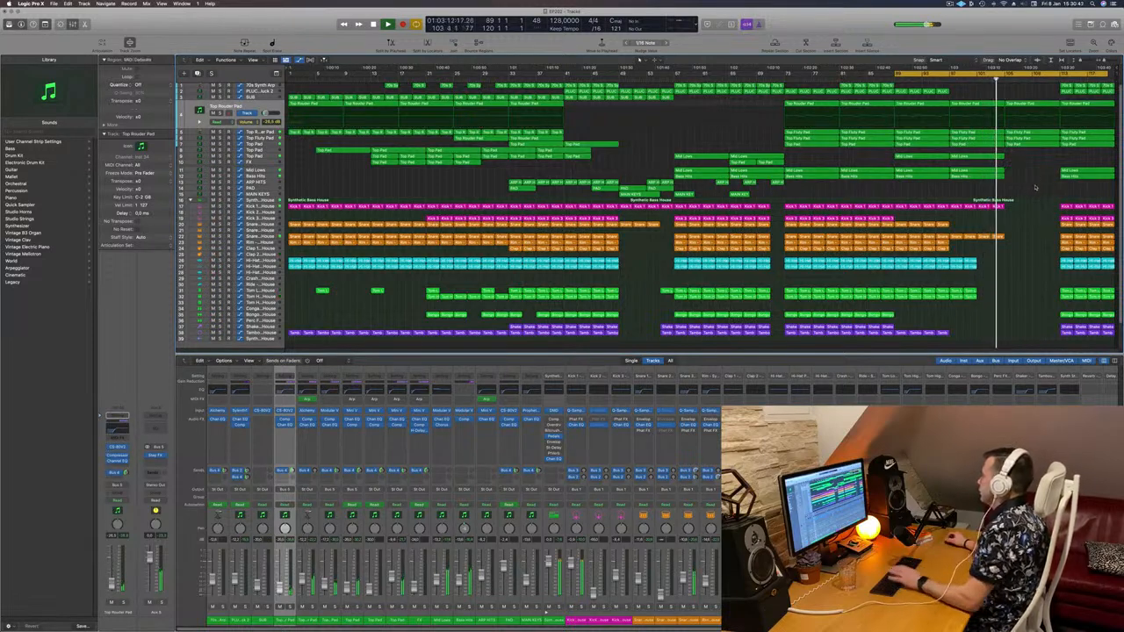
pyautogui.press('Delete')
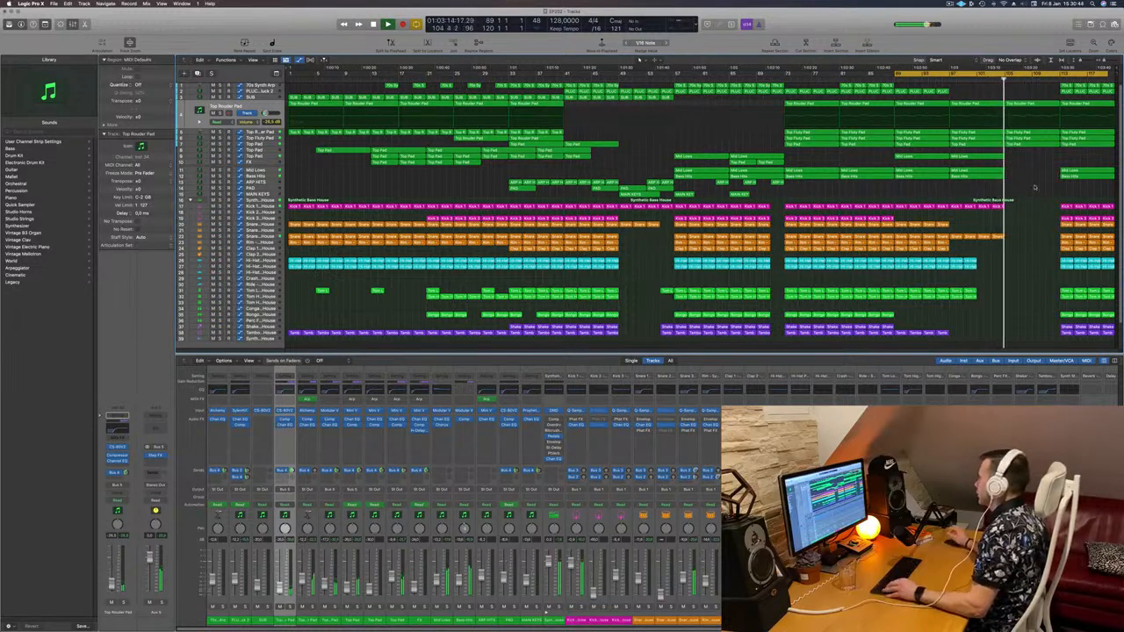
# Select the Top Rouder Pad track, replay from about bar 104 and inspect the Step FX effect on its Aux 5 channel
pyautogui.scroll(3, 1041, 183)
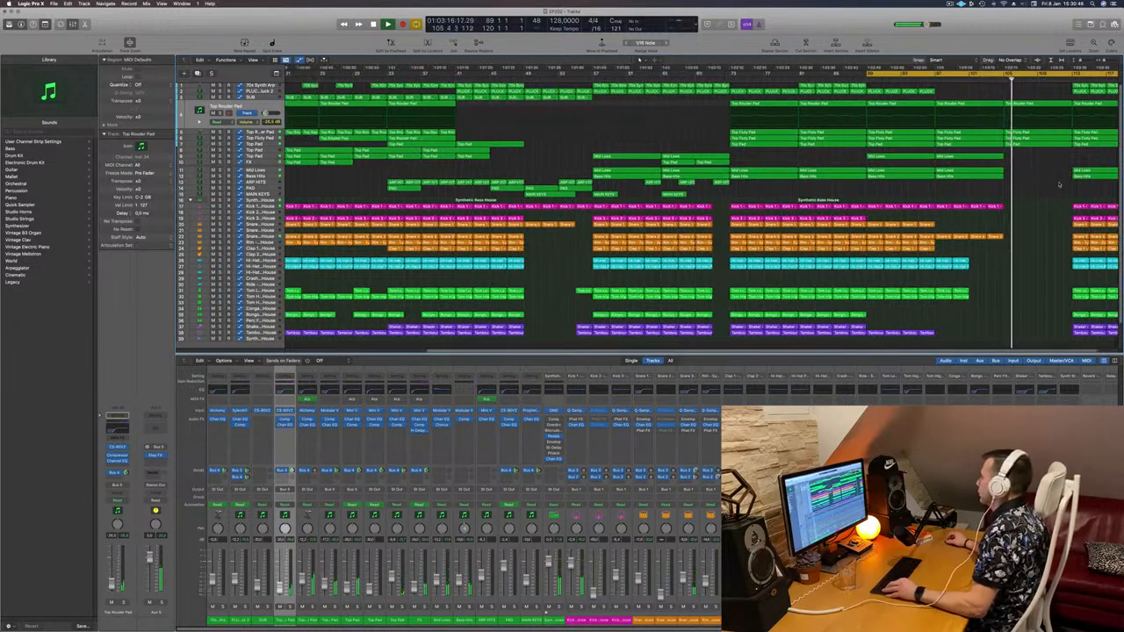
pyautogui.hscroll(2, 1063, 177)
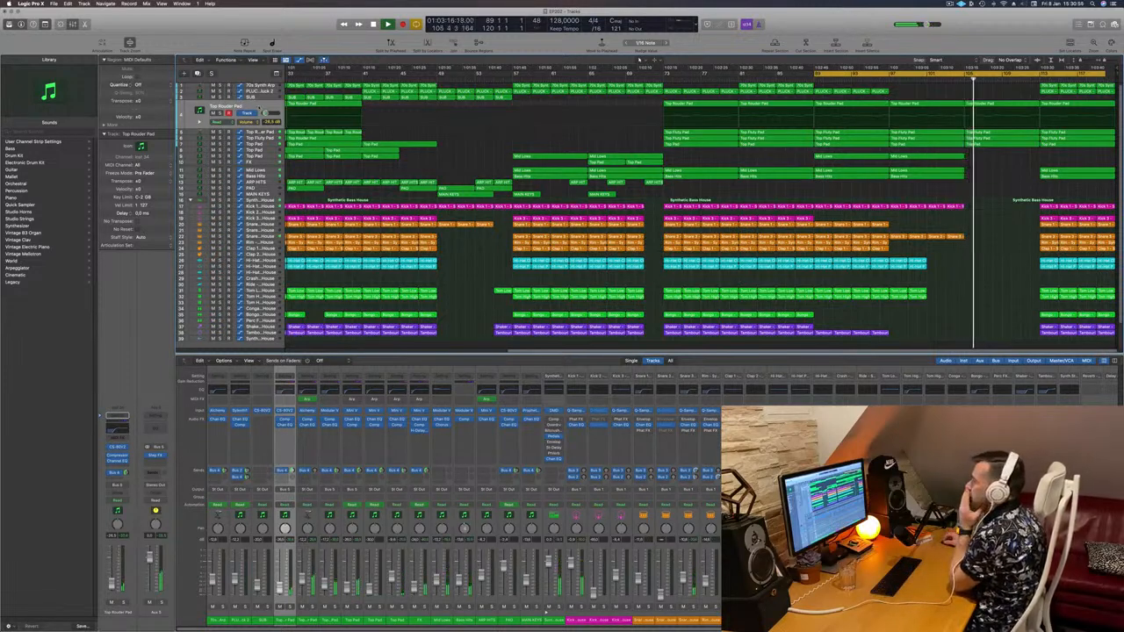
pyautogui.click(264, 107)
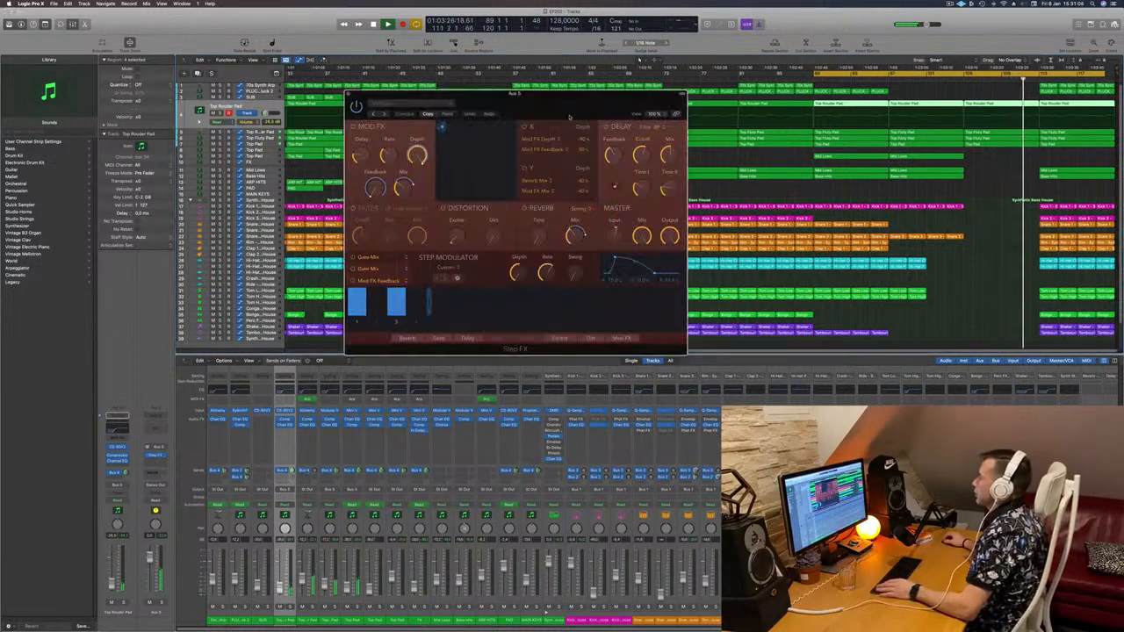
pyautogui.moveTo(569, 114); pyautogui.dragTo(531, 171)
pyautogui.click(311, 146)
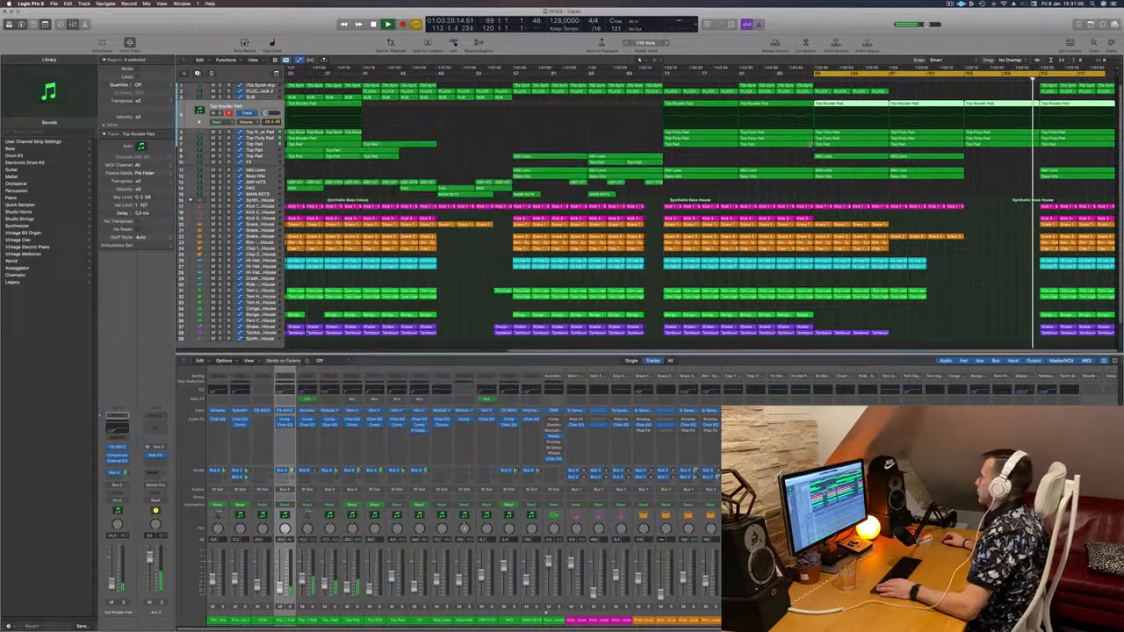
pyautogui.click(953, 79)
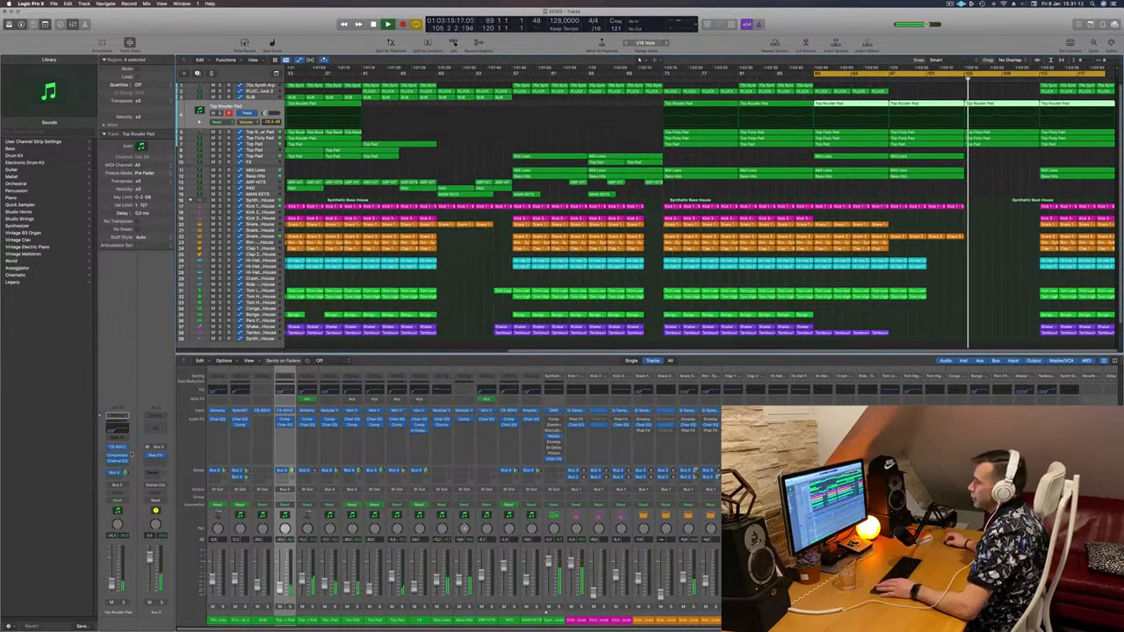
pyautogui.click(154, 455)
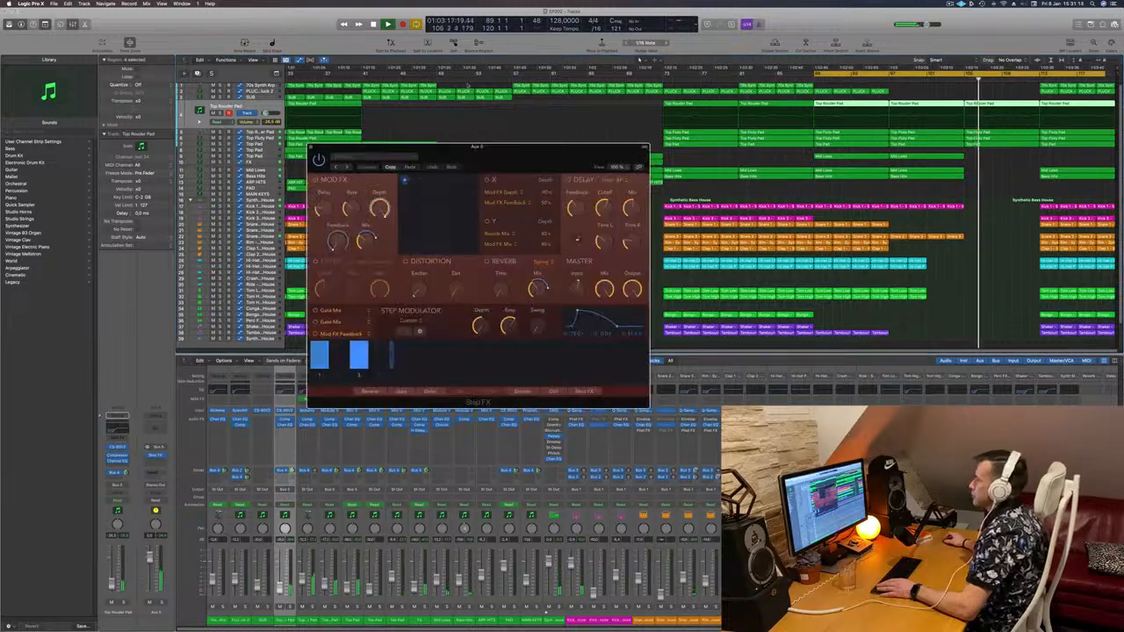
pyautogui.moveTo(523, 152); pyautogui.dragTo(763, 73)
# Insert the Ringshifter modulation effect after Step FX on Aux 5 and place its window beside the Step FX one
pyautogui.click(149, 463)
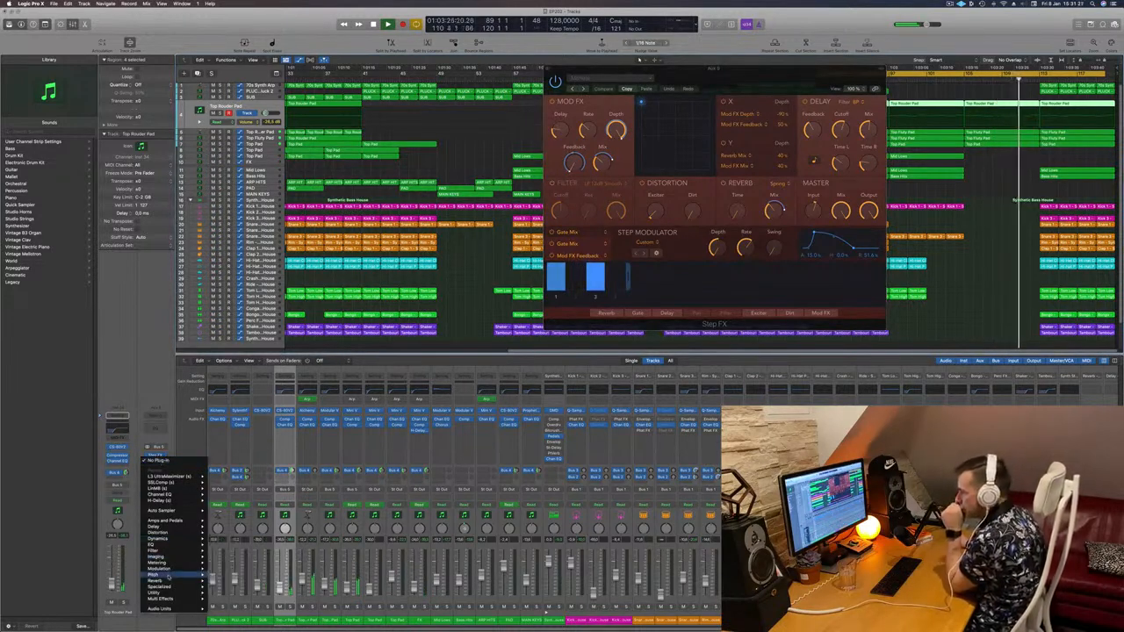
pyautogui.moveTo(172, 574)
pyautogui.moveTo(227, 577)
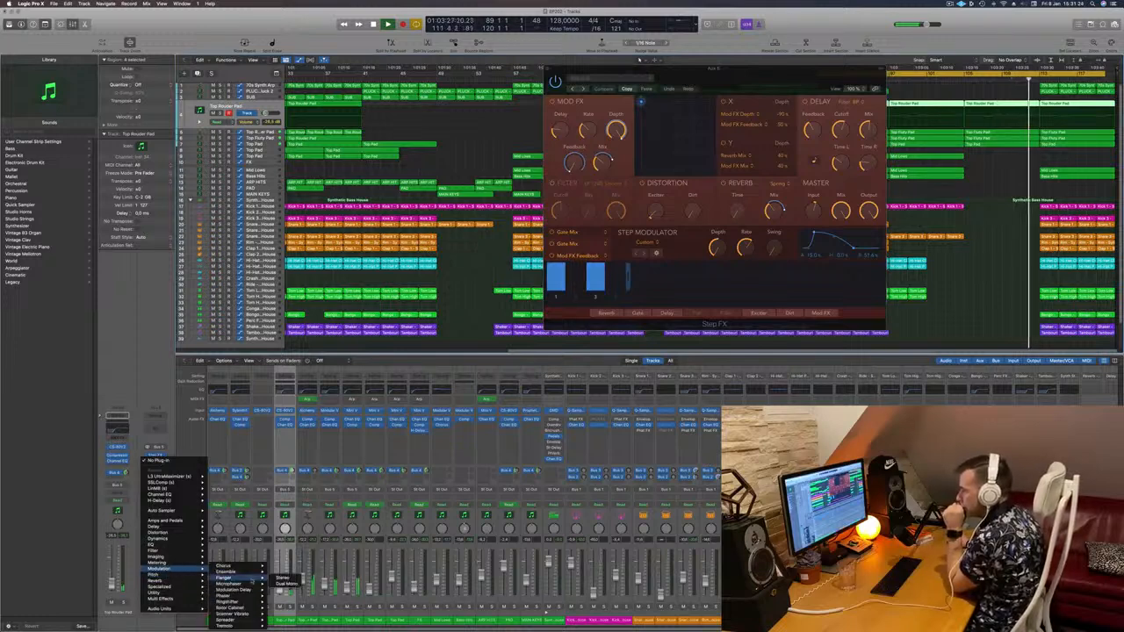
pyautogui.moveTo(237, 607)
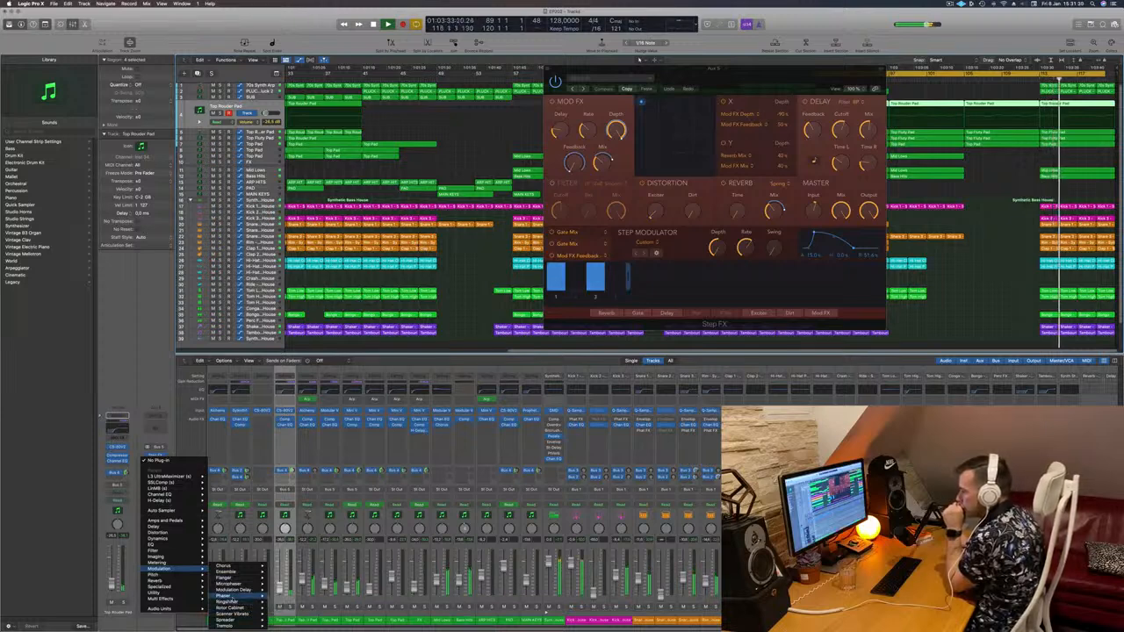
pyautogui.click(283, 603)
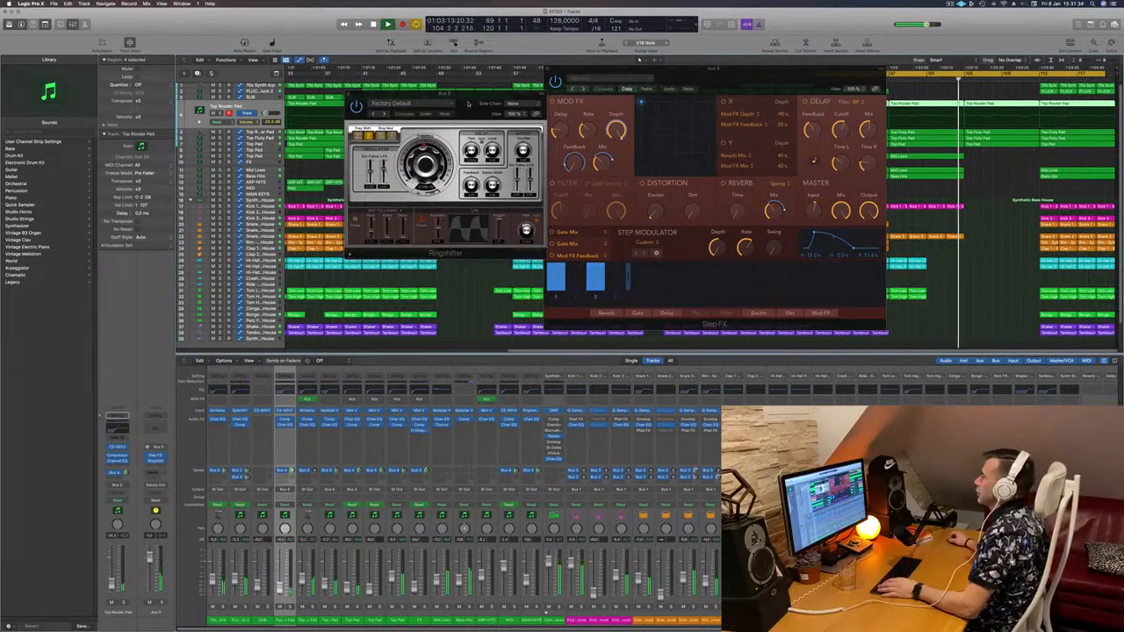
pyautogui.moveTo(426, 116); pyautogui.dragTo(303, 171)
# Try the Groove Shadow 01 preset in Ringshifter, and load Crazy LFO from the Warped presets
pyautogui.click(264, 167)
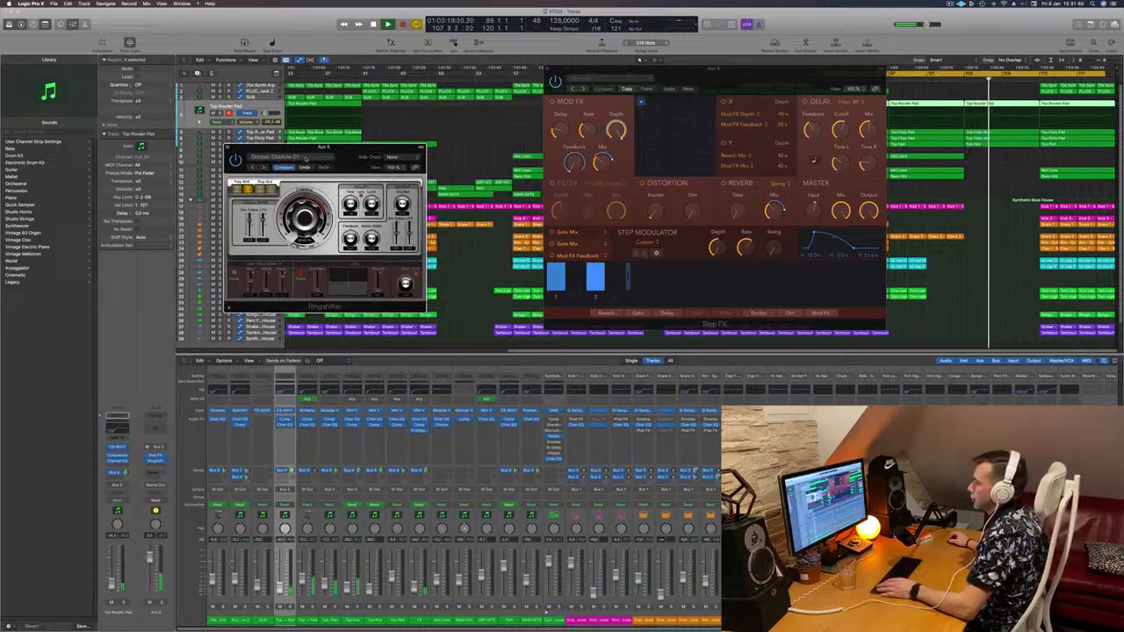
pyautogui.click(305, 158)
pyautogui.moveTo(326, 286)
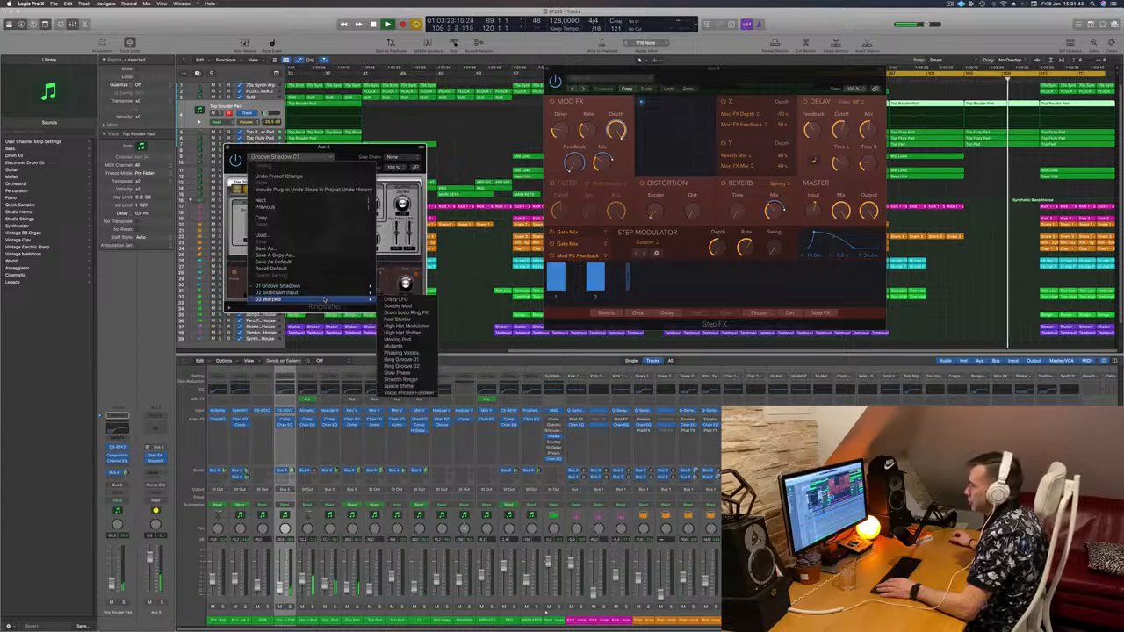
pyautogui.click(395, 300)
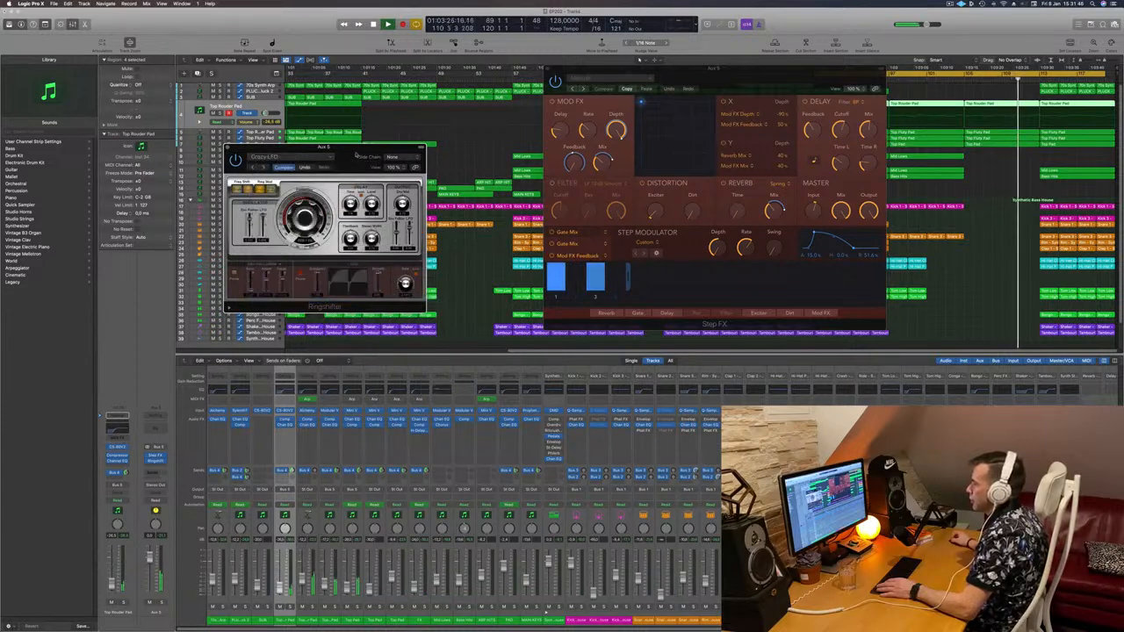
pyautogui.moveTo(398, 105); pyautogui.dragTo(399, 126)
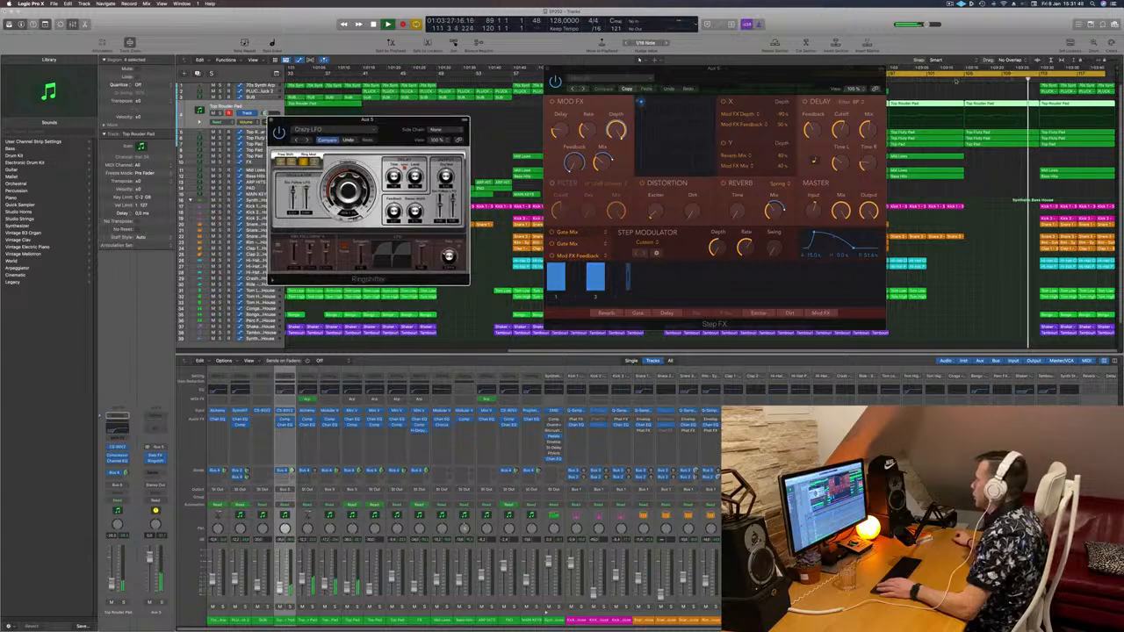
# Audition the following Warped presets in Ringshifter one by one, including High Hat Modulator, Moving Pad and Mutants, up to Ring Groove 02
pyautogui.click(304, 139)
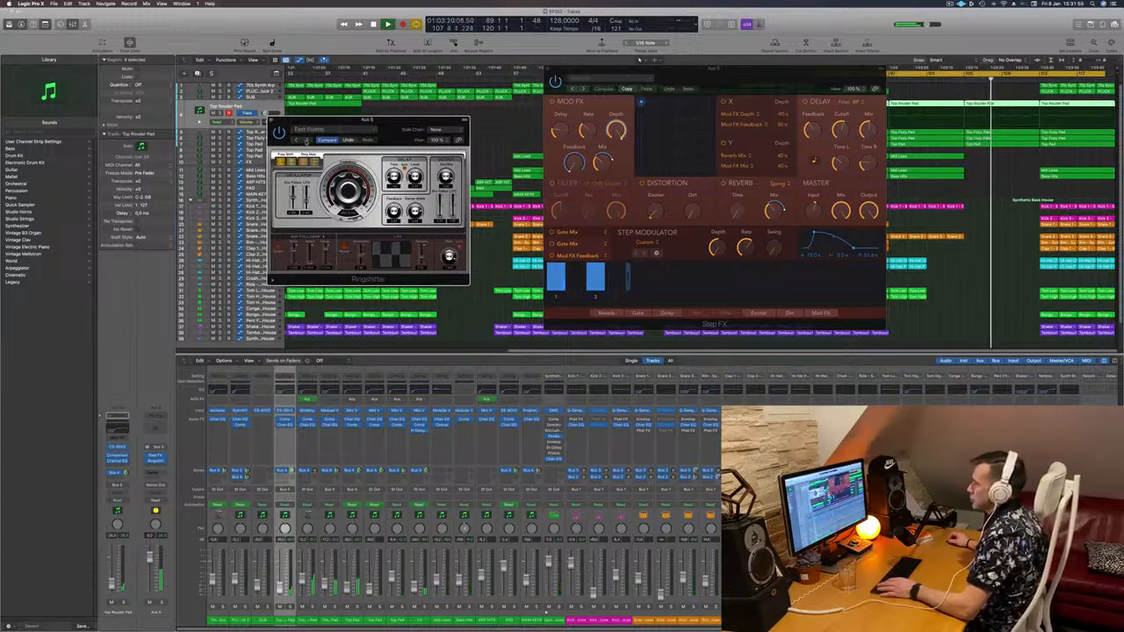
pyautogui.click(304, 140)
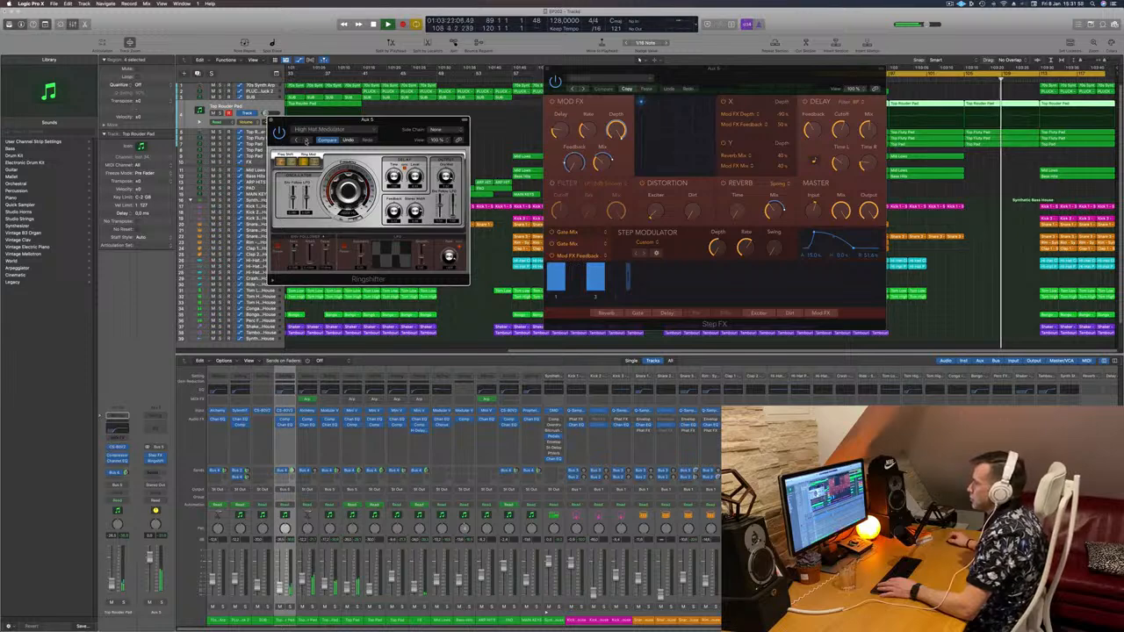
pyautogui.click(305, 140)
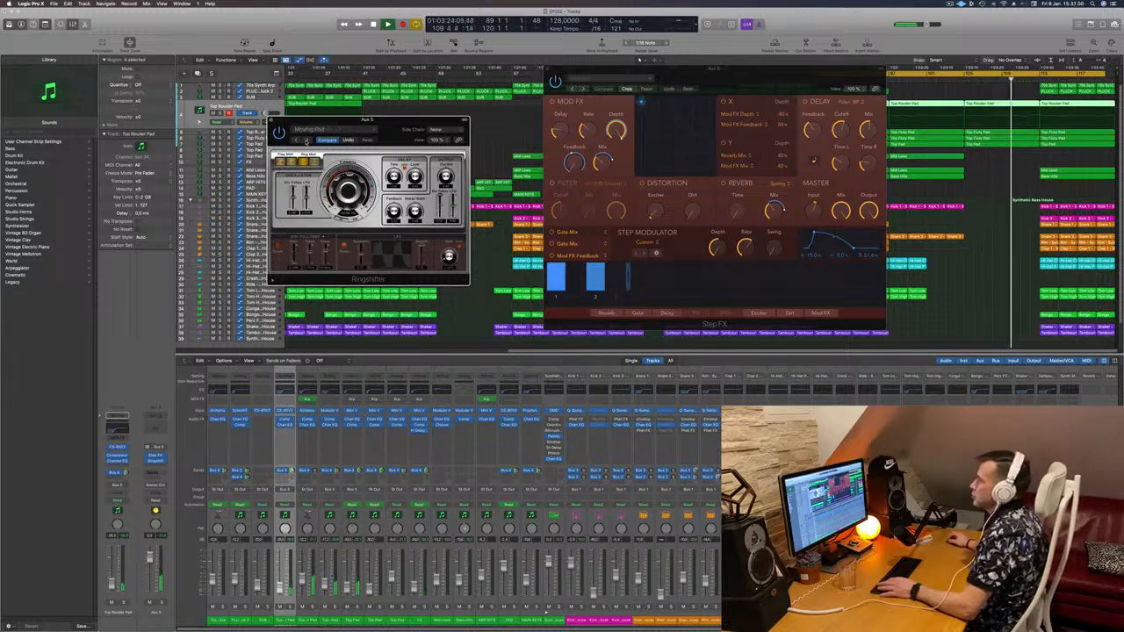
pyautogui.click(305, 139)
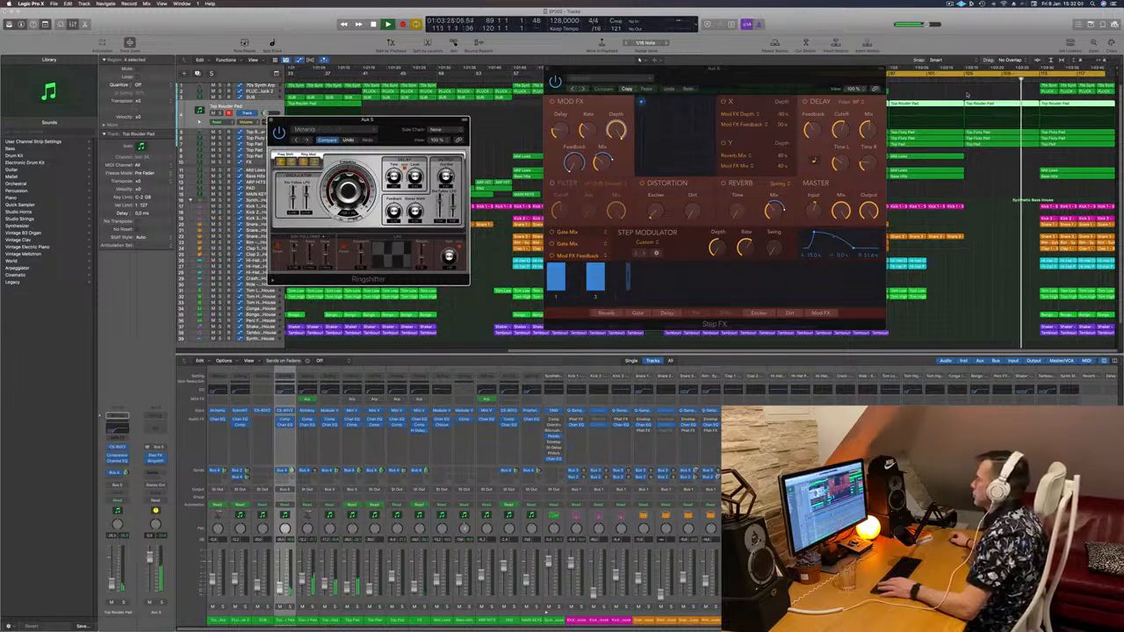
pyautogui.click(307, 140)
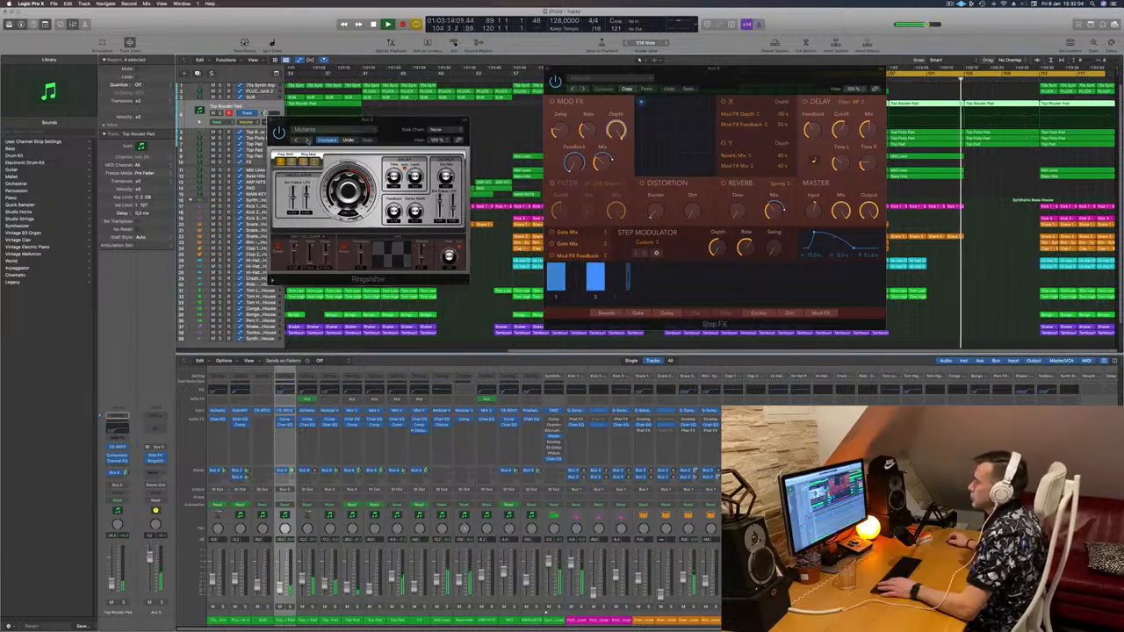
pyautogui.click(306, 140)
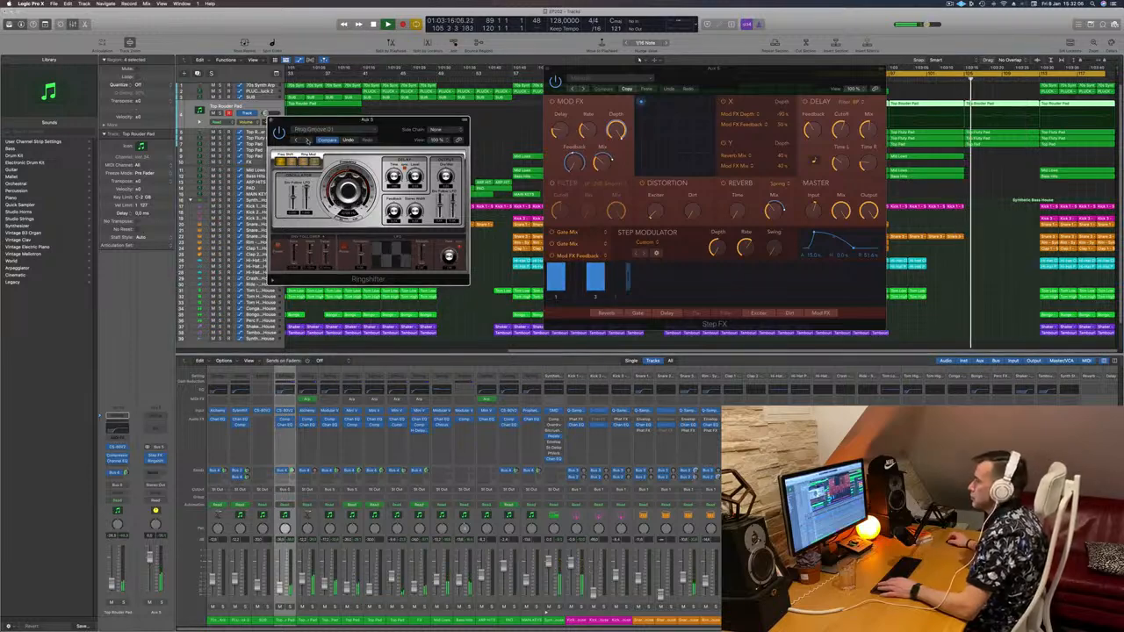
pyautogui.click(307, 140)
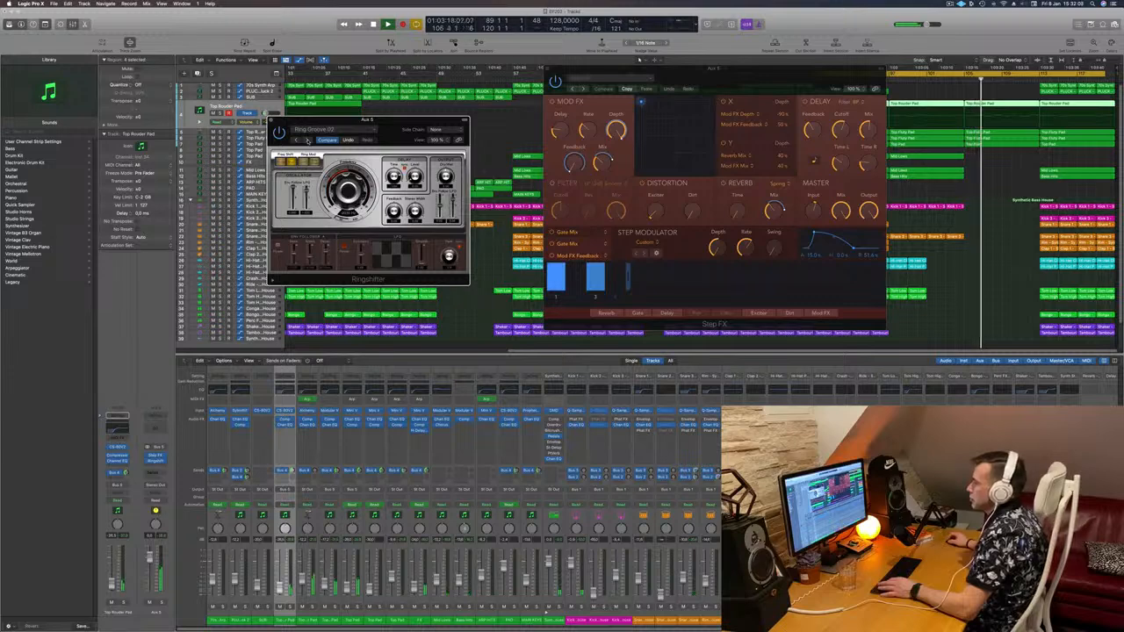
# Replay from about bar 104 and advance Ringshifter to the Space Shifter preset
pyautogui.moveTo(369, 121); pyautogui.dragTo(344, 141)
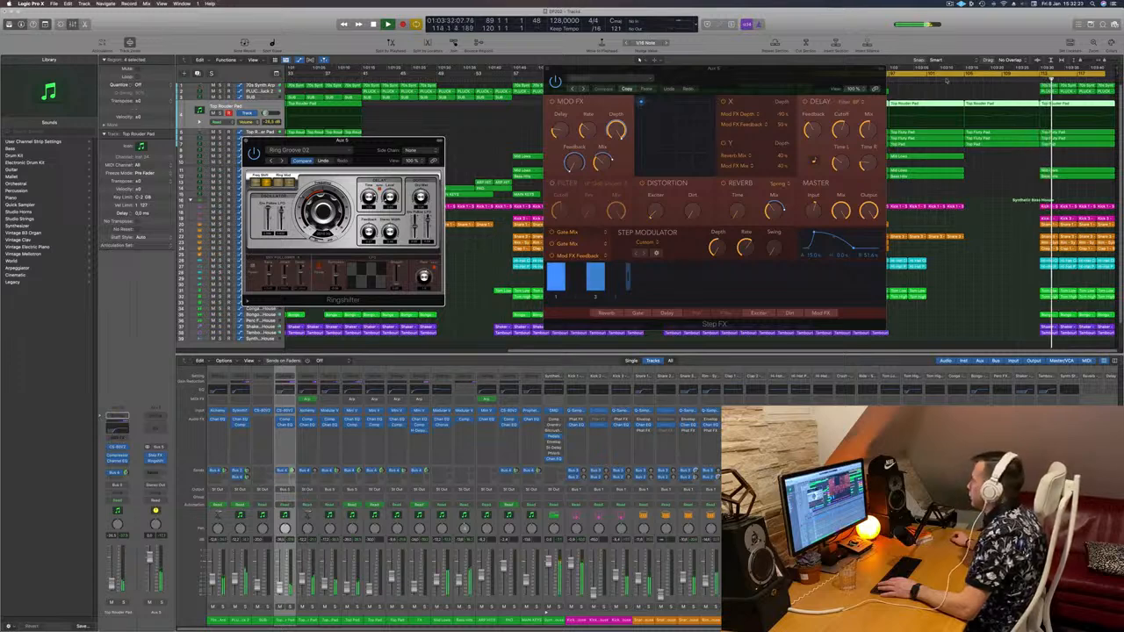
pyautogui.click(952, 79)
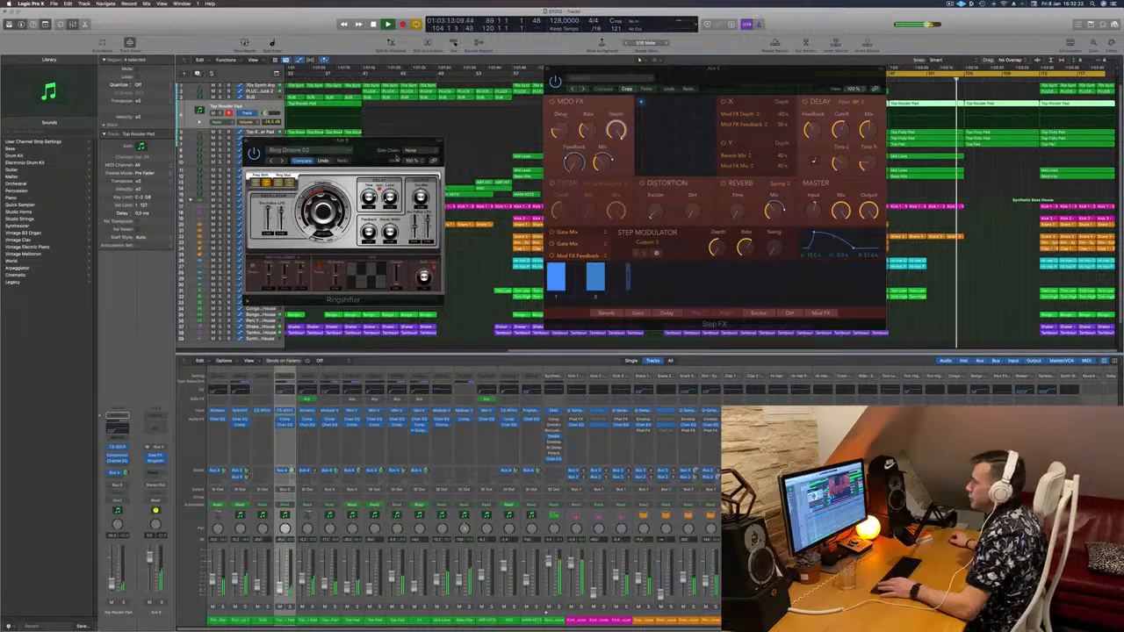
pyautogui.click(282, 161)
pyautogui.click(283, 160)
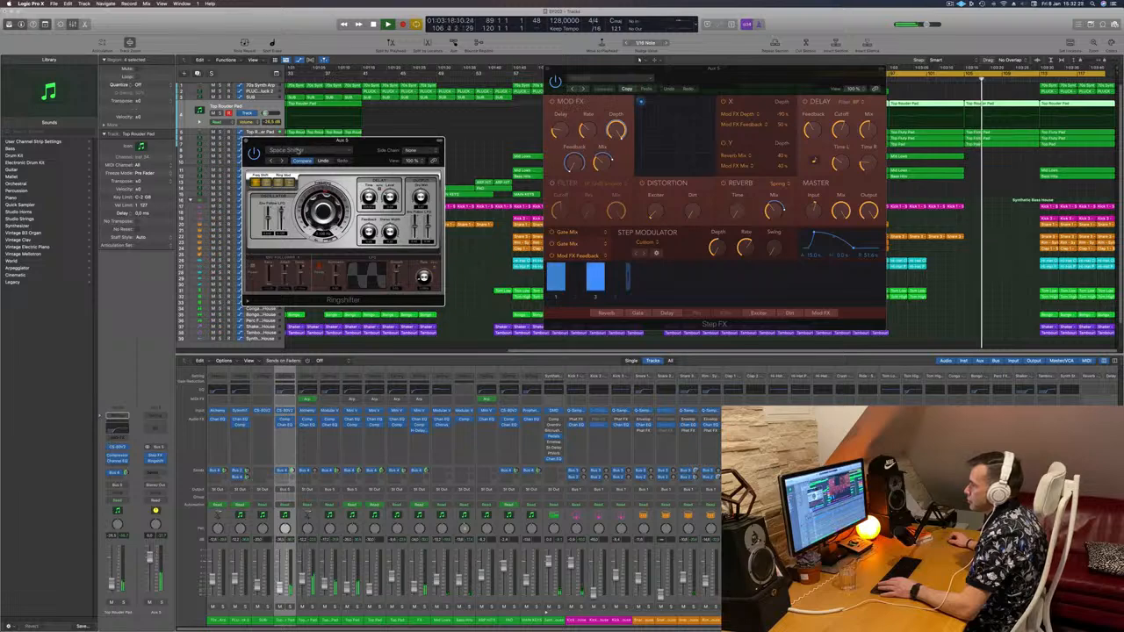
# Load the Crazy LFO preset from the Warped category in Ringshifter
pyautogui.click(294, 150)
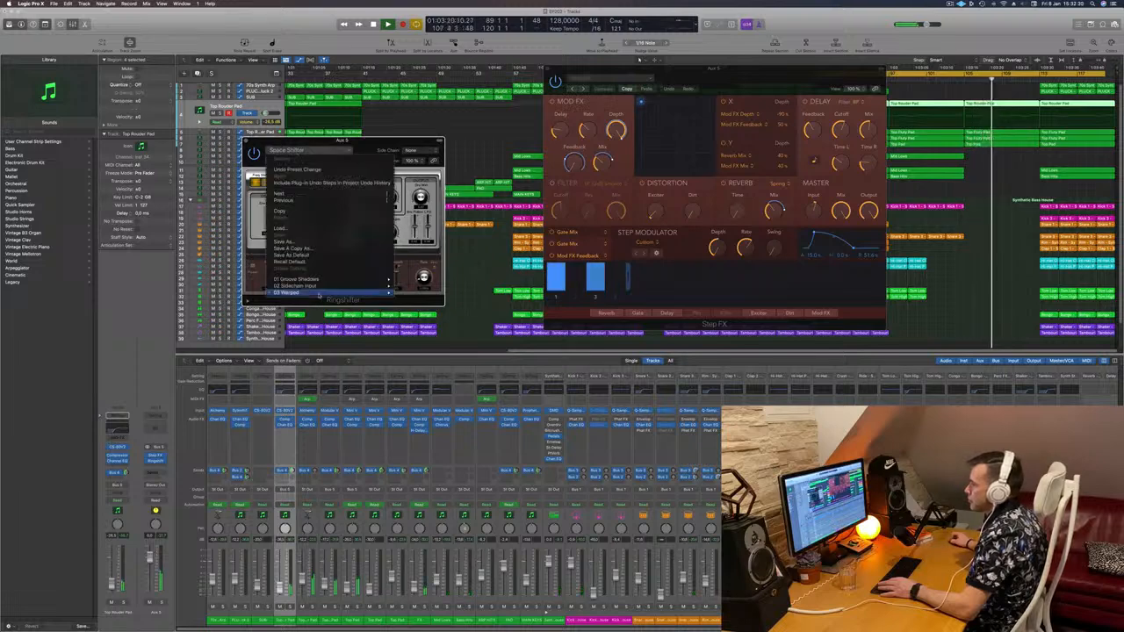
pyautogui.moveTo(318, 295)
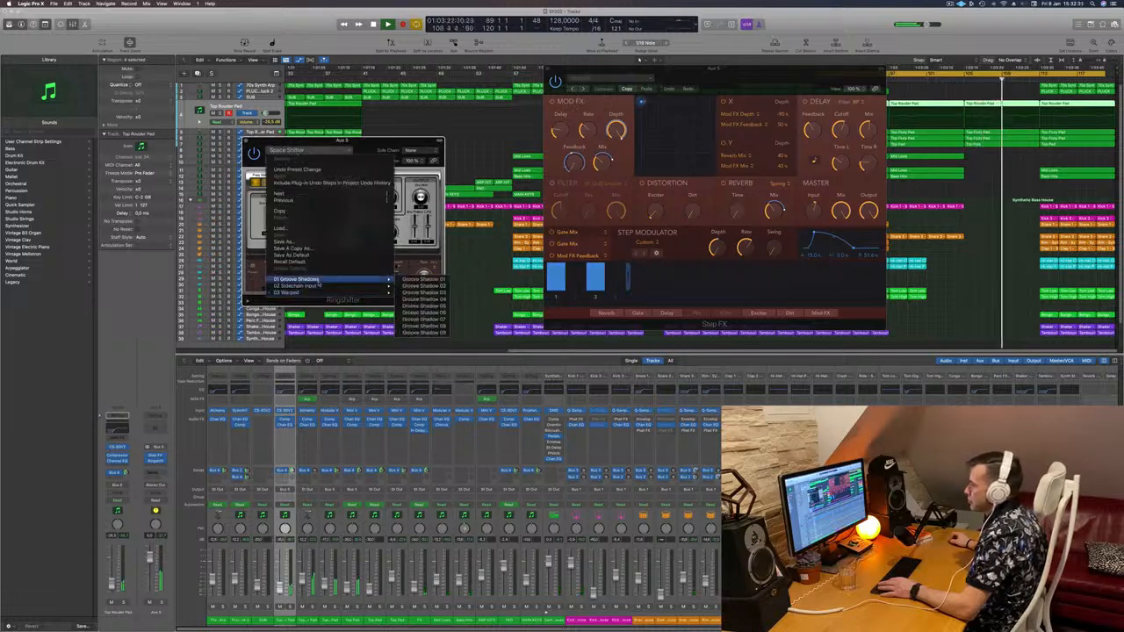
pyautogui.click(414, 292)
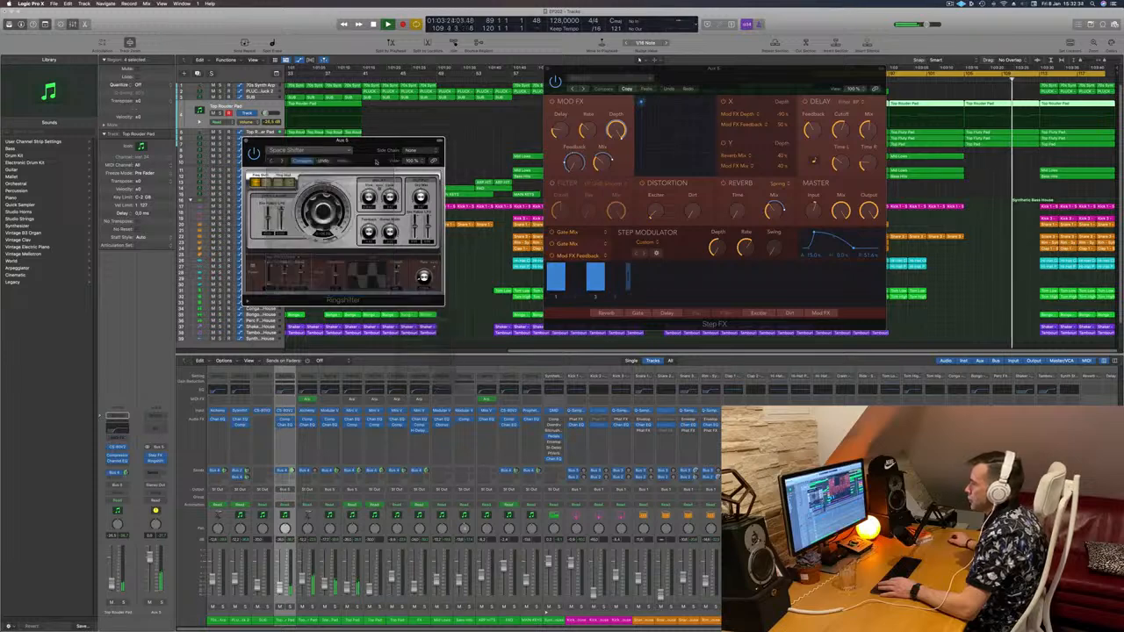
pyautogui.moveTo(369, 140); pyautogui.dragTo(349, 163)
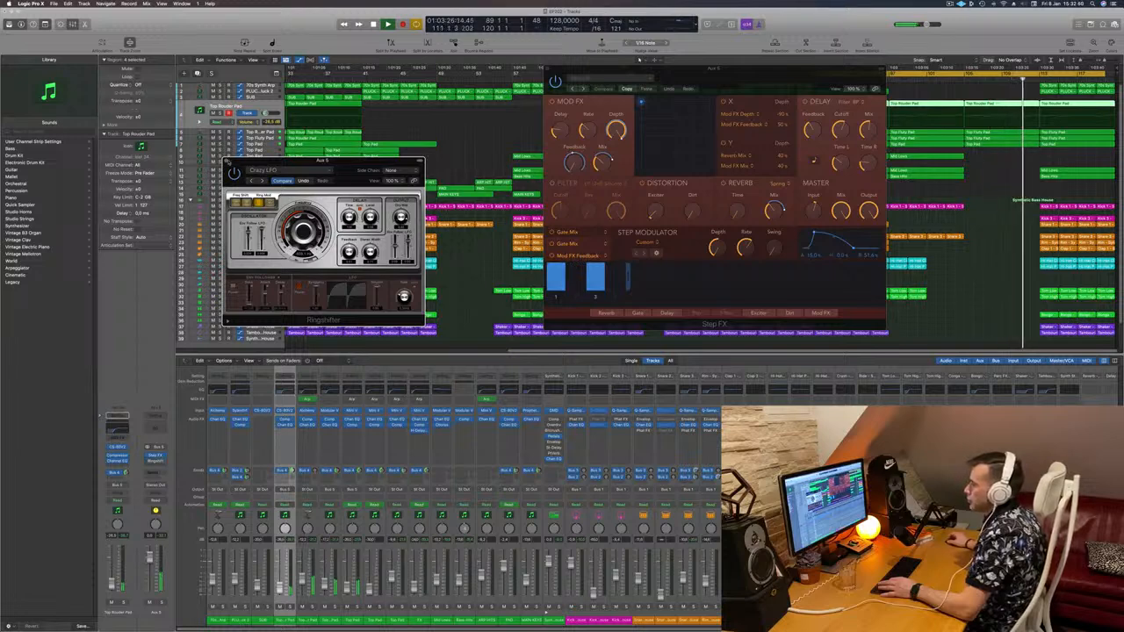
# Close the Ringshifter window, move Step FX off the later bars, and restart cycled playback from bar 105
pyautogui.click(227, 162)
pyautogui.moveTo(803, 69); pyautogui.dragTo(615, 82)
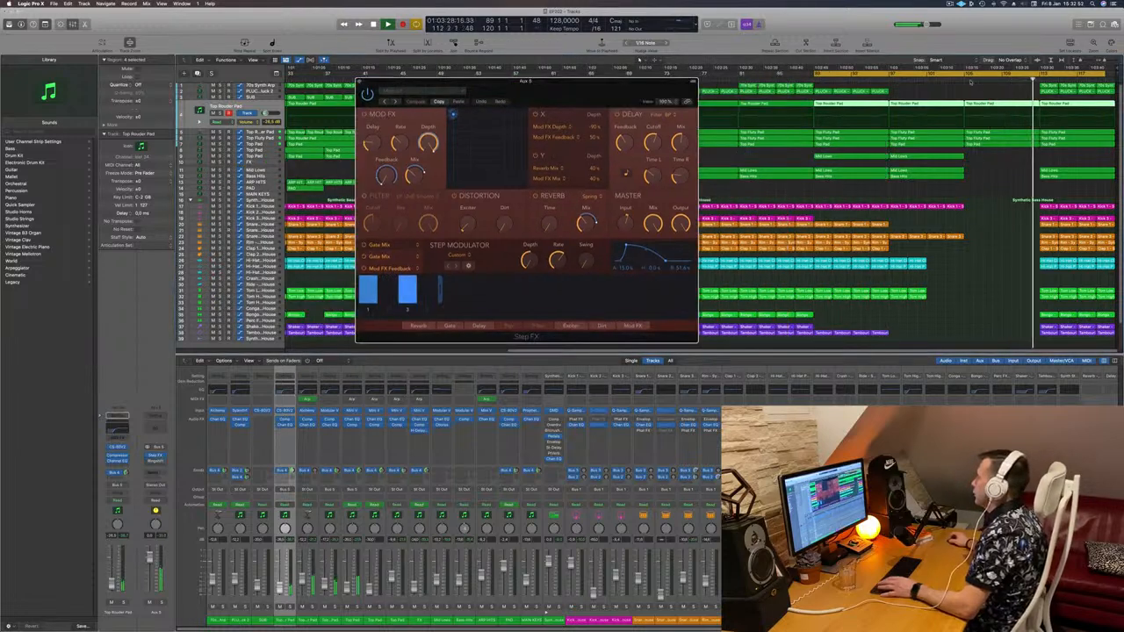
pyautogui.click(818, 78)
pyautogui.moveTo(821, 78); pyautogui.dragTo(972, 79)
pyautogui.press('space')
pyautogui.press('space')
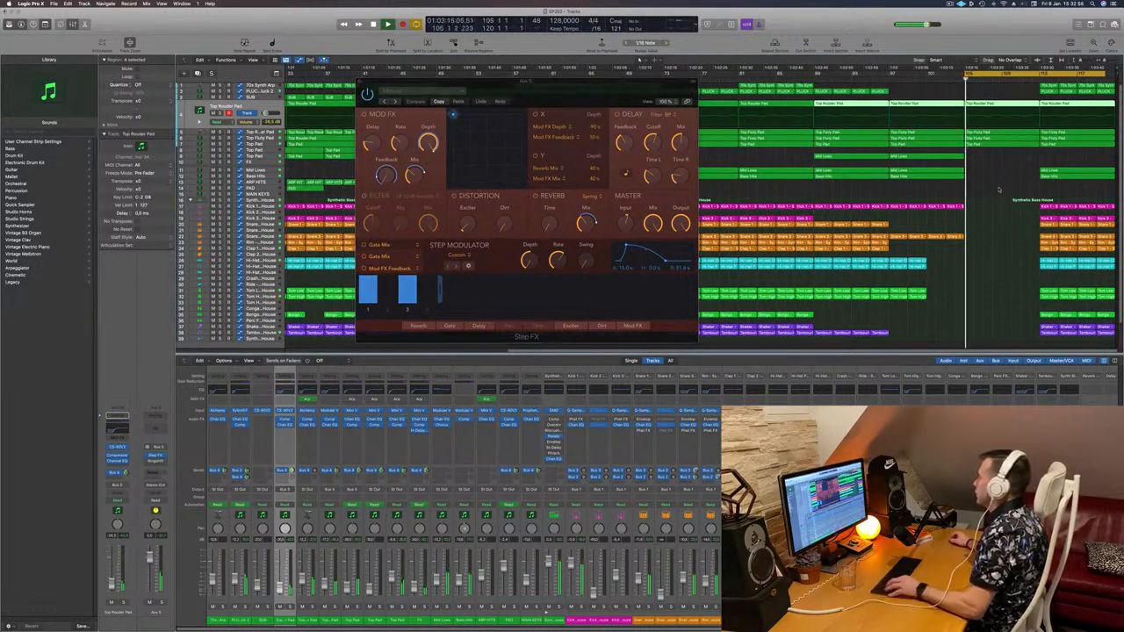
# Set the cycle range to bars 105 to 121 and restart playback from just before it
pyautogui.keyDown('ctrl'); pyautogui.keyDown('alt'); pyautogui.click(1000, 189); pyautogui.keyUp('alt'); pyautogui.keyUp('ctrl')
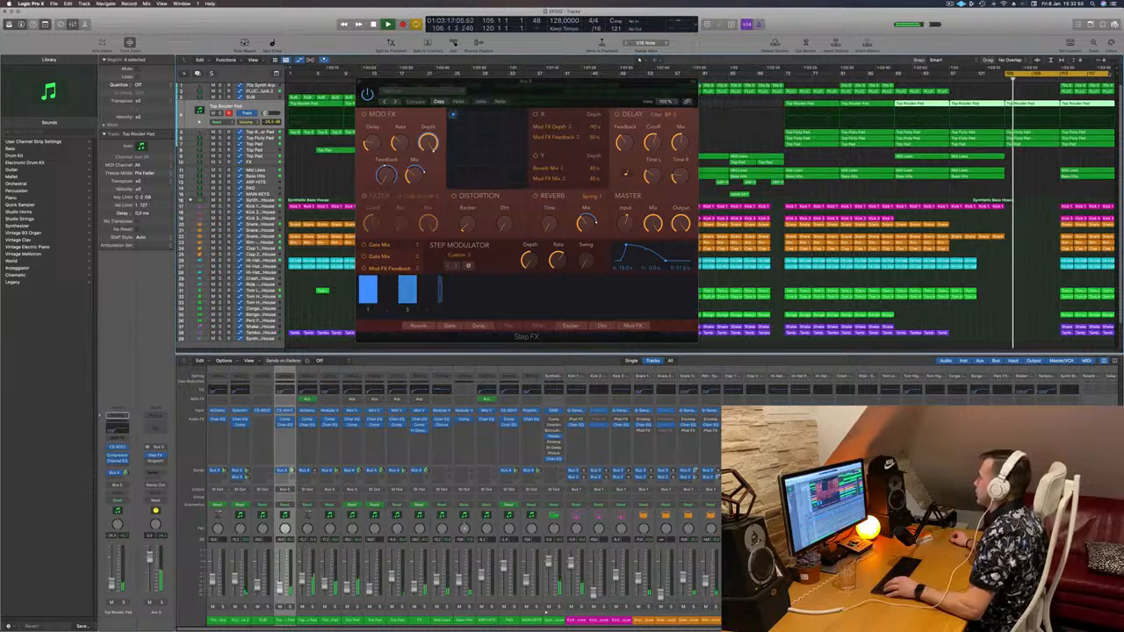
pyautogui.moveTo(1059, 77); pyautogui.dragTo(1123, 79)
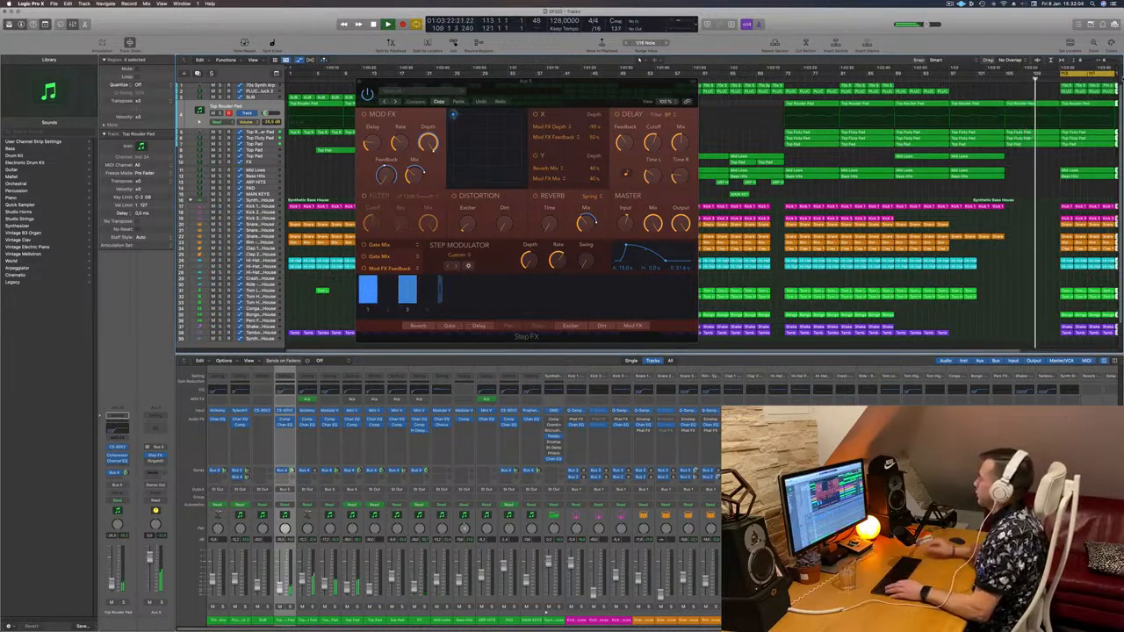
pyautogui.press('super+Left')
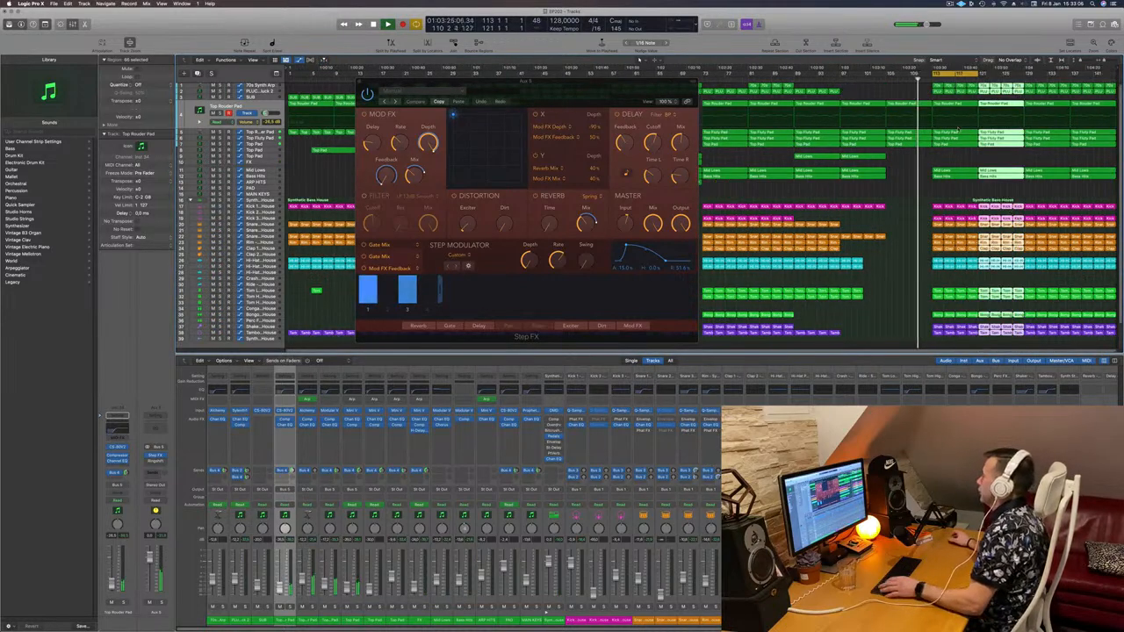
pyautogui.moveTo(694, 91); pyautogui.dragTo(728, 91)
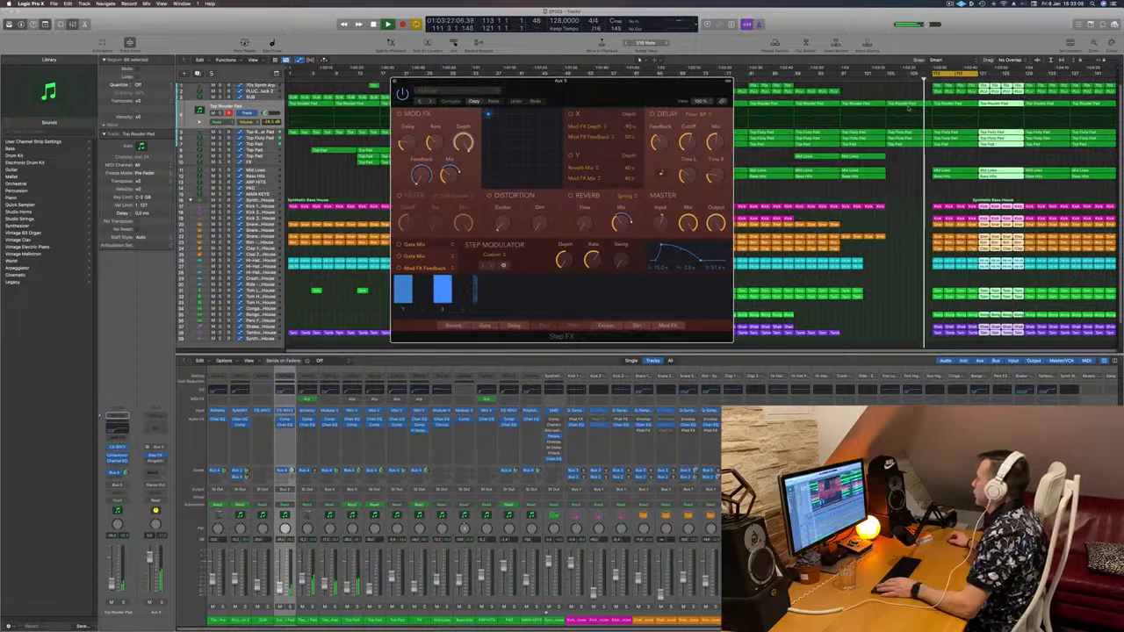
pyautogui.press('space')
pyautogui.click(881, 79)
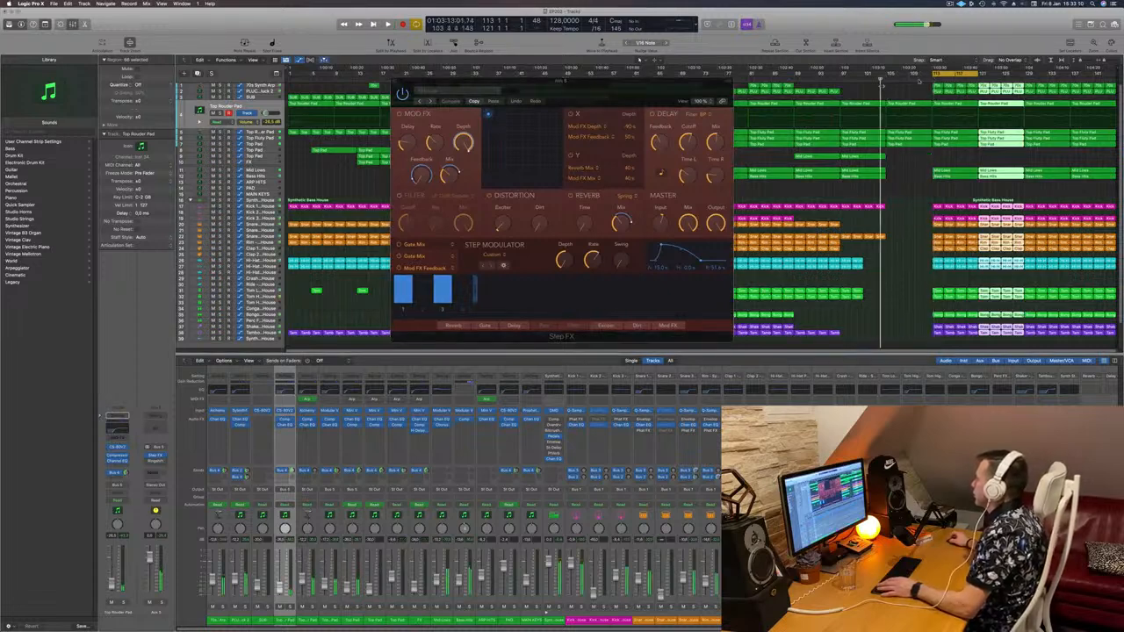
pyautogui.moveTo(934, 75); pyautogui.dragTo(888, 75)
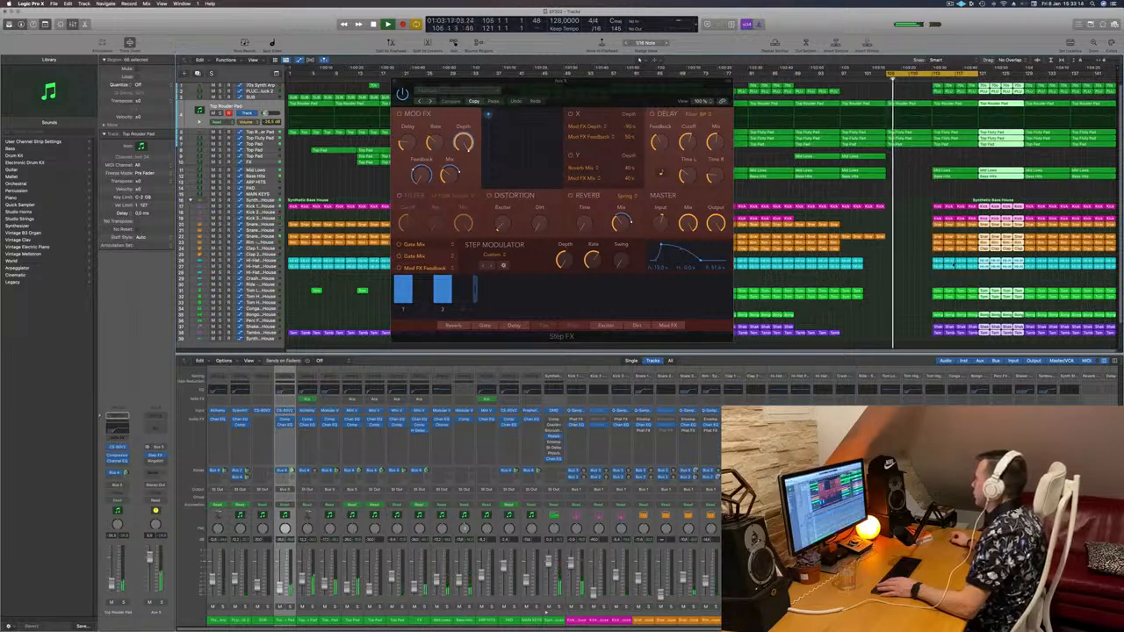
# Delete all drum regions between bars 113 and 129, and close the Step FX window
pyautogui.moveTo(924, 197); pyautogui.dragTo(1019, 343)
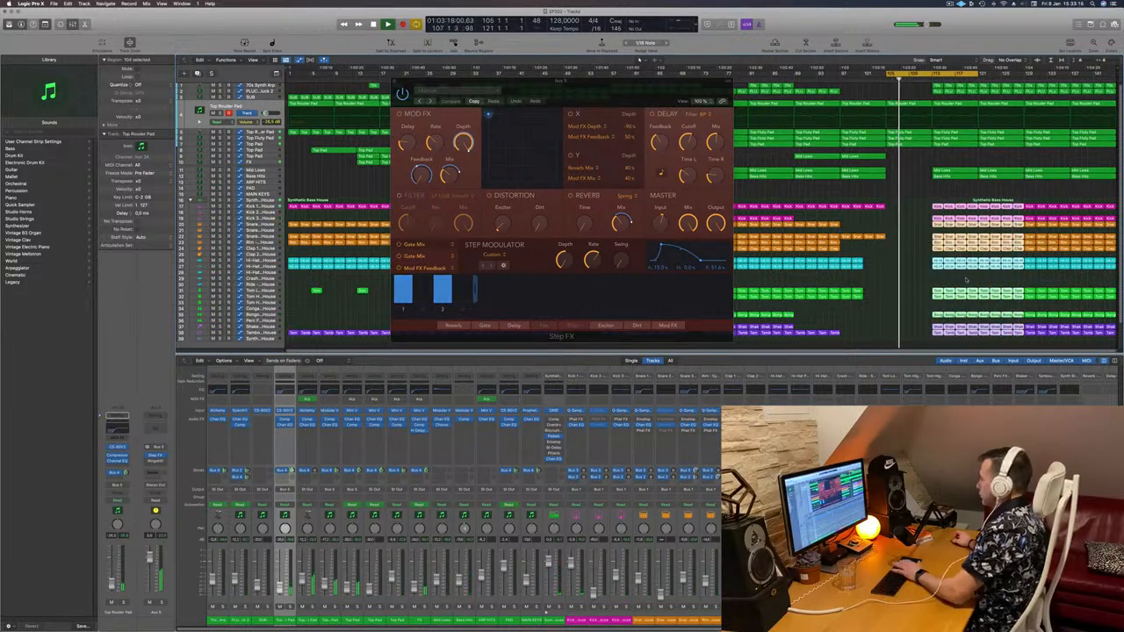
pyautogui.press('Delete')
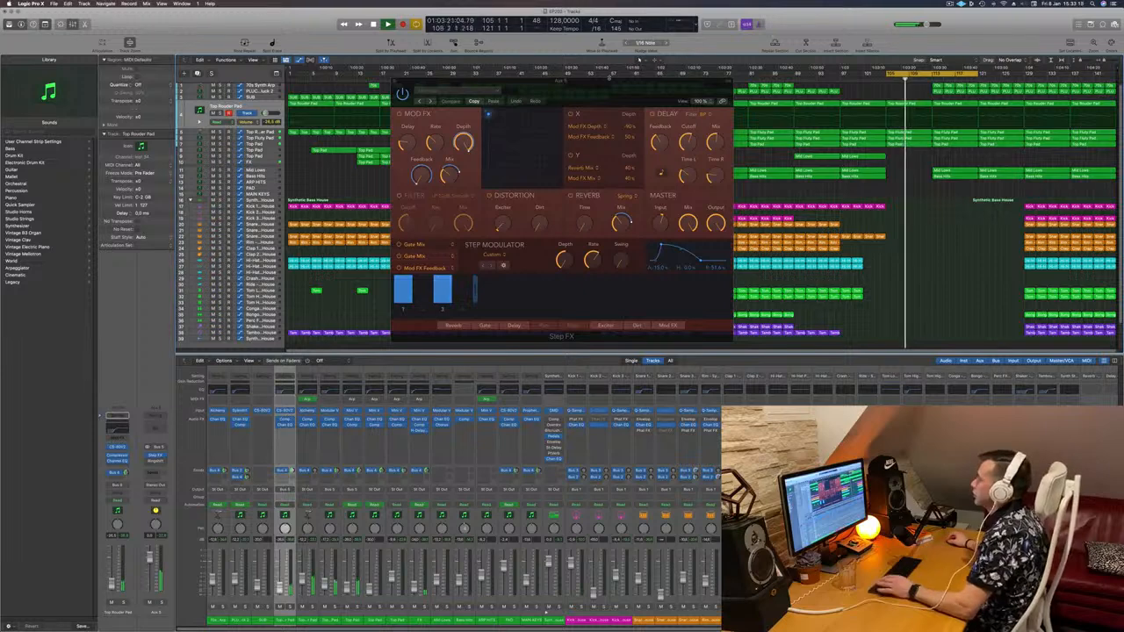
pyautogui.moveTo(605, 95); pyautogui.dragTo(545, 82)
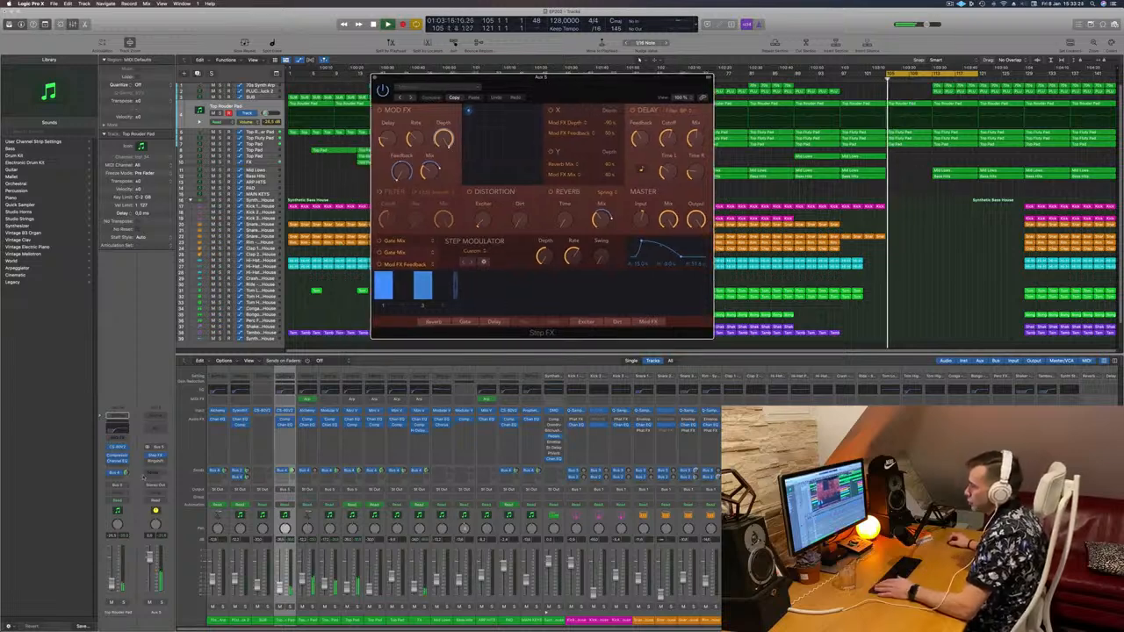
pyautogui.click(375, 78)
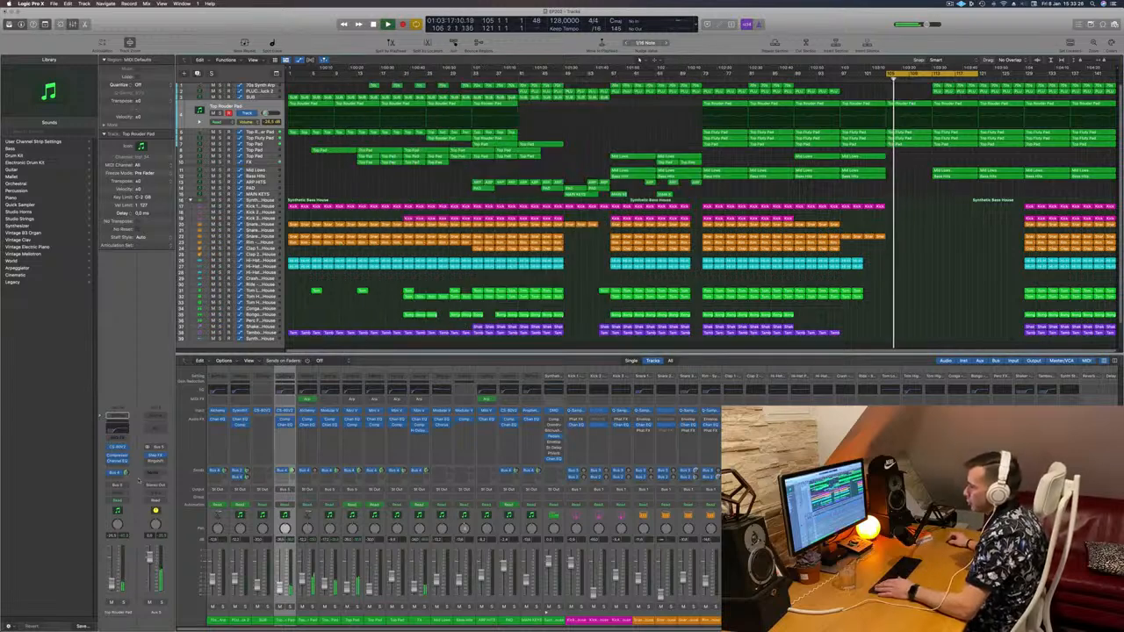
# Add a send to Bus 4 on the Aux 5 channel and set the channel's automation mode to Touch
pyautogui.click(154, 473)
pyautogui.moveTo(152, 482)
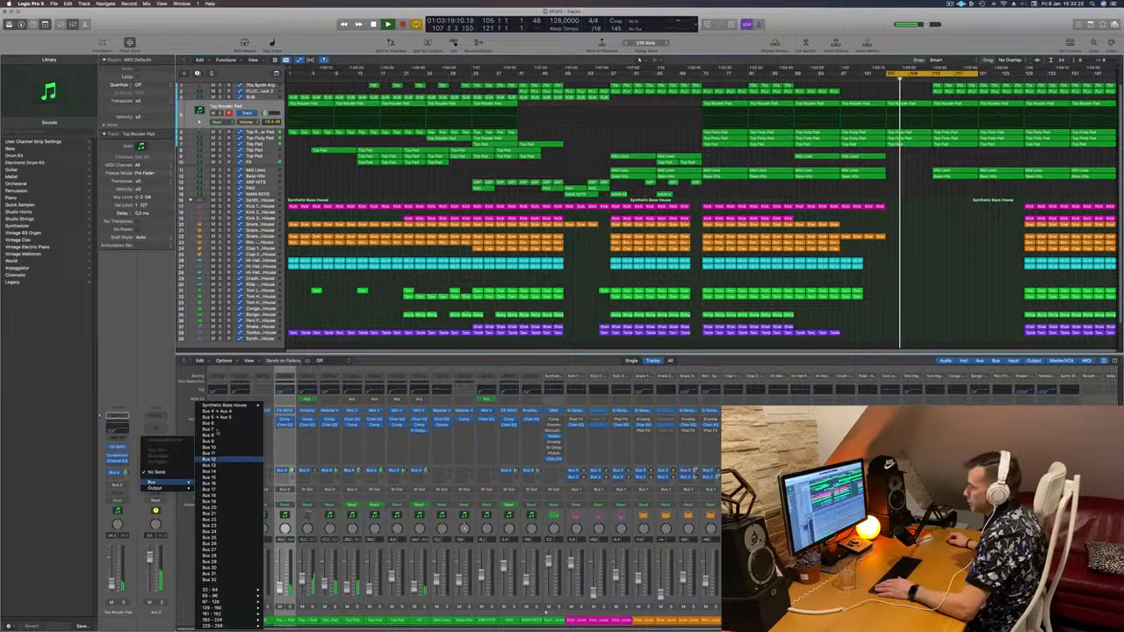
pyautogui.click(219, 411)
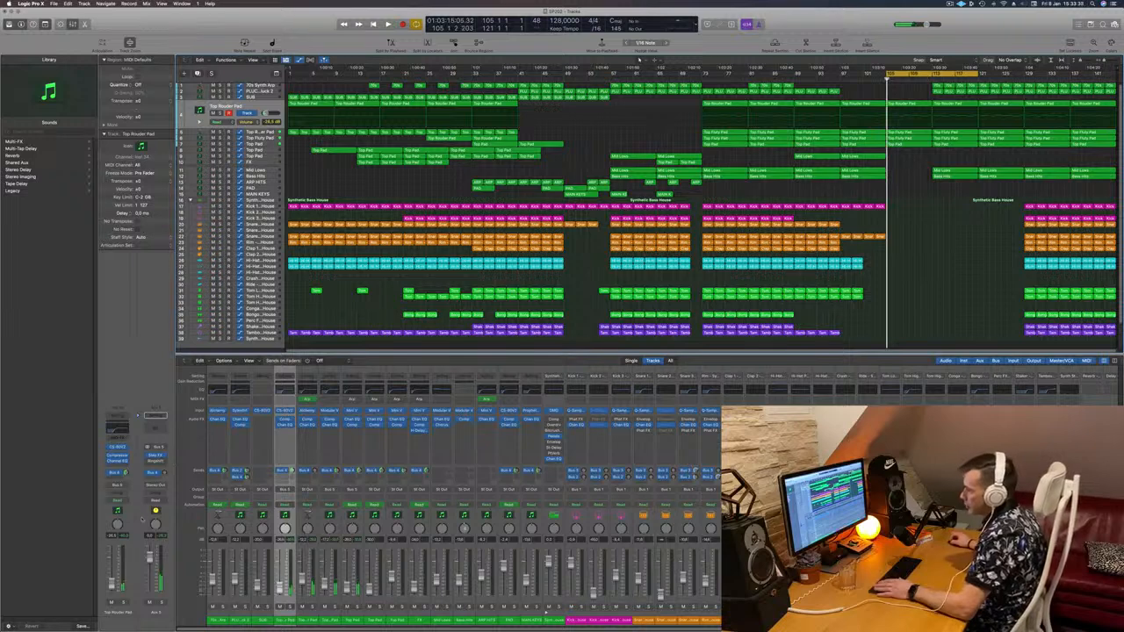
pyautogui.click(155, 503)
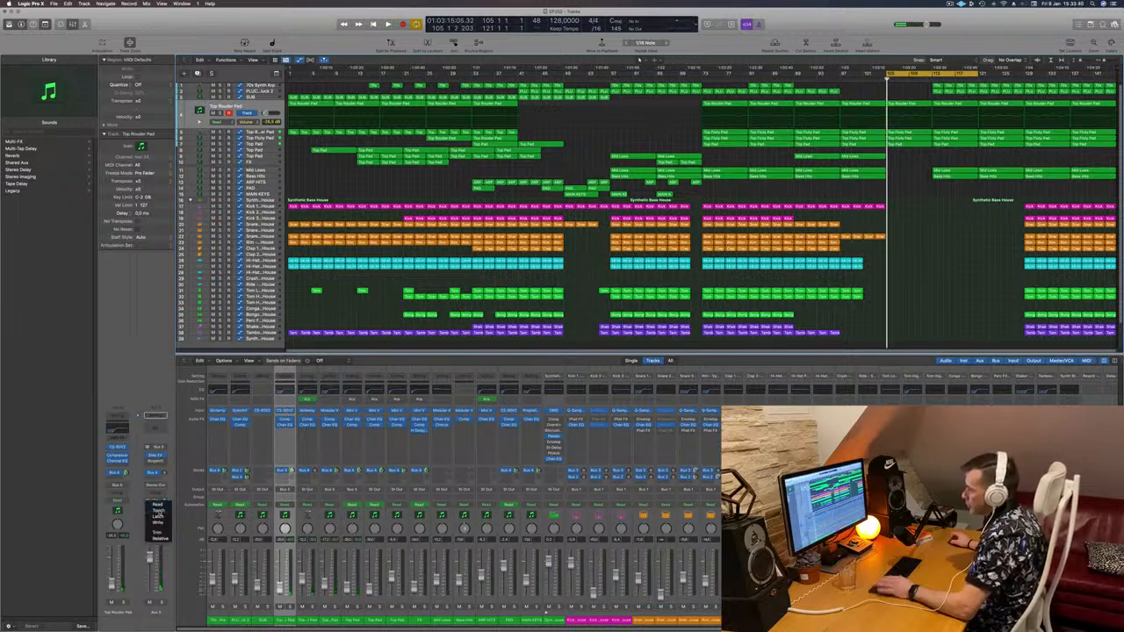
pyautogui.click(157, 510)
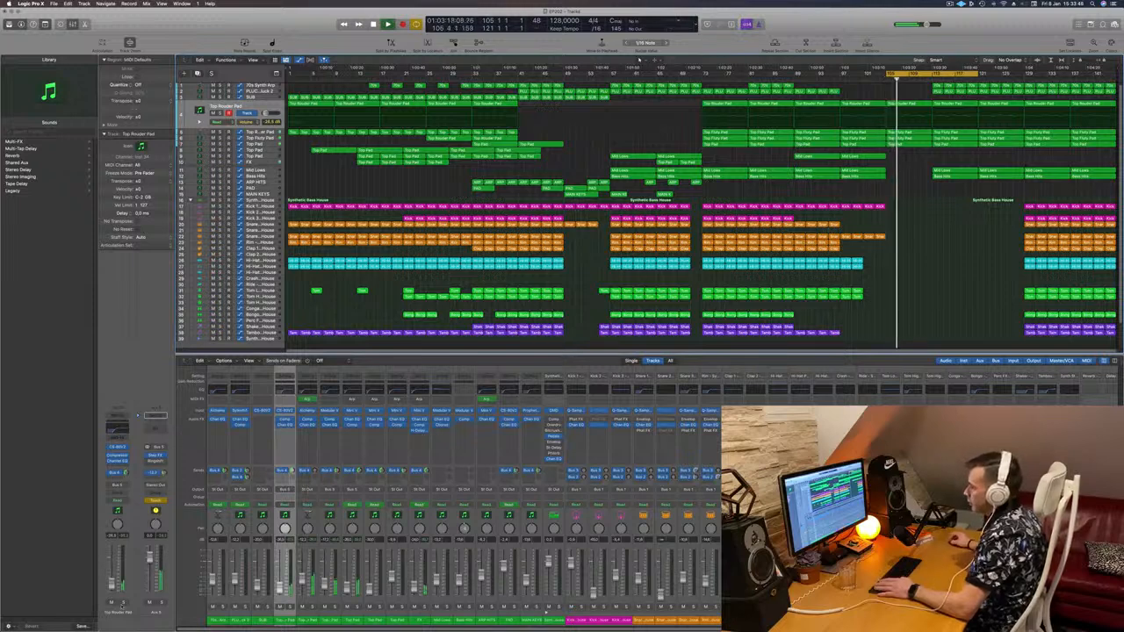
# Create an arrangement track for the Aux 5 channel and move it directly below the SUB track
pyautogui.press('space')
pyautogui.rightClick(152, 583)
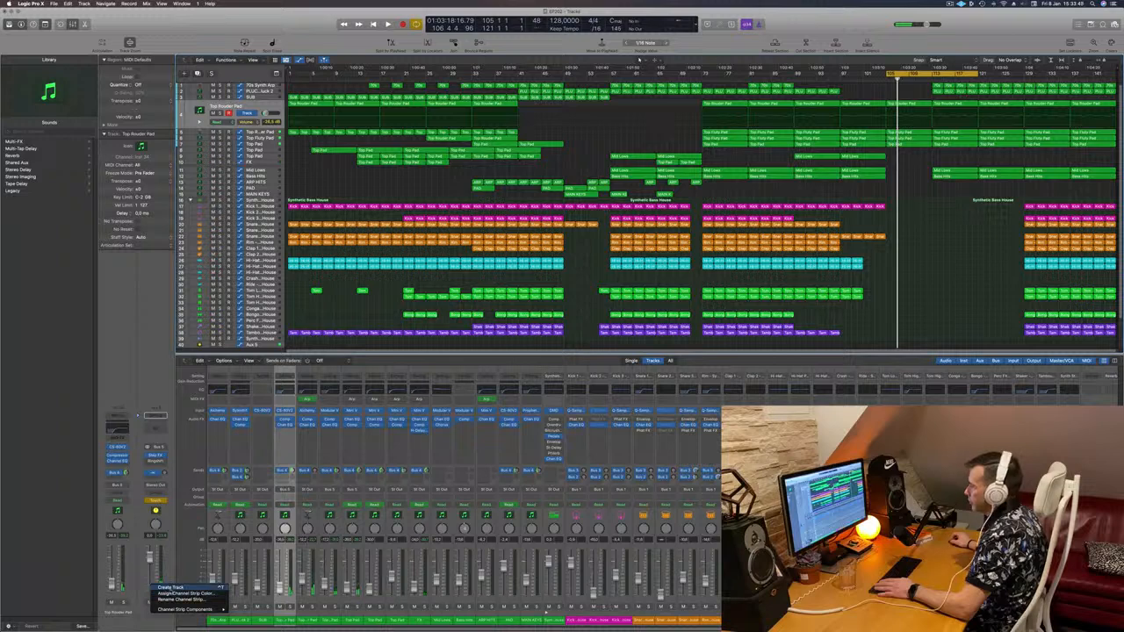
pyautogui.click(171, 586)
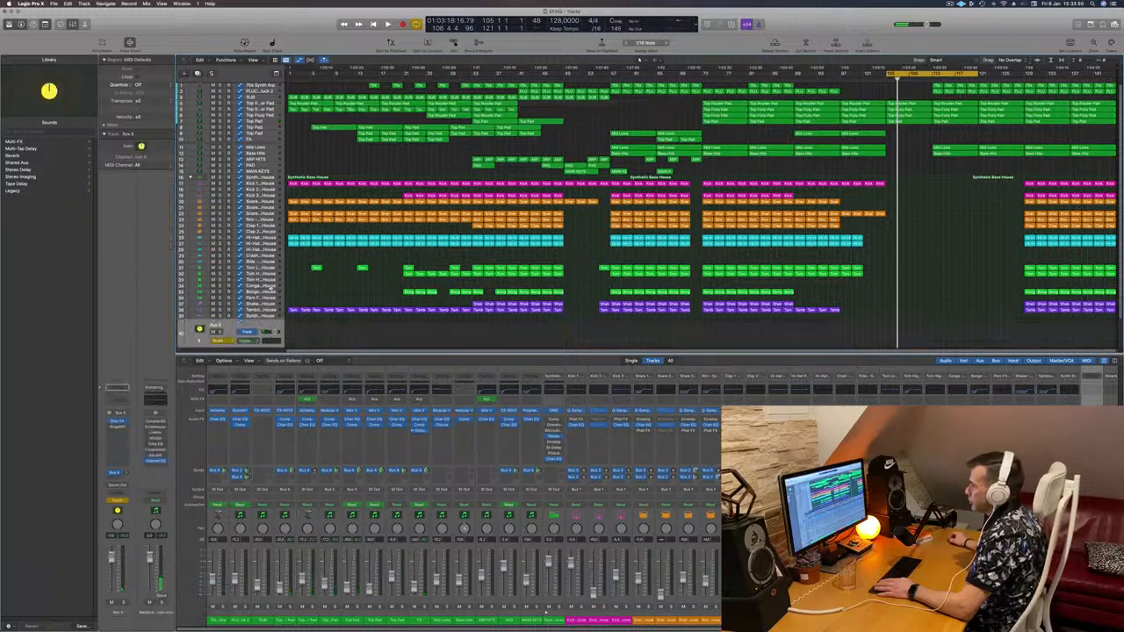
pyautogui.moveTo(271, 325); pyautogui.dragTo(268, 104)
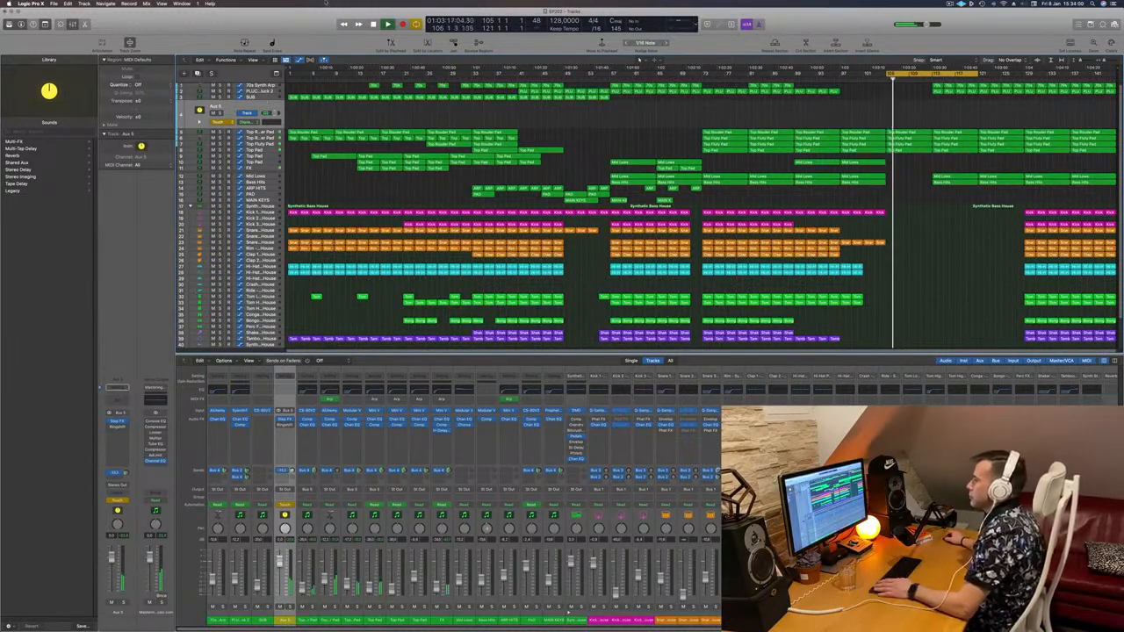
# Show the Send 1 to Aux 4 automation lane on the Aux 5 track and set its automation mode to Read
pyautogui.click(249, 113)
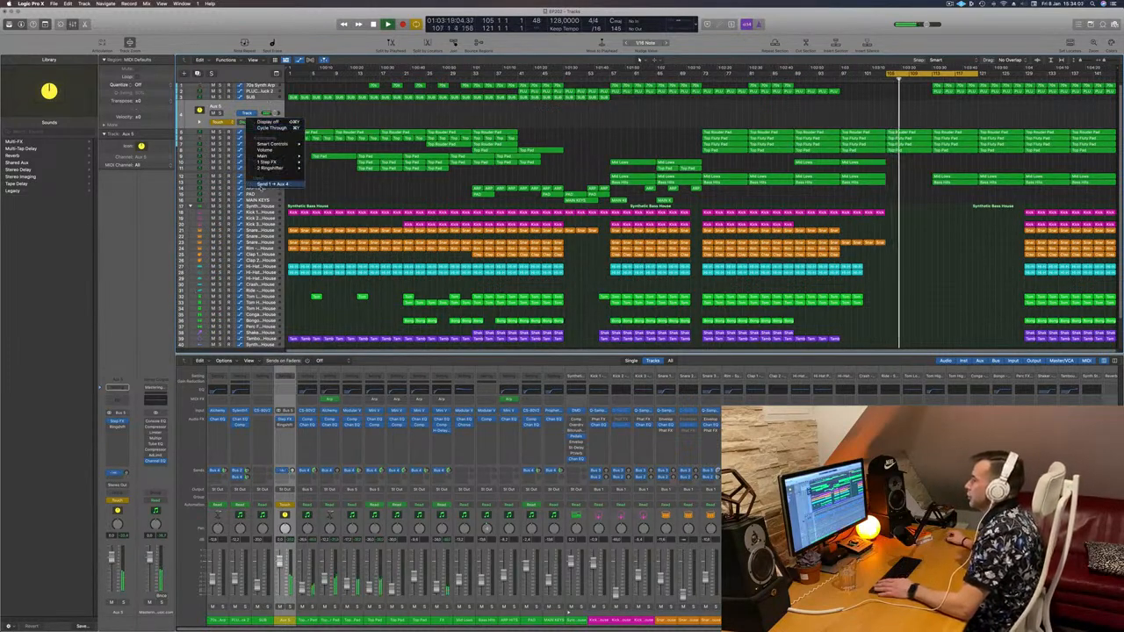
pyautogui.click(274, 184)
pyautogui.click(218, 122)
pyautogui.click(218, 117)
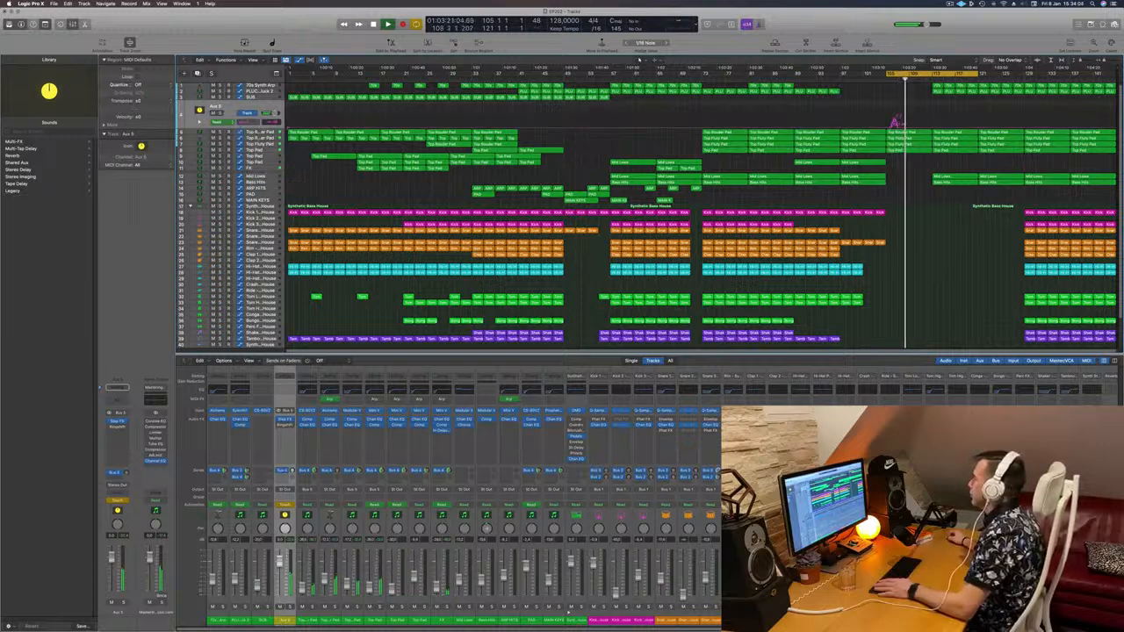
# Draw send automation on the Aux 5 track that ramps up from bar 105 to bar 113 and drops back down
pyautogui.press('space')
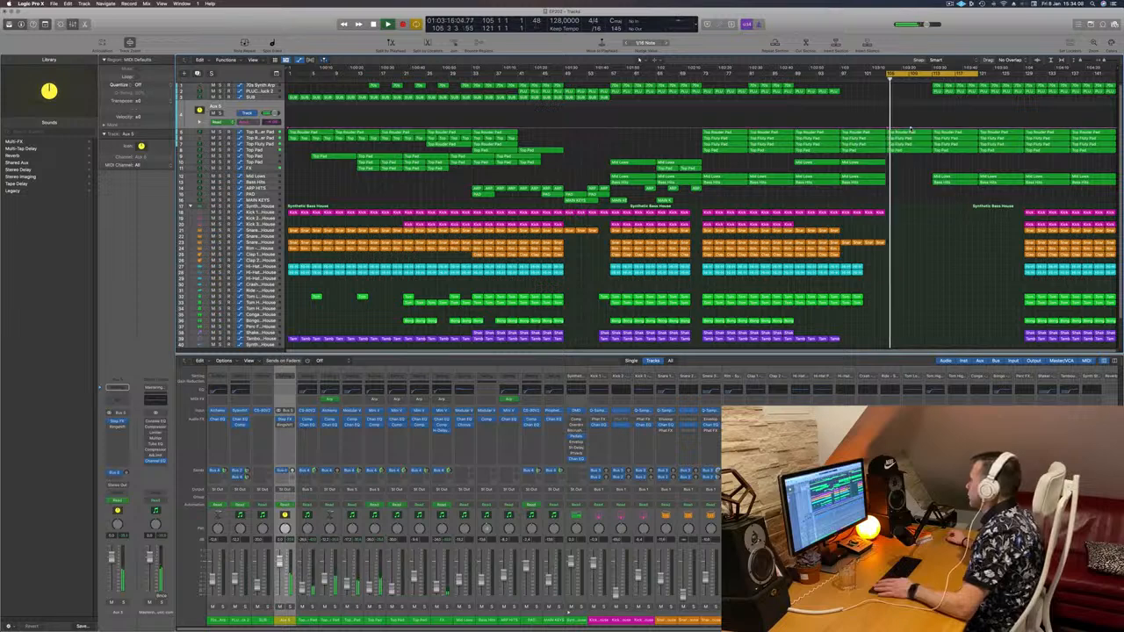
pyautogui.moveTo(910, 128); pyautogui.dragTo(913, 115)
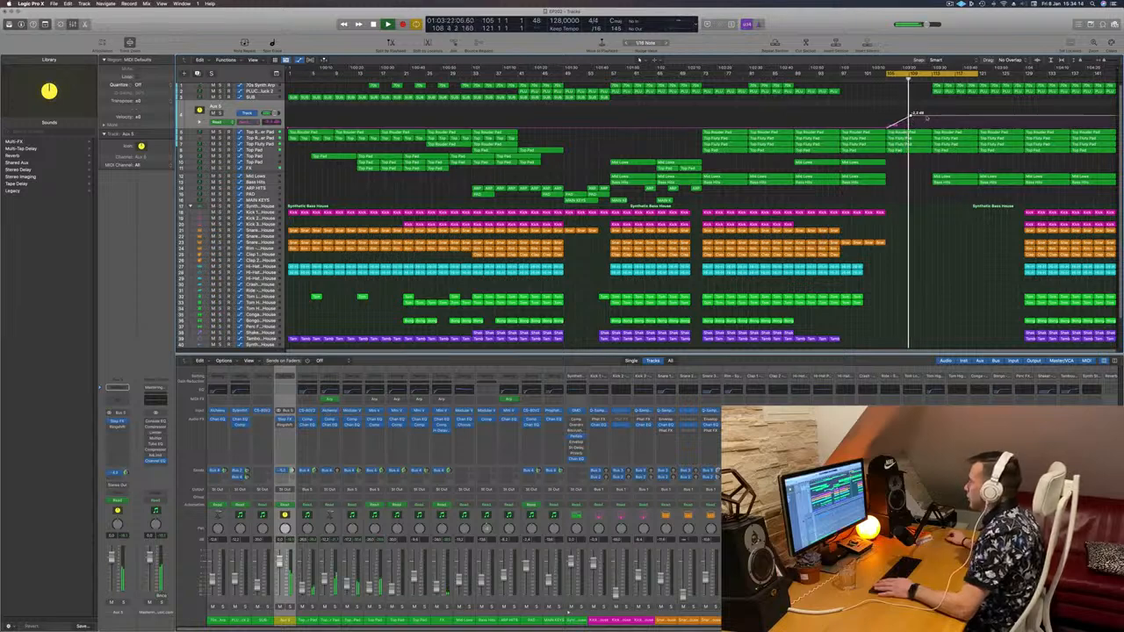
pyautogui.moveTo(928, 114); pyautogui.dragTo(931, 111)
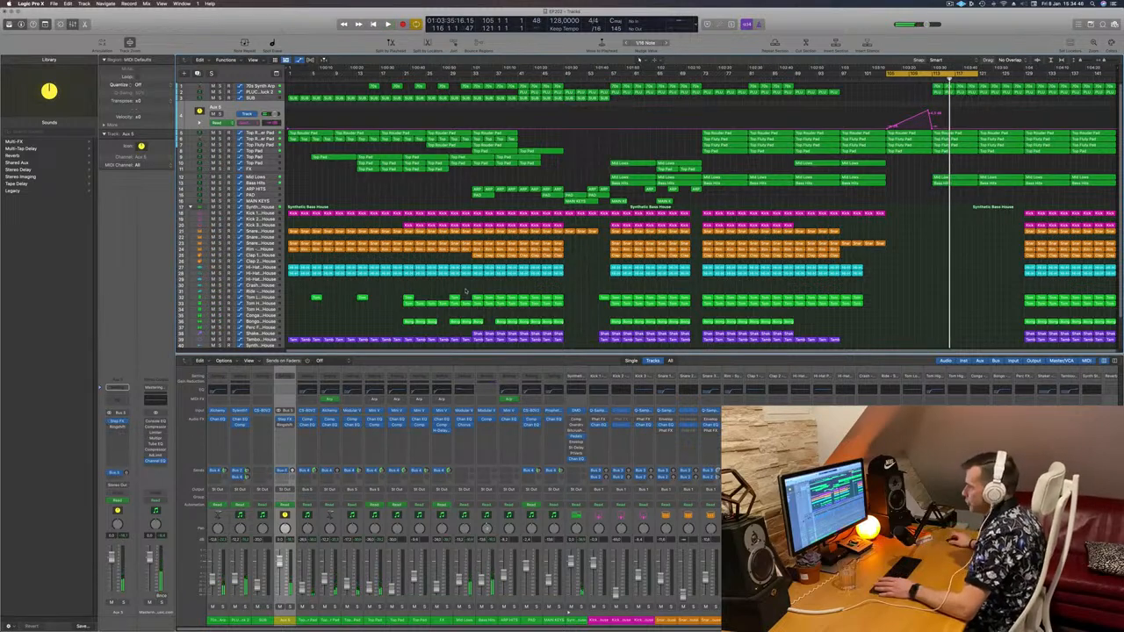
# Check the options of the Aux 5 channel's Bus 4 send and replay the automated ramp from bar 105
pyautogui.click(117, 472)
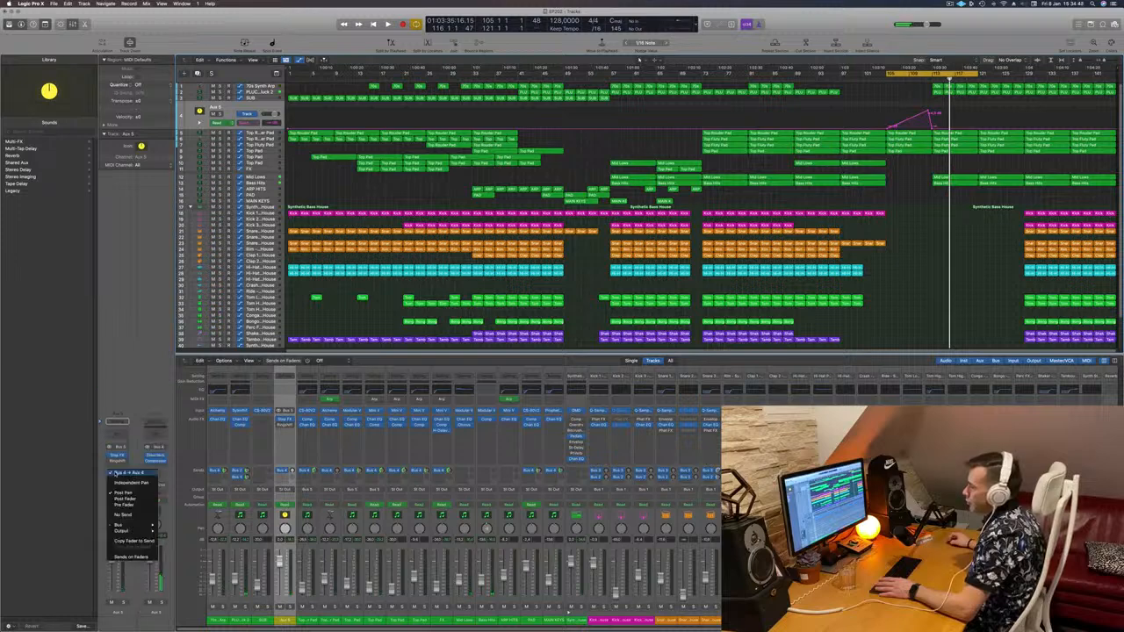
pyautogui.click(167, 319)
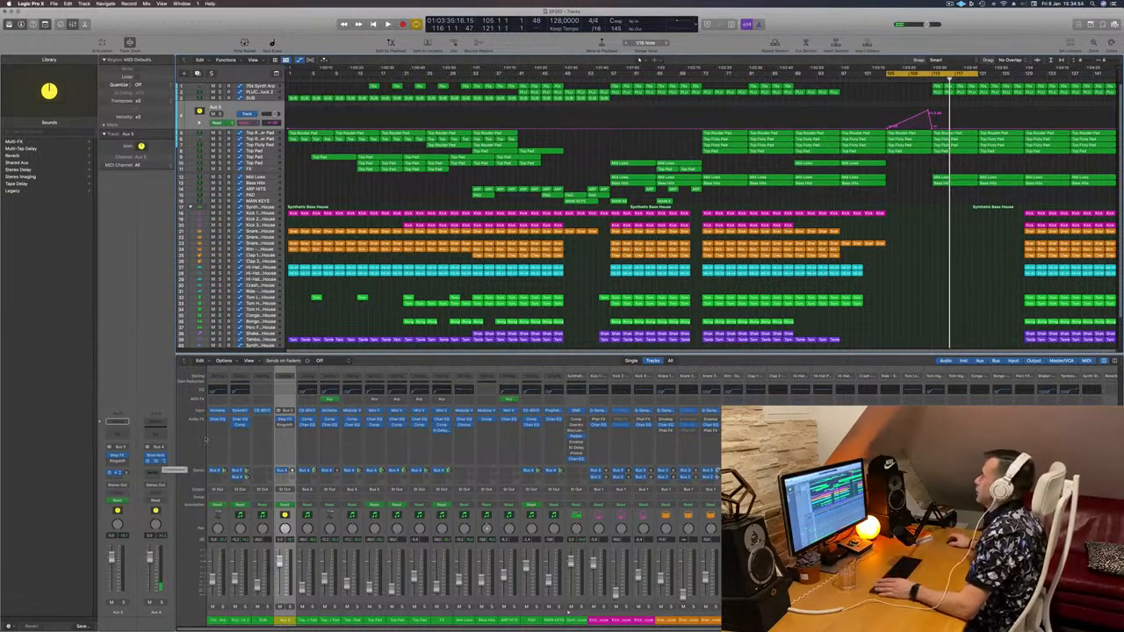
pyautogui.press('space')
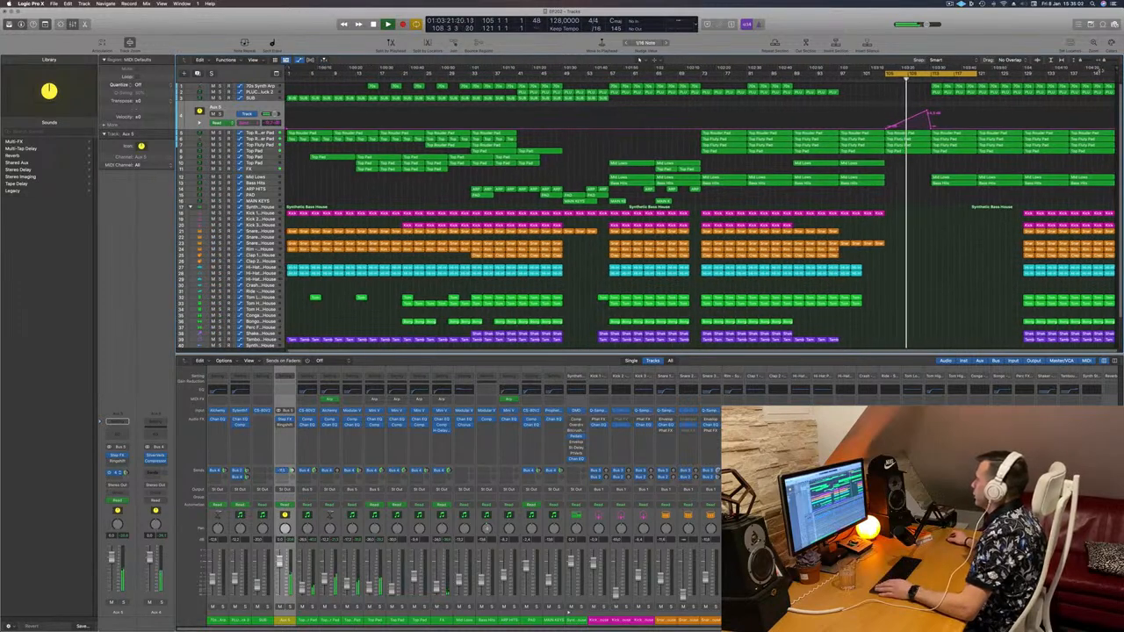
# Copy the last Kick 1 region before the breakdown to bar 113 and delete the copy's last three notes
pyautogui.moveTo(1115, 78); pyautogui.dragTo(1120, 79)
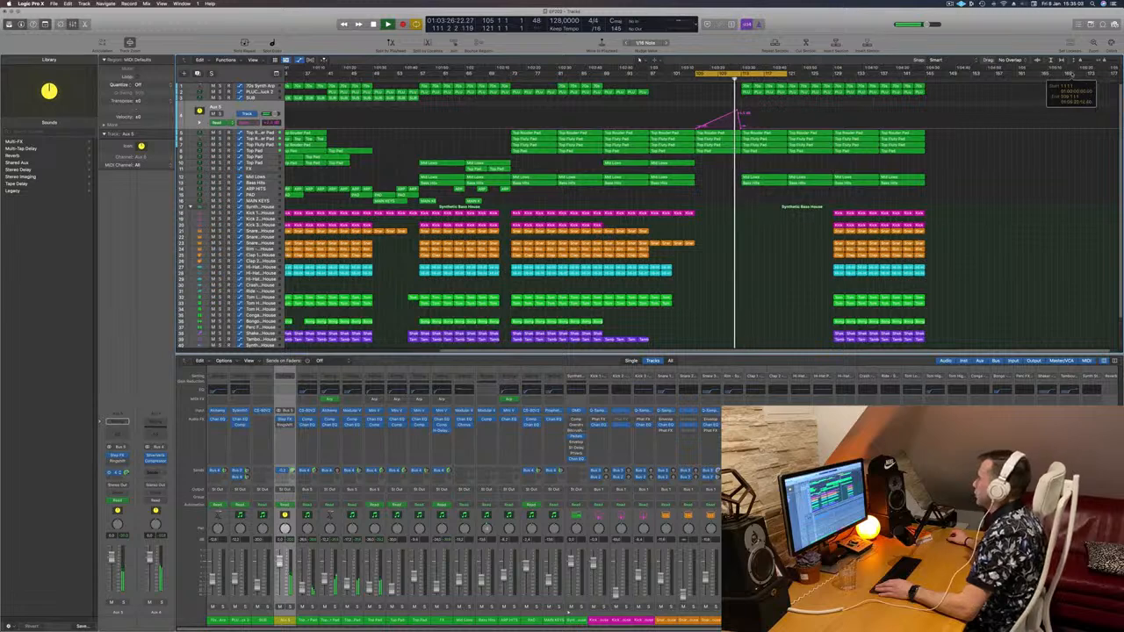
pyautogui.scroll(2, 786, 113)
pyautogui.scroll(2, 786, 113)
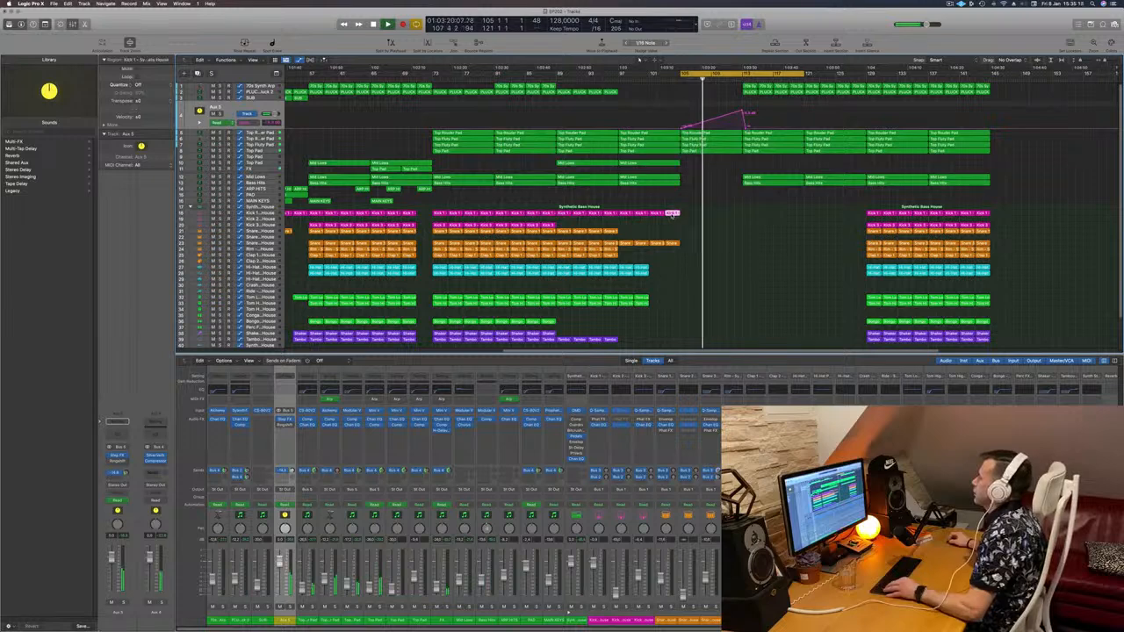
pyautogui.moveTo(673, 216); pyautogui.dragTo(751, 216)
pyautogui.doubleClick(750, 214)
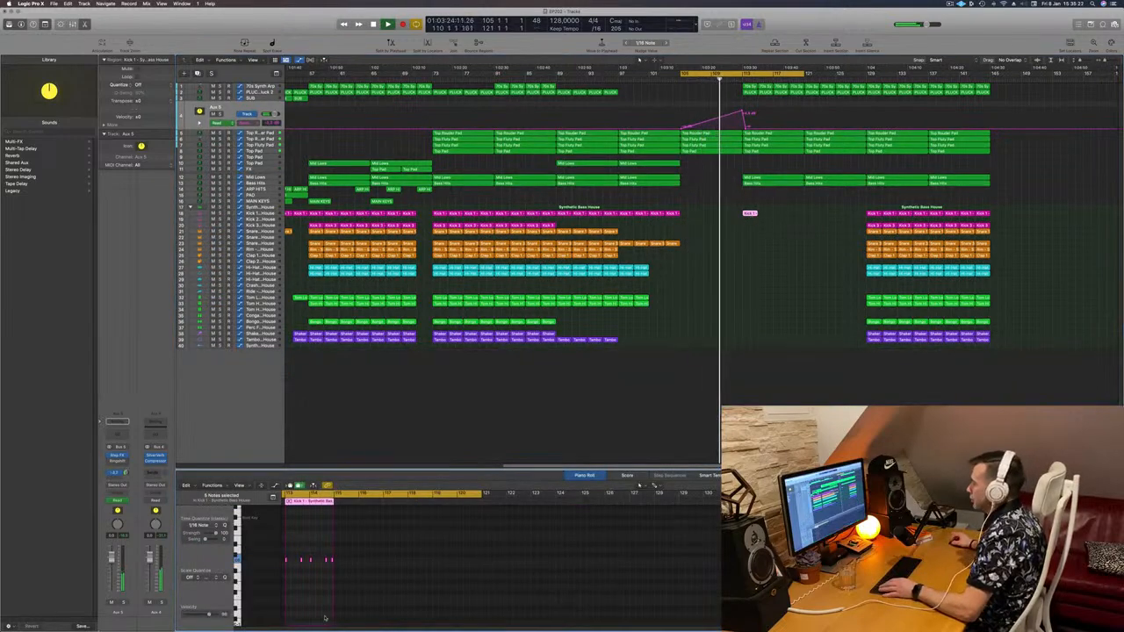
pyautogui.moveTo(307, 555); pyautogui.dragTo(334, 566)
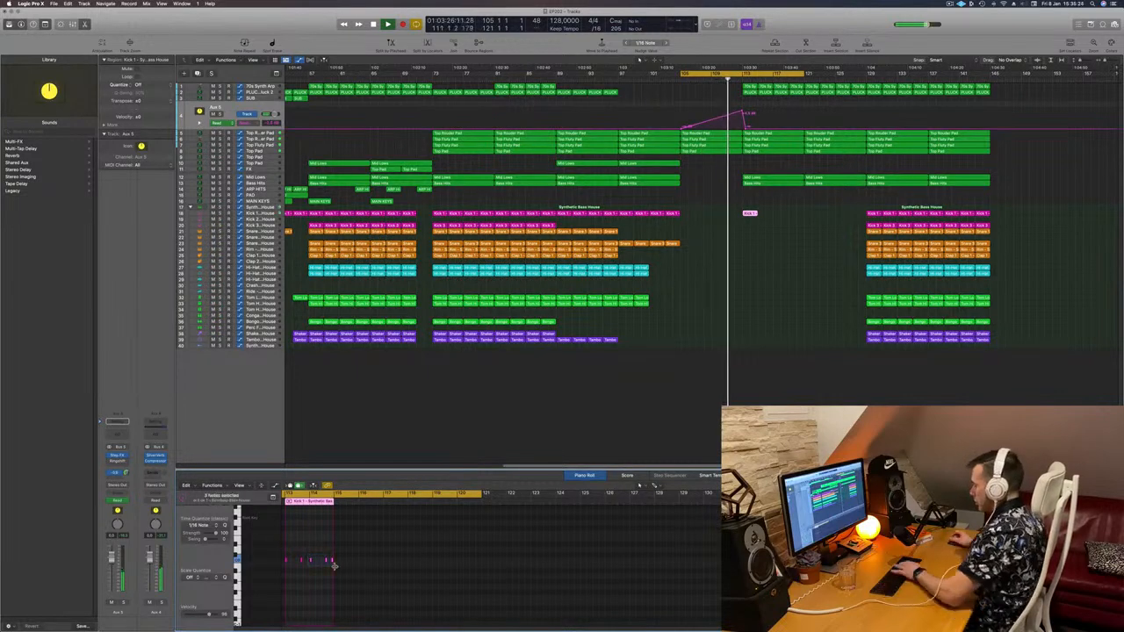
pyautogui.press('super+Right')
pyautogui.press('super+Right')
pyautogui.press('super+Right')
pyautogui.press('super+Right')
pyautogui.press('super+Right')
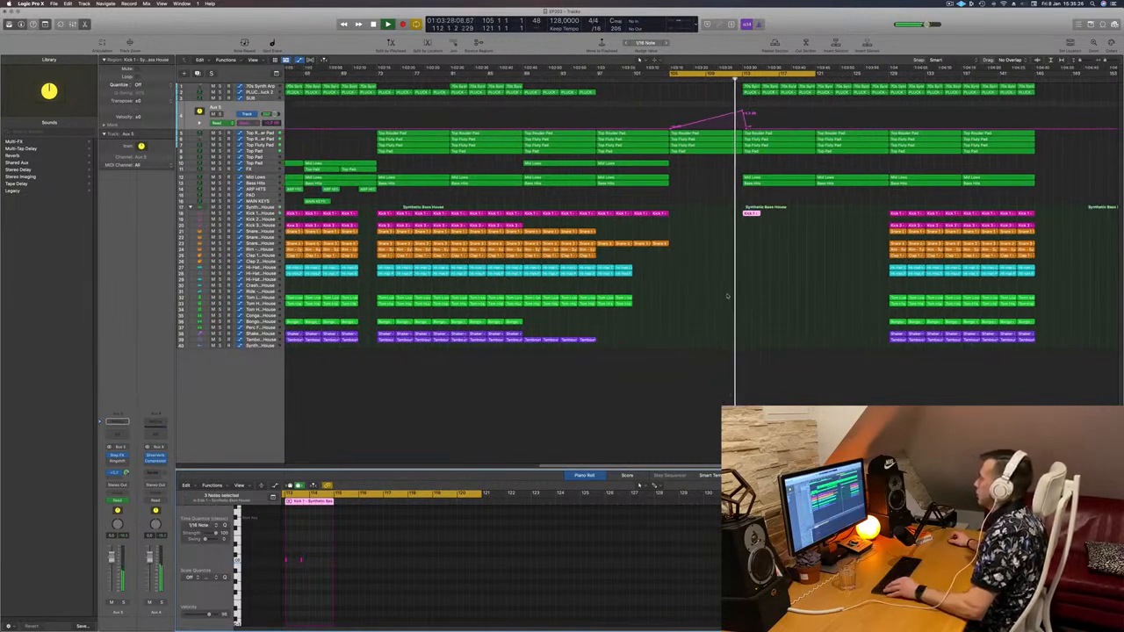
# Duplicate the edited Kick 1 region until four copies in a row fill bars 113 to 121
pyautogui.hscroll(-2, 787, 295)
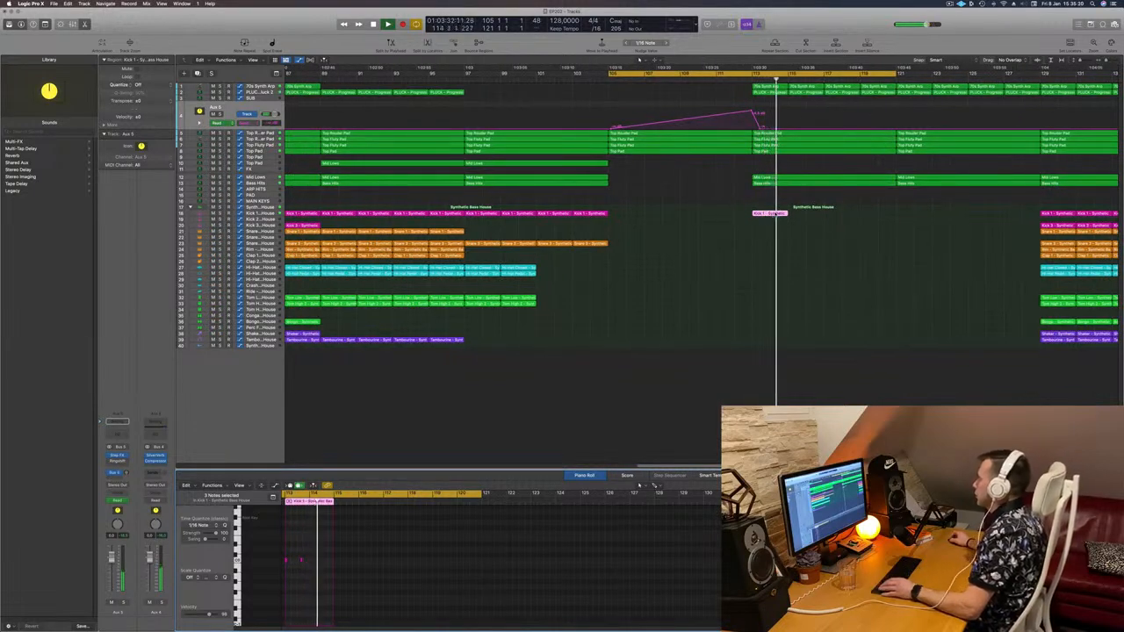
pyautogui.press('`')
pyautogui.click(771, 213)
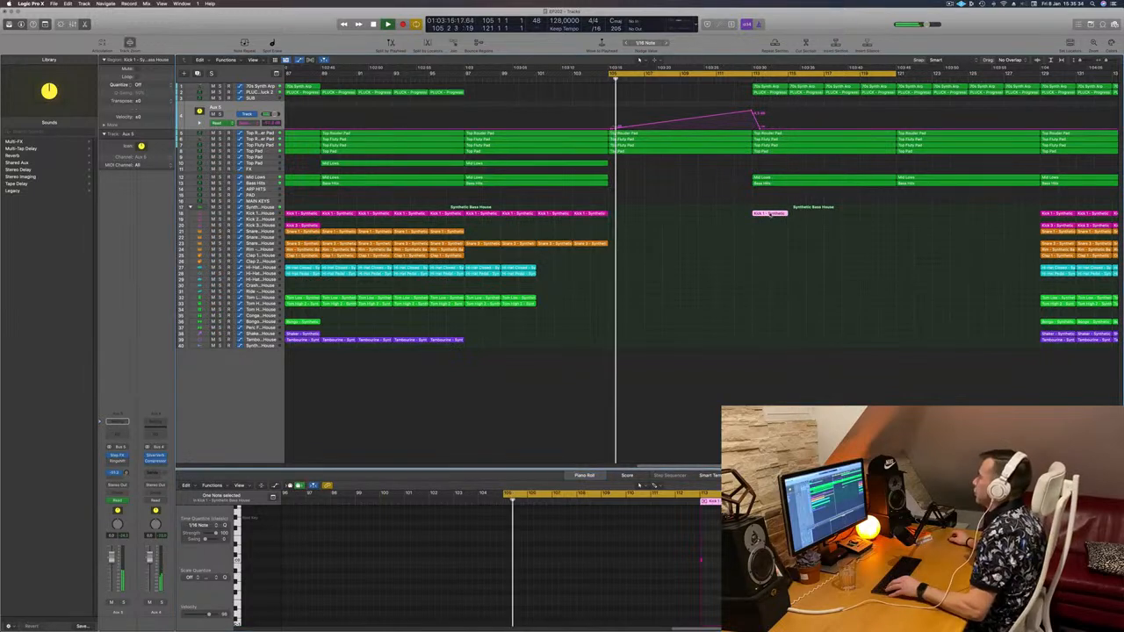
pyautogui.moveTo(771, 214); pyautogui.dragTo(820, 216)
pyautogui.press('super+Left')
pyautogui.press('super+Left')
pyautogui.press('super+Left')
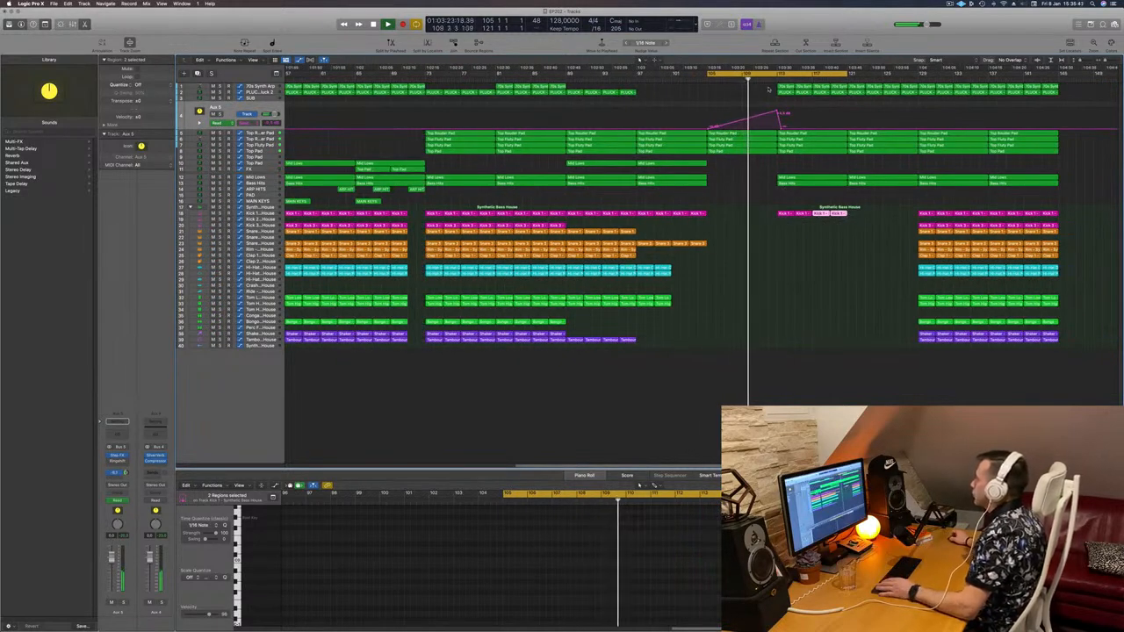
# Delete the 70s Synth Arp regions between bars 113 and 121
pyautogui.moveTo(770, 86); pyautogui.dragTo(835, 87)
pyautogui.press('Delete')
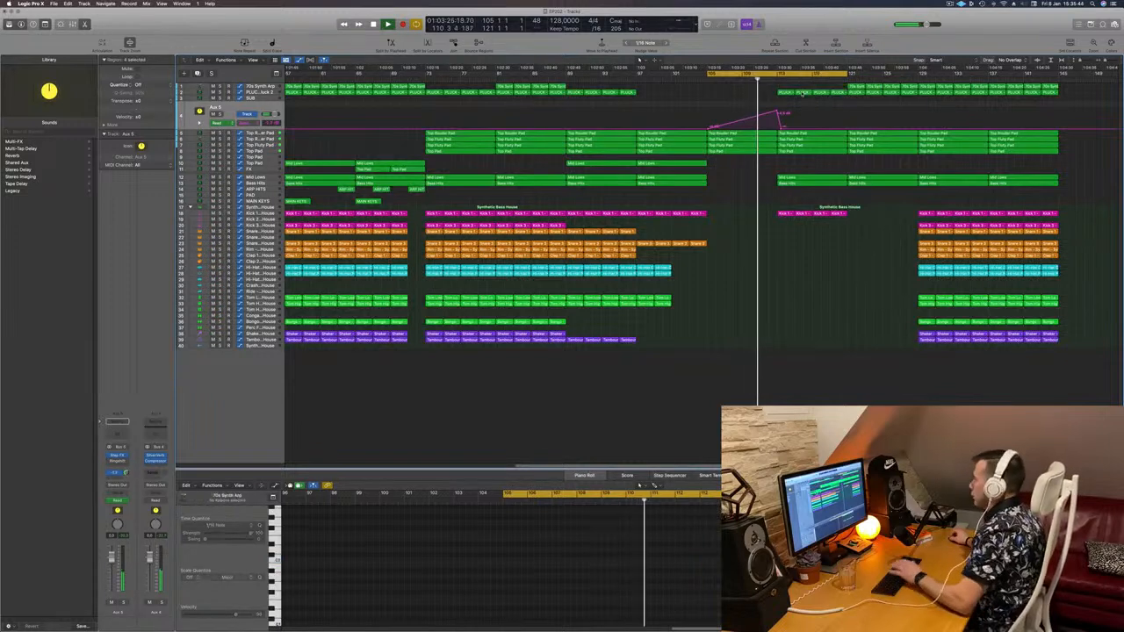
pyautogui.click(801, 180)
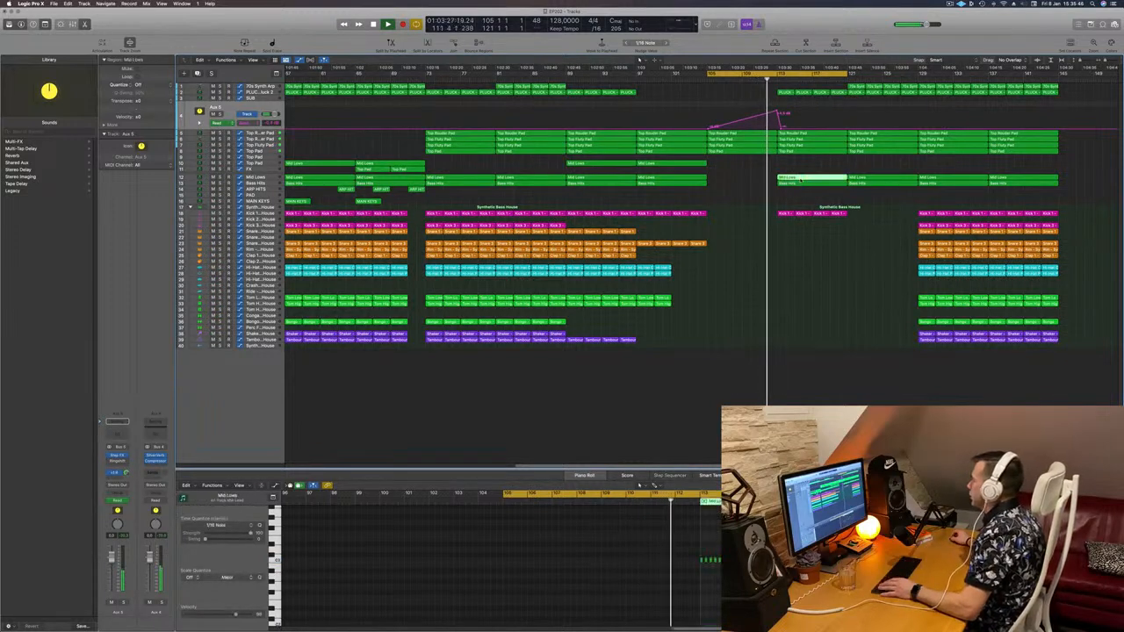
# Reshape the PLUCK - Progressive Pluck 2 automation from bar 113 into one gradual rise that peaks at bar 121
pyautogui.press('super+Left')
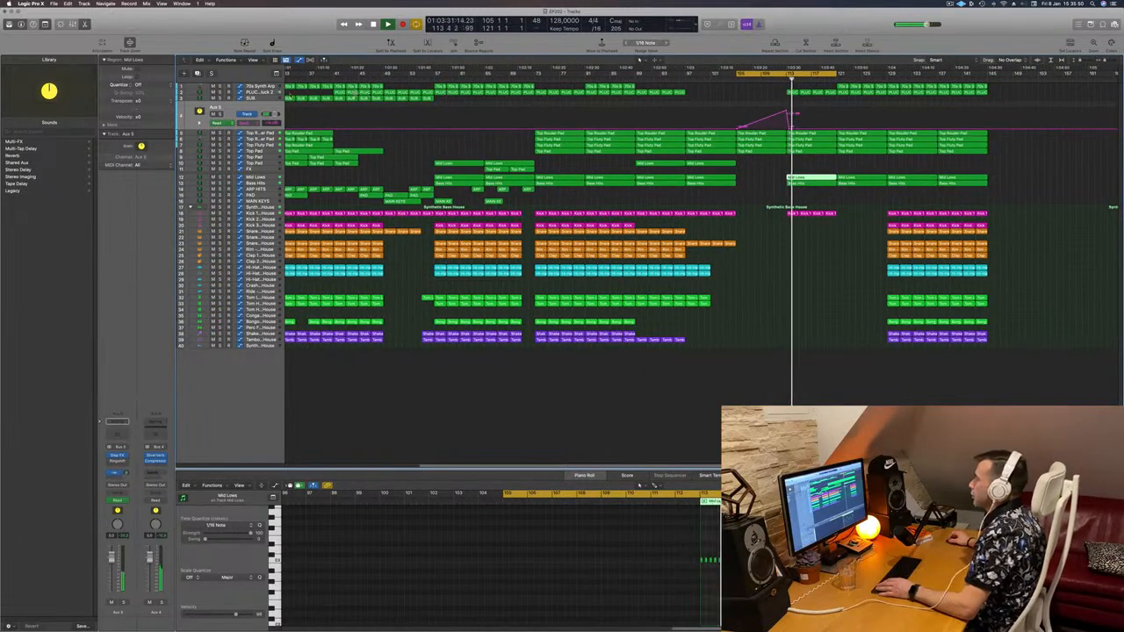
pyautogui.click(261, 92)
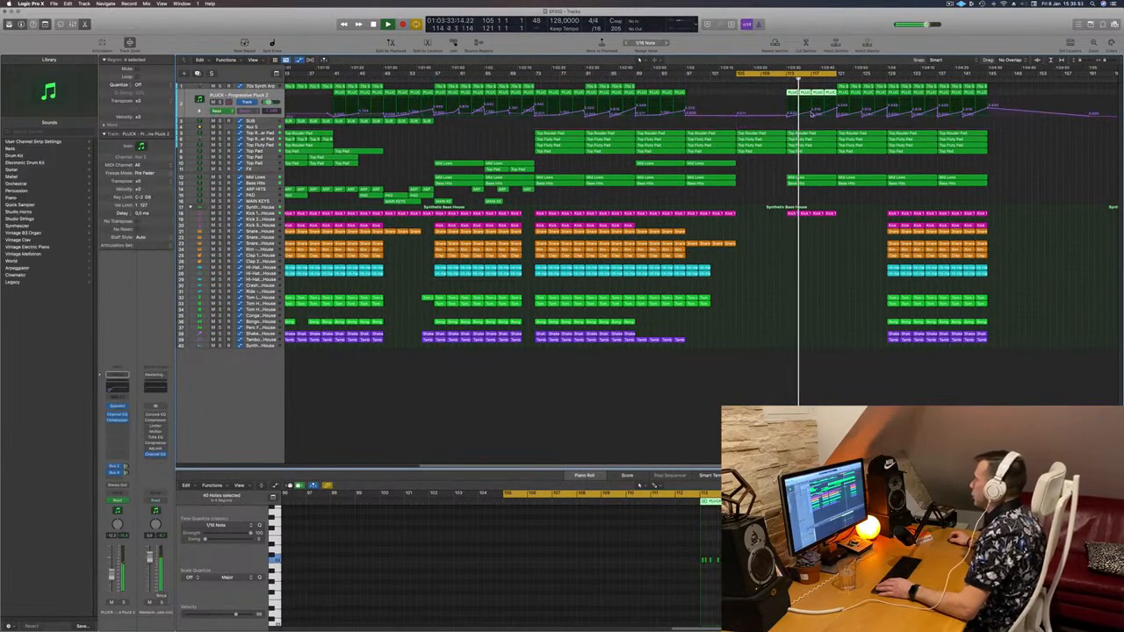
pyautogui.click(811, 114)
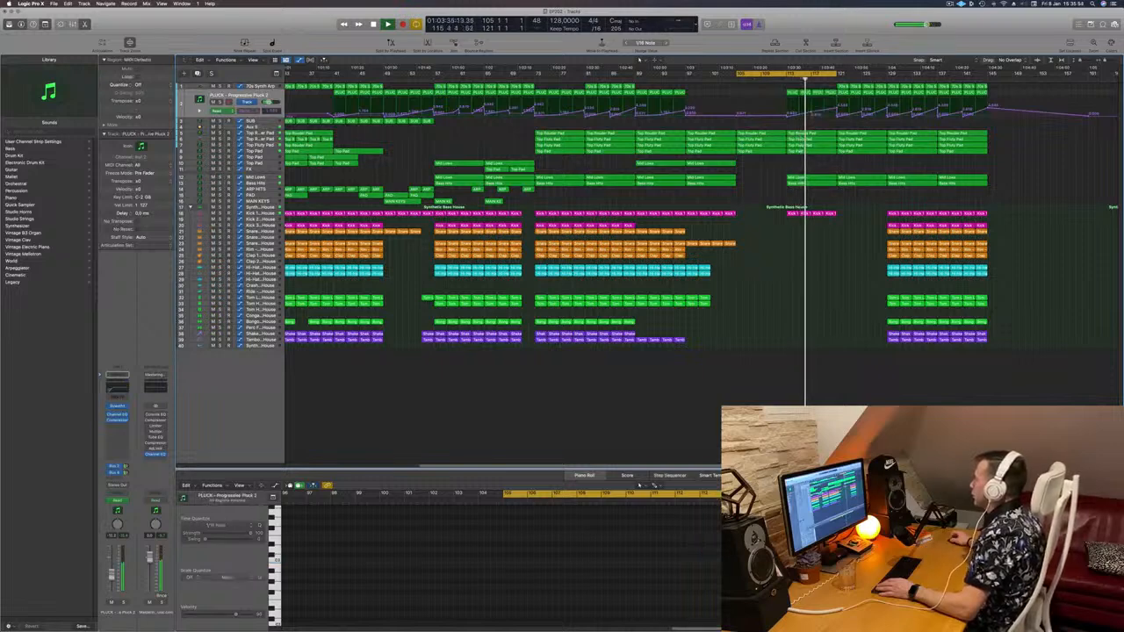
pyautogui.moveTo(811, 114); pyautogui.dragTo(816, 116)
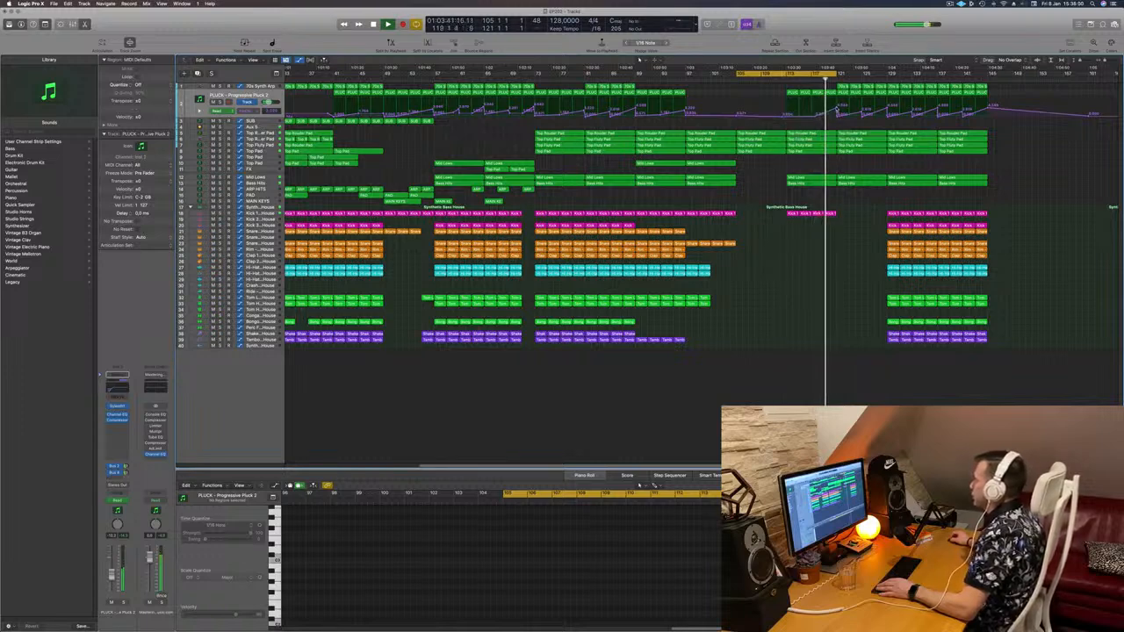
pyautogui.moveTo(837, 109); pyautogui.dragTo(837, 106)
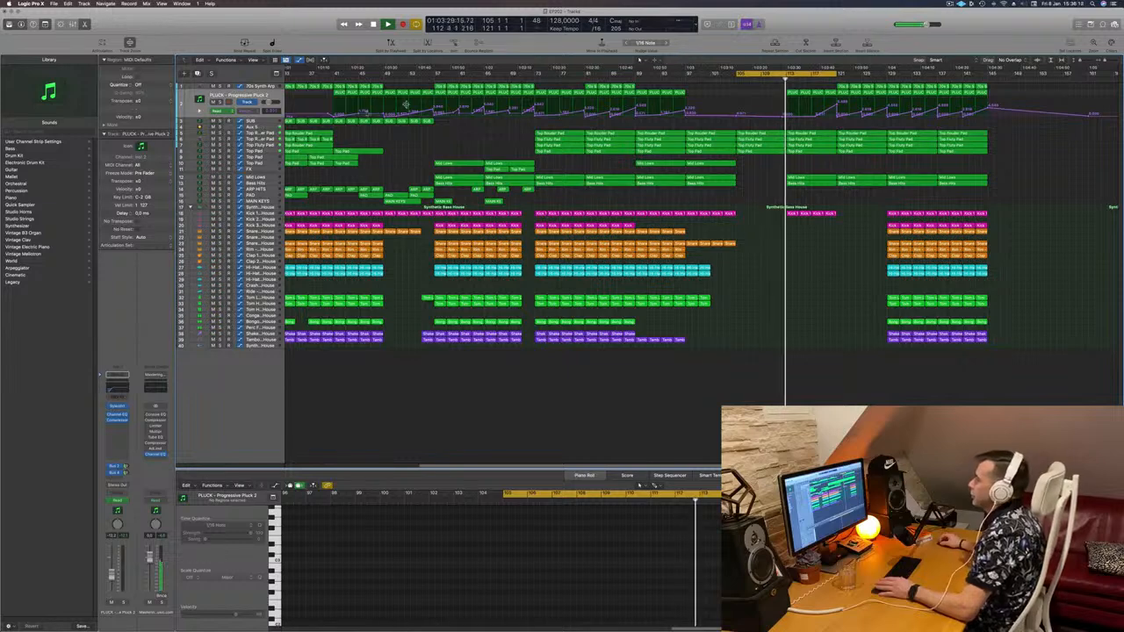
# Draw a second send automation ramp on the Aux 5 track, rising from bar 113 to bar 121
pyautogui.click(269, 129)
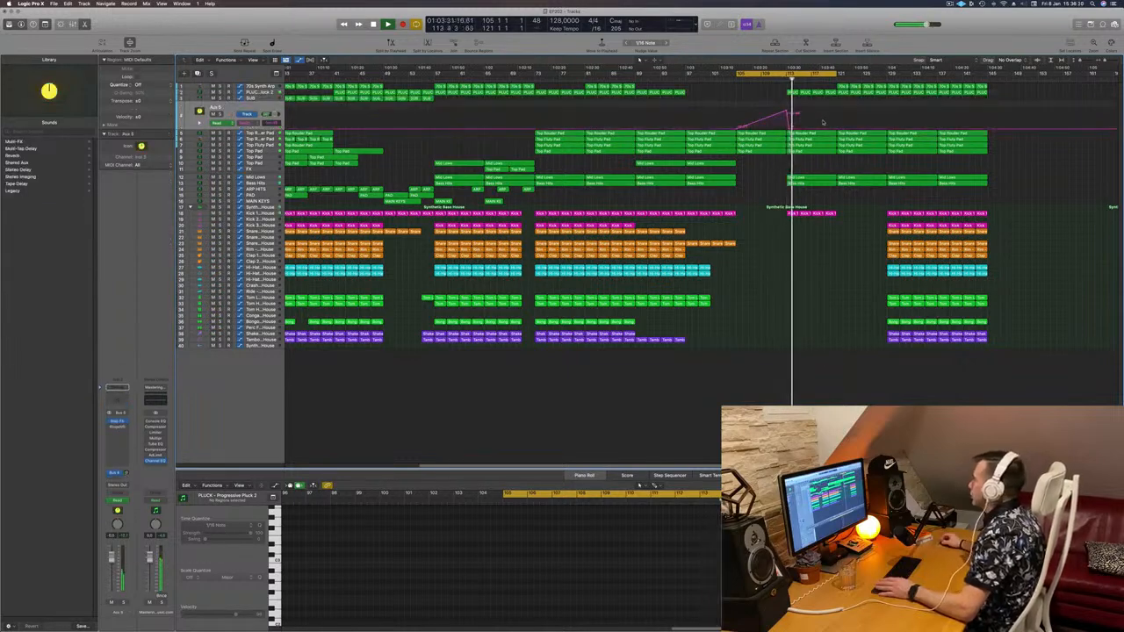
pyautogui.moveTo(835, 129); pyautogui.dragTo(835, 111)
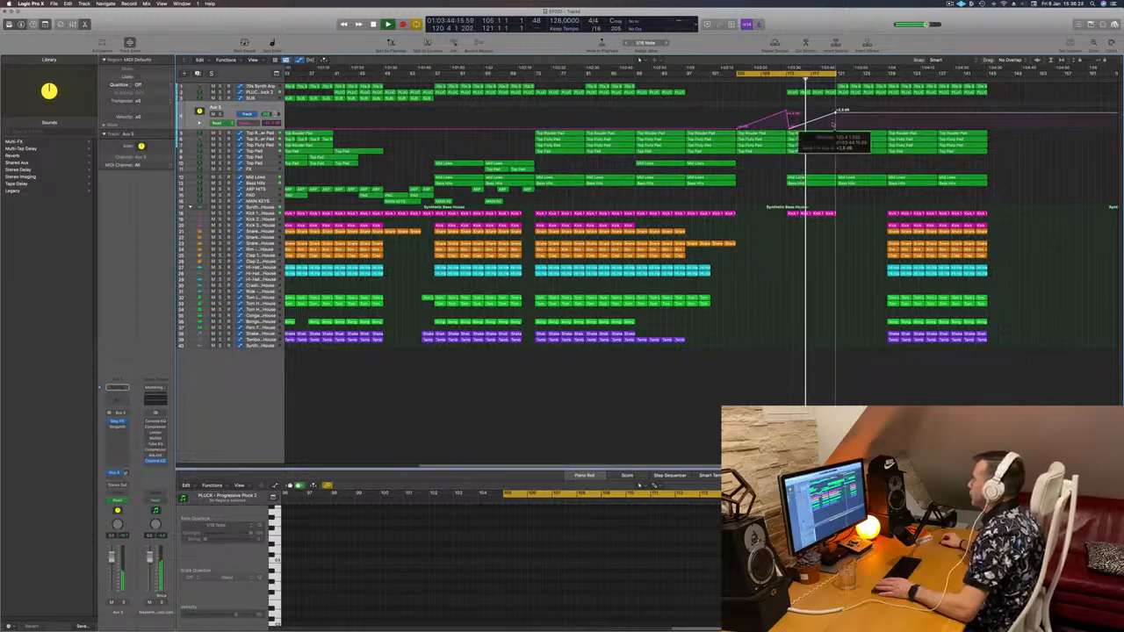
# Delete the second and fourth Kick 1 copies in the breakdown and move the third one to bar 121
pyautogui.click(803, 213)
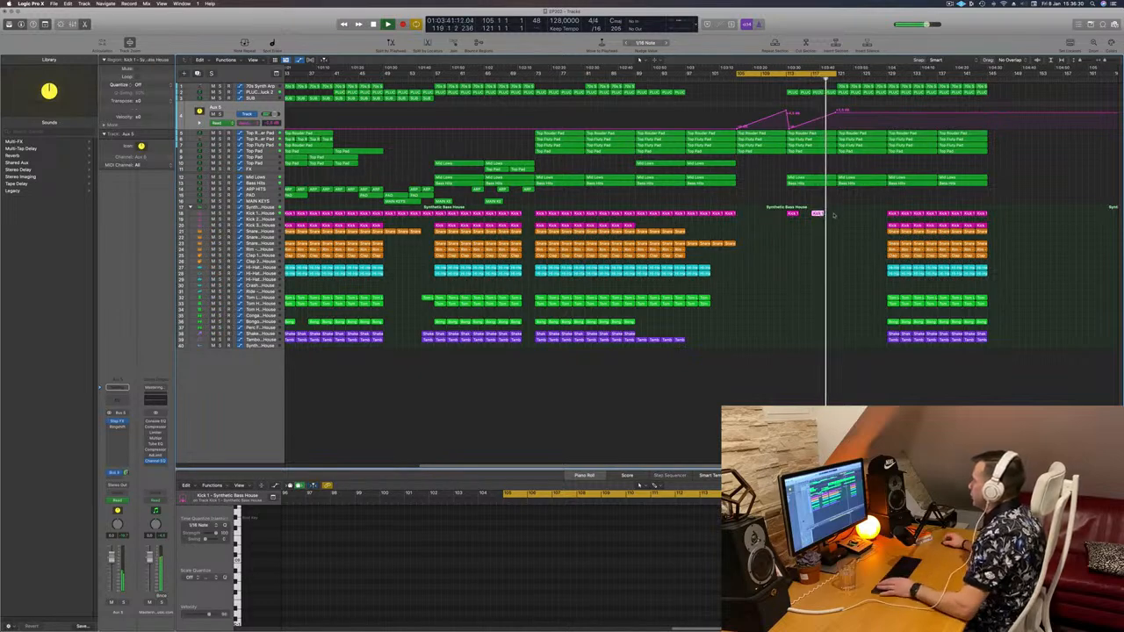
pyautogui.moveTo(817, 213); pyautogui.dragTo(843, 214)
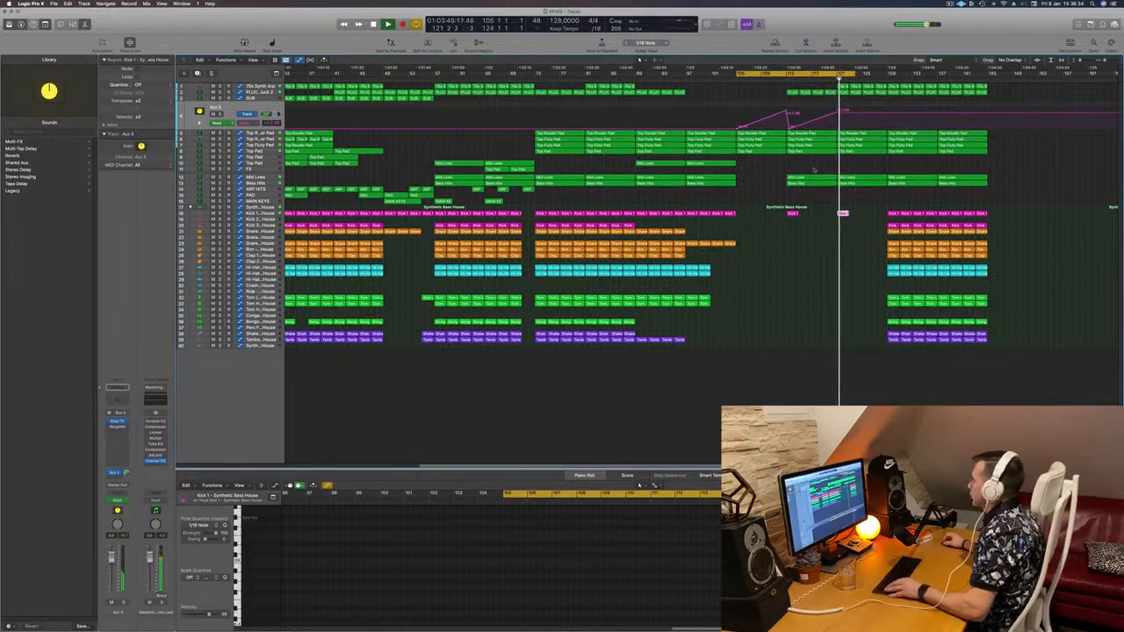
pyautogui.scroll(-2, 820, 164)
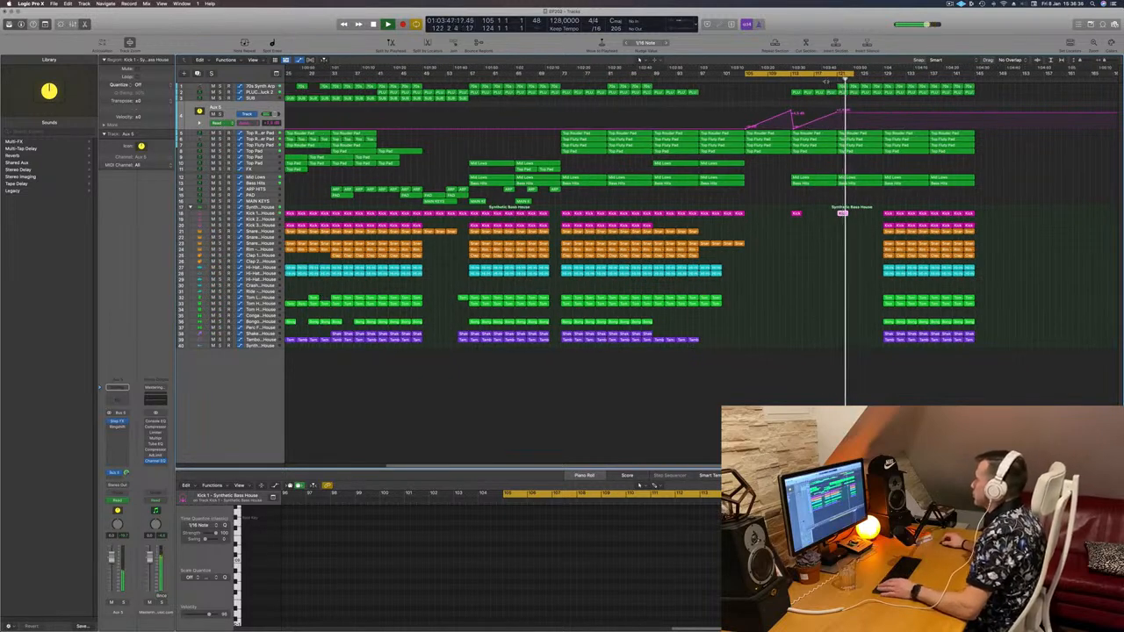
# Copy the four Top Pad regions on the FX track from bar 13 to bar 113
pyautogui.click(263, 92)
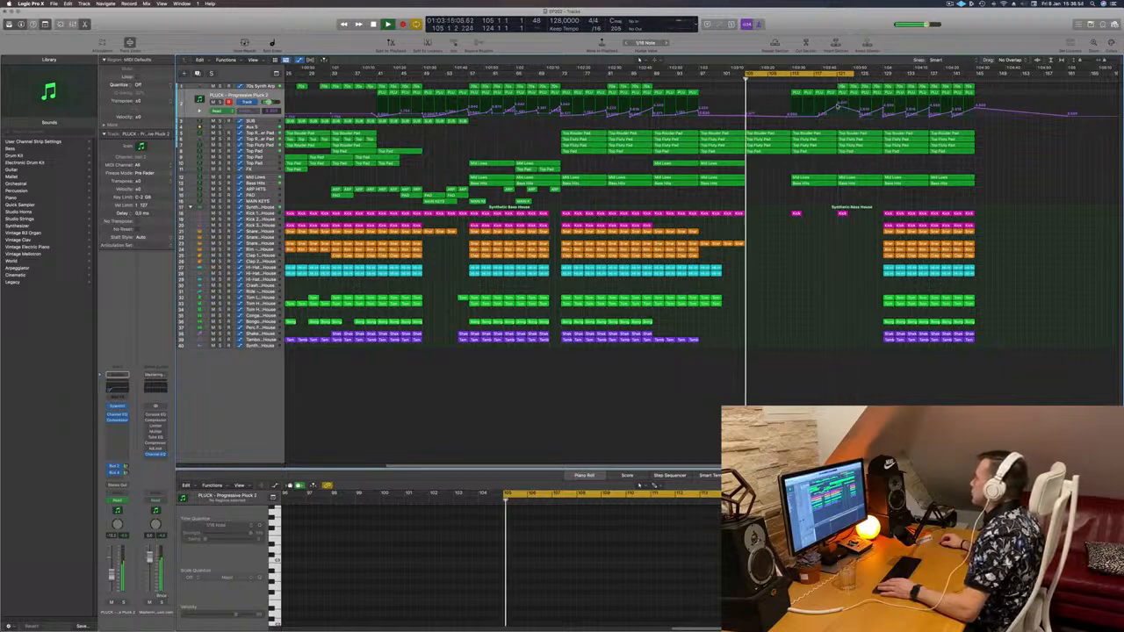
pyautogui.keyDown('ctrl'); pyautogui.keyDown('alt'); pyautogui.click(780, 207); pyautogui.keyUp('alt'); pyautogui.keyUp('ctrl')
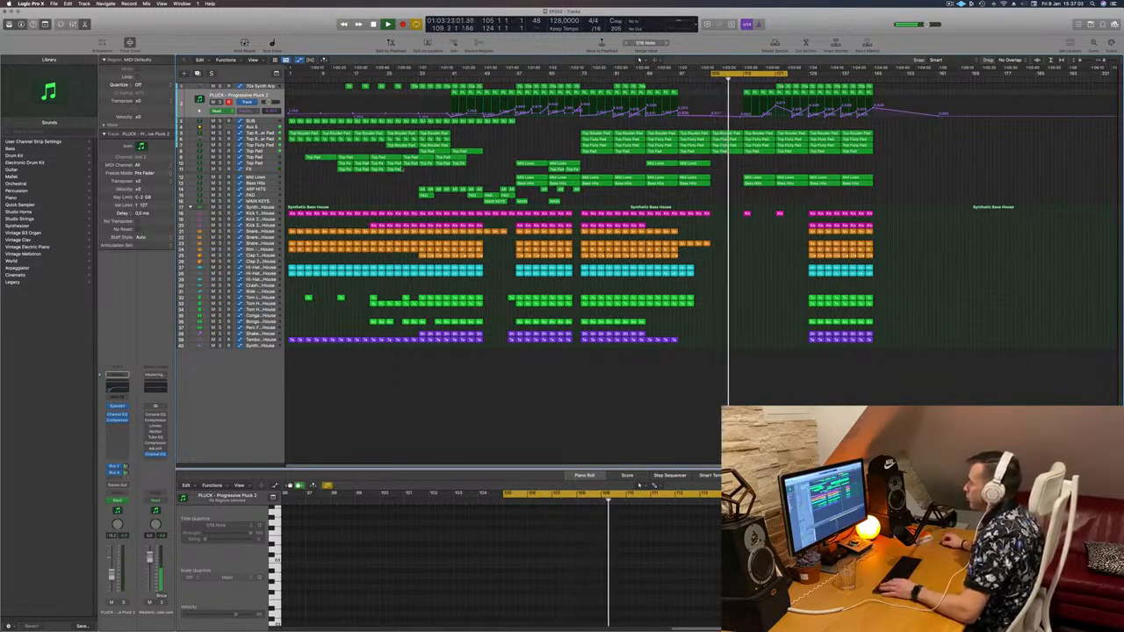
pyautogui.moveTo(321, 172); pyautogui.dragTo(758, 176)
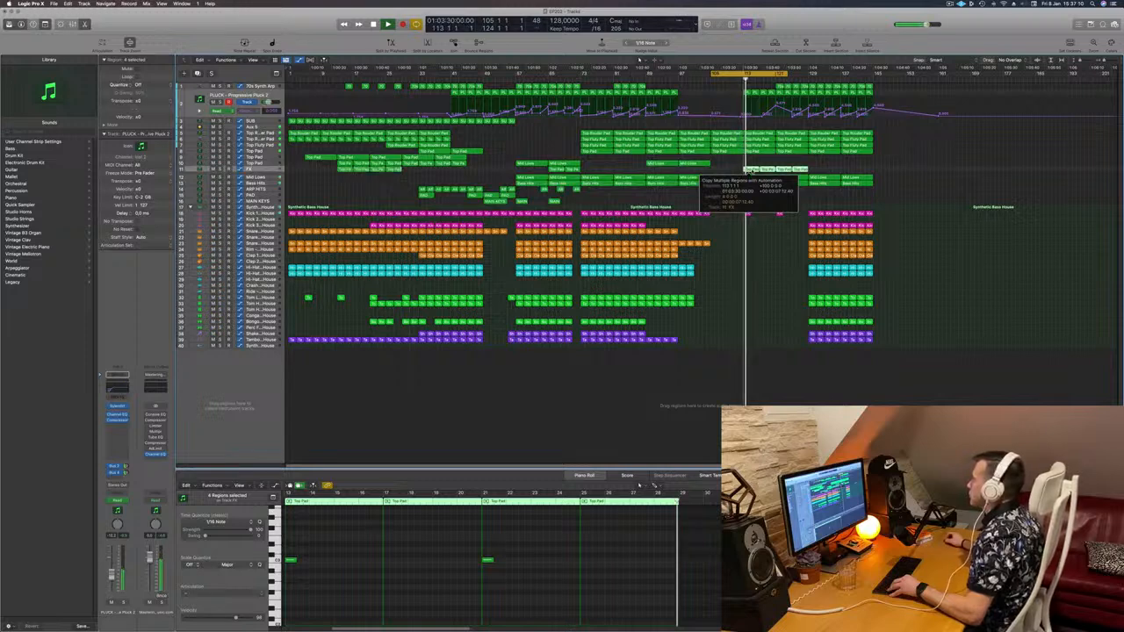
pyautogui.moveTo(748, 171); pyautogui.dragTo(751, 169)
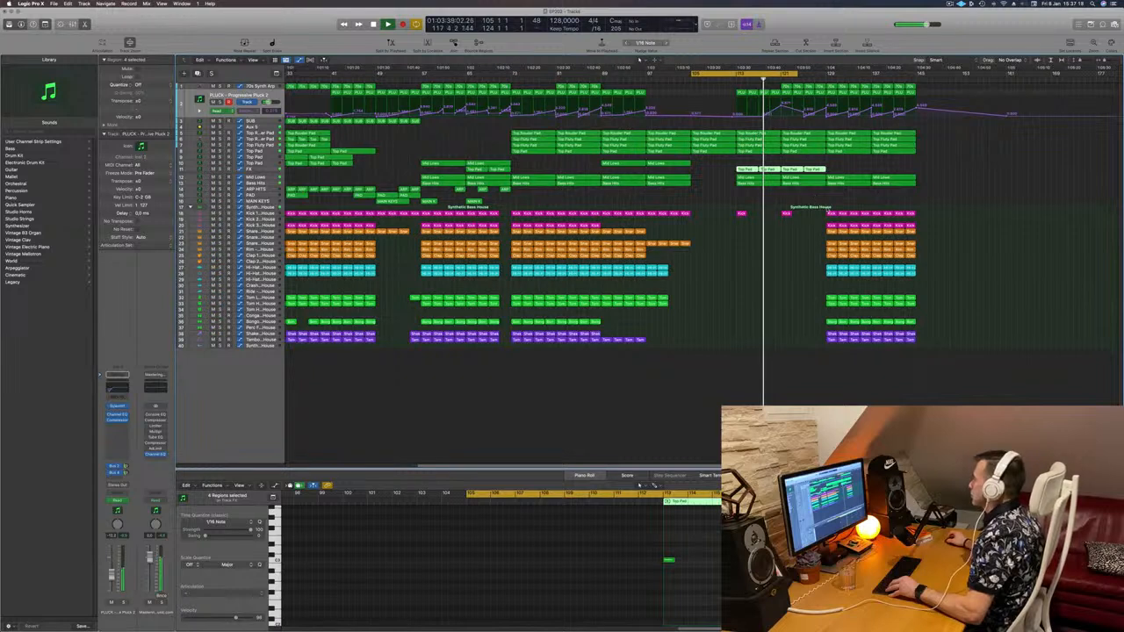
# Copy the first four Tambourine regions after bar 129 to bar 121 so they lead into the drums
pyautogui.click(865, 343)
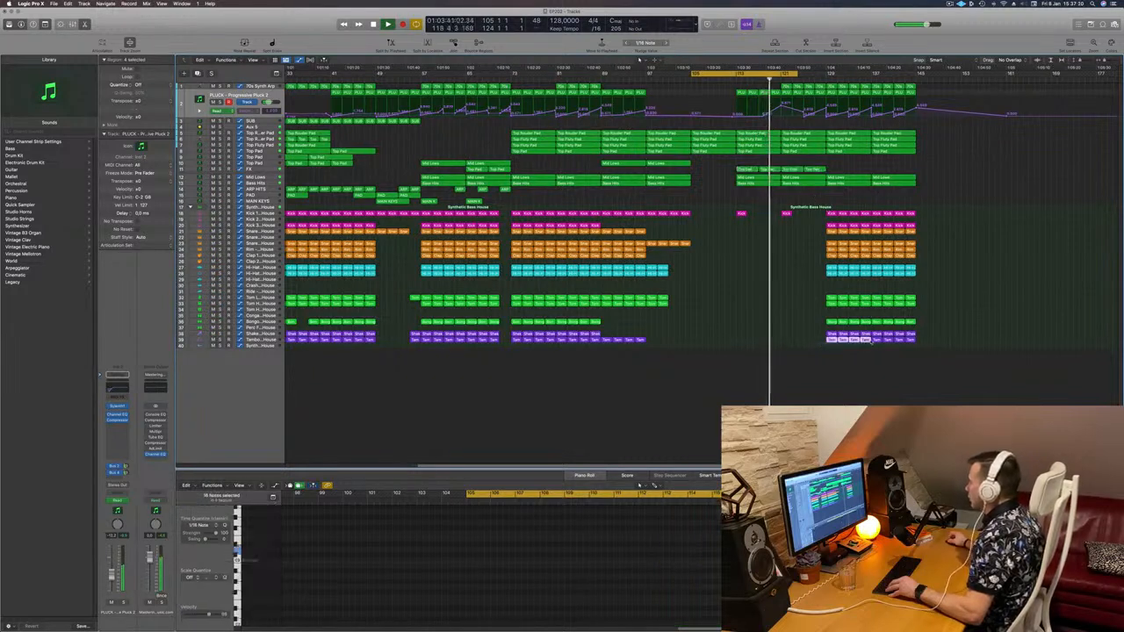
pyautogui.moveTo(808, 343); pyautogui.dragTo(796, 327)
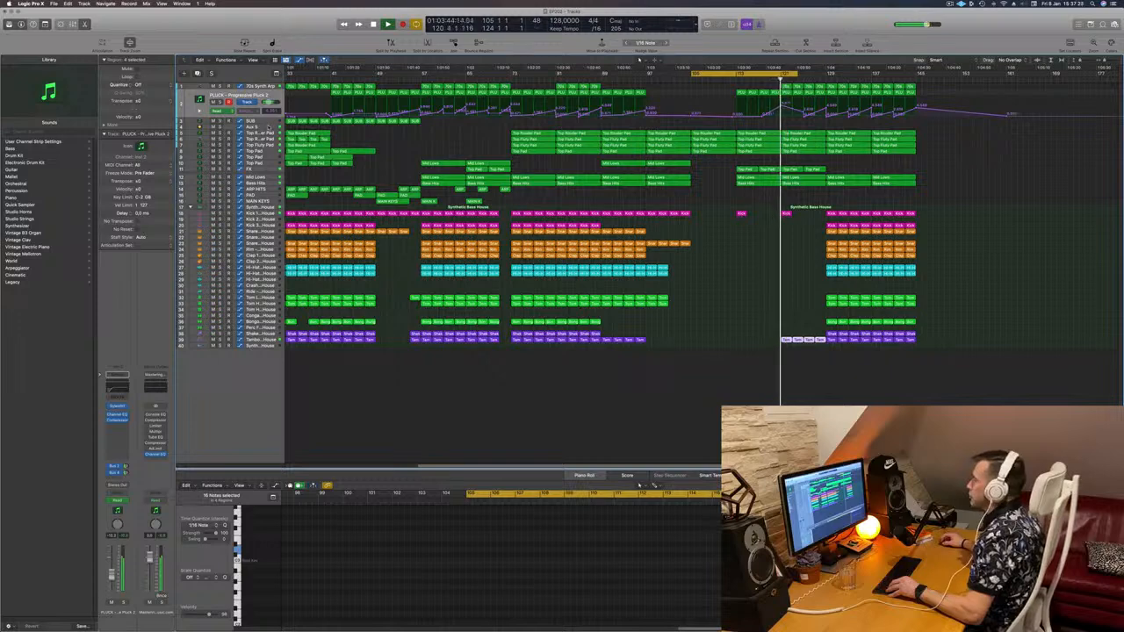
# Drop the Aux 5 send automation back down at bar 121, at the end of its second ramp
pyautogui.click(264, 128)
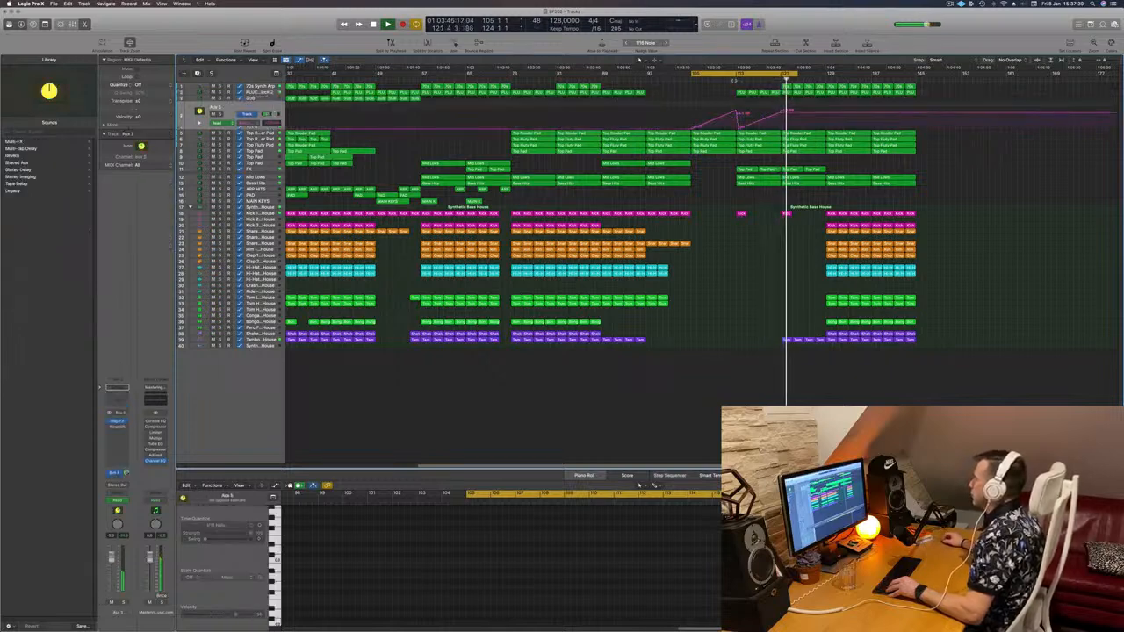
pyautogui.moveTo(783, 113); pyautogui.dragTo(783, 124)
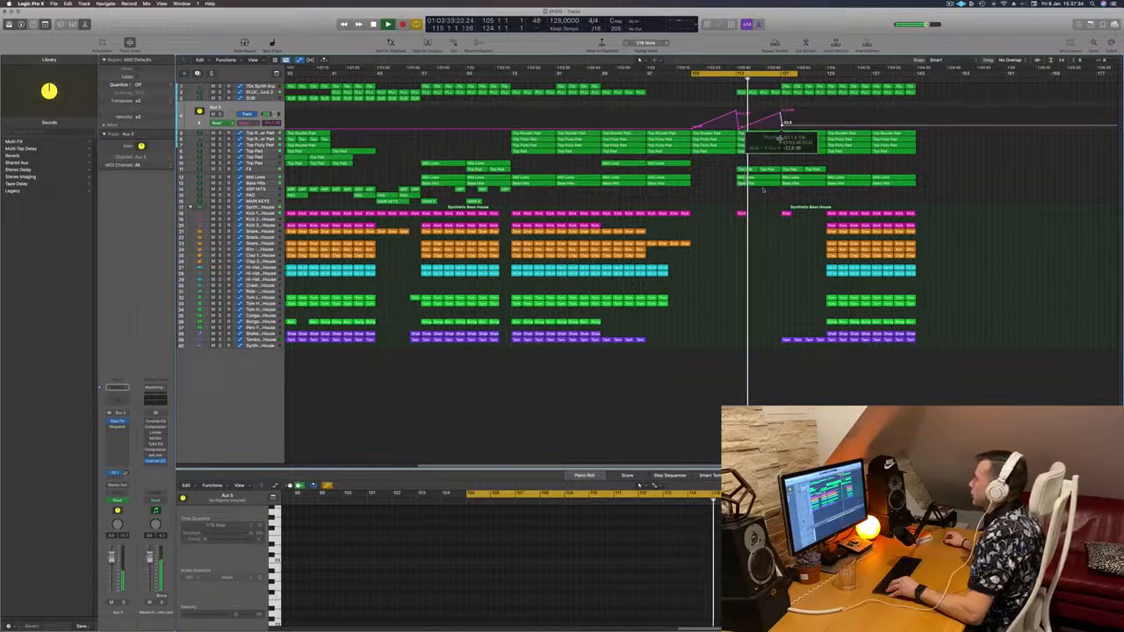
pyautogui.scroll(-4, 734, 267)
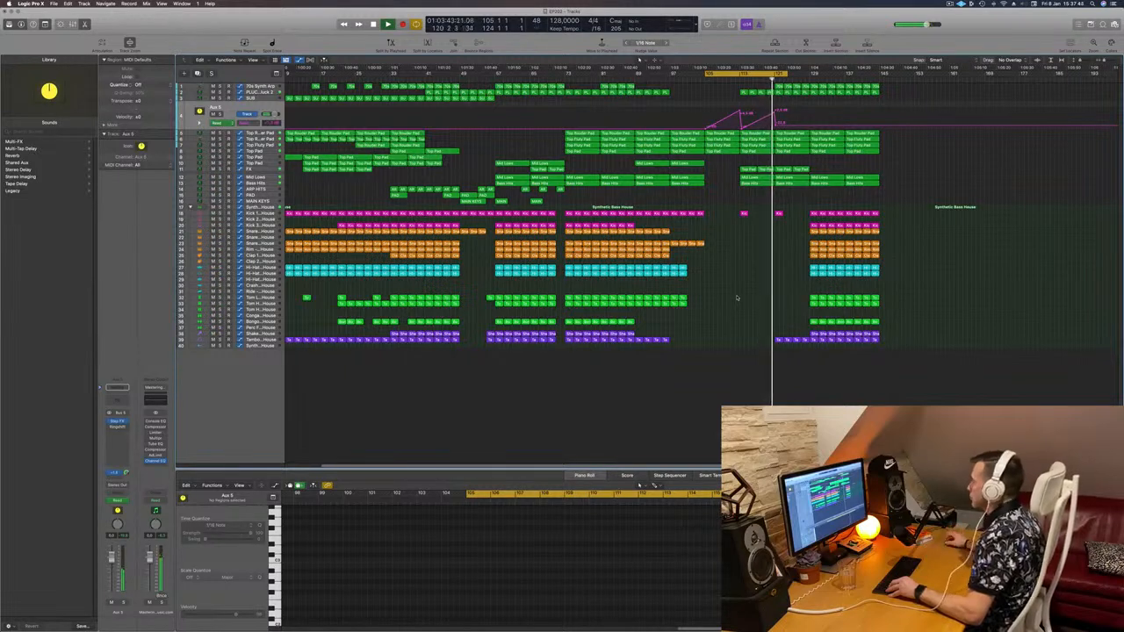
# Draw cutoff automation on the 70s Synth Arp track that rises from bar 121 to bar 125 and falls back by bar 129
pyautogui.click(261, 90)
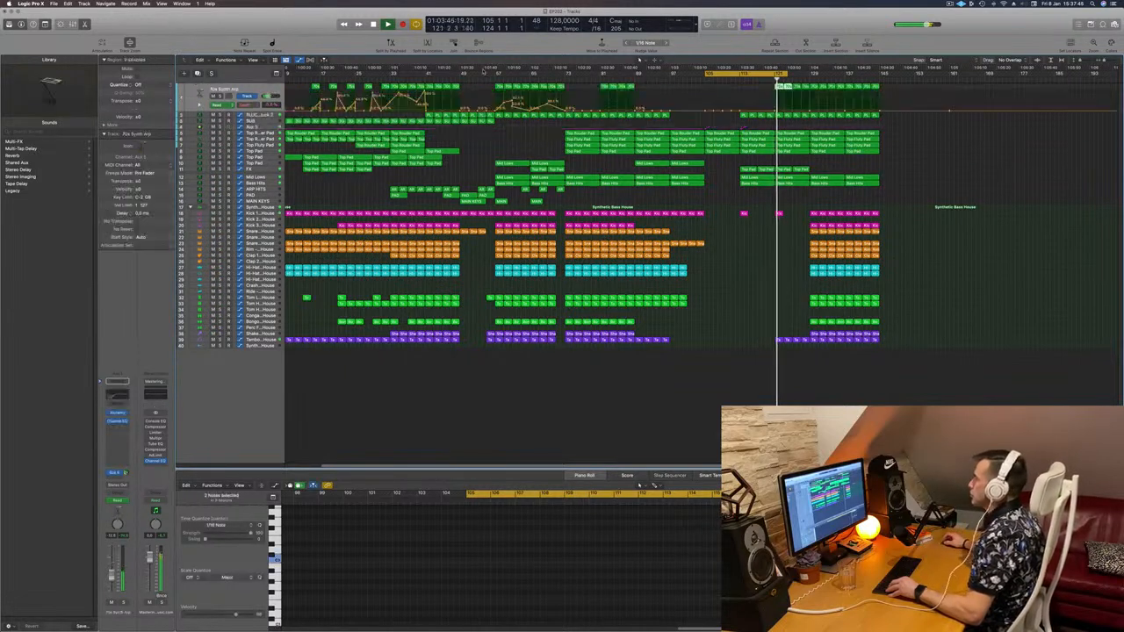
pyautogui.click(793, 112)
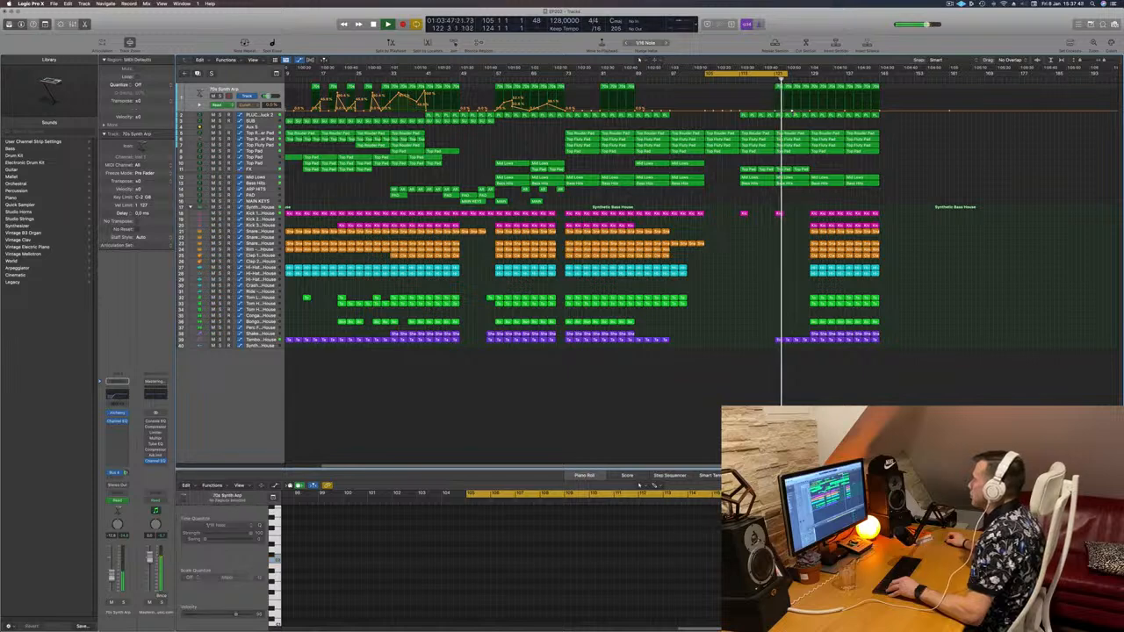
pyautogui.moveTo(793, 112); pyautogui.dragTo(810, 86)
pyautogui.hscroll(-1, 744, 274)
pyautogui.press('super+Left')
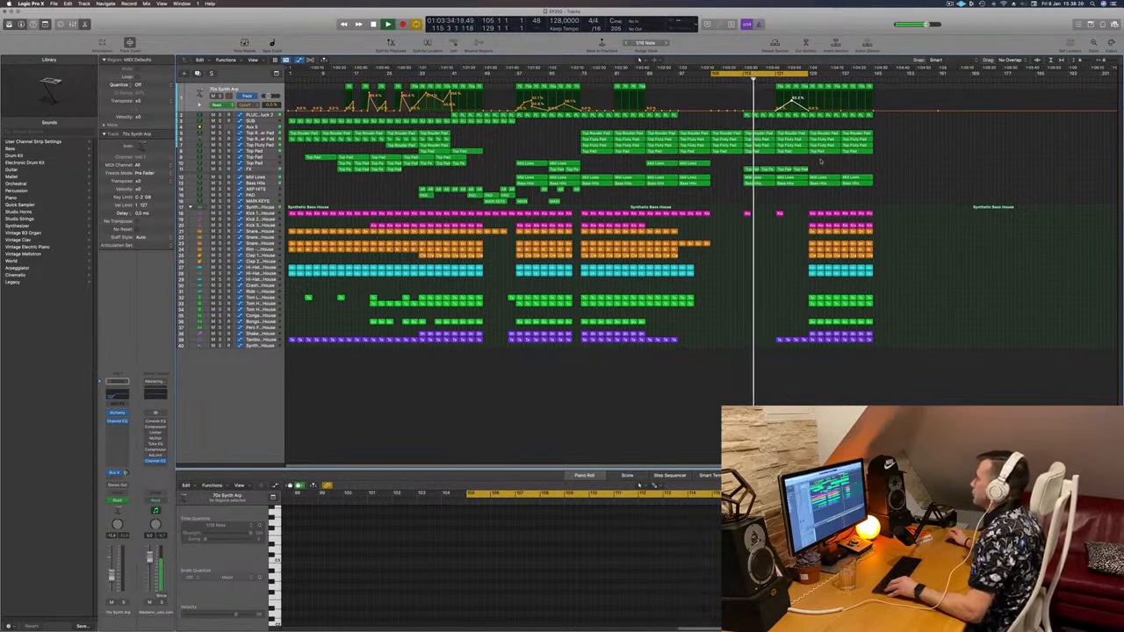
# Delete all 70s Synth Arp regions from bar 129 onward
pyautogui.press('super+Right')
pyautogui.press('super+Right')
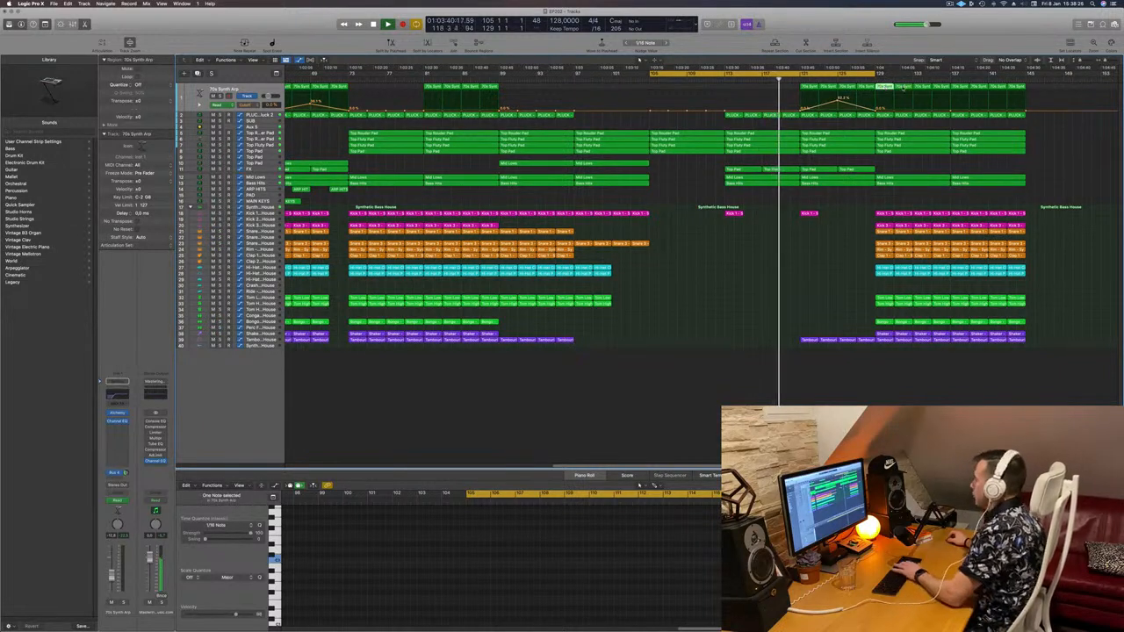
pyautogui.press('Right')
pyautogui.press('Right')
pyautogui.press('Right')
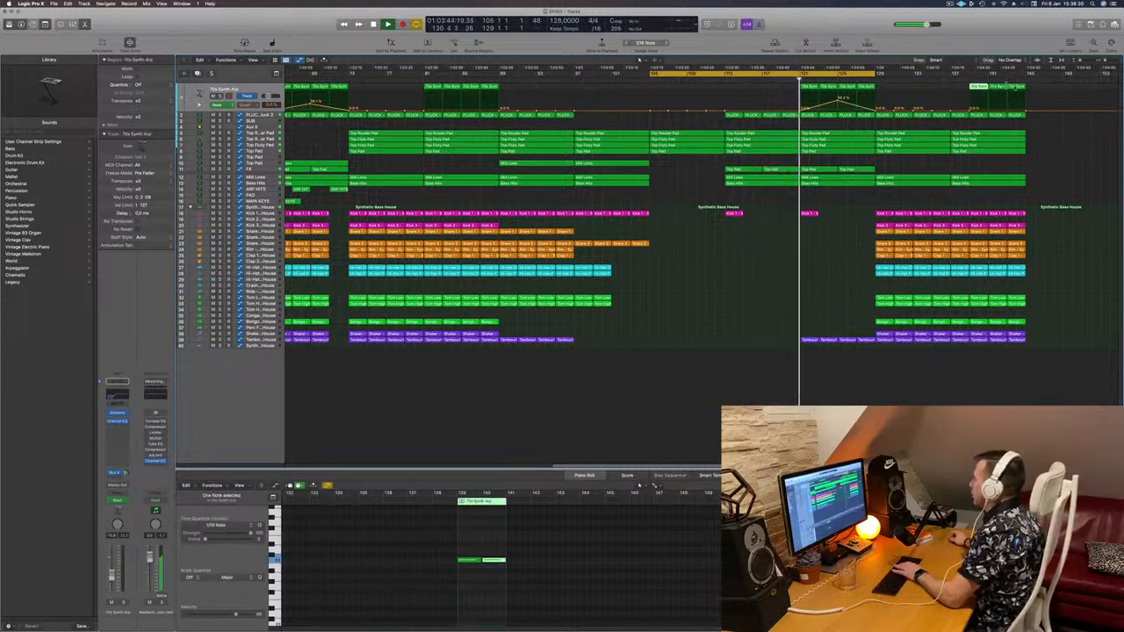
pyautogui.press('Right')
pyautogui.press('Delete')
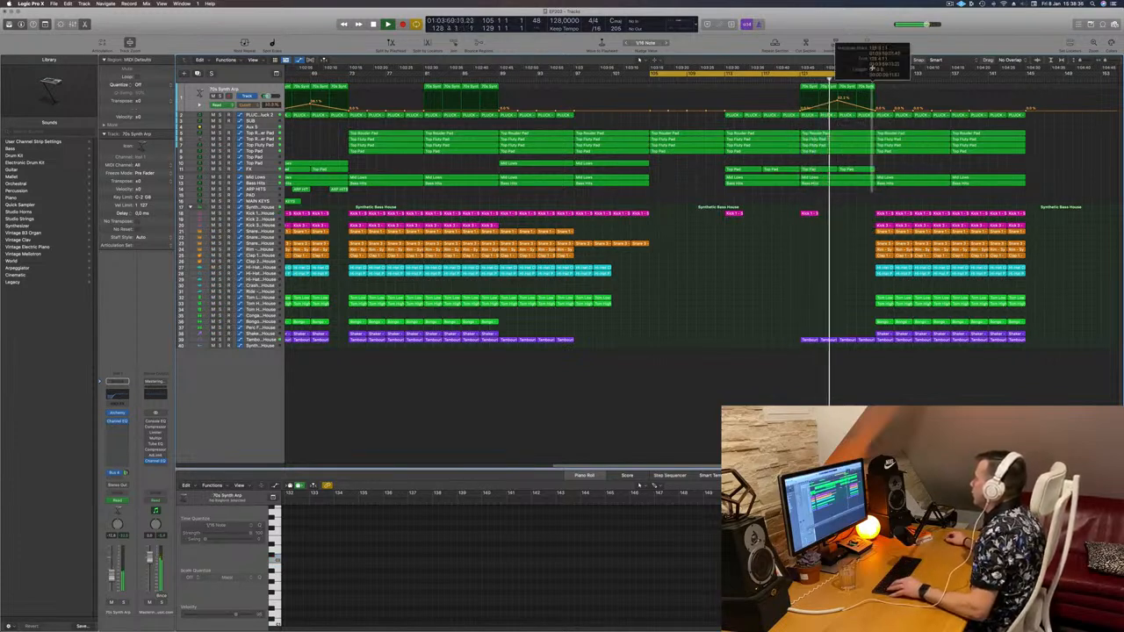
# Cut the short stretch just before bar 129 out of the synth, pad and bass regions, splitting the notes that cross the cut
pyautogui.press('super+t')
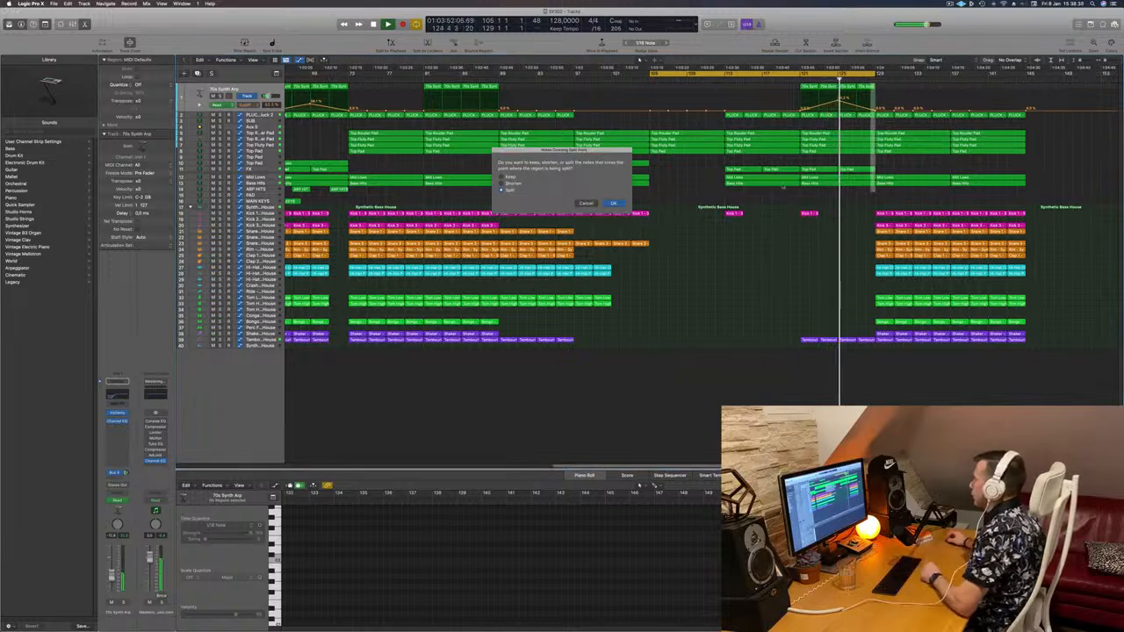
pyautogui.click(613, 203)
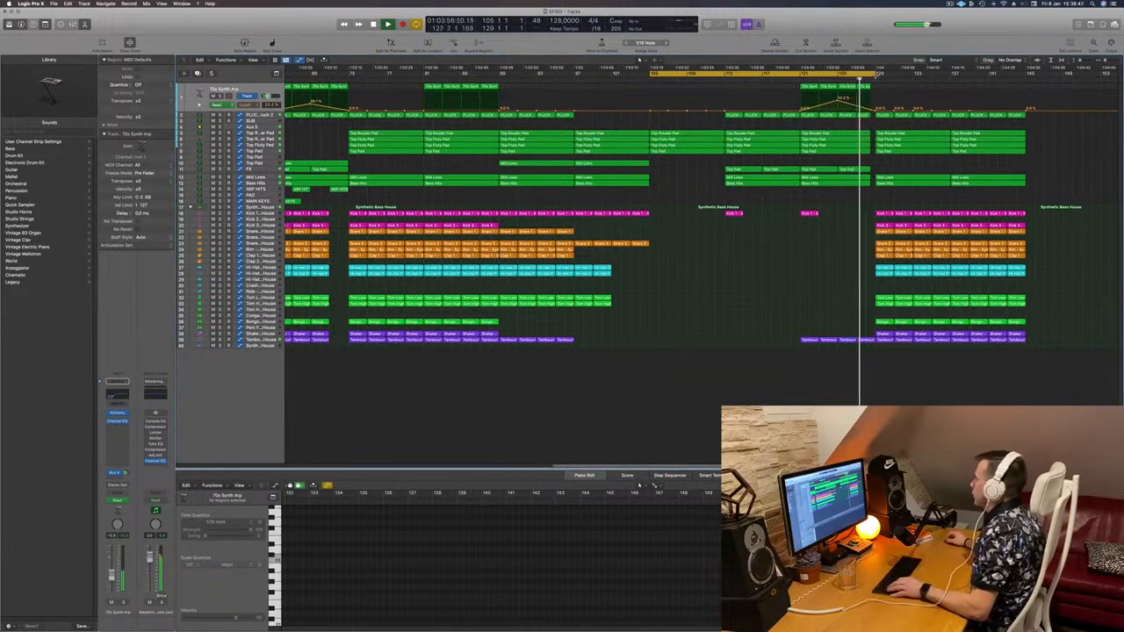
# Extend the cycle range to bar 135 and rewind to replay the transition into bar 129
pyautogui.press('super+Left')
pyautogui.press('super+Right')
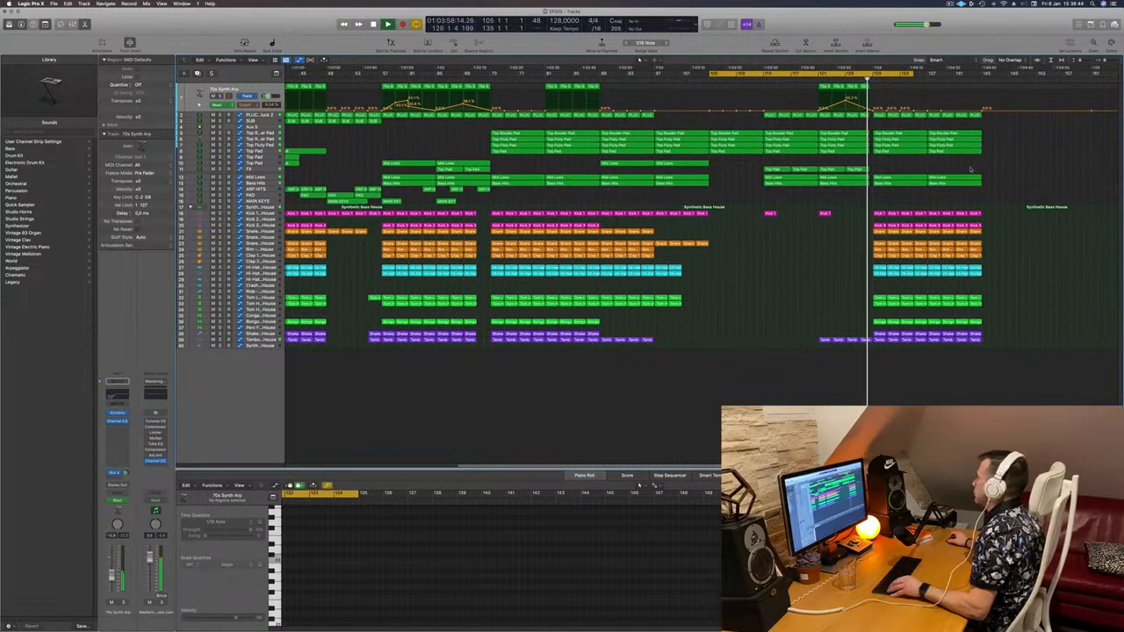
pyautogui.press('super+Left')
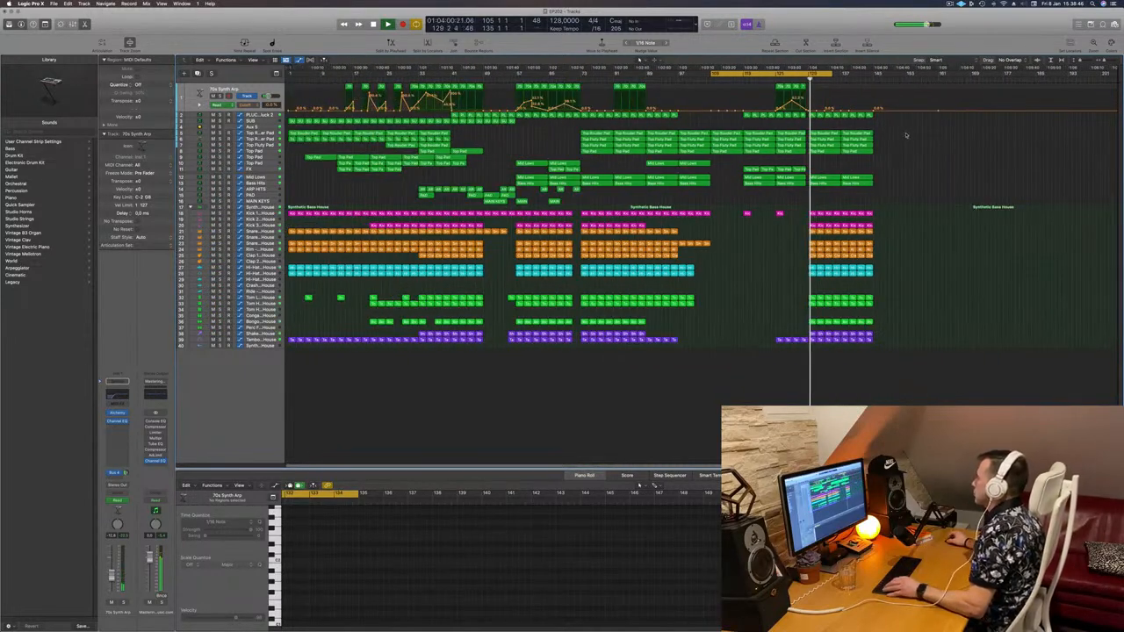
pyautogui.press('super+Right')
pyautogui.press('super+Right')
pyautogui.press(',')
pyautogui.press(',')
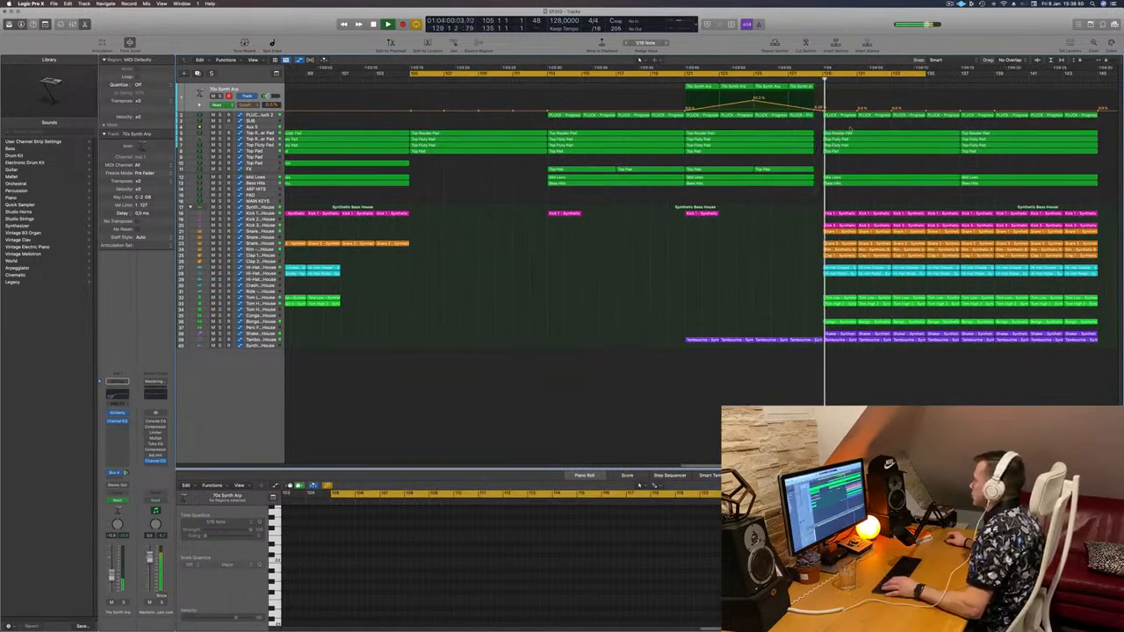
# Select the pad regions starting at bar 129, replay the gap before them and show the PLUCK track's automation
pyautogui.moveTo(850, 130); pyautogui.dragTo(850, 151)
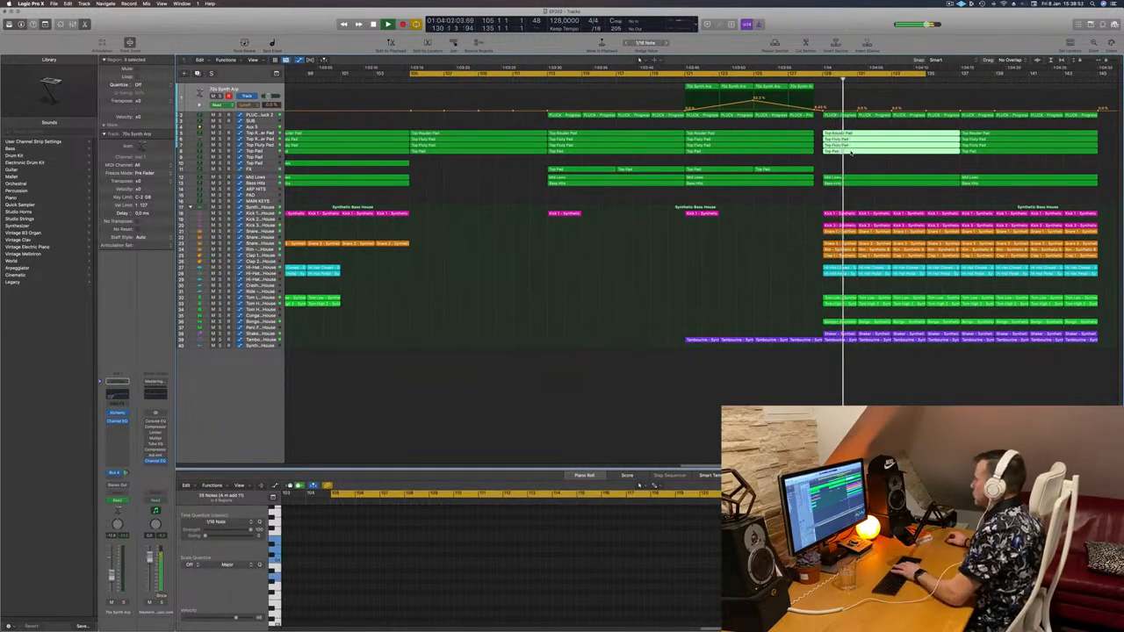
pyautogui.press(',')
pyautogui.press(',')
pyautogui.press(',')
pyautogui.press(',')
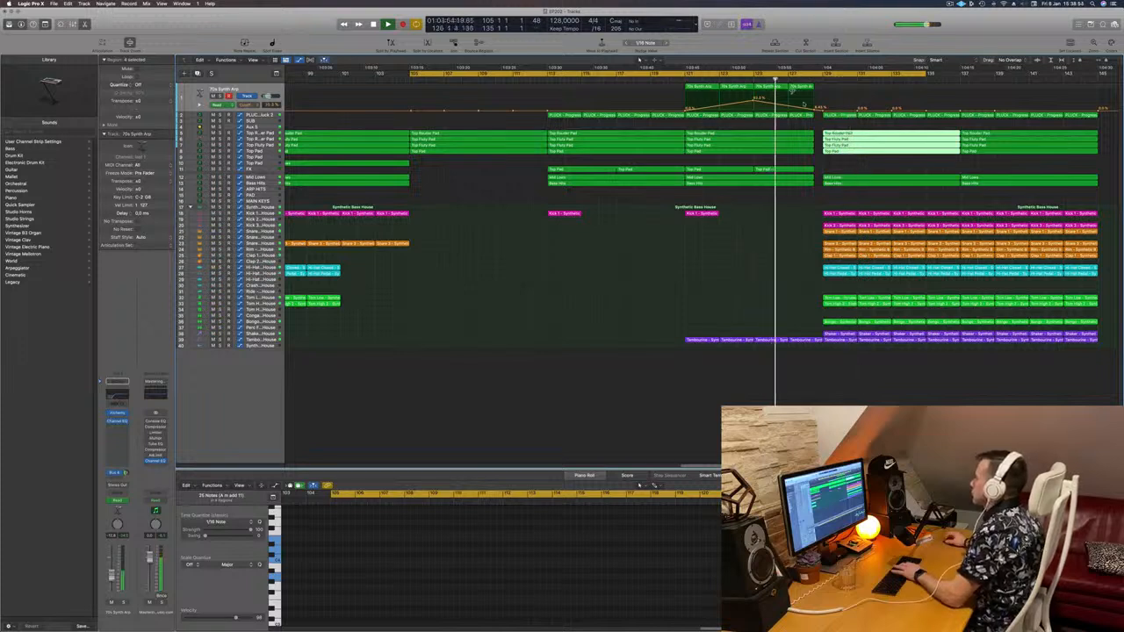
pyautogui.click(773, 117)
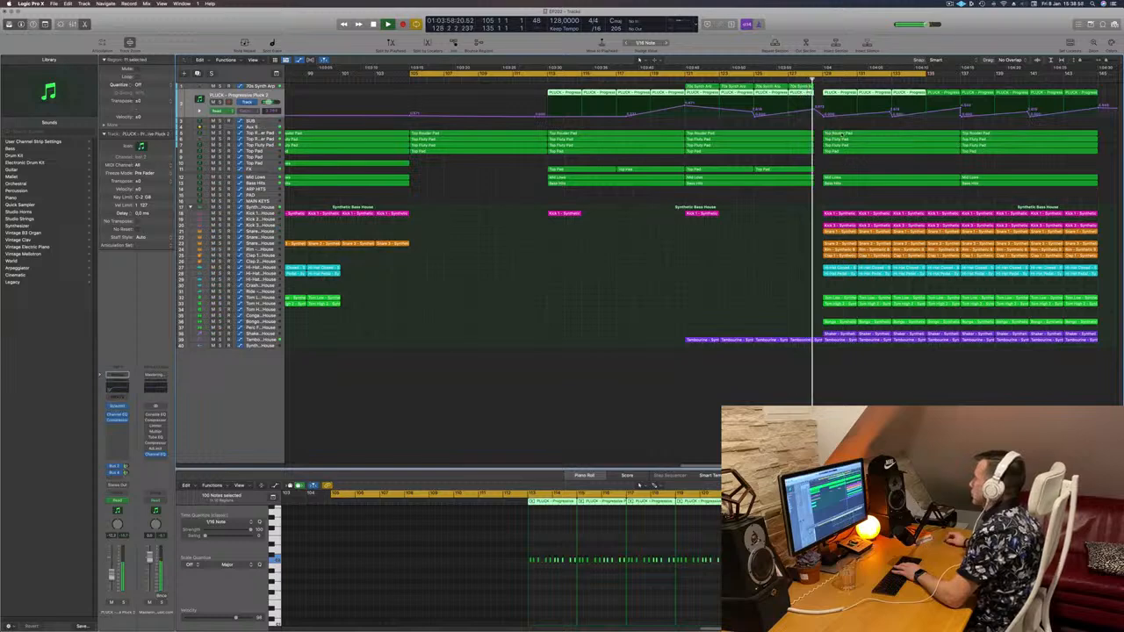
# Delete the Top Rouder Pad and upper Top Fluty Pad regions starting at bar 129 and audition the thinner pad layer
pyautogui.click(841, 133)
pyautogui.press('Delete')
pyautogui.click(889, 139)
pyautogui.press('Delete')
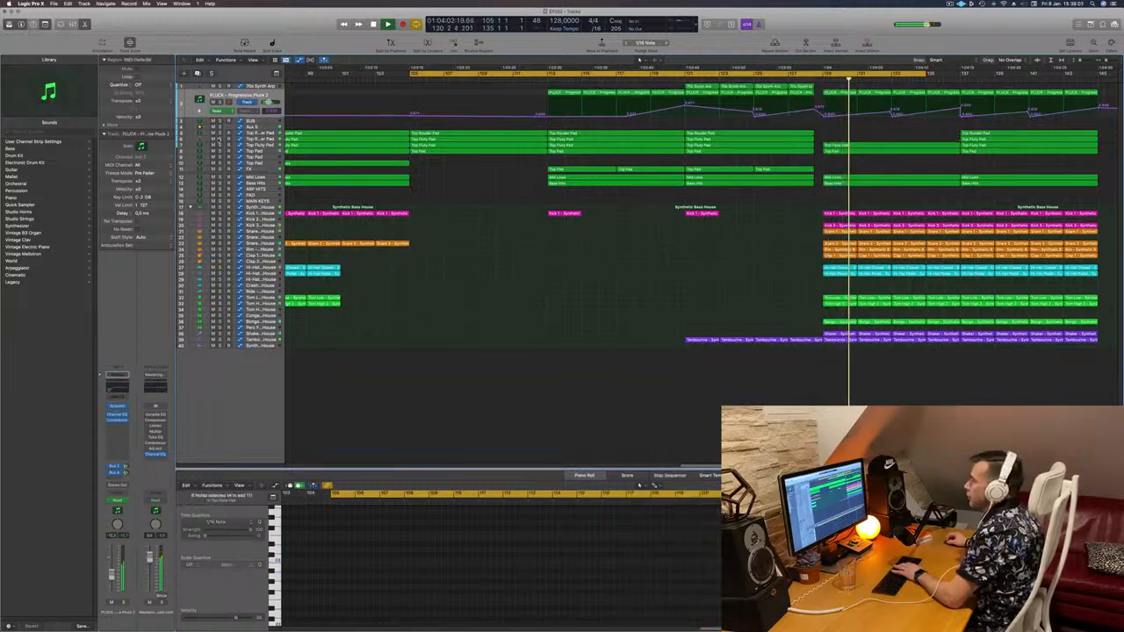
pyautogui.press('s')
pyautogui.press('s')
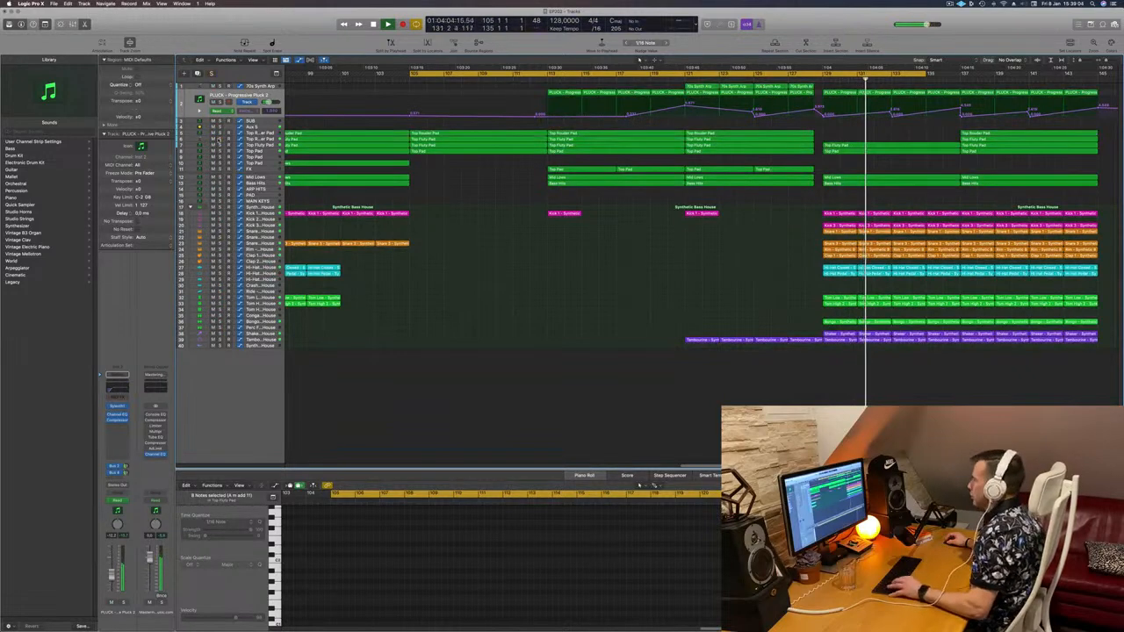
# Restore the upper Top Fluty Pad region at bar 129 and briefly solo its track while replaying from there
pyautogui.press('super+z')
pyautogui.click(818, 84)
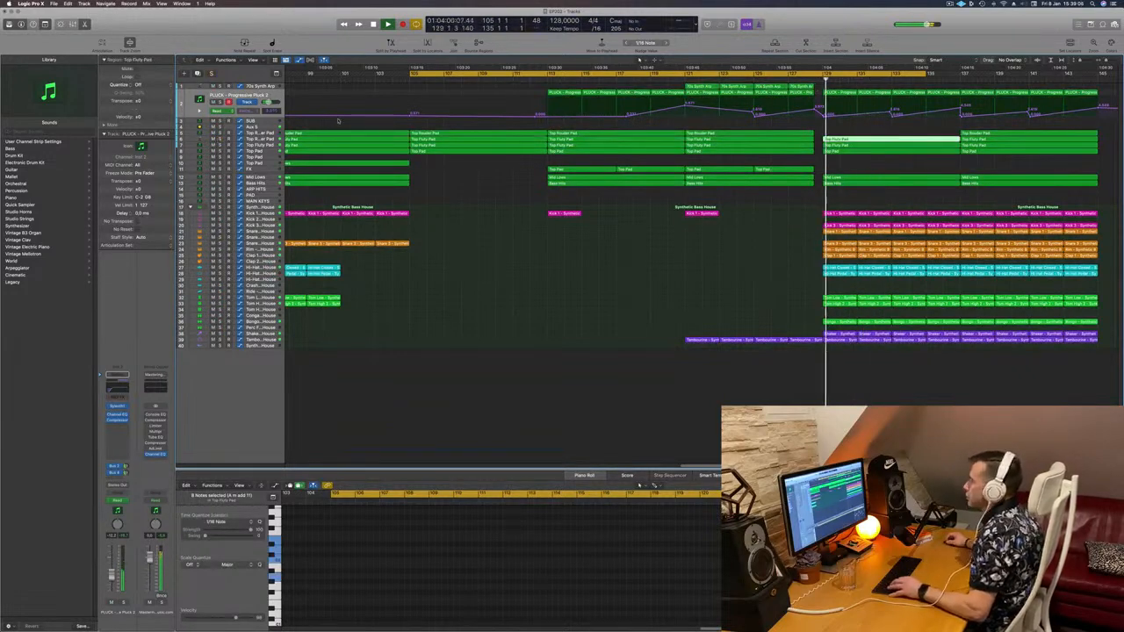
pyautogui.press('s')
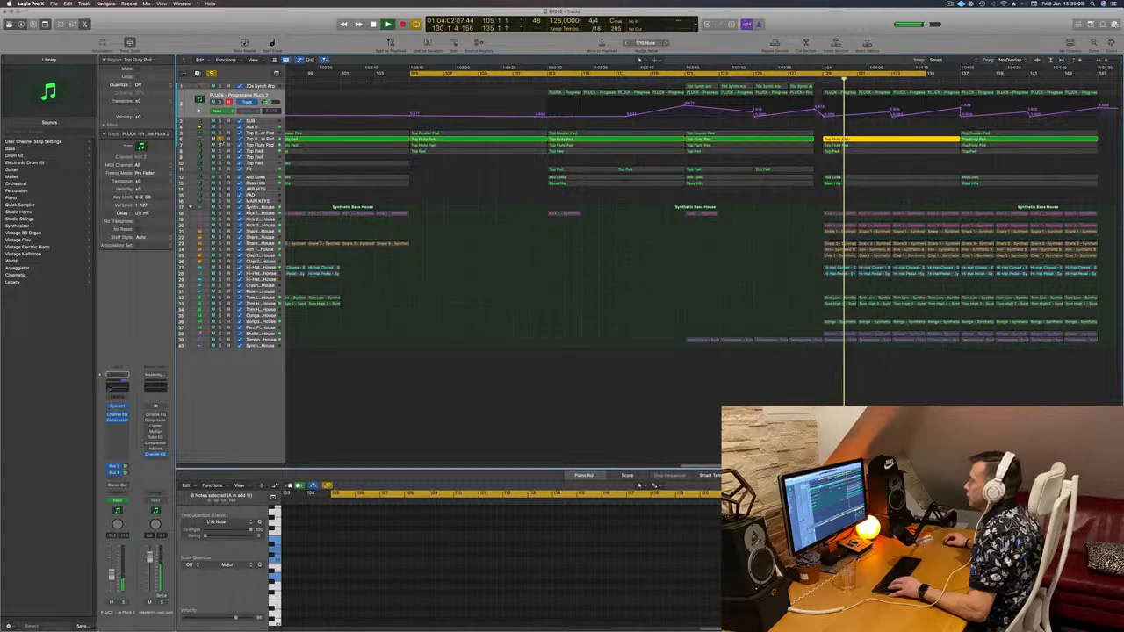
pyautogui.press('s')
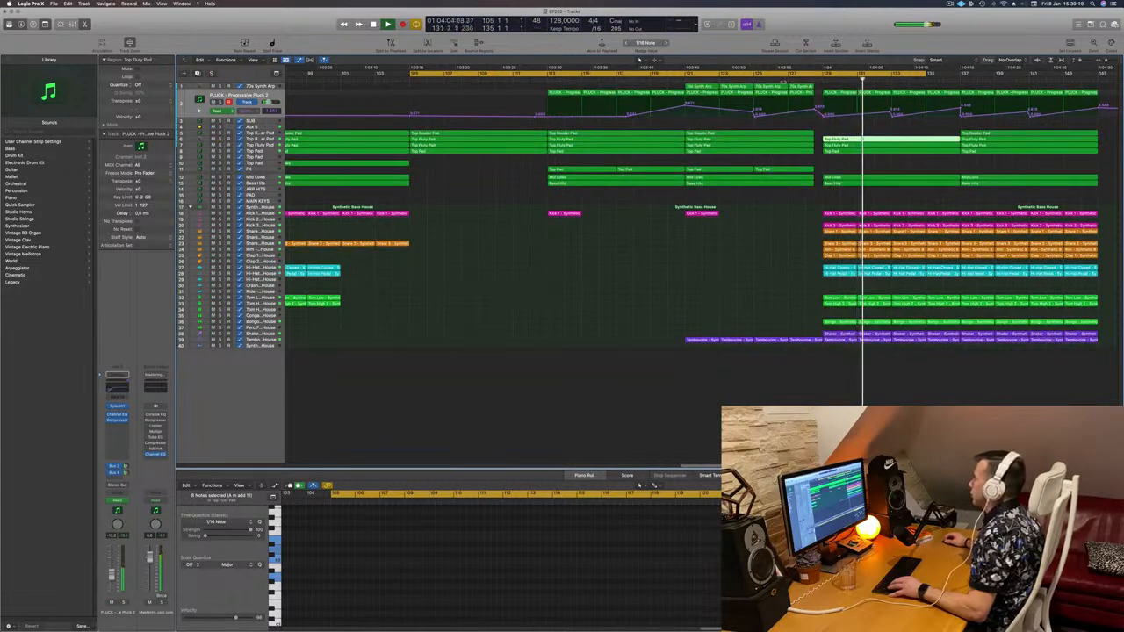
# Replay the transition and delete the lower Top Fluty Pad and the Top Pad regions below it at bar 129
pyautogui.click(793, 85)
pyautogui.click(867, 151)
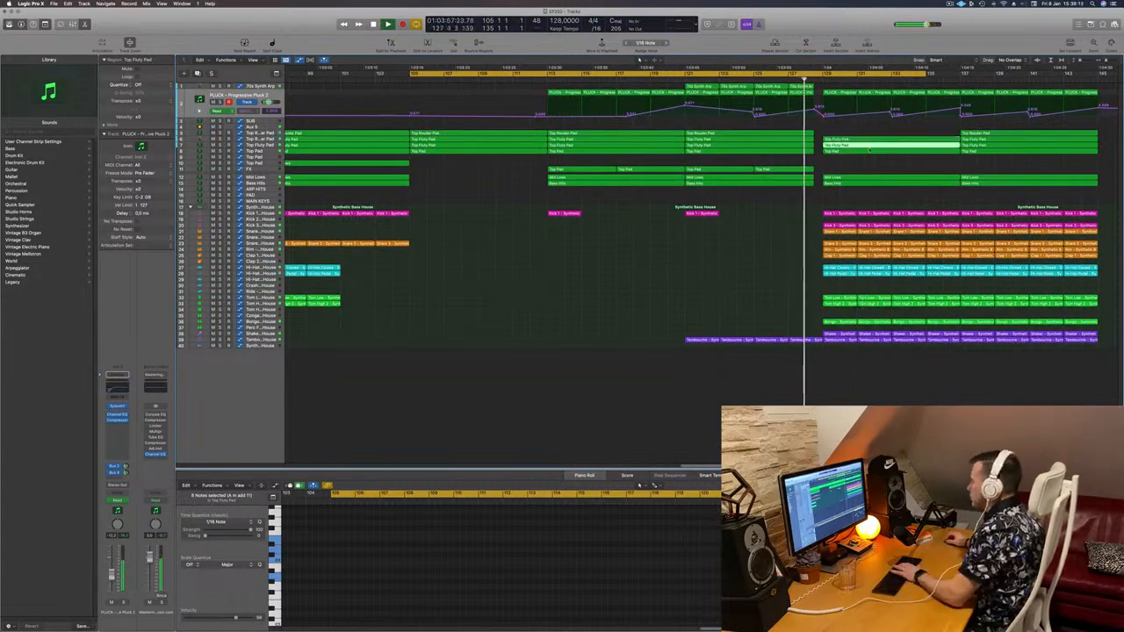
pyautogui.press('Delete')
# Replay the drums' return and copy the four Top Pad regions on the FX track so the copies start at bar 129
pyautogui.scroll(-5, 857, 170)
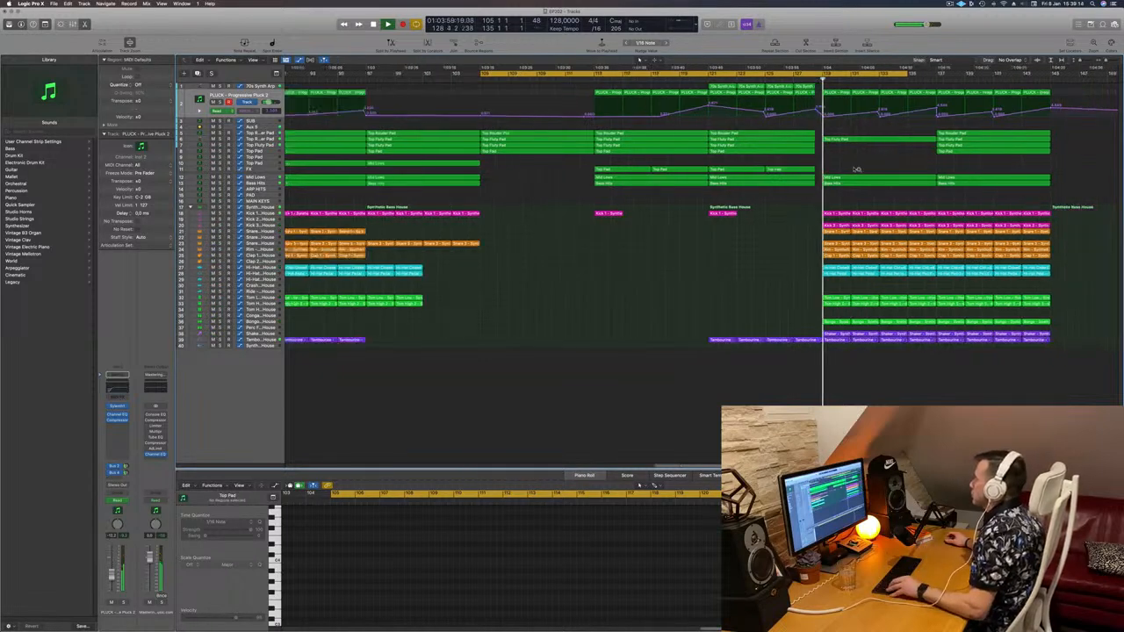
pyautogui.scroll(-5, 855, 170)
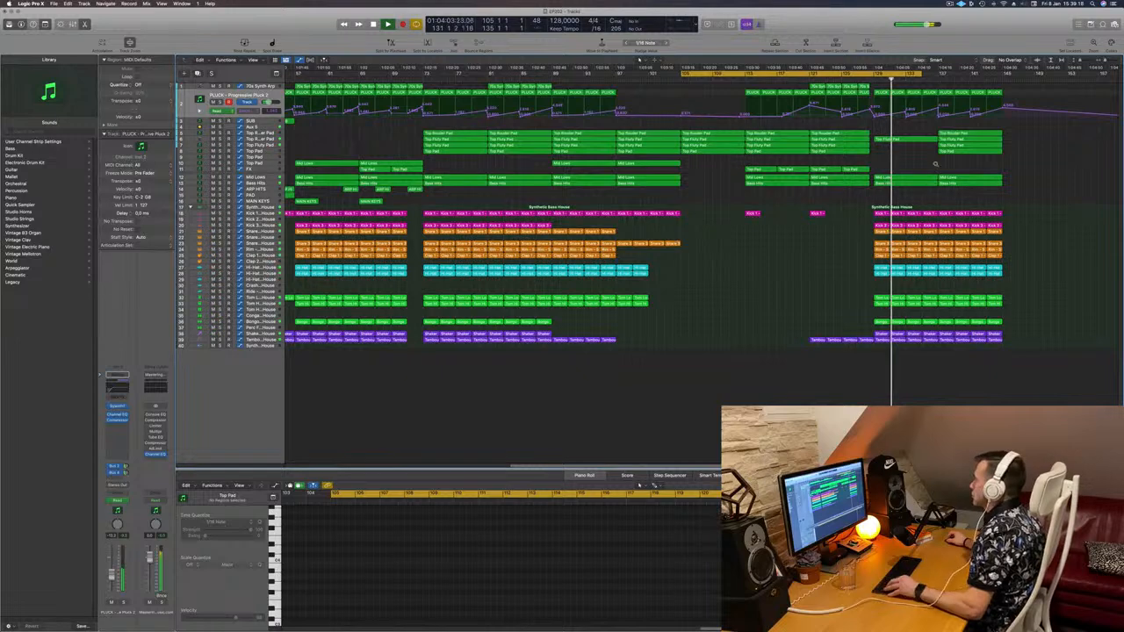
pyautogui.scroll(-3, 935, 164)
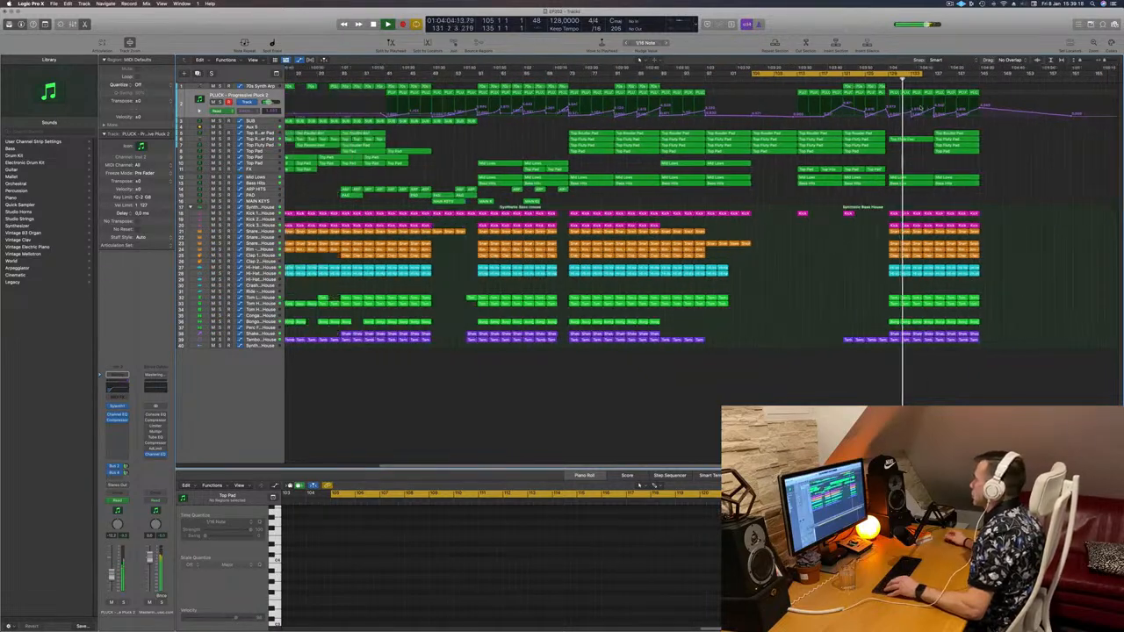
pyautogui.click(883, 78)
pyautogui.scroll(2, 904, 162)
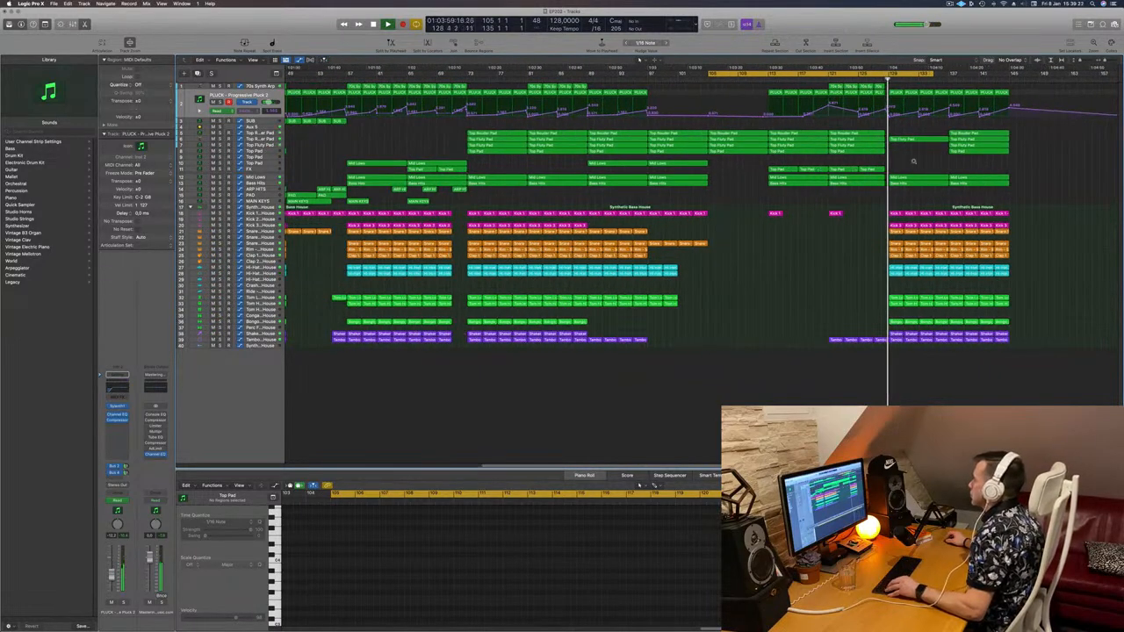
pyautogui.scroll(-2, 913, 160)
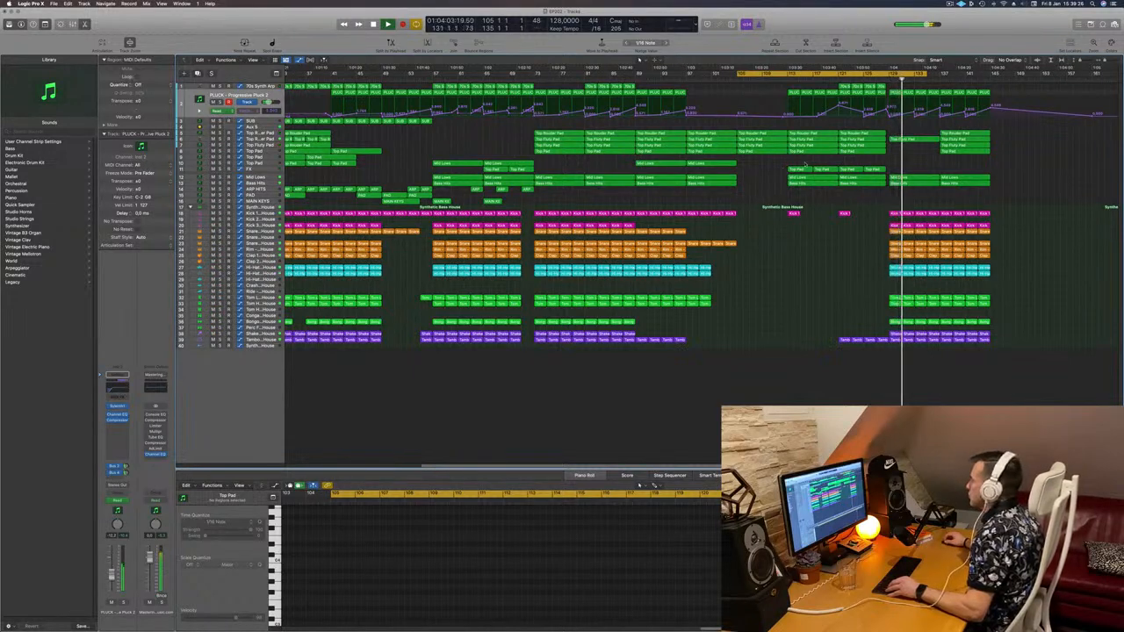
pyautogui.moveTo(784, 163); pyautogui.dragTo(913, 172)
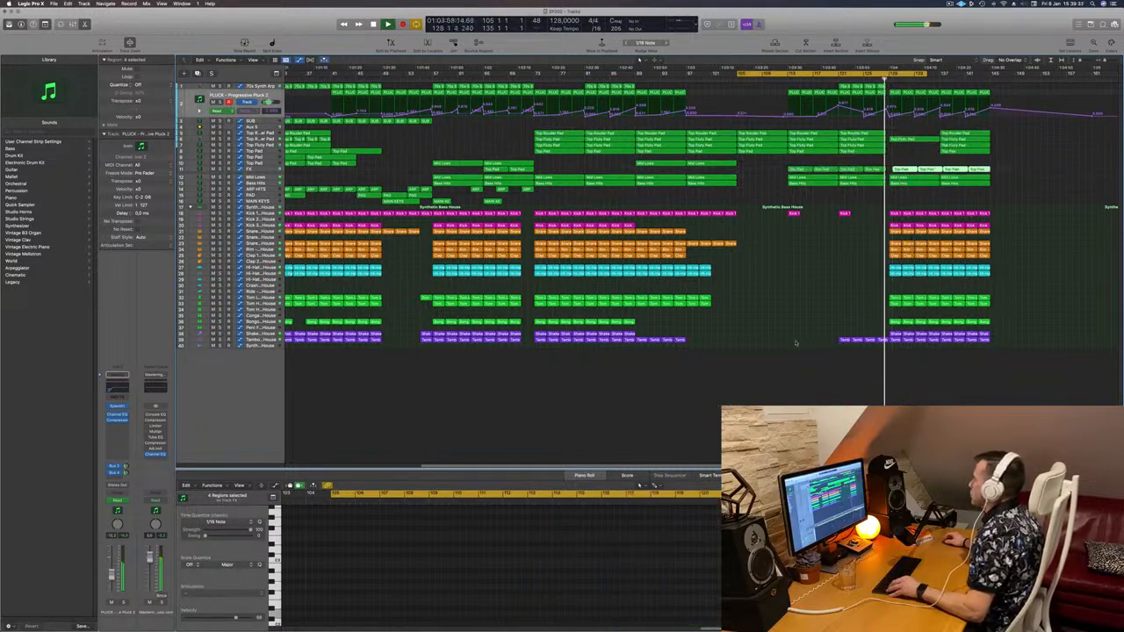
pyautogui.press('super+Left')
pyautogui.press('super+Left')
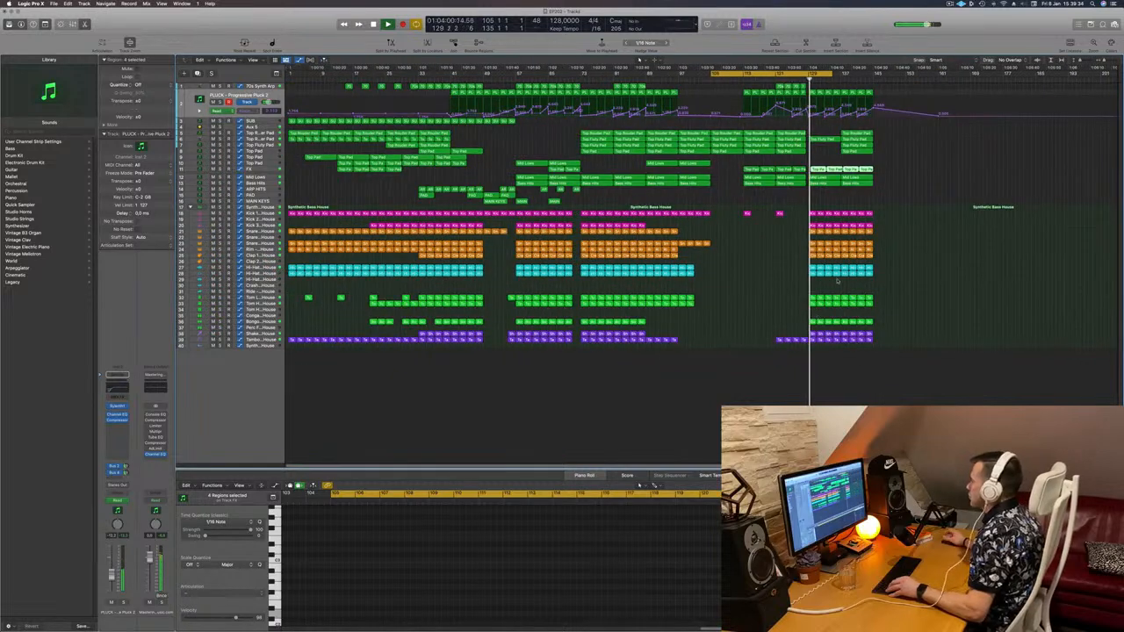
pyautogui.press('super+Right')
pyautogui.press('super+Right')
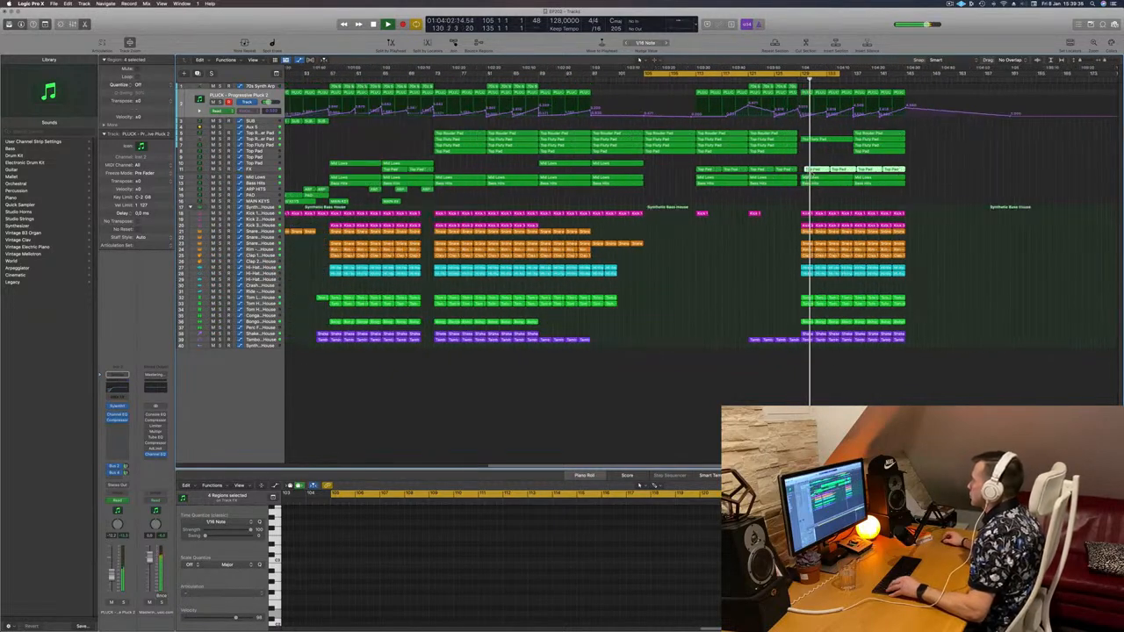
pyautogui.moveTo(813, 173); pyautogui.dragTo(815, 172)
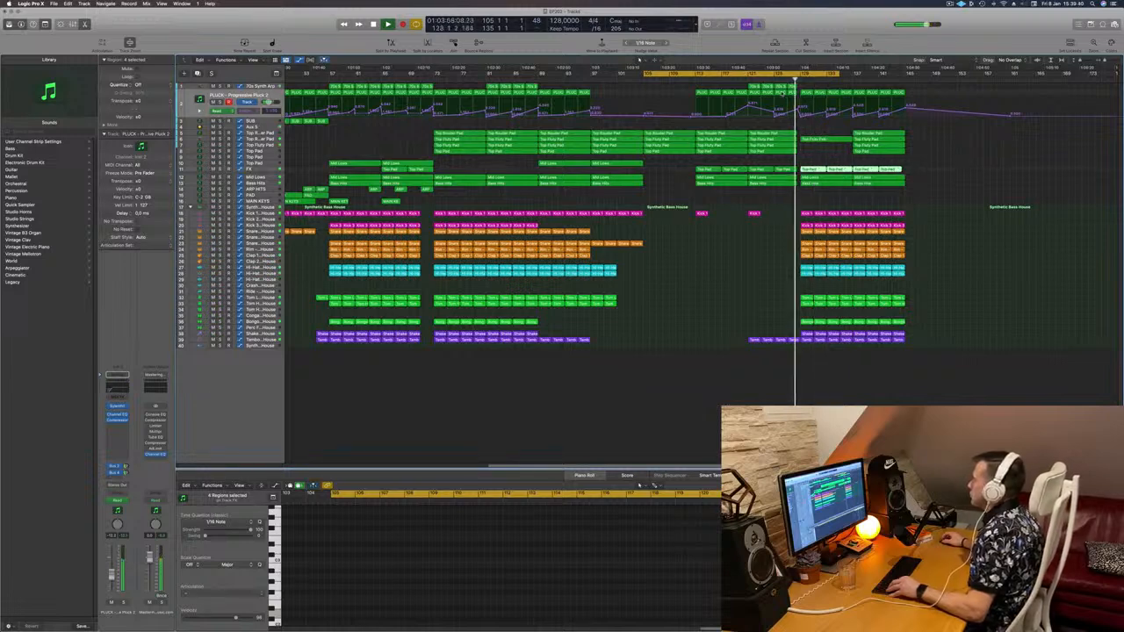
# Delete all regions from bar 137 onward on every track
pyautogui.press('super+Left')
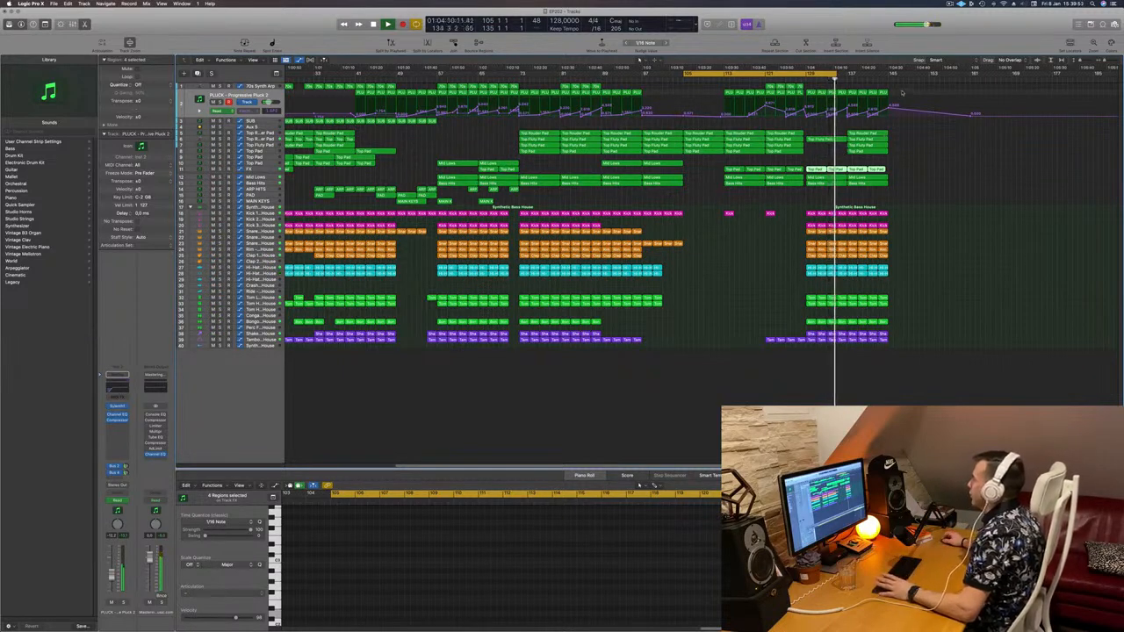
pyautogui.moveTo(897, 101); pyautogui.dragTo(850, 356)
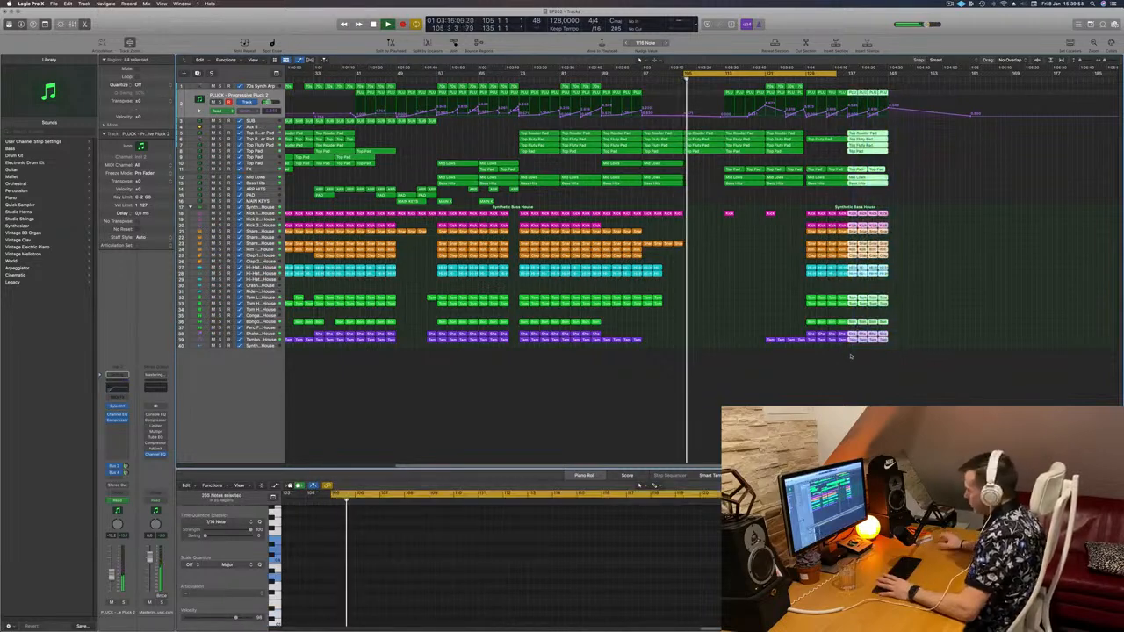
pyautogui.press('Delete')
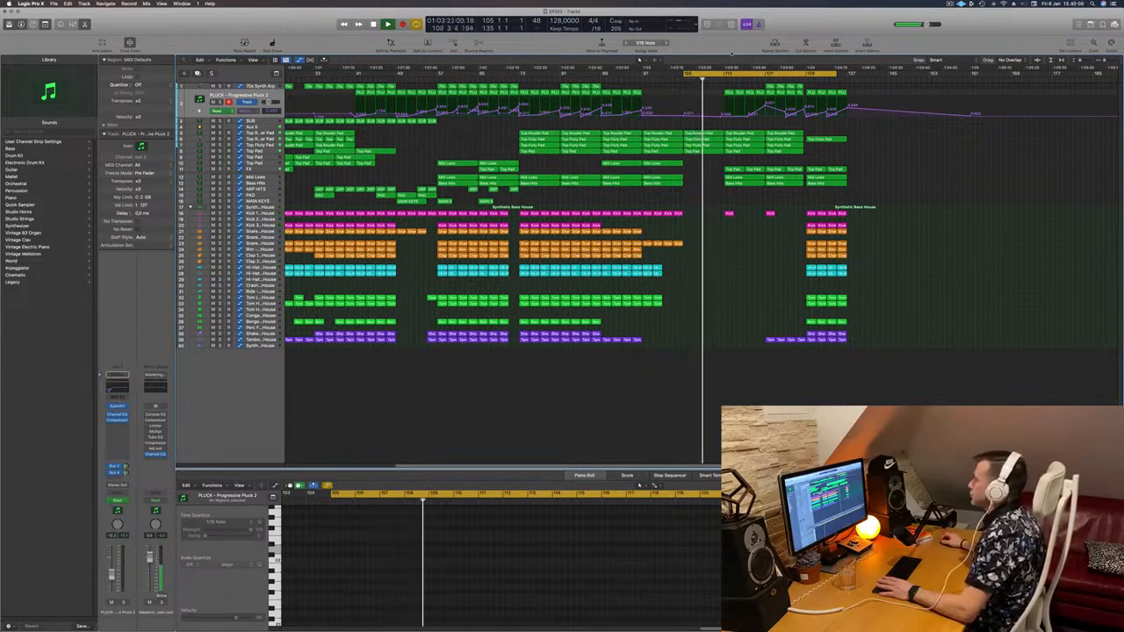
# Replay from just before bar 121 through the drums' return and extend the cycle range to bar 137
pyautogui.click(764, 78)
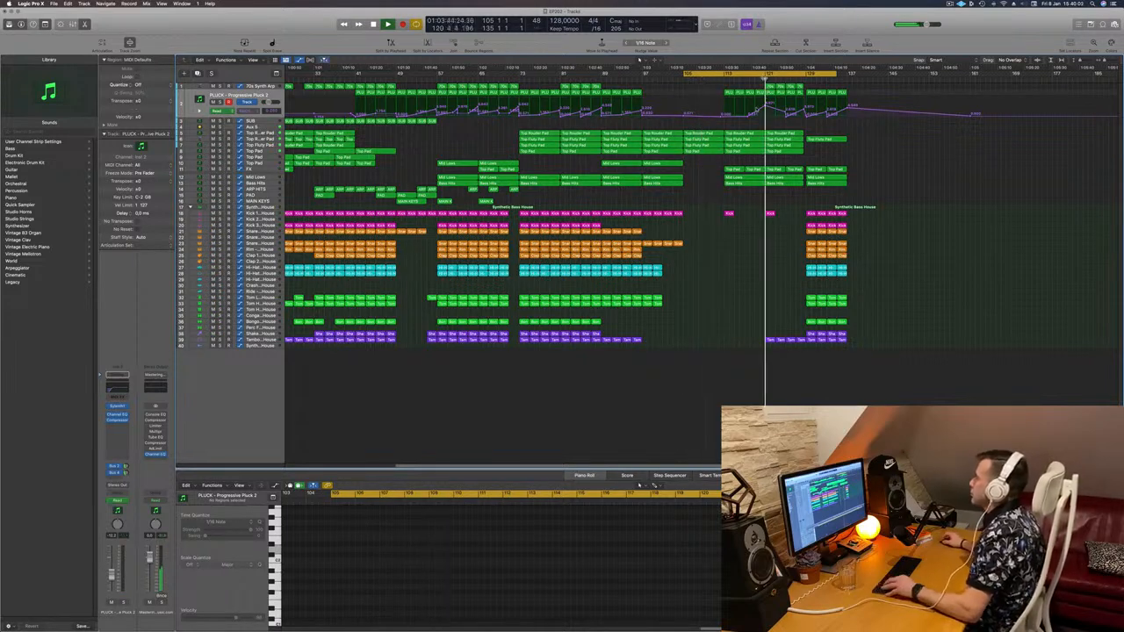
pyautogui.hscroll(-3, 743, 123)
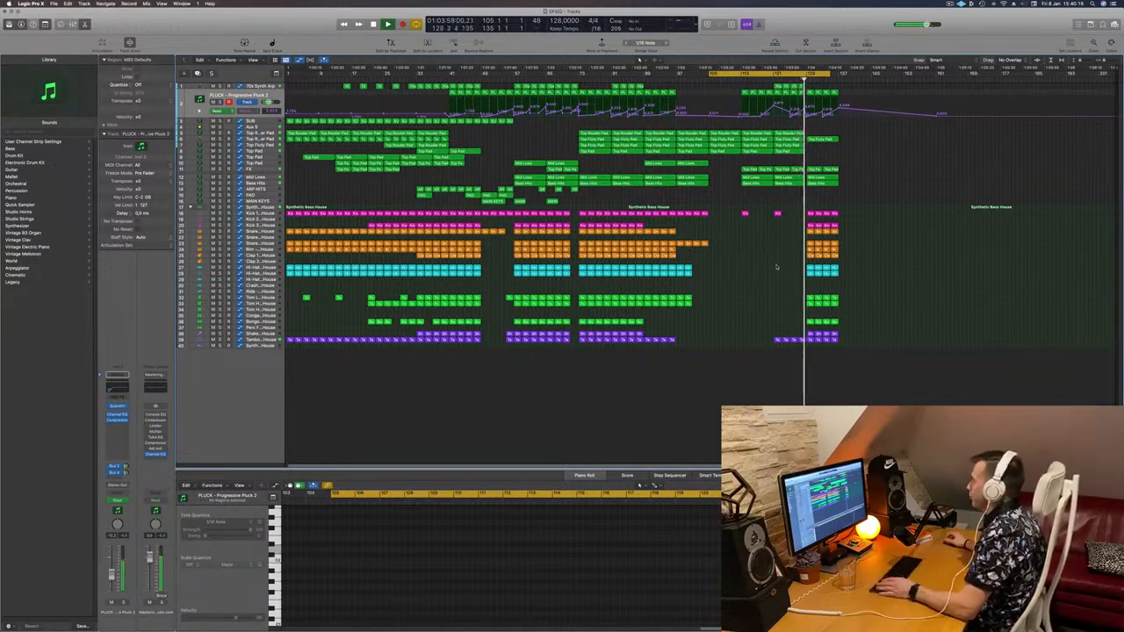
pyautogui.scroll(5, 765, 270)
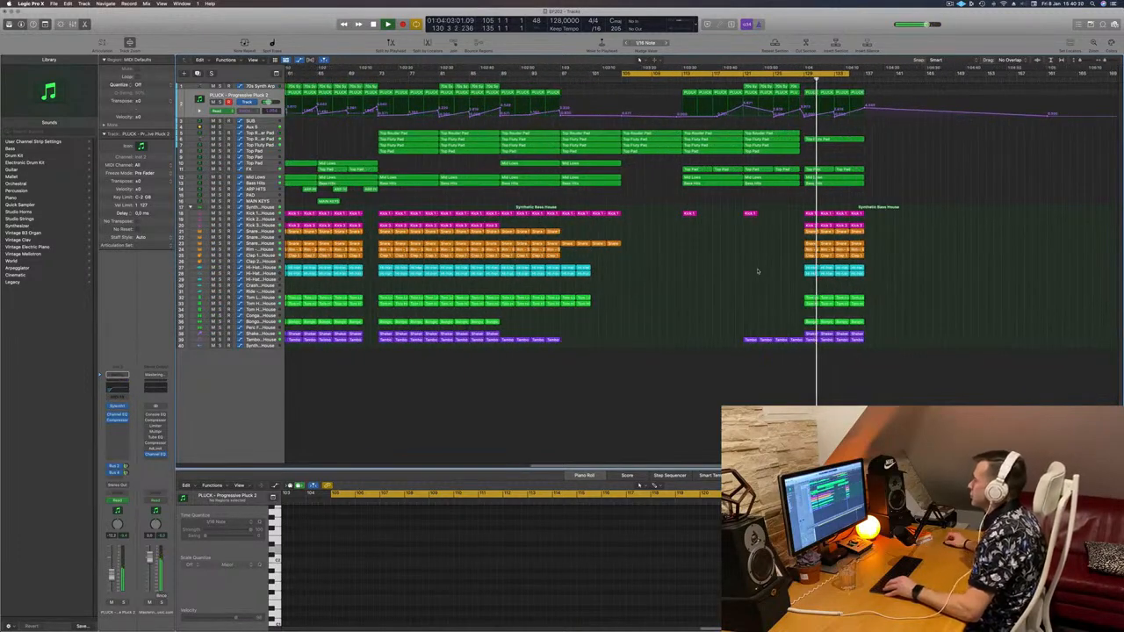
pyautogui.scroll(-2, 758, 271)
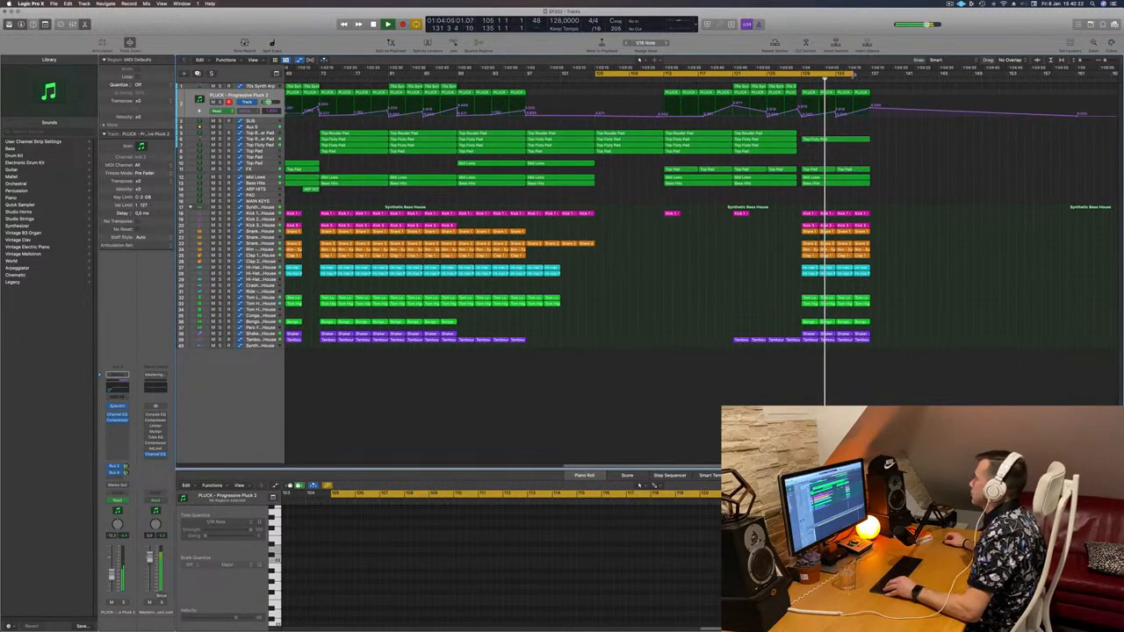
pyautogui.moveTo(852, 74); pyautogui.dragTo(871, 74)
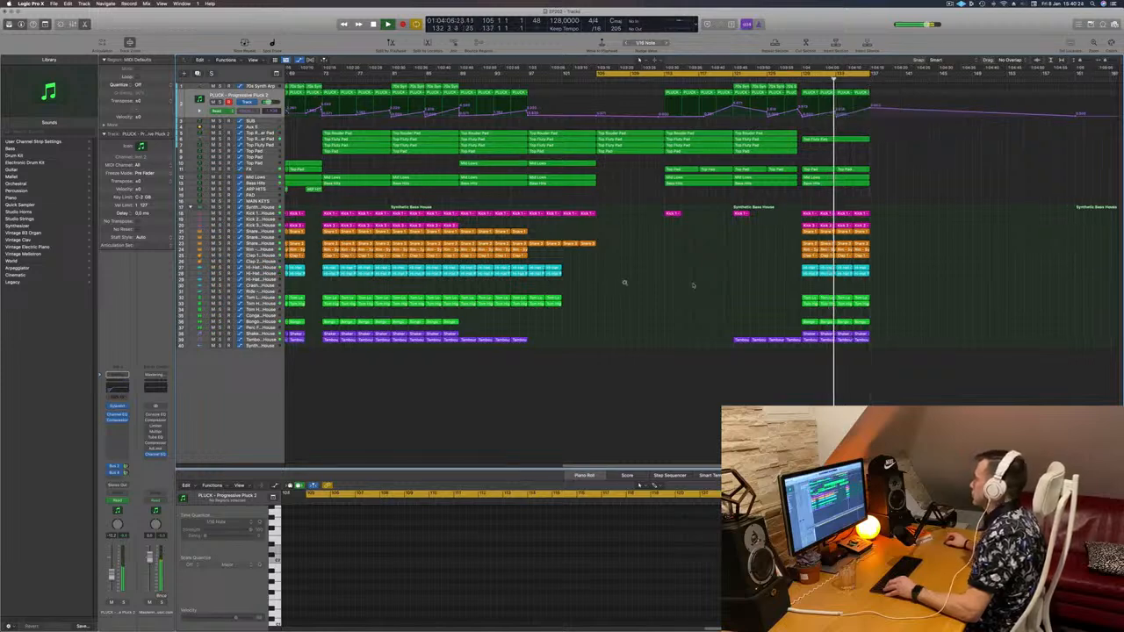
# Try copying all regions between bars 57 and 73 to bar 137 and undo the copy
pyautogui.scroll(-3, 717, 283)
pyautogui.scroll(-2, 718, 283)
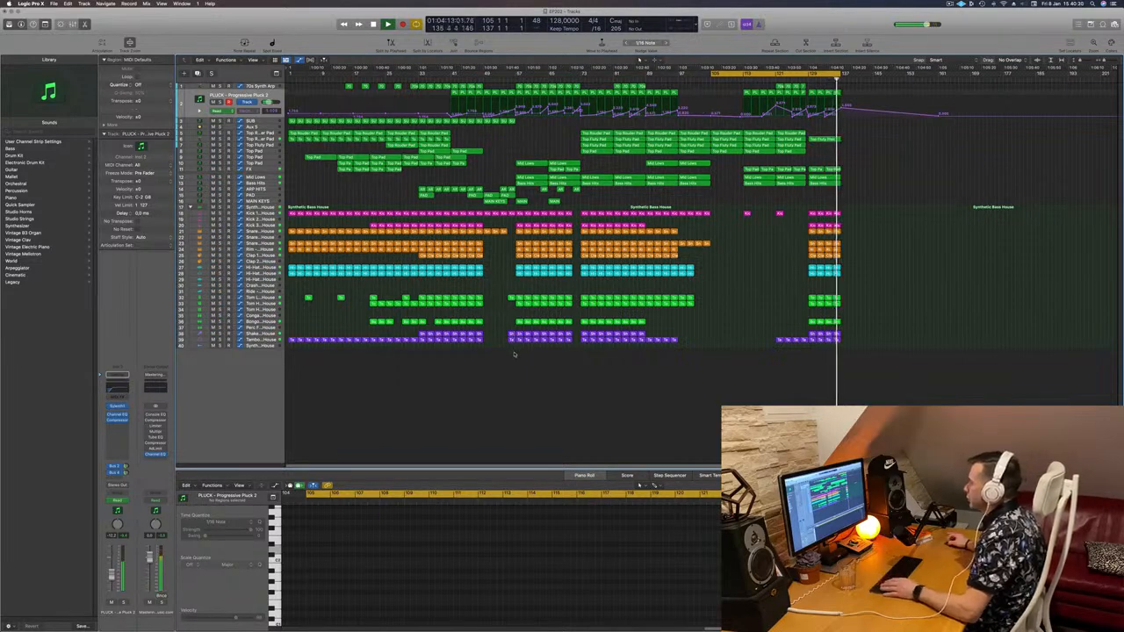
pyautogui.moveTo(511, 355); pyautogui.dragTo(570, 86)
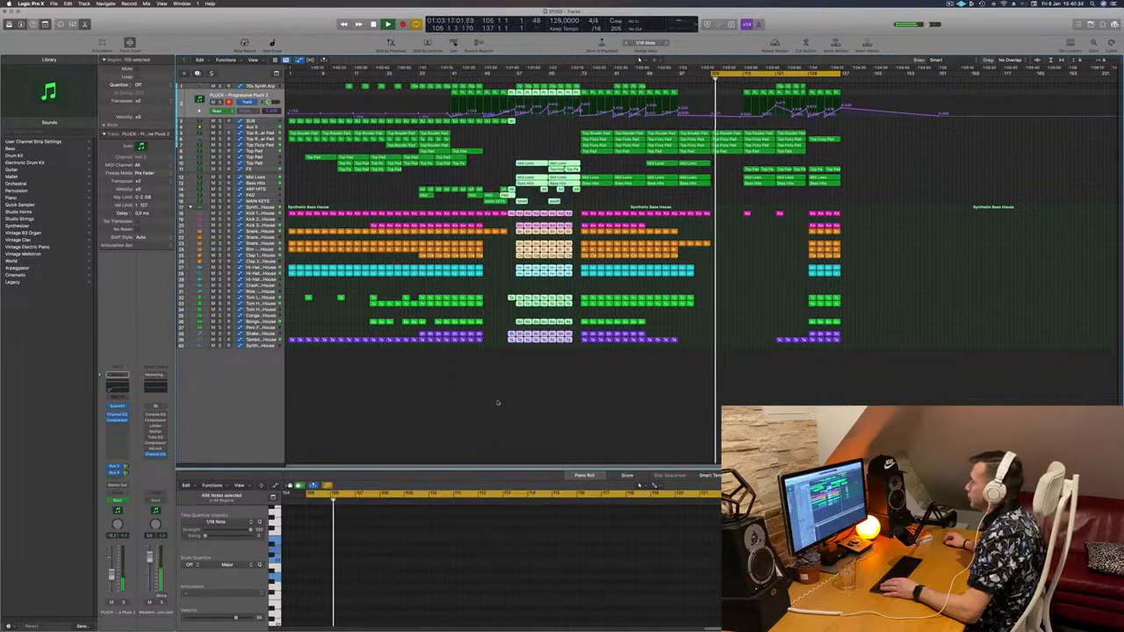
pyautogui.moveTo(517, 353); pyautogui.dragTo(850, 95)
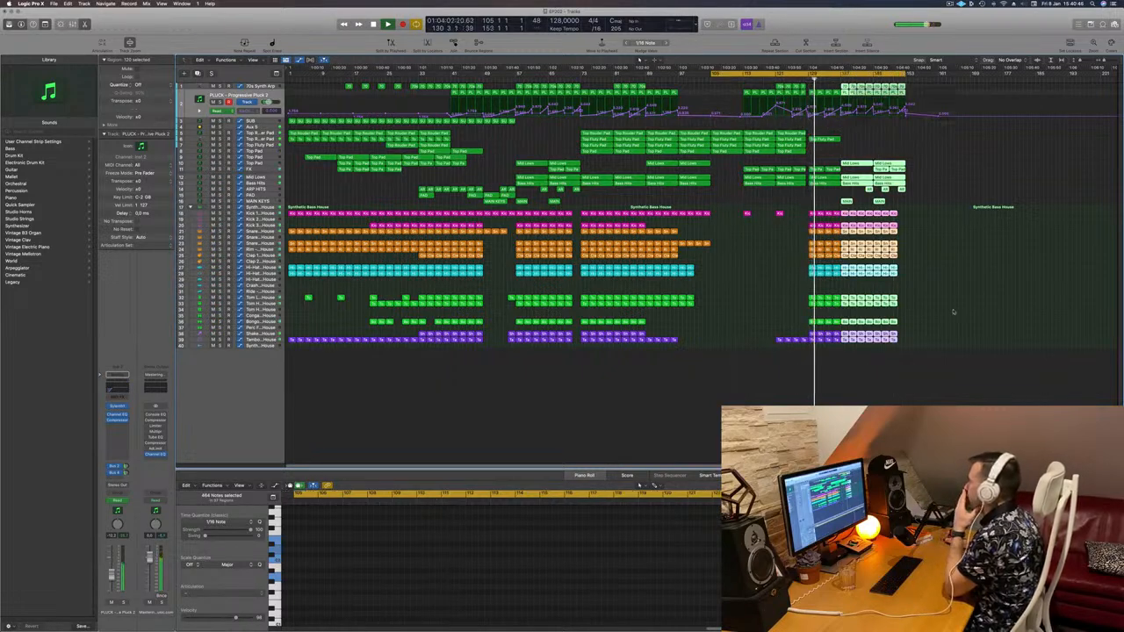
pyautogui.click(927, 279)
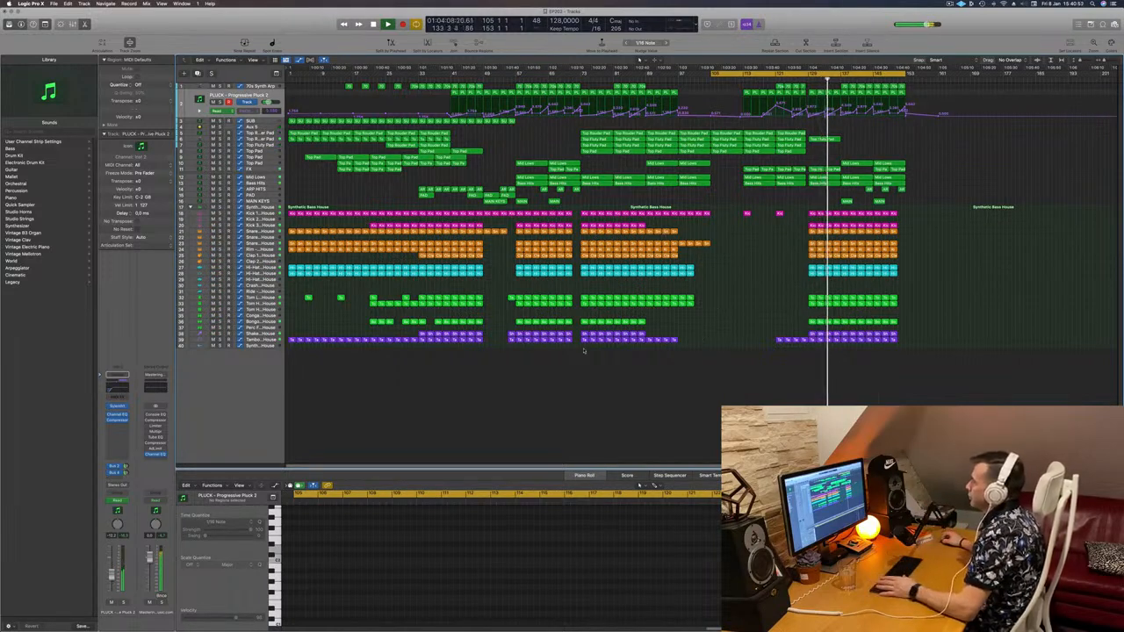
pyautogui.moveTo(580, 356); pyautogui.dragTo(620, 224)
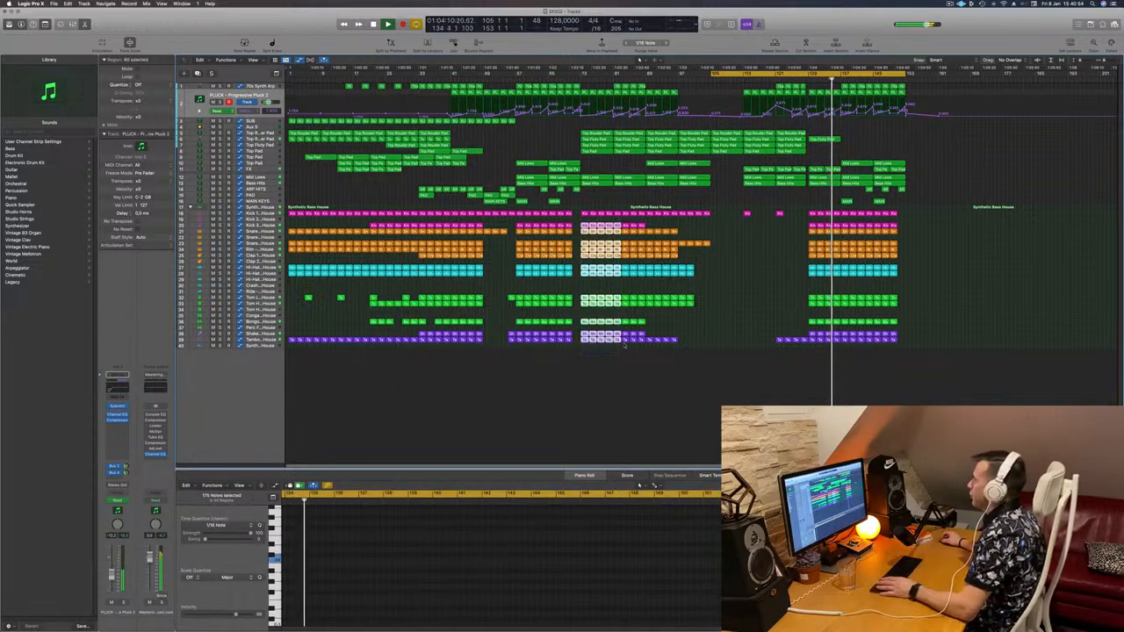
pyautogui.press('super+z')
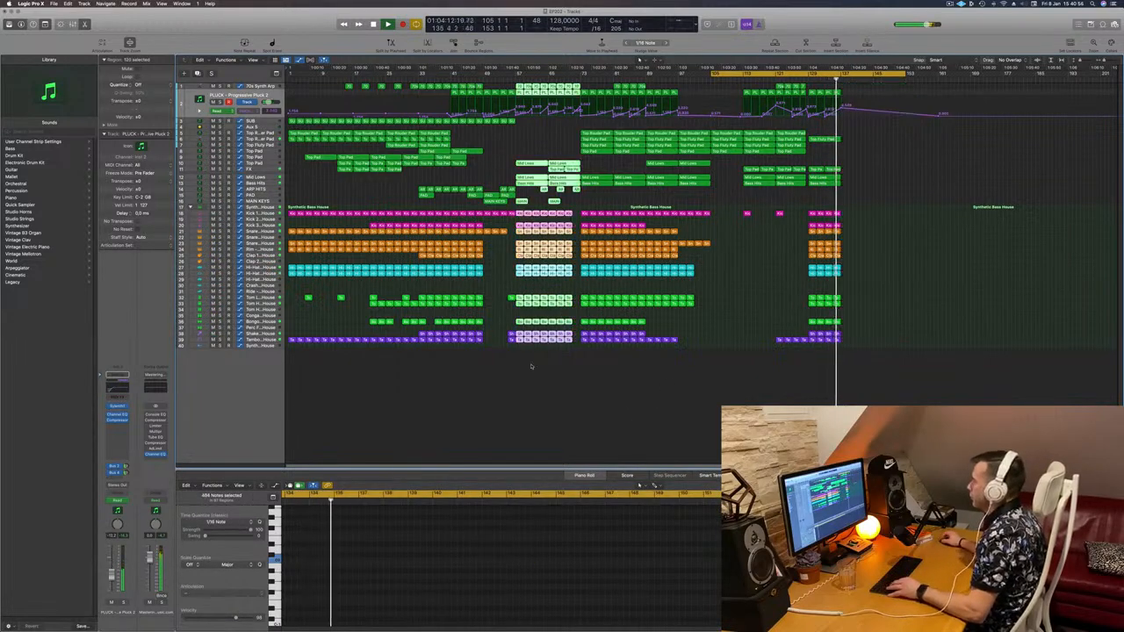
# Copy all regions between bars 57 and 89 so the copied section starts at bar 137
pyautogui.moveTo(520, 356); pyautogui.dragTo(646, 77)
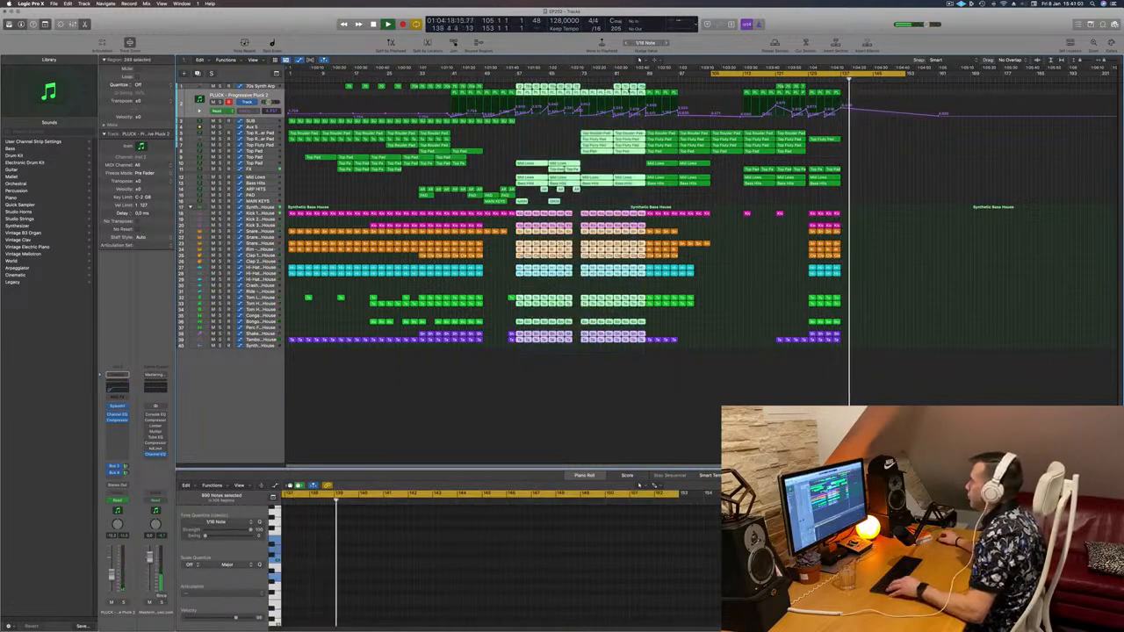
pyautogui.moveTo(525, 88); pyautogui.dragTo(852, 90)
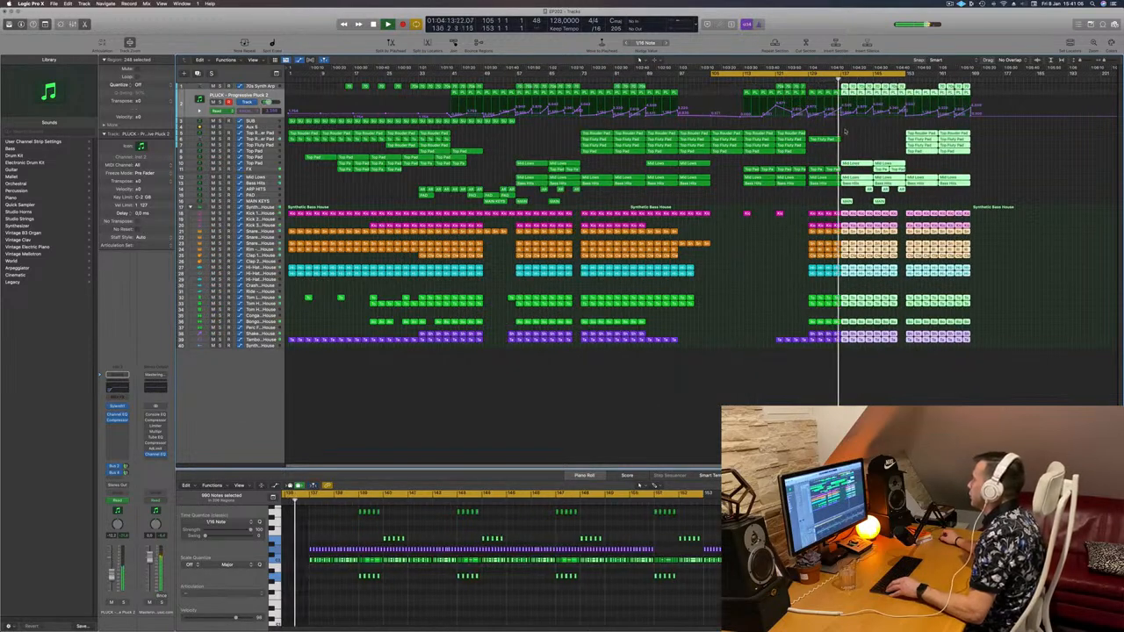
pyautogui.click(863, 147)
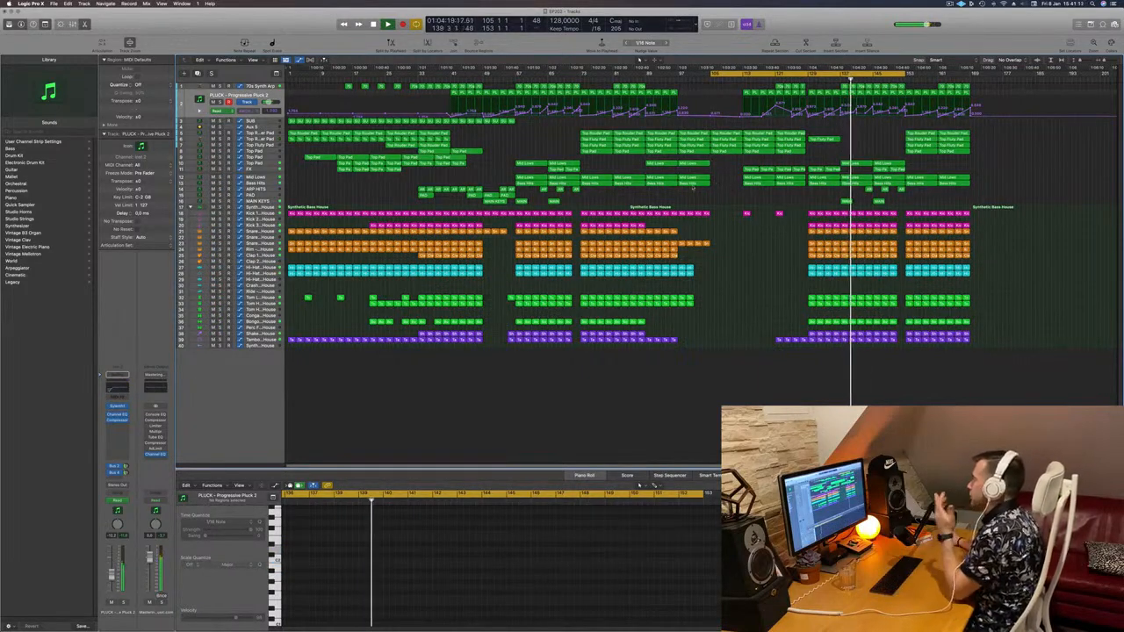
# Replay from bar 105 and copy the MAIN KEYS region at bar 49 to bar 113
pyautogui.click(496, 201)
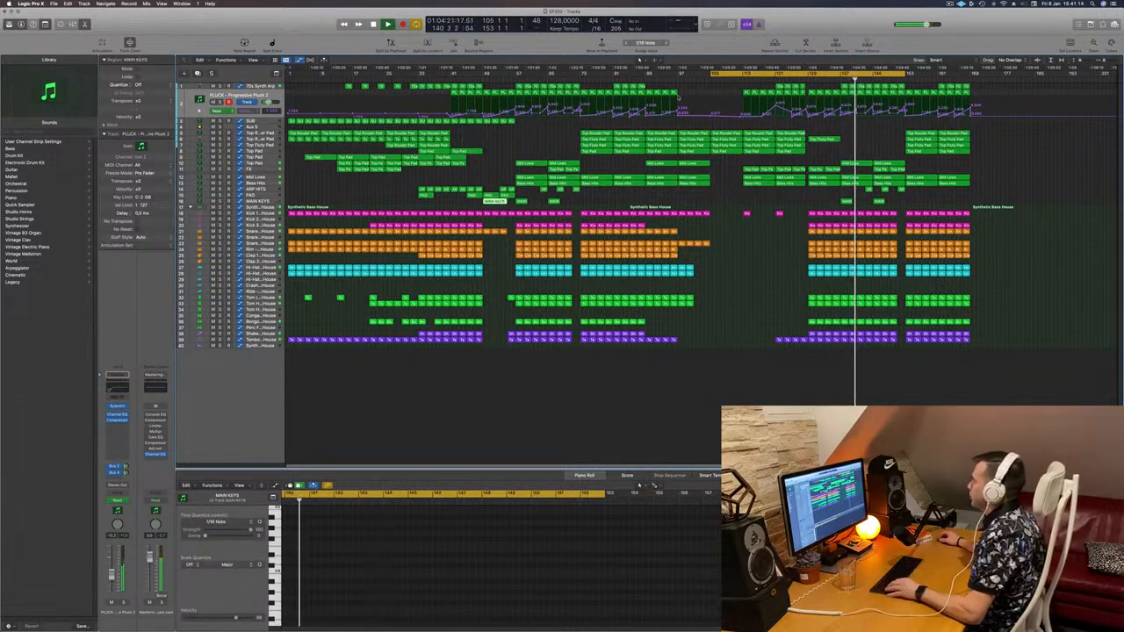
pyautogui.click(709, 78)
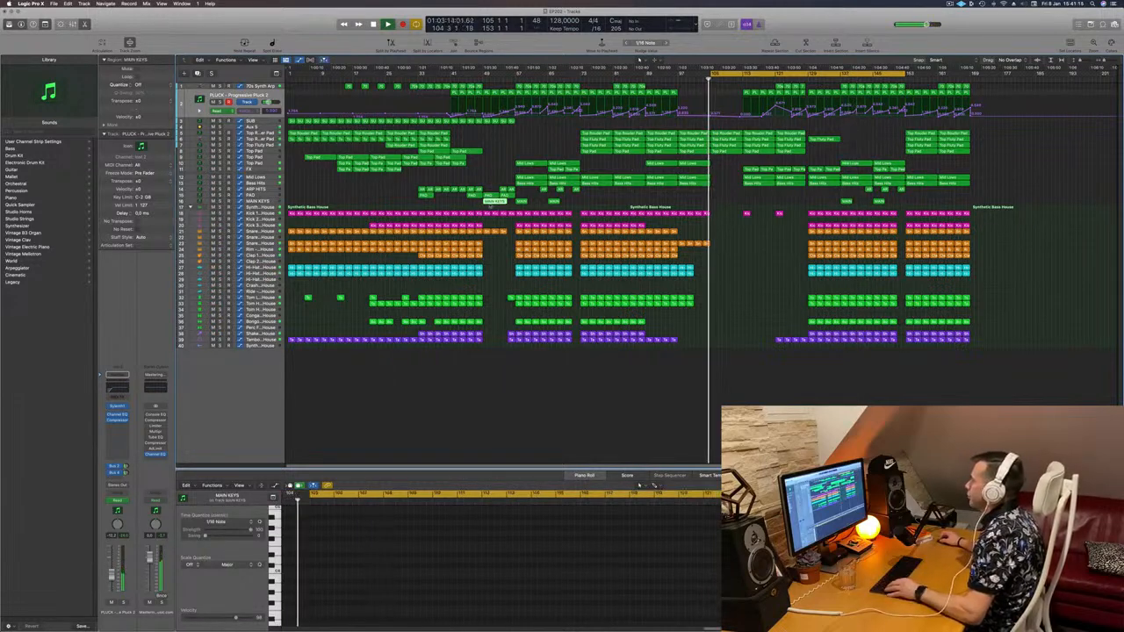
pyautogui.moveTo(497, 202); pyautogui.dragTo(755, 204)
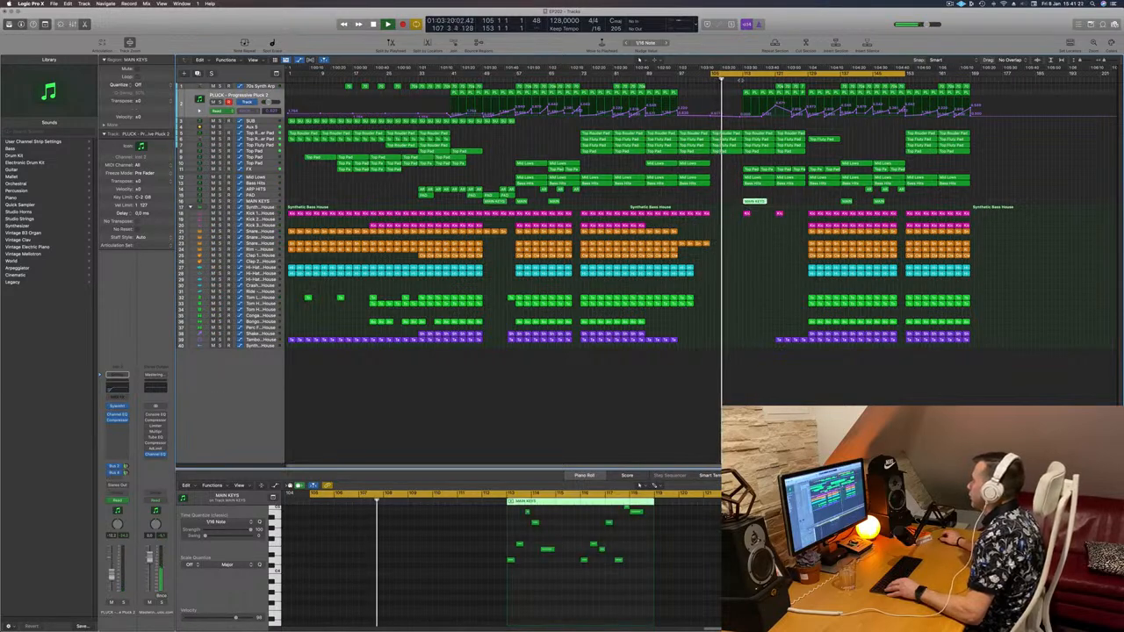
# Replay from bar 113 and replace its MAIN KEYS region with copies of the short bar 57 and 65 regions at bars 113 and 121
pyautogui.click(738, 78)
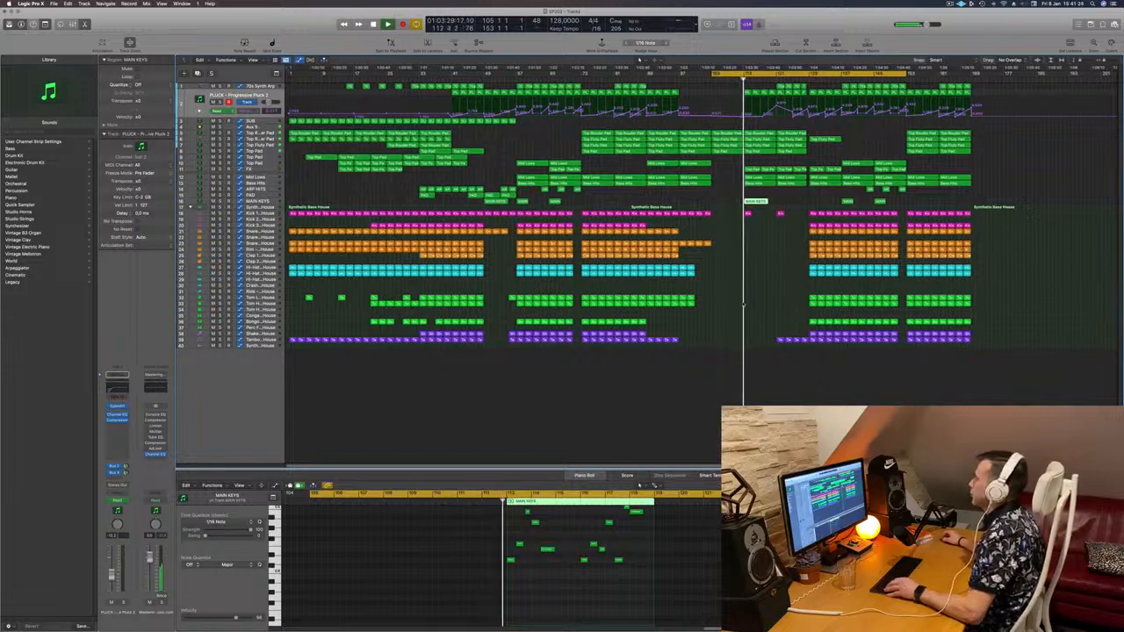
pyautogui.scroll(5, 784, 279)
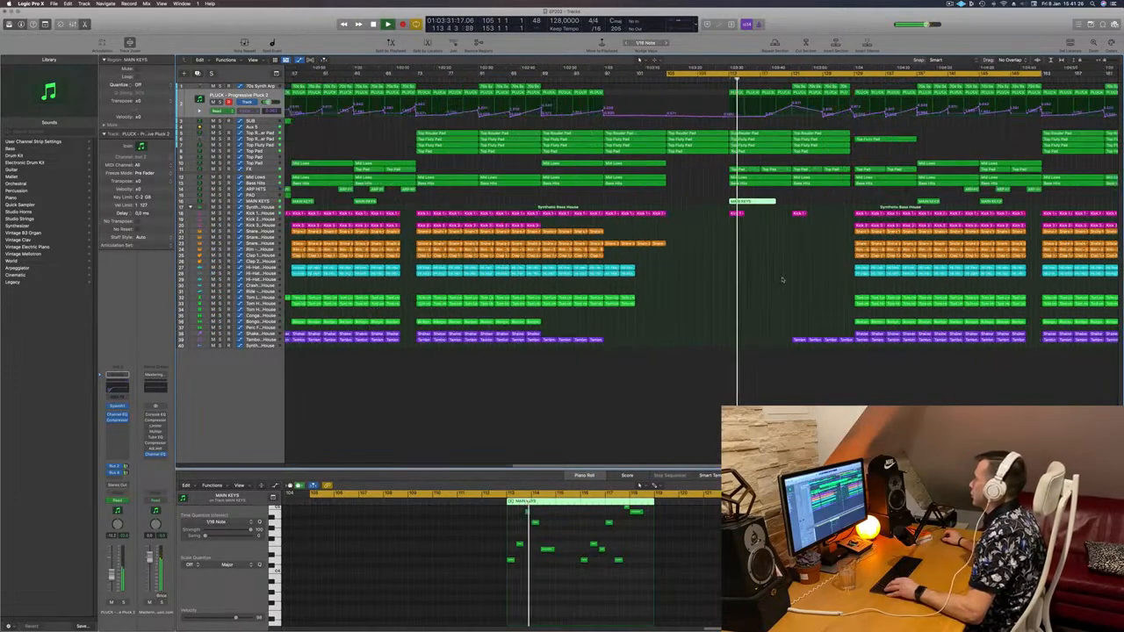
pyautogui.scroll(-5, 783, 278)
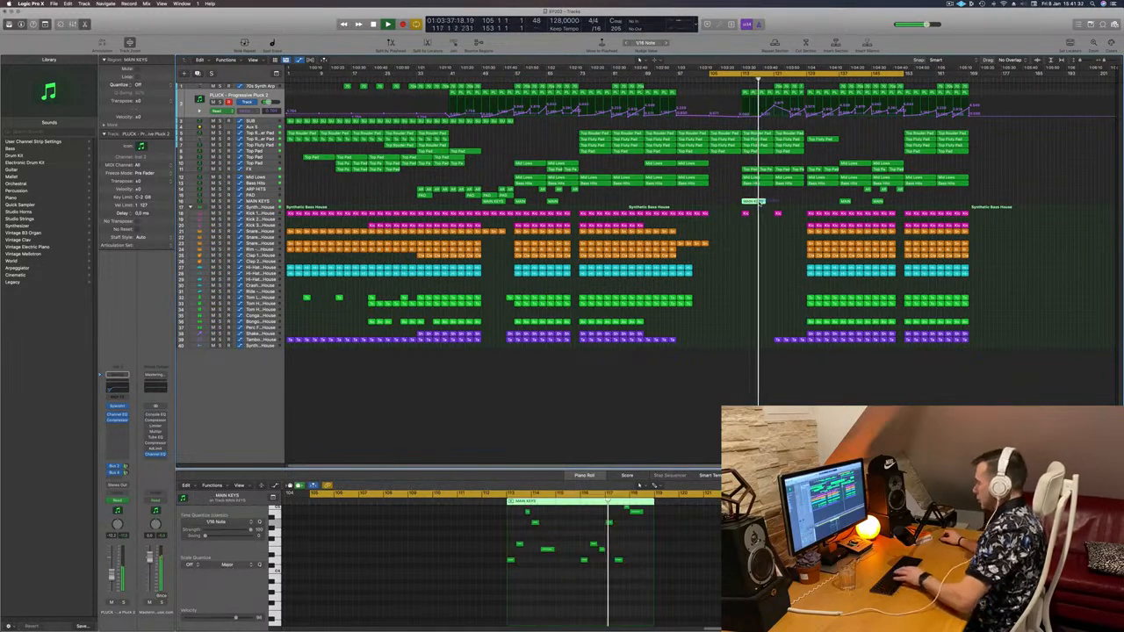
pyautogui.moveTo(575, 200); pyautogui.dragTo(747, 203)
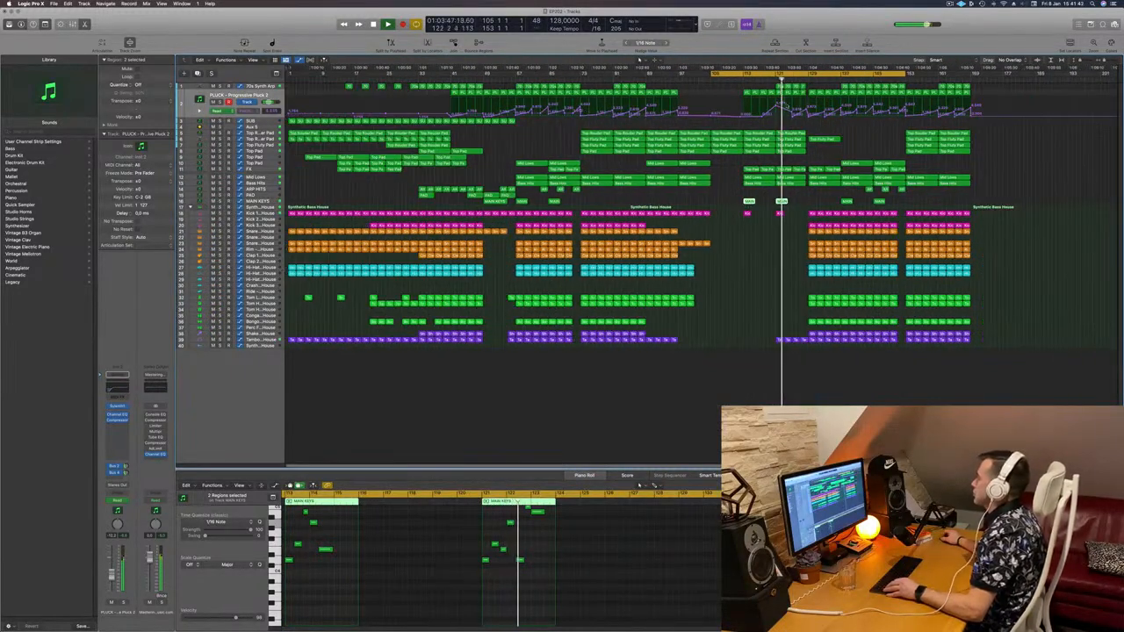
# Replay from bar 113, then move the two short MAIN KEYS regions eight bars earlier to bars 105 and 113
pyautogui.click(740, 80)
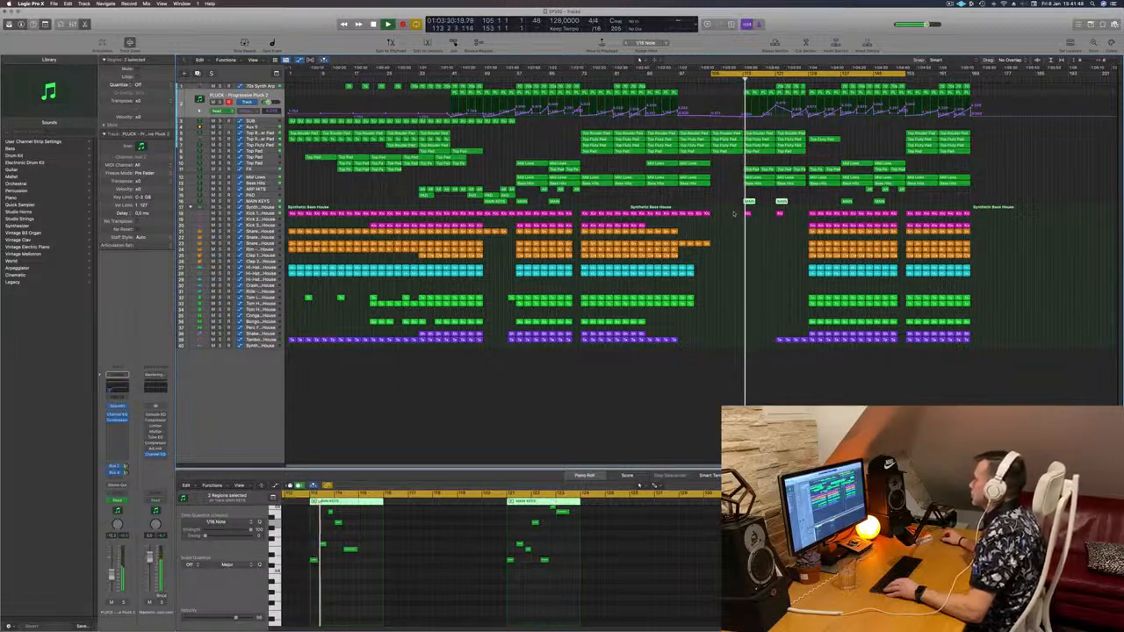
pyautogui.click(761, 215)
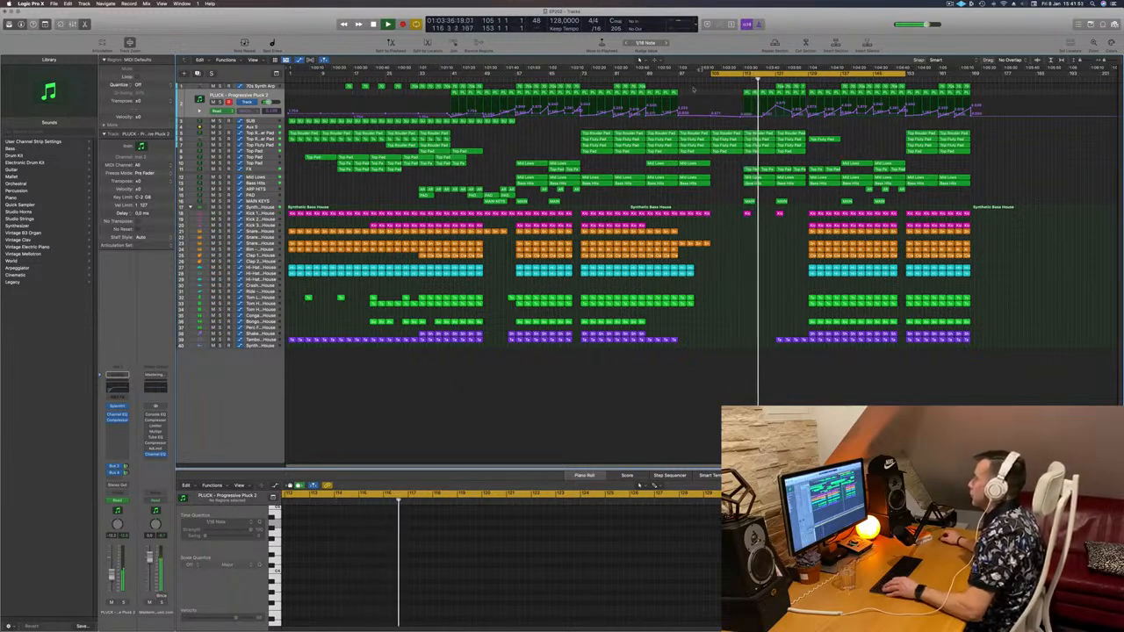
pyautogui.click(749, 202)
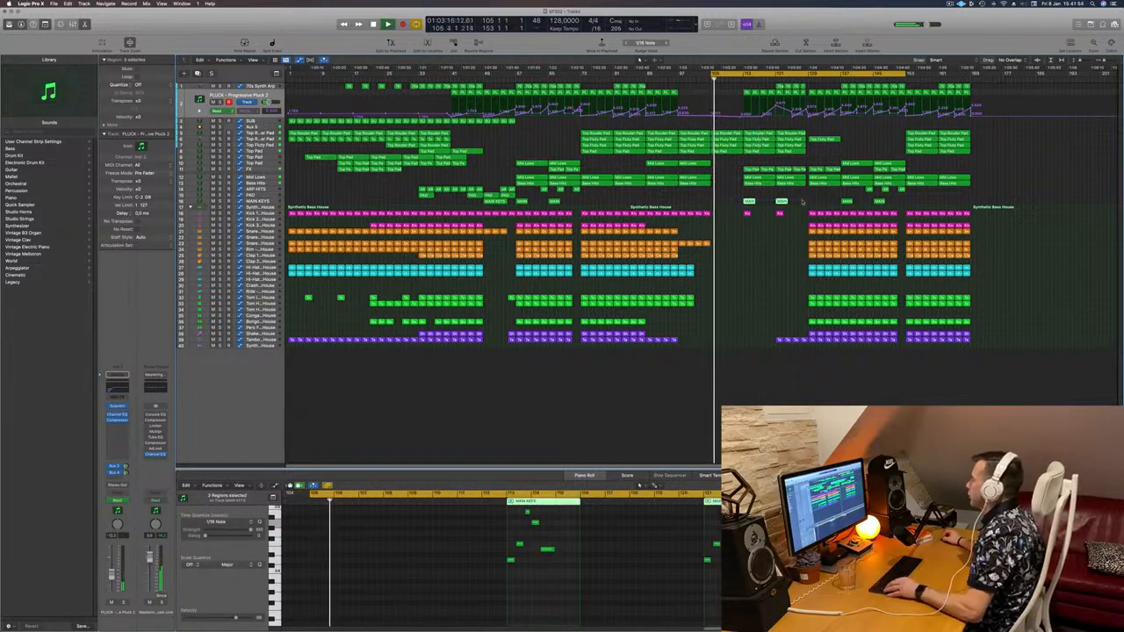
pyautogui.moveTo(749, 202); pyautogui.dragTo(714, 203)
pyautogui.click(727, 229)
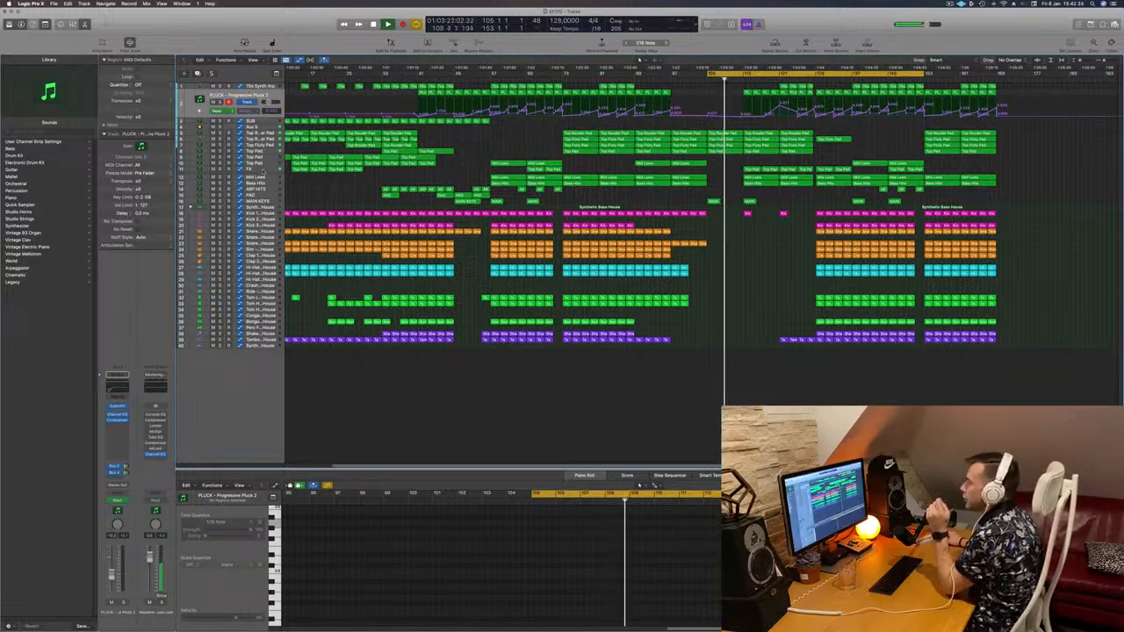
# Show the FX track's H-Delay feedback automation and add points that ramp it up between bars 105 and 113
pyautogui.click(267, 167)
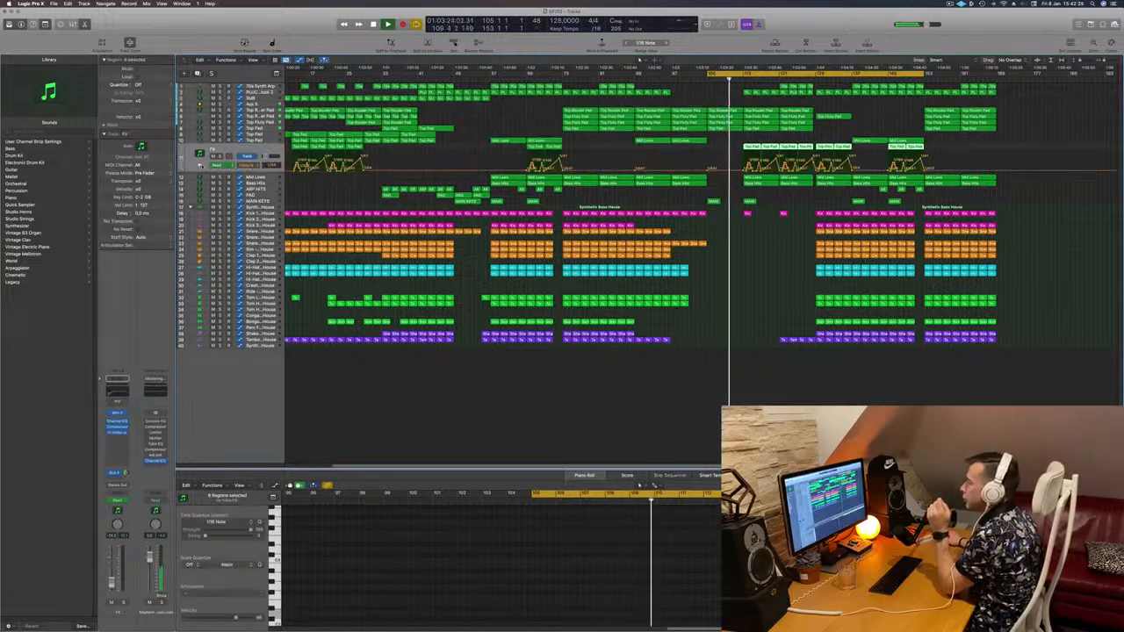
pyautogui.click(709, 141)
pyautogui.click(199, 165)
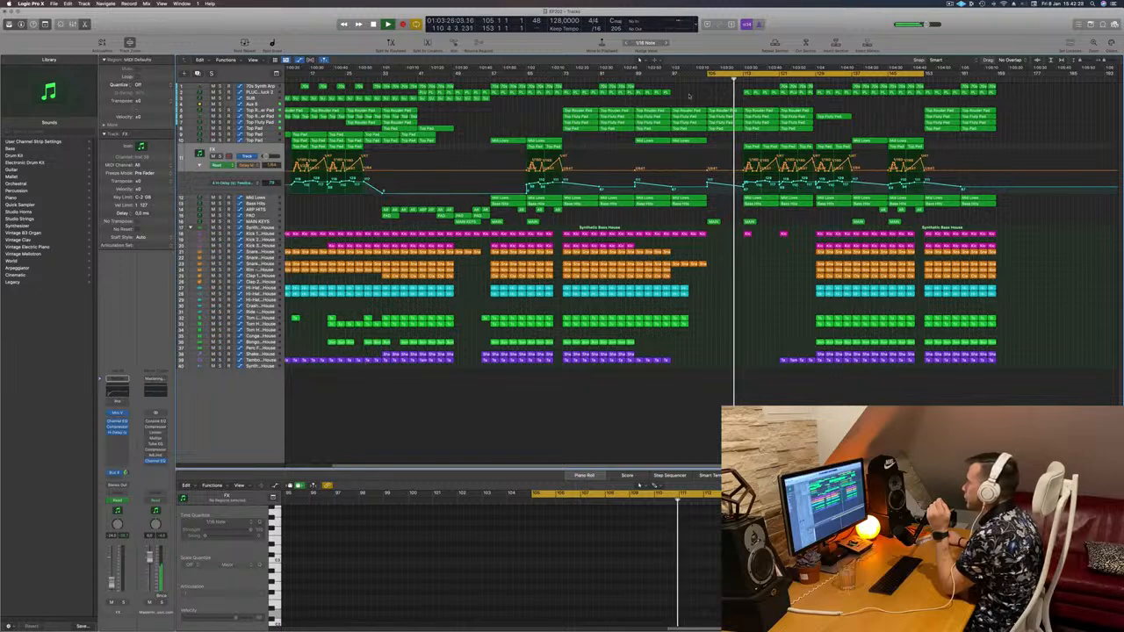
pyautogui.hotkey('shift', ',')
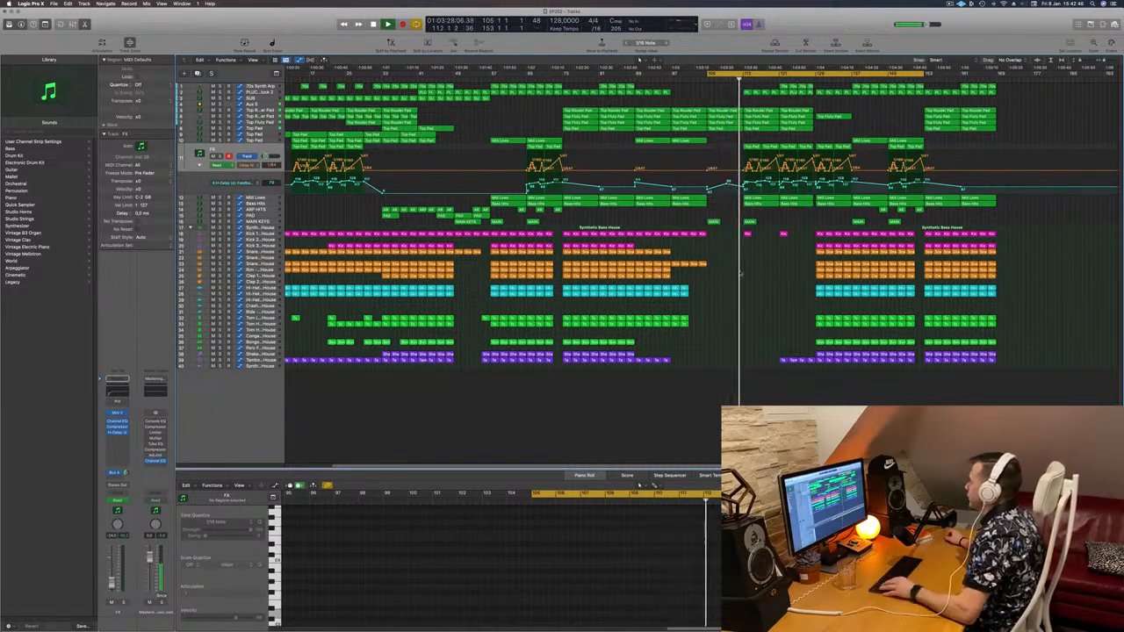
# Delete the Mid Lows region at bar 113 and play on through the breakdown
pyautogui.scroll(-1, 716, 238)
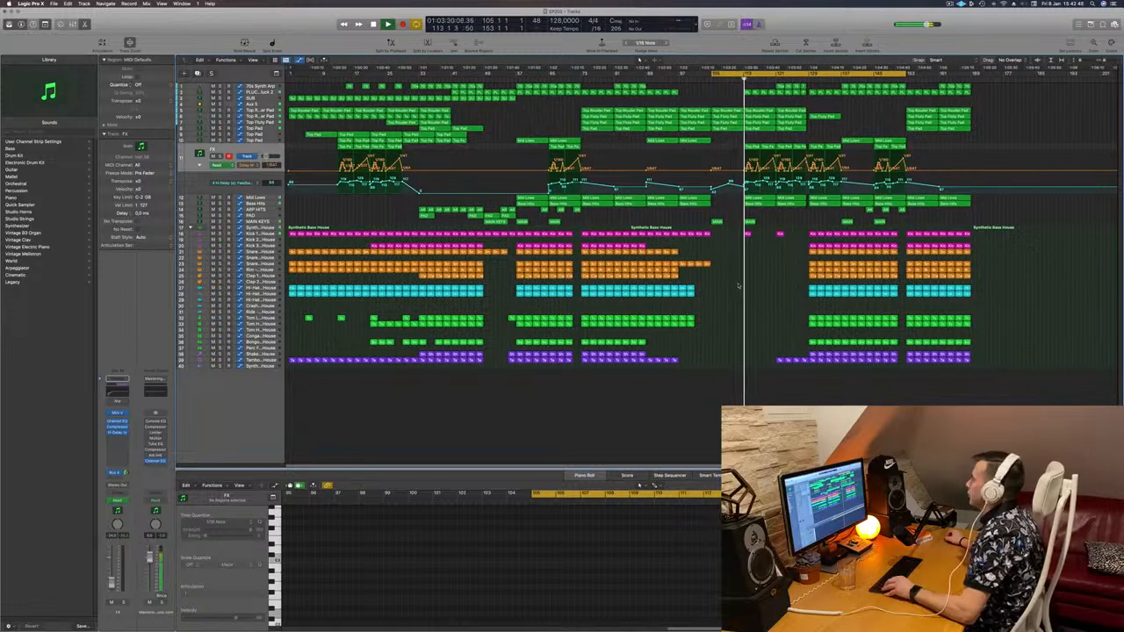
pyautogui.scroll(-1, 730, 306)
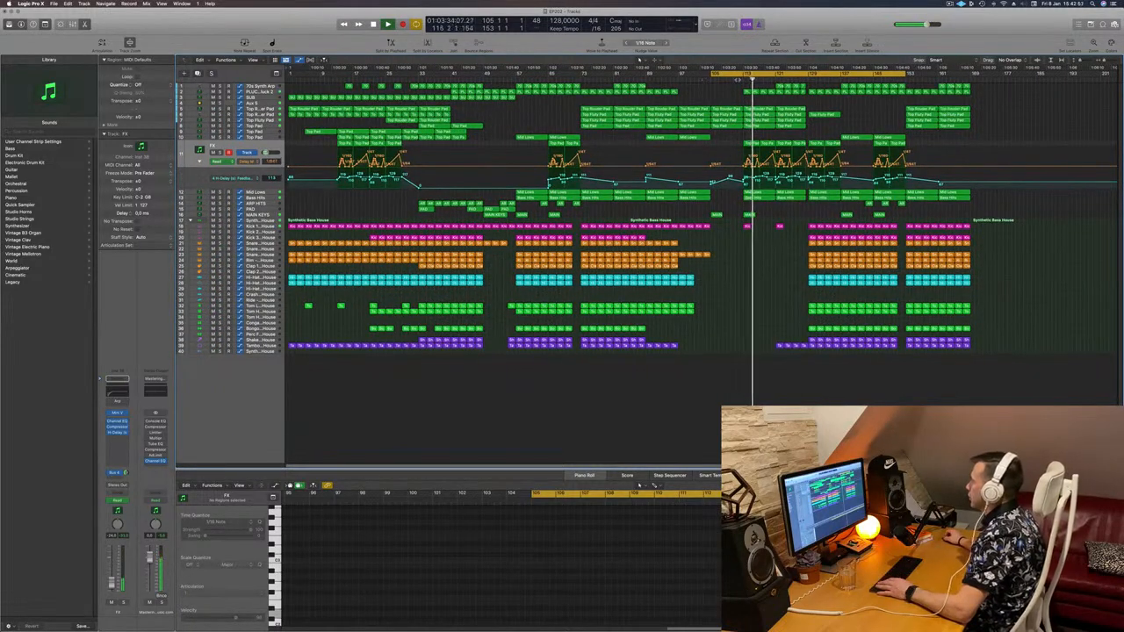
pyautogui.click(760, 194)
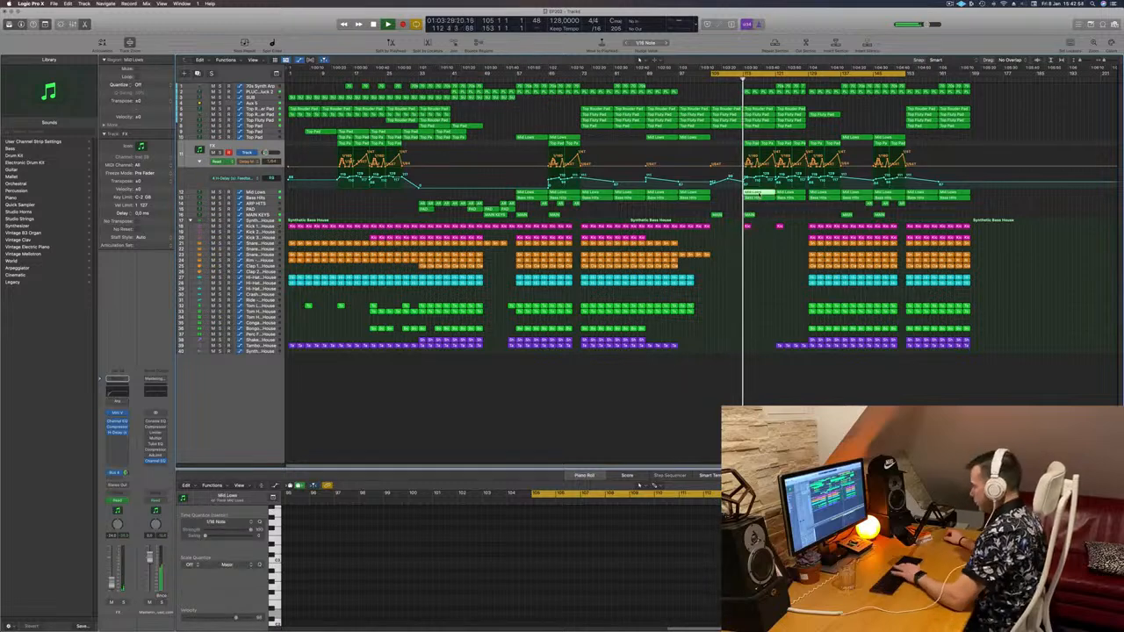
pyautogui.scroll(3, 769, 211)
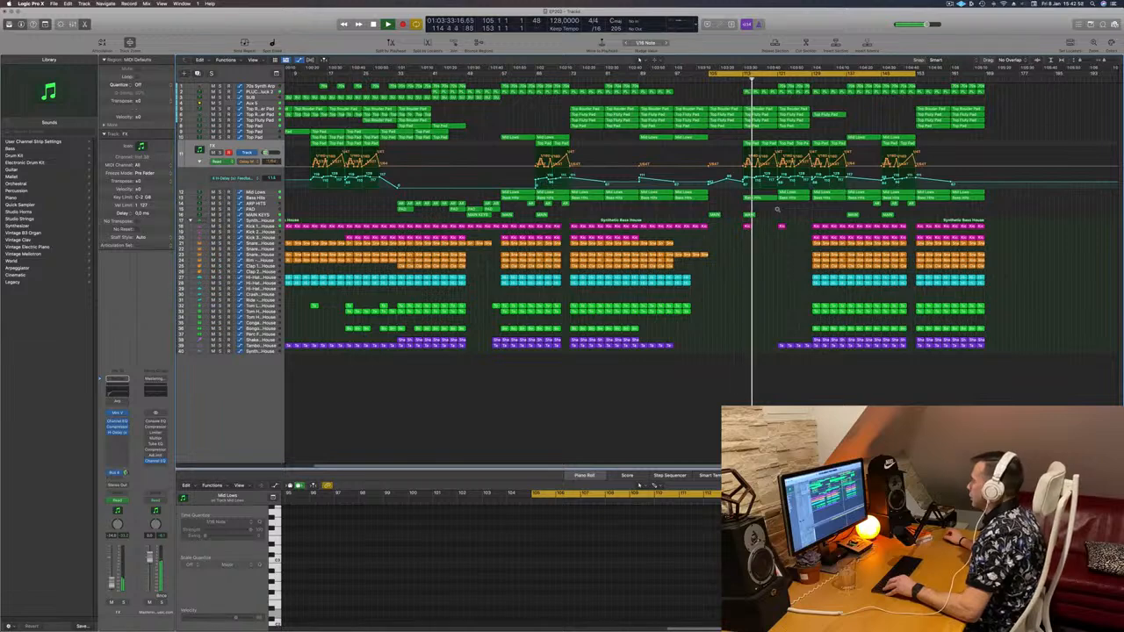
pyautogui.scroll(-1, 776, 210)
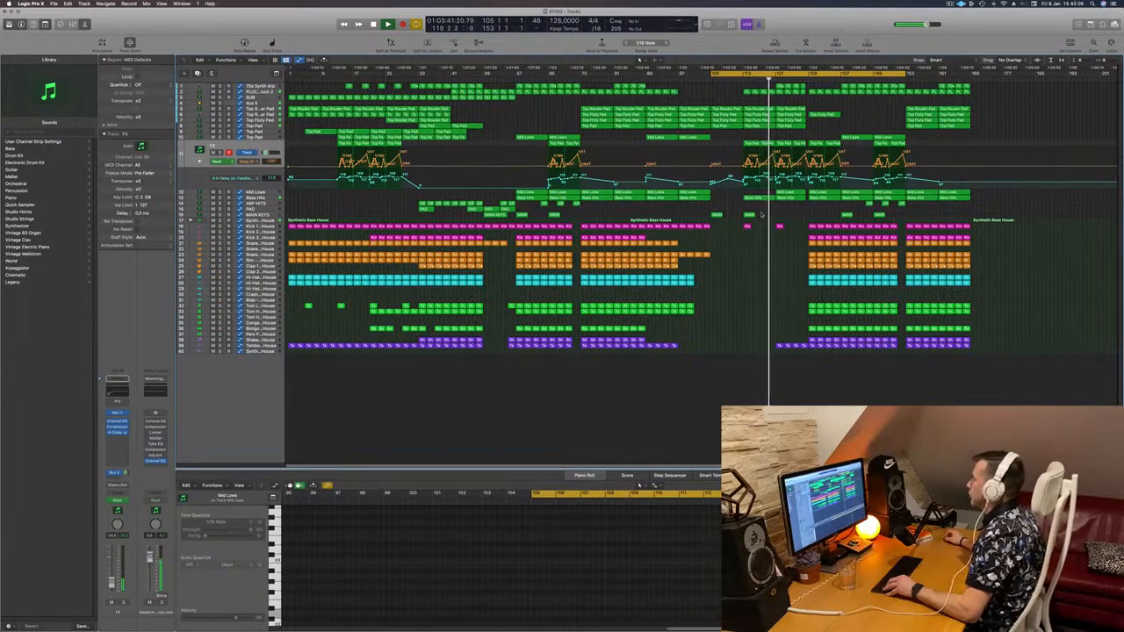
pyautogui.scroll(5, 762, 214)
pyautogui.scroll(-4, 769, 214)
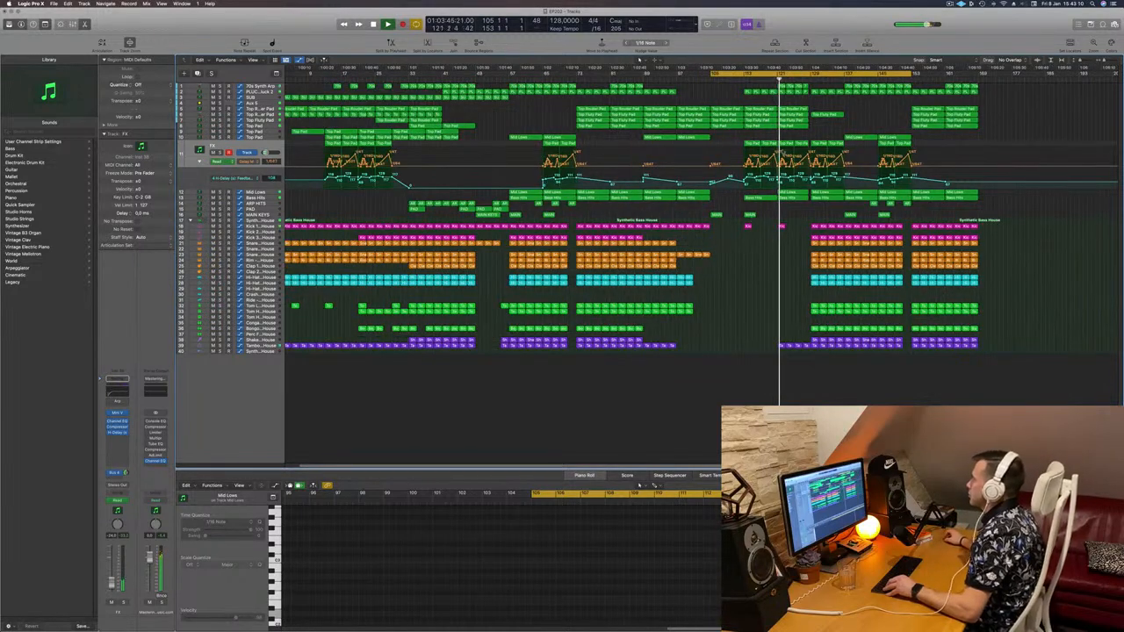
pyautogui.scroll(-2, 737, 88)
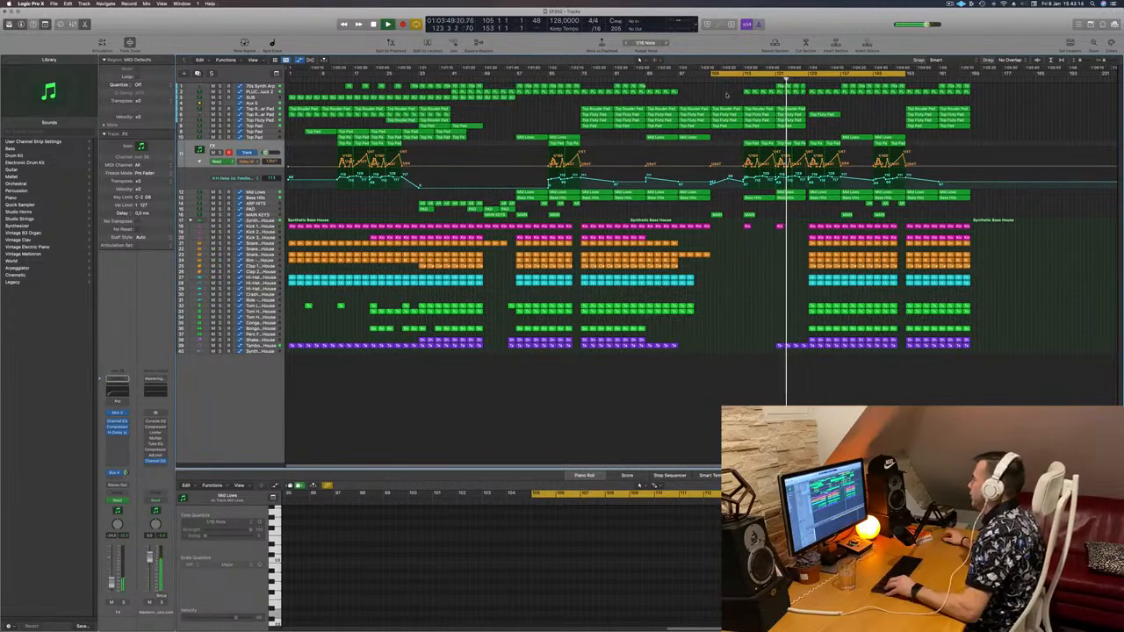
# Raise the FX track's H-Delay feedback automation just before bar 129 and replay from around bar 121
pyautogui.scroll(5, 728, 95)
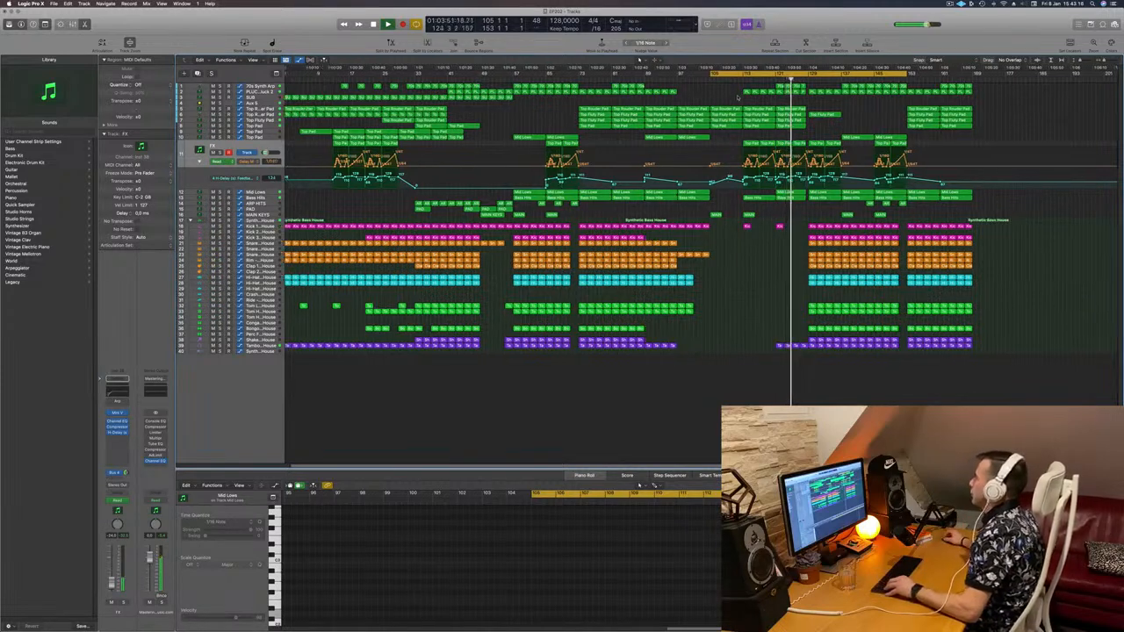
pyautogui.scroll(5, 775, 255)
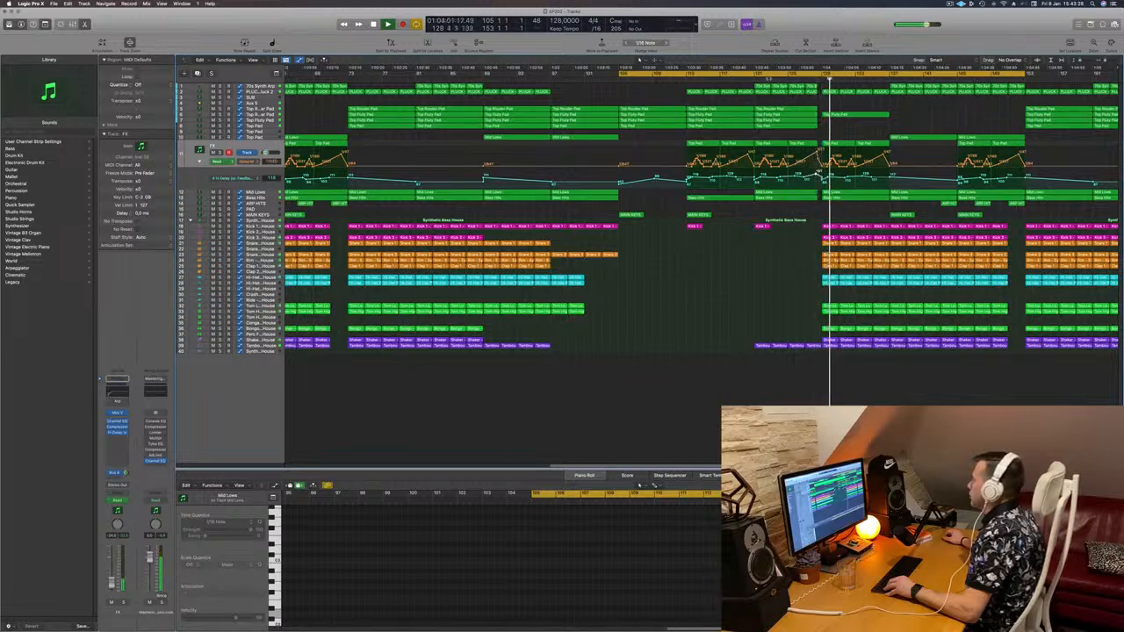
pyautogui.click(754, 80)
pyautogui.scroll(-2, 764, 133)
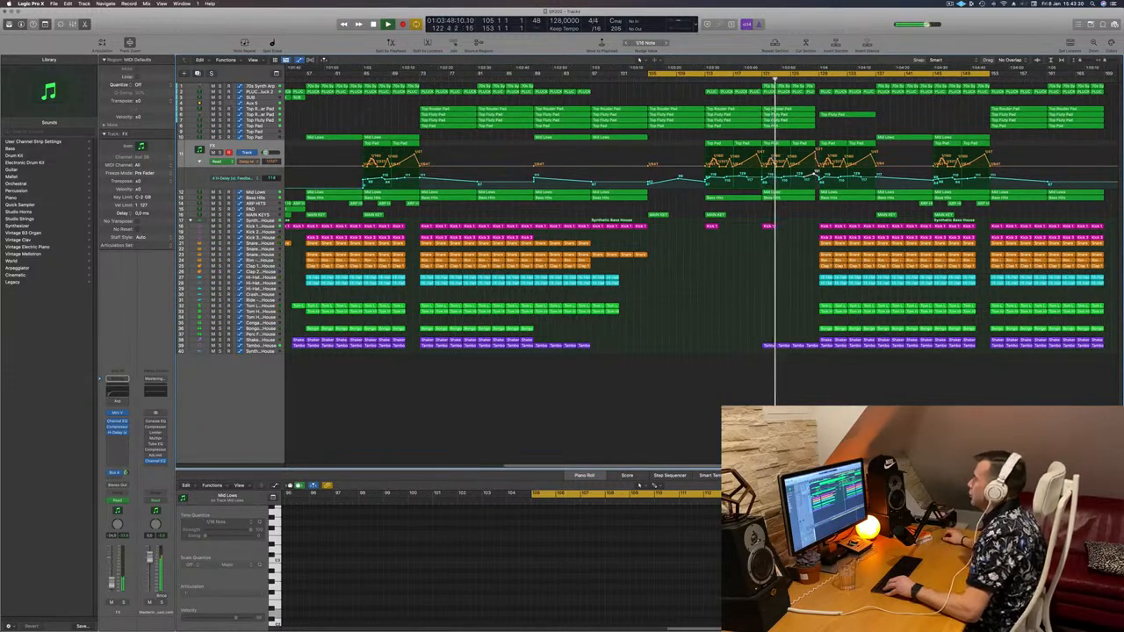
pyautogui.click(755, 79)
pyautogui.scroll(-3, 773, 122)
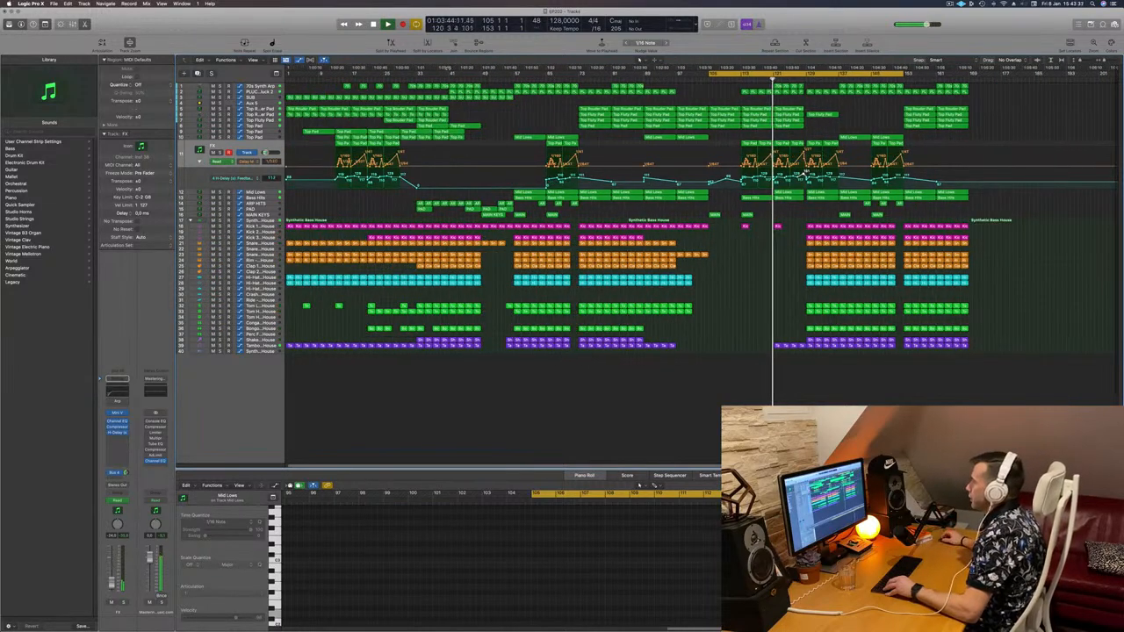
# Select the 70s Synth Arp track to work on its regions and automation
pyautogui.click(250, 89)
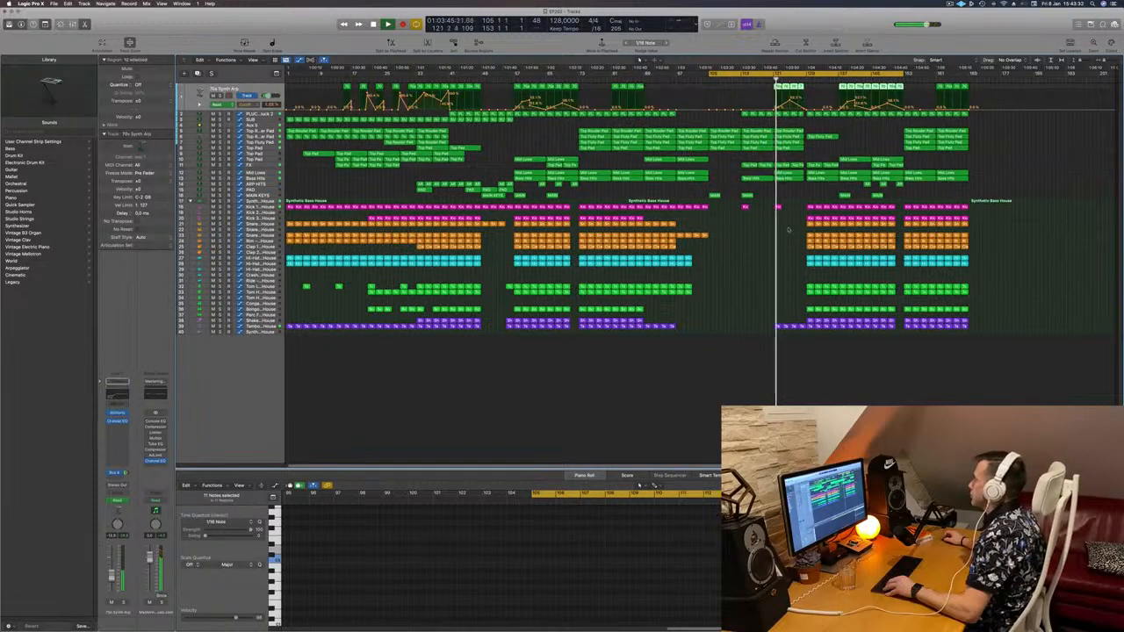
# Deselect the regions and listen through the arrangement from about bar 121 into the drum section starting at bar 129
pyautogui.click(737, 274)
pyautogui.scroll(5, 764, 274)
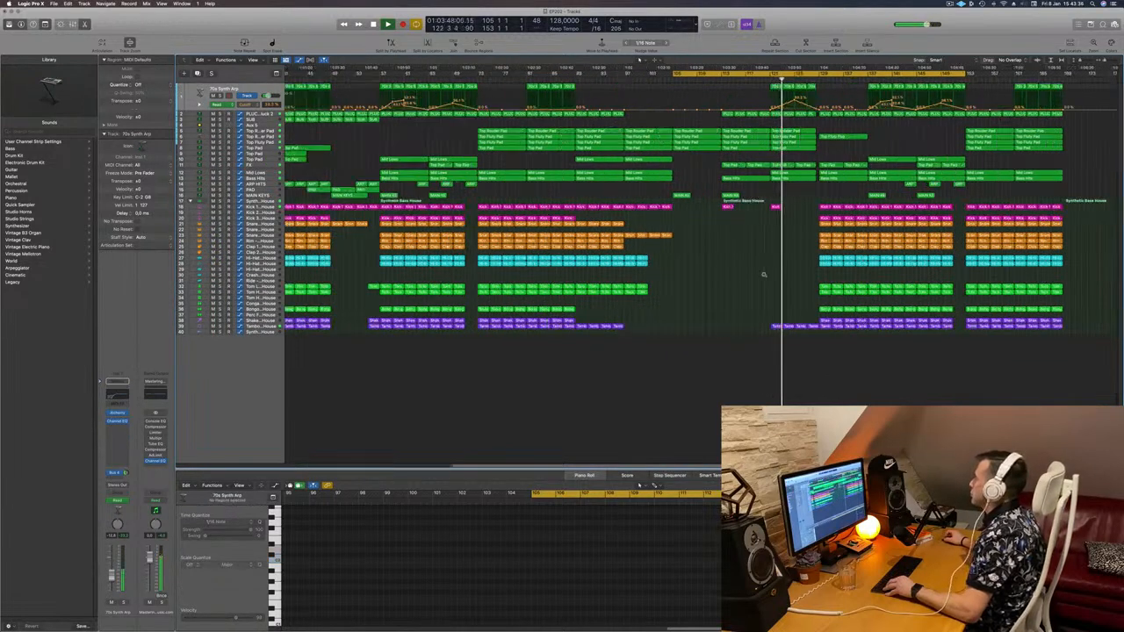
pyautogui.scroll(-3, 766, 274)
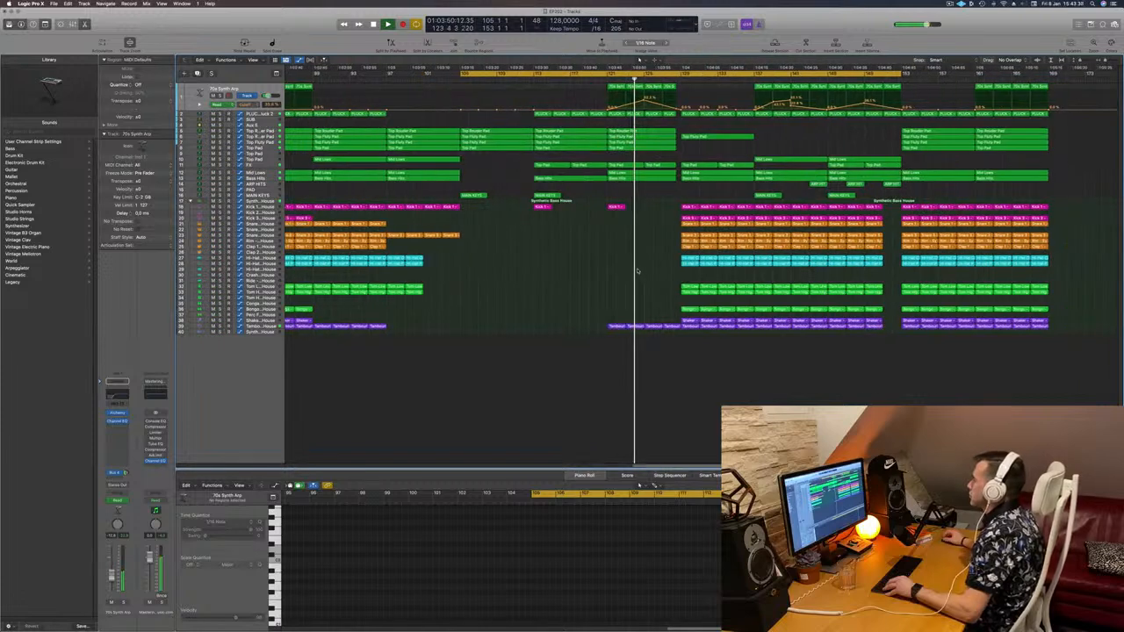
pyautogui.scroll(-2, 579, 271)
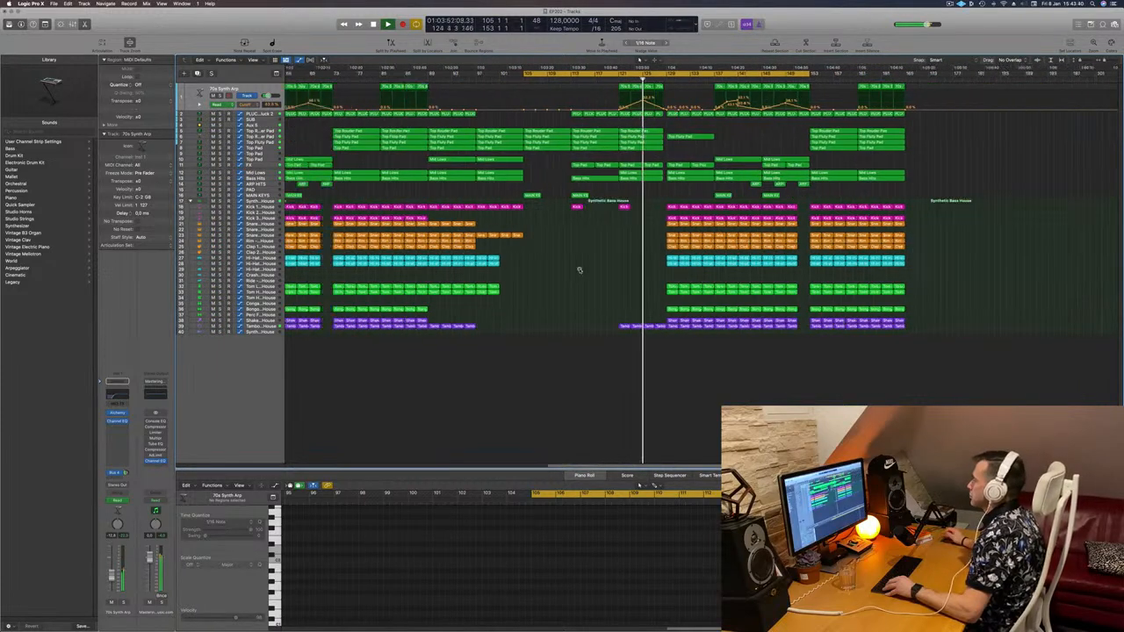
pyautogui.scroll(1, 580, 271)
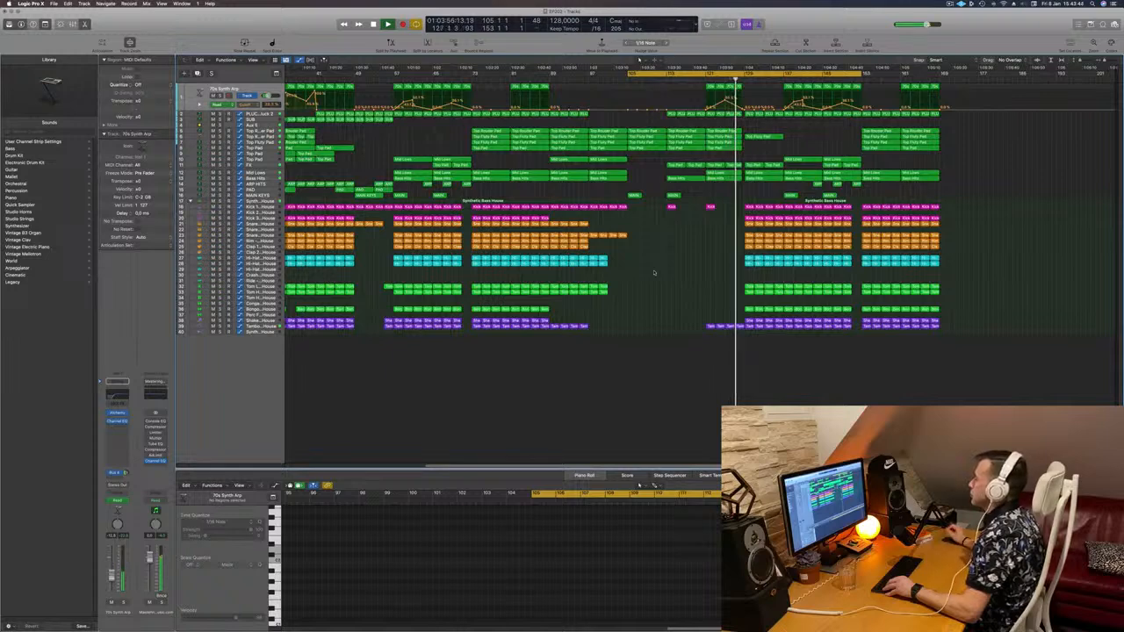
pyautogui.scroll(1, 658, 273)
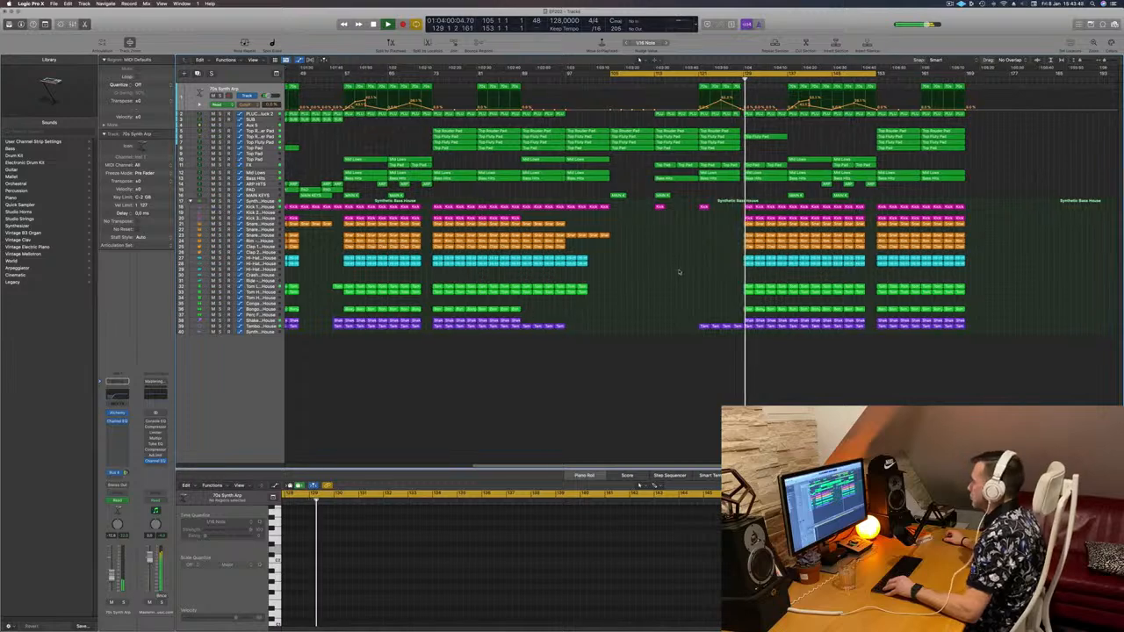
pyautogui.scroll(-2, 669, 273)
pyautogui.scroll(3, 679, 273)
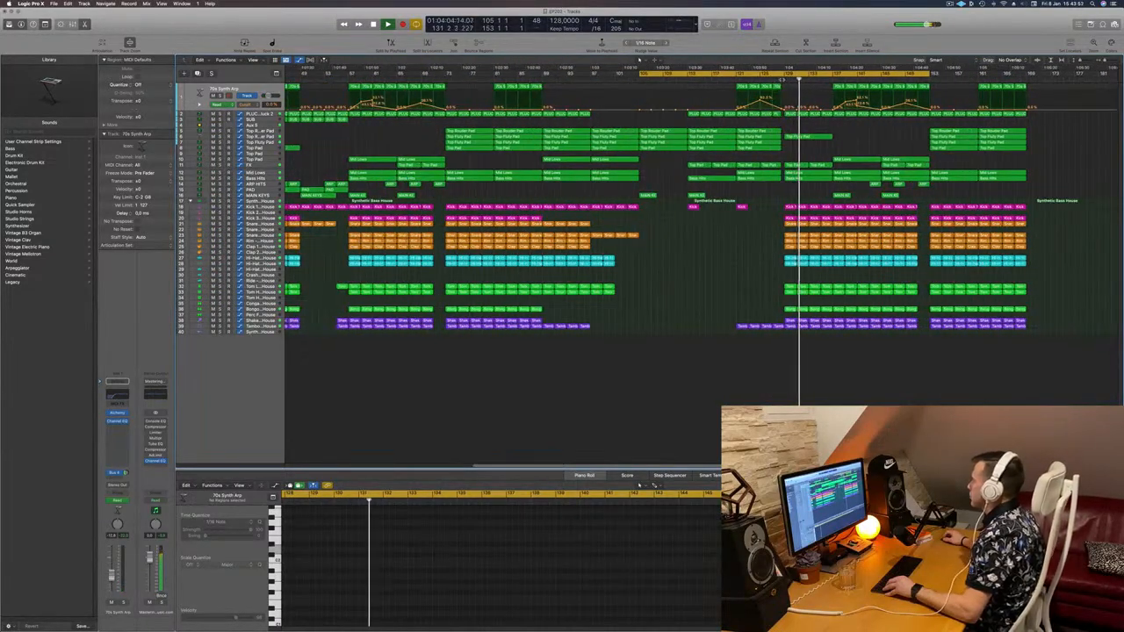
# Delete the Bass Hits region at bar 129 and replay the transition from just before it
pyautogui.click(782, 79)
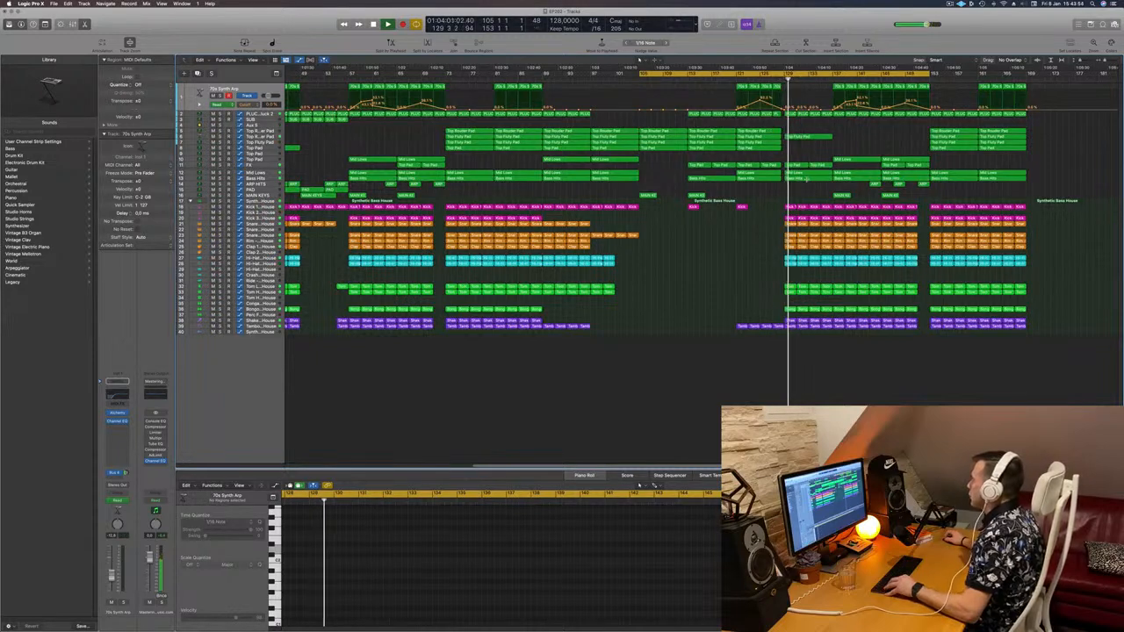
pyautogui.click(800, 180)
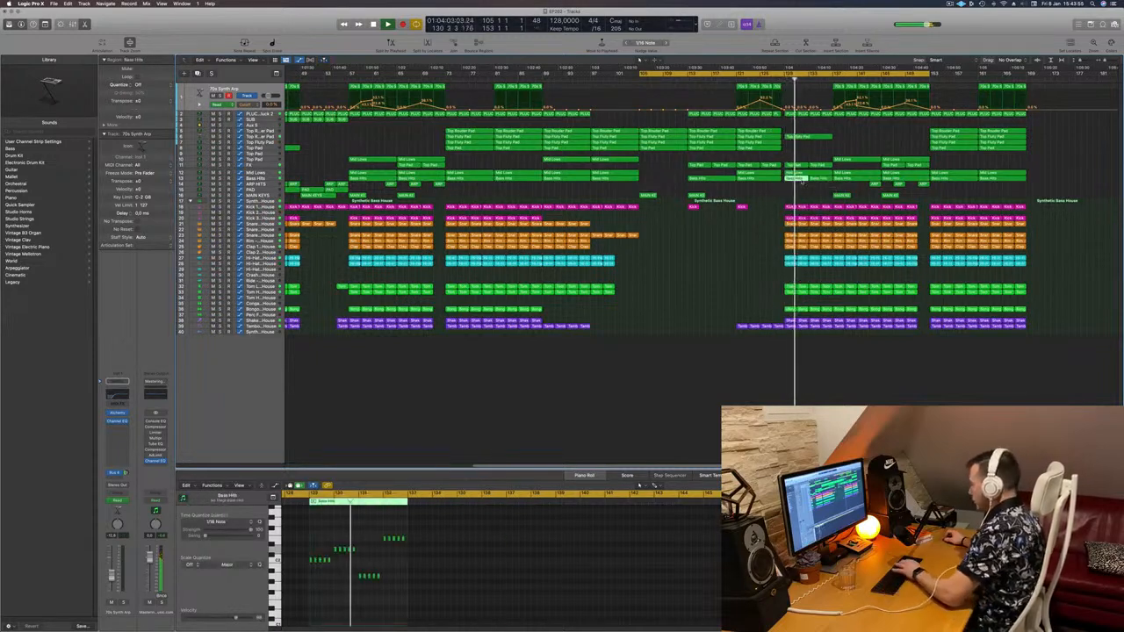
pyautogui.press('Delete')
pyautogui.click(780, 79)
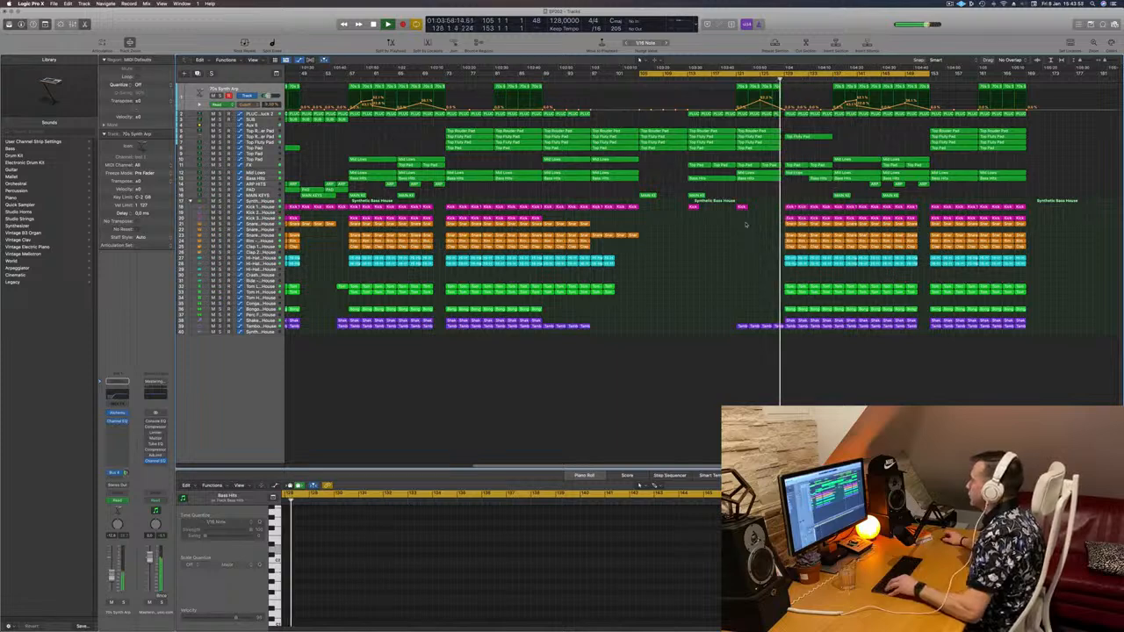
# Audition the Bass Hits track by toggling its solo and mute, and raise its volume to -12.4 dB
pyautogui.scroll(5, 743, 256)
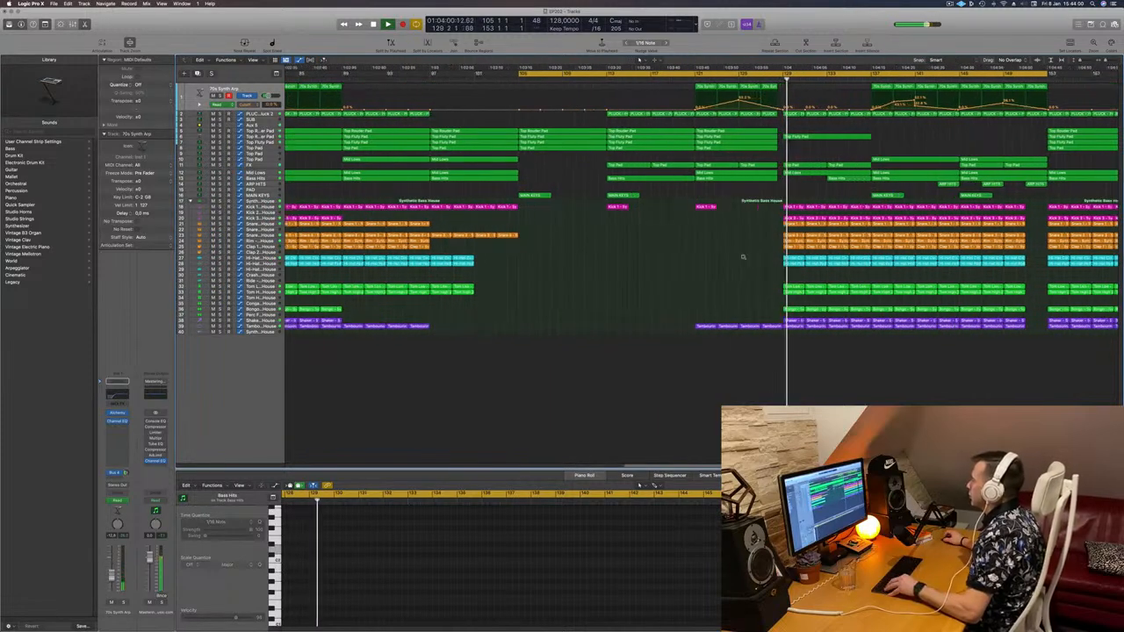
pyautogui.scroll(-4, 744, 251)
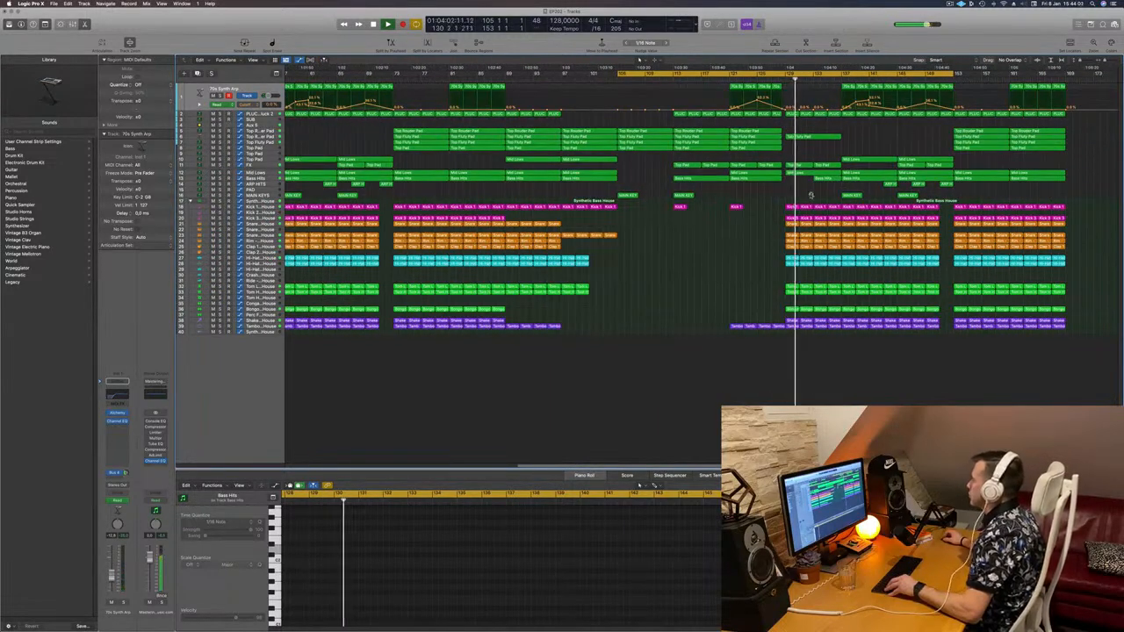
pyautogui.scroll(2, 811, 195)
pyautogui.click(267, 179)
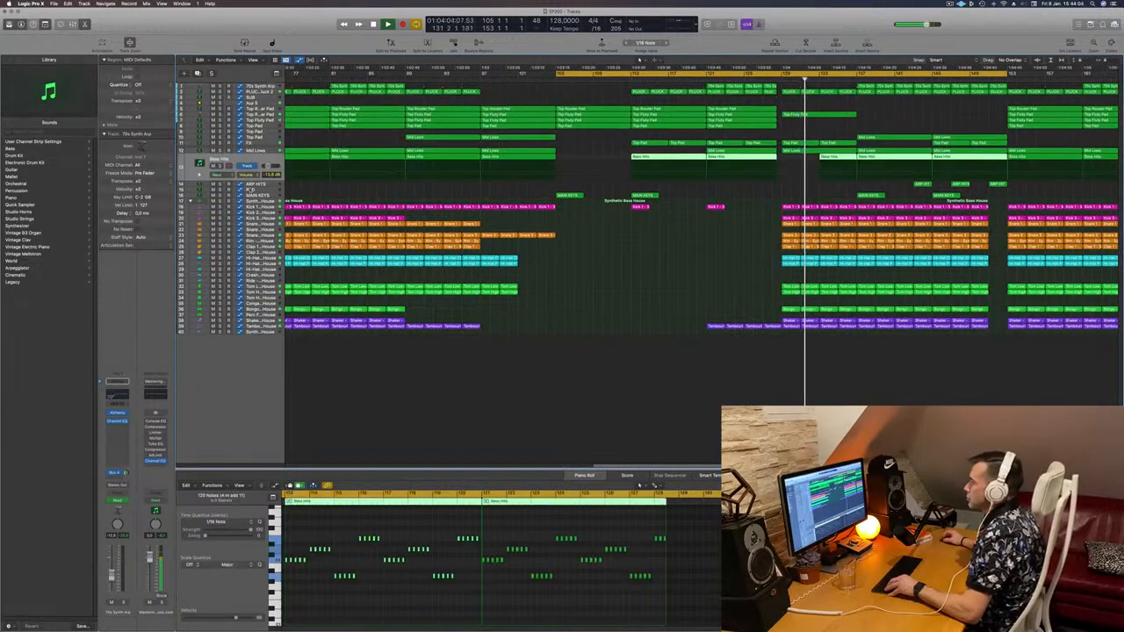
pyautogui.click(221, 166)
pyautogui.click(220, 166)
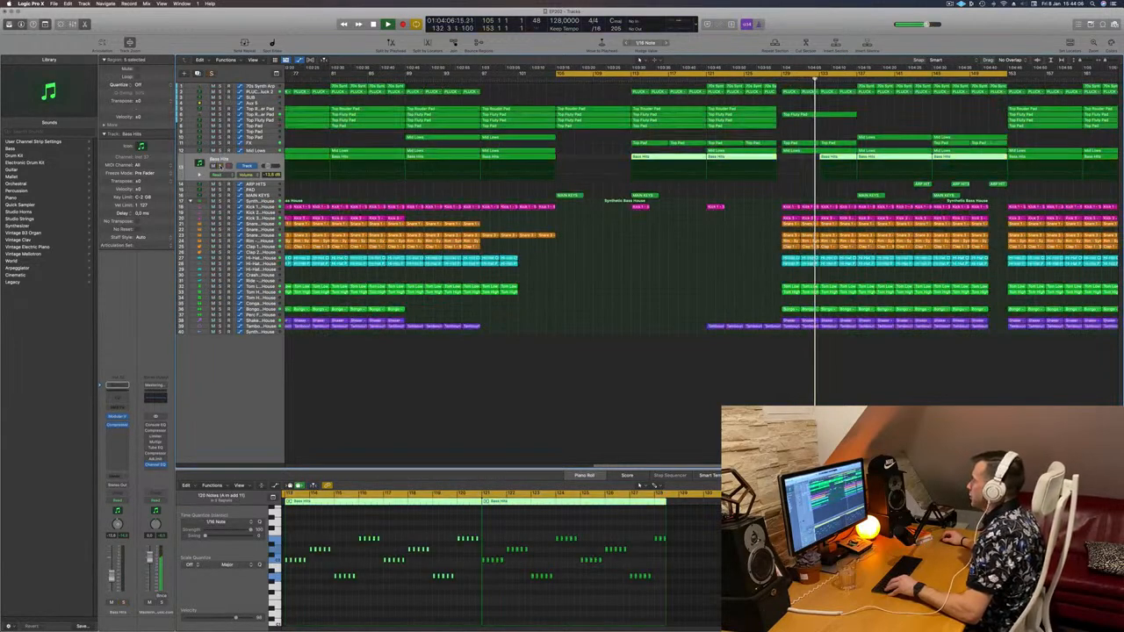
pyautogui.click(220, 166)
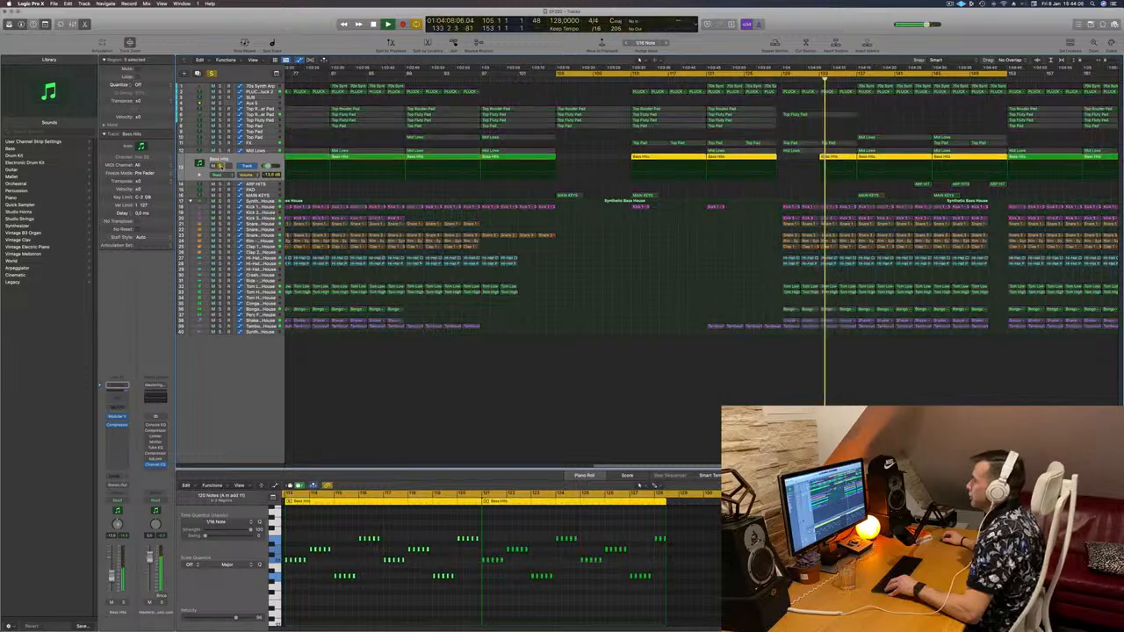
pyautogui.click(220, 166)
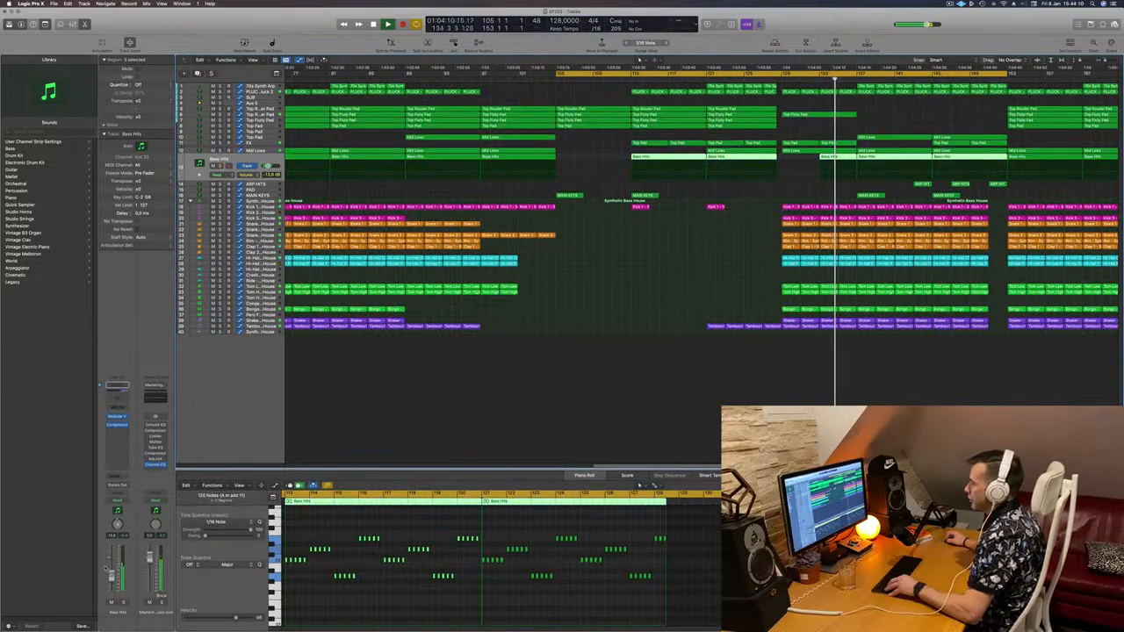
pyautogui.click(220, 166)
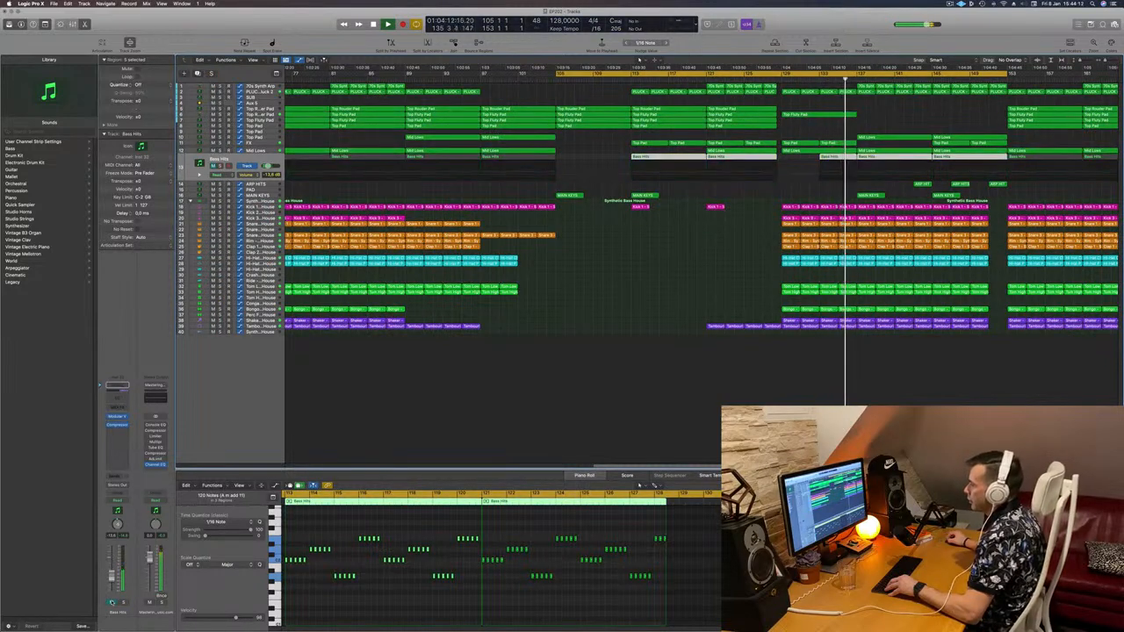
pyautogui.click(221, 166)
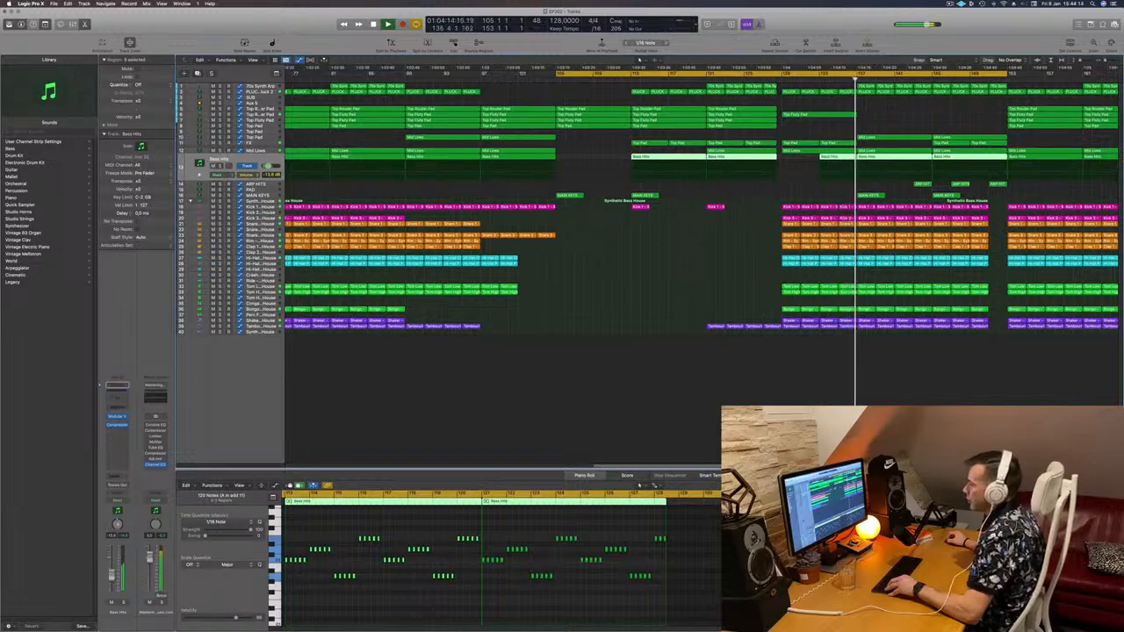
pyautogui.hscroll(-6, 618, 354)
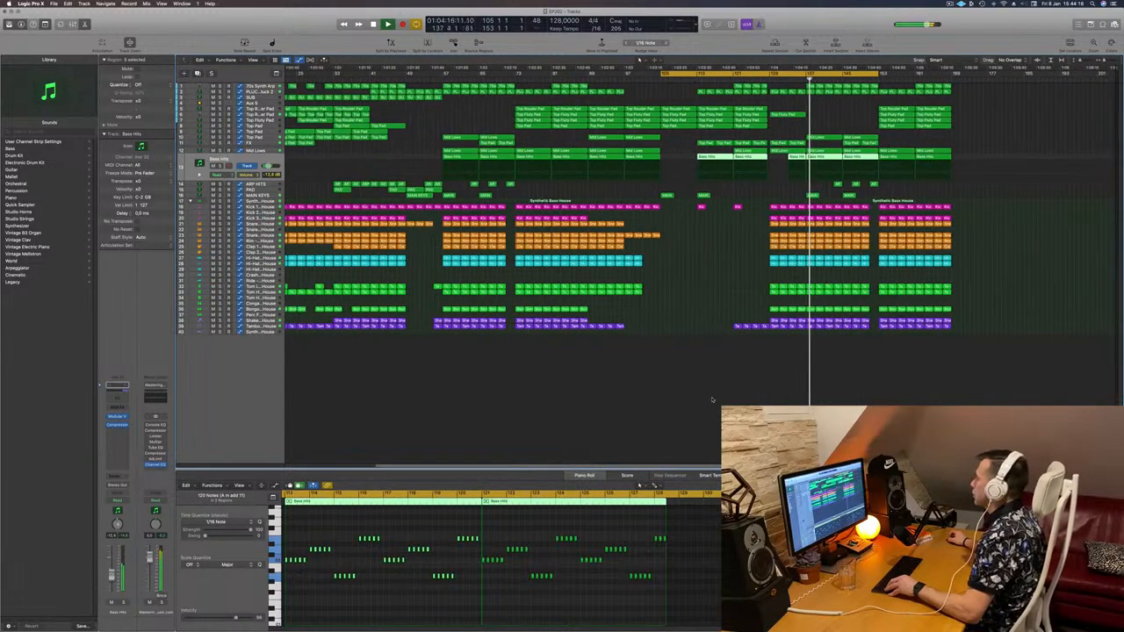
# Clear the region selection and listen to the full mix from about bar 137 onward while checking the arrangement
pyautogui.click(712, 399)
pyautogui.press('super+Right')
pyautogui.press('super+Right')
pyautogui.press('super+Right')
pyautogui.press('super+Left')
pyautogui.press('super+Left')
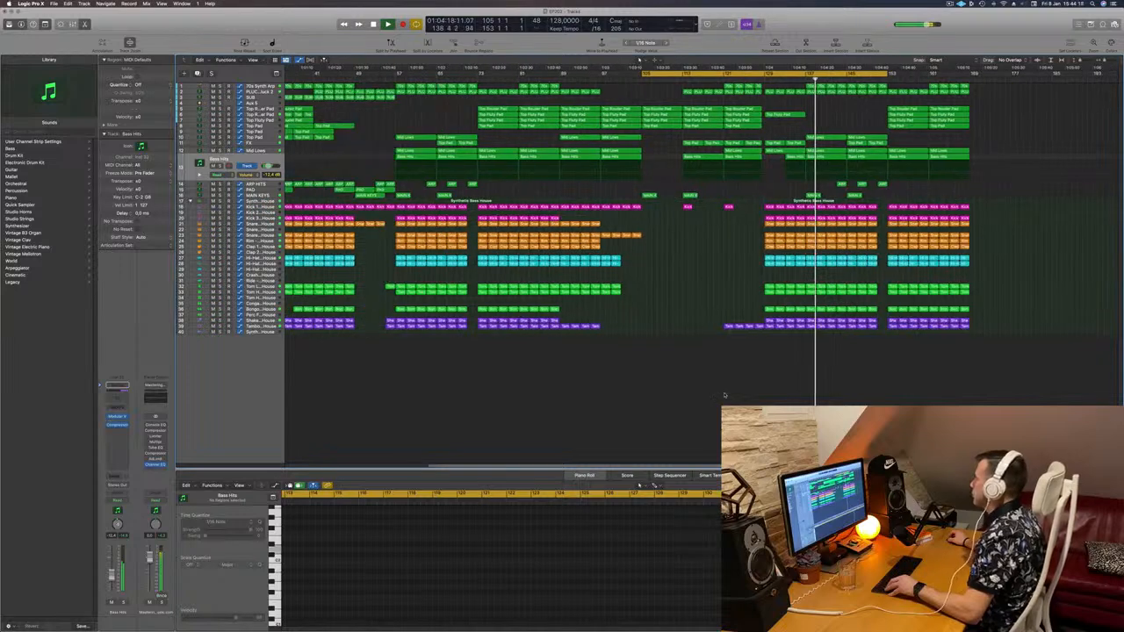
pyautogui.press('super+Right')
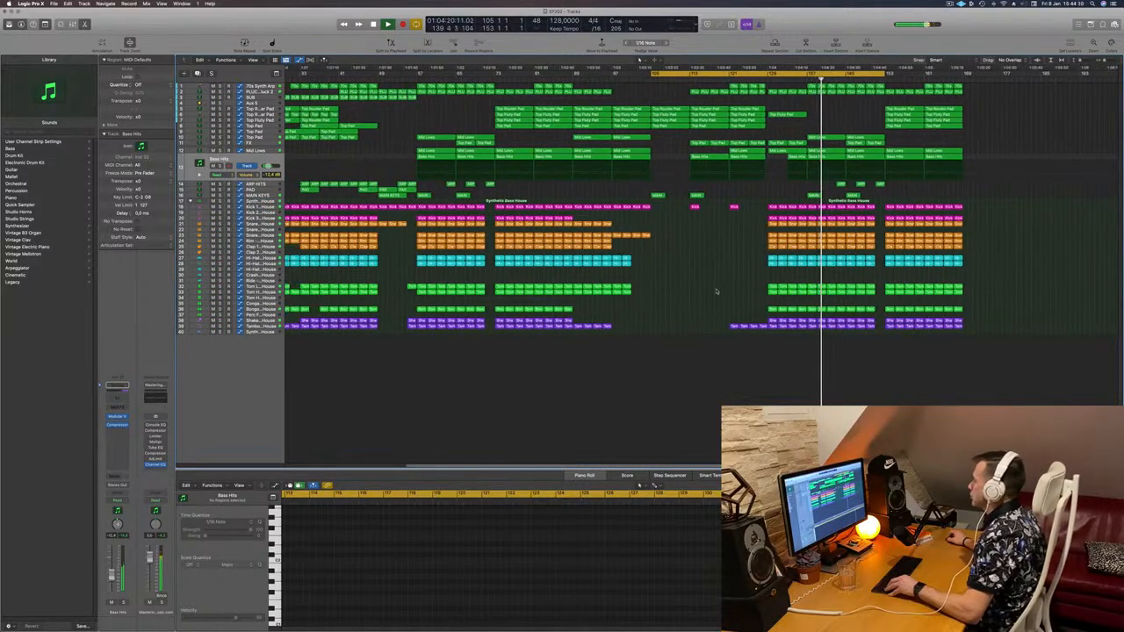
pyautogui.press('super+Right')
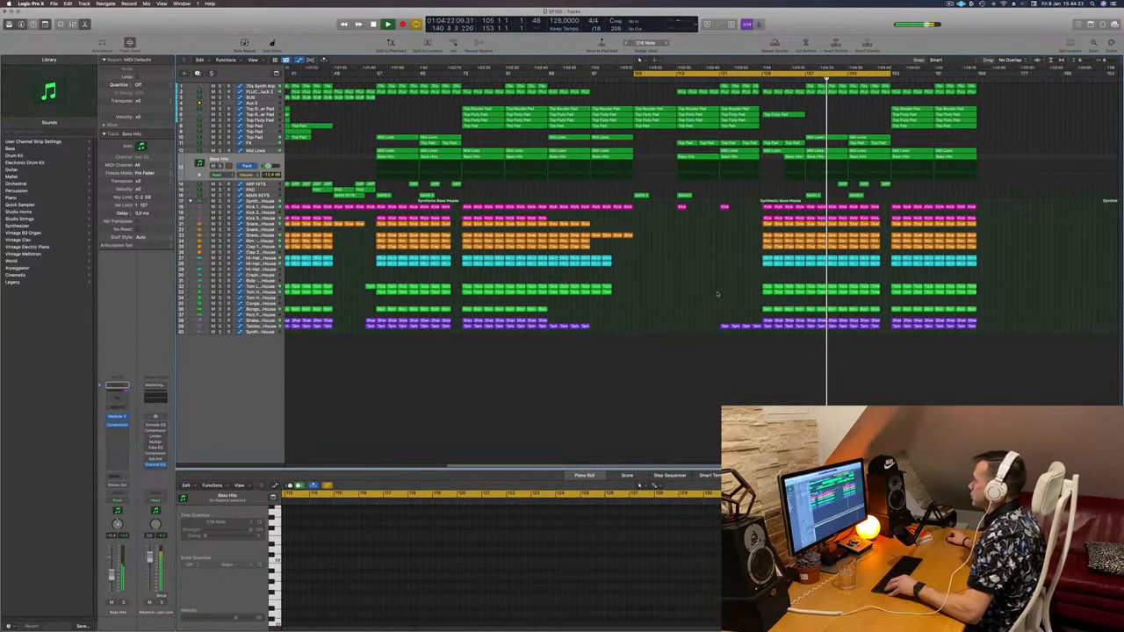
pyautogui.press('super+Left')
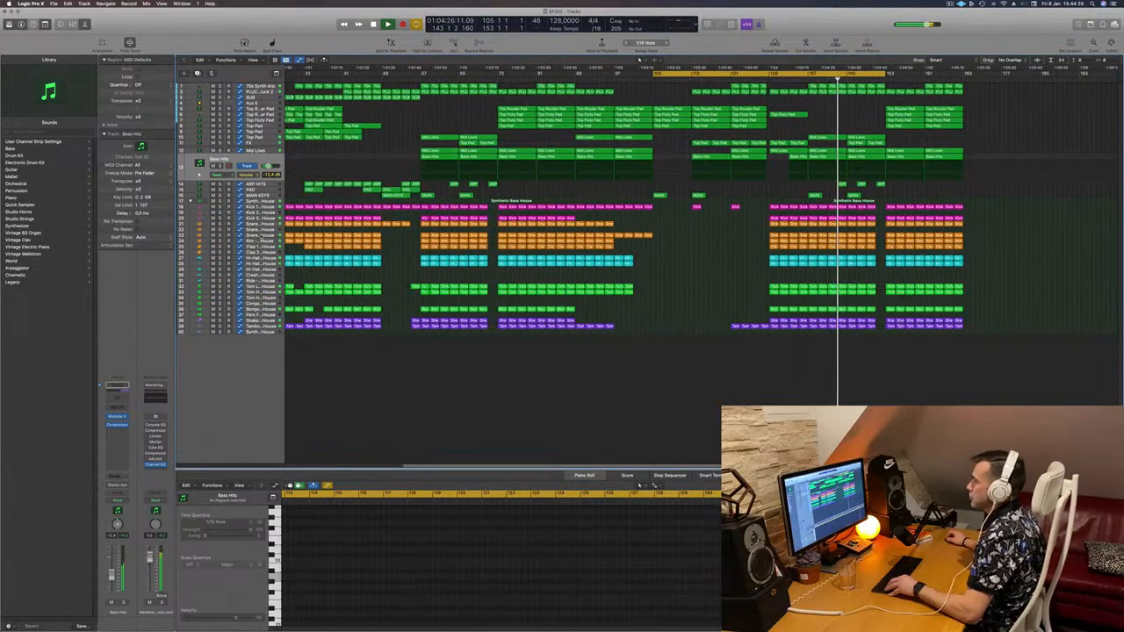
# Check the Snare 3 and Shaker tracks by briefly soloing each, and select the Tambourine track
pyautogui.click(260, 237)
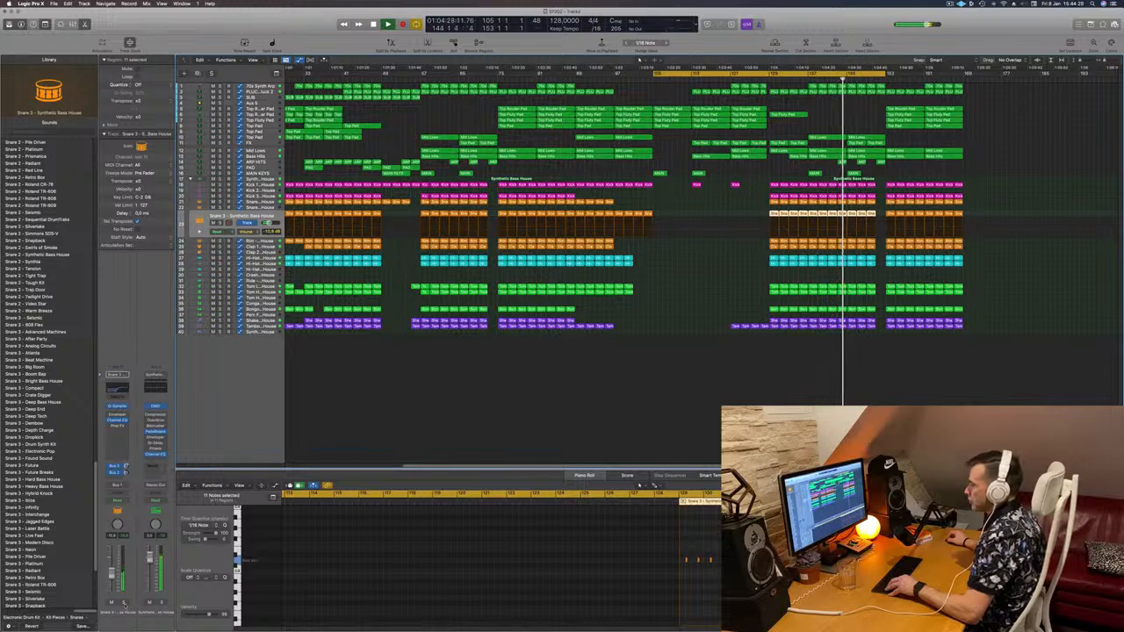
pyautogui.click(124, 603)
pyautogui.click(124, 604)
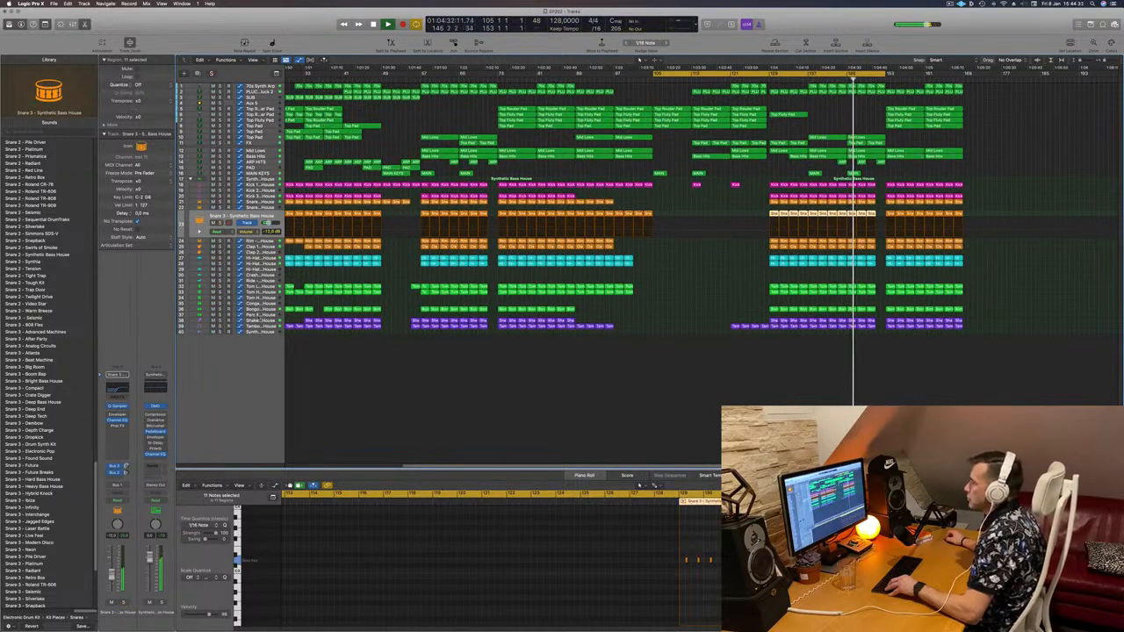
pyautogui.click(262, 321)
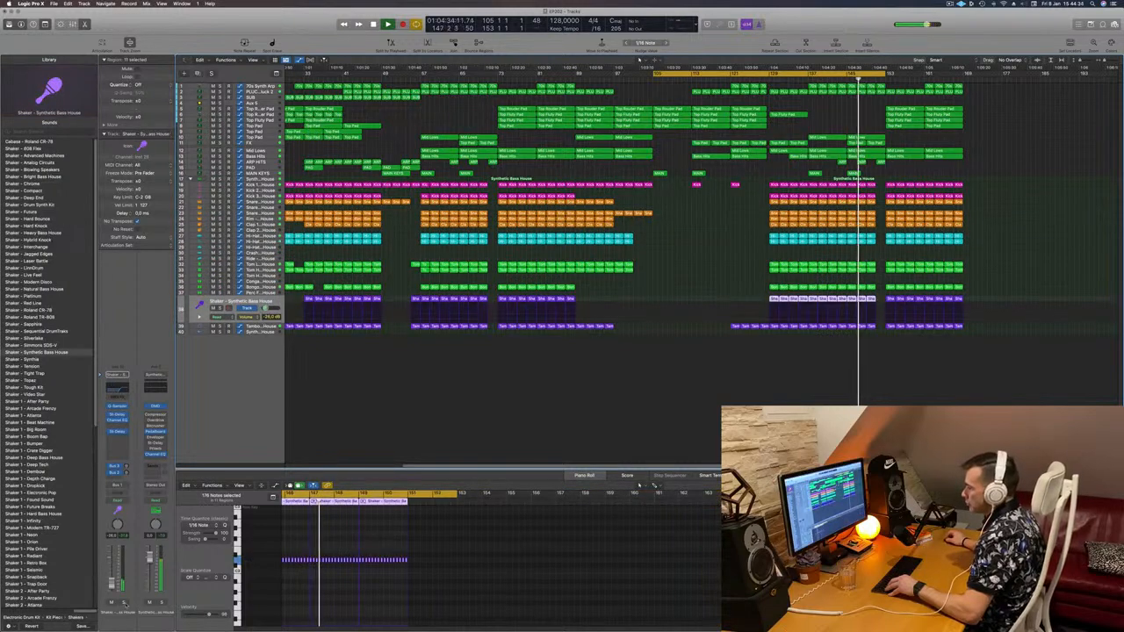
pyautogui.click(125, 604)
pyautogui.click(125, 604)
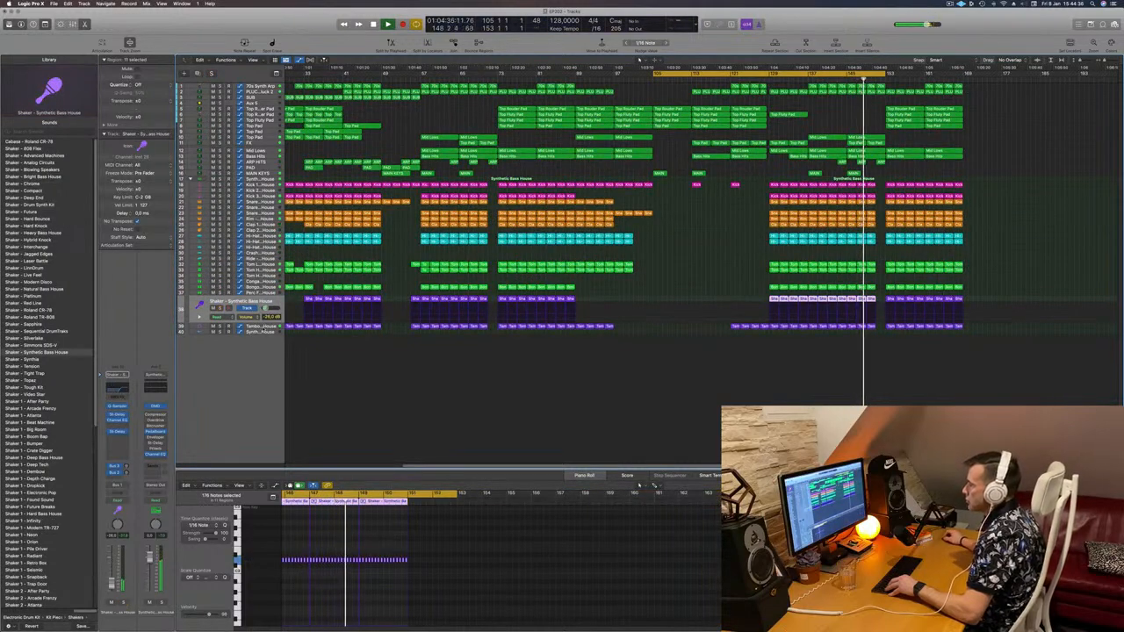
pyautogui.press('Down')
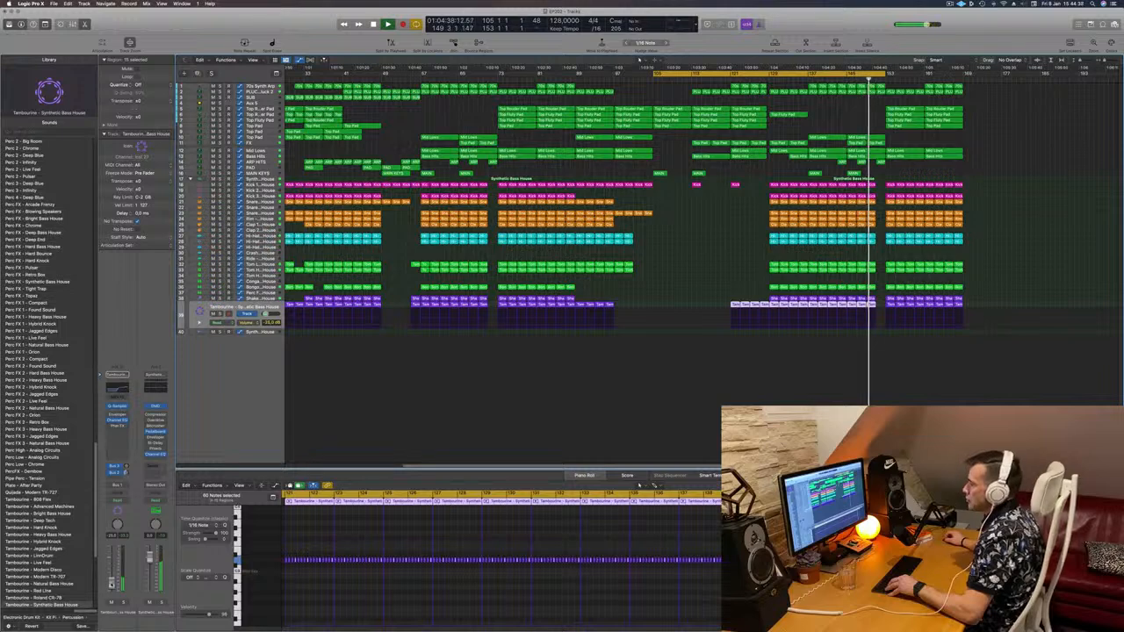
# Clear the region selection and extend the end of the cycle range to bar 169, covering the last section
pyautogui.scroll(-1, 657, 443)
pyautogui.click(687, 431)
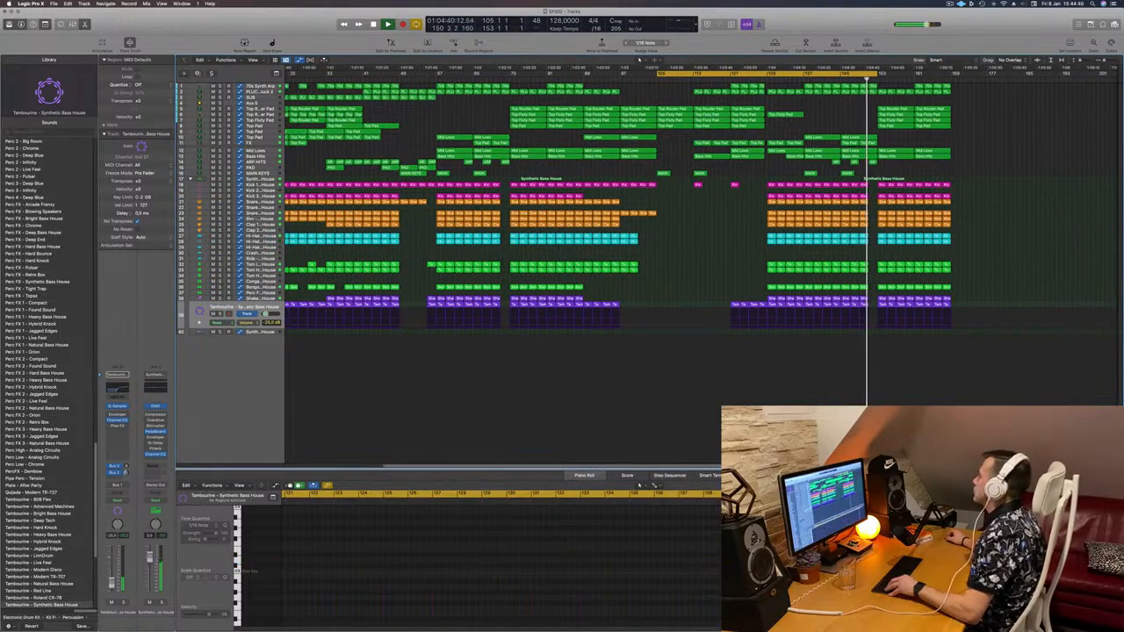
pyautogui.press('super+Right')
pyautogui.press('super+Right')
pyautogui.press('super+Right')
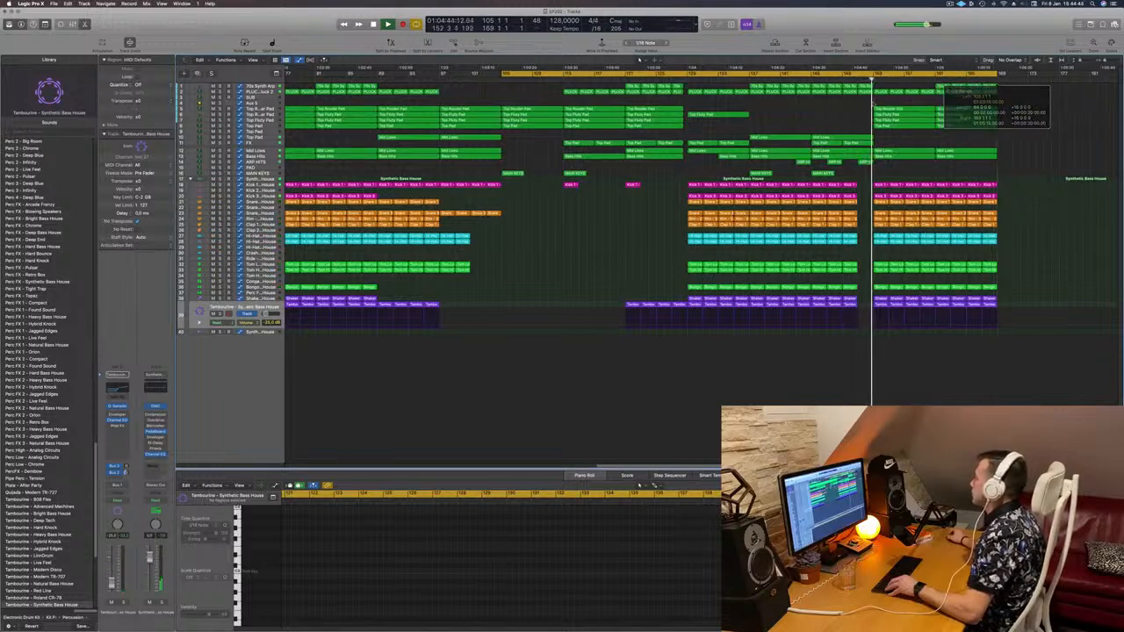
pyautogui.press('super+Right')
pyautogui.press('super+Left')
pyautogui.press('super+Left')
pyautogui.press('super+Left')
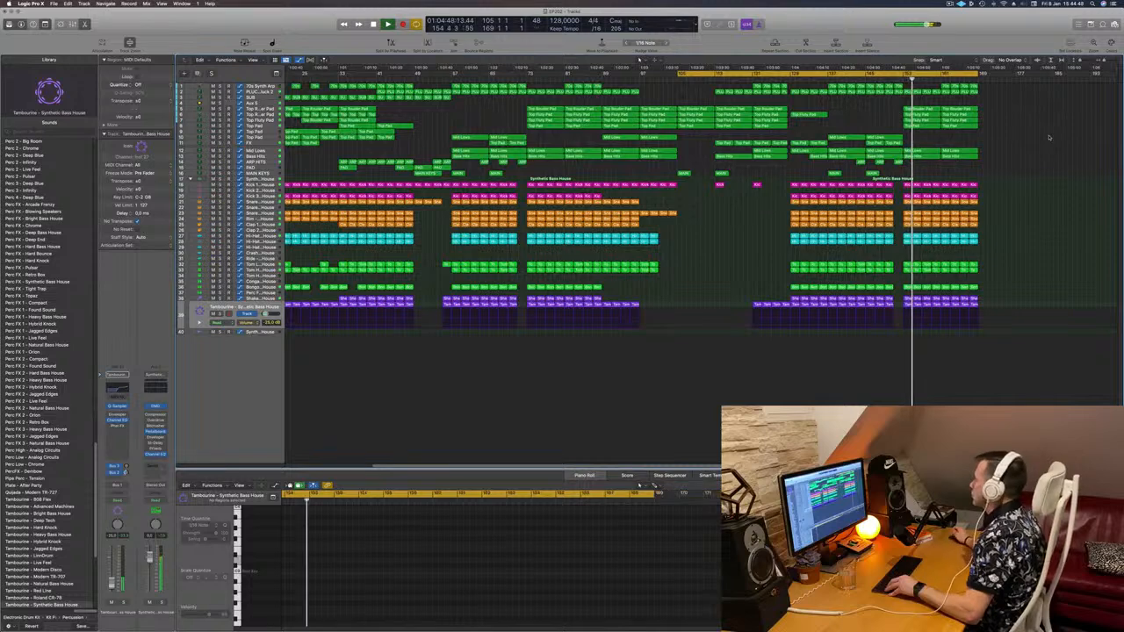
# Copy all regions of the section from bar 33 to bar 49 to the end of the arrangement, starting at bar 169
pyautogui.hscroll(-3, 1049, 145)
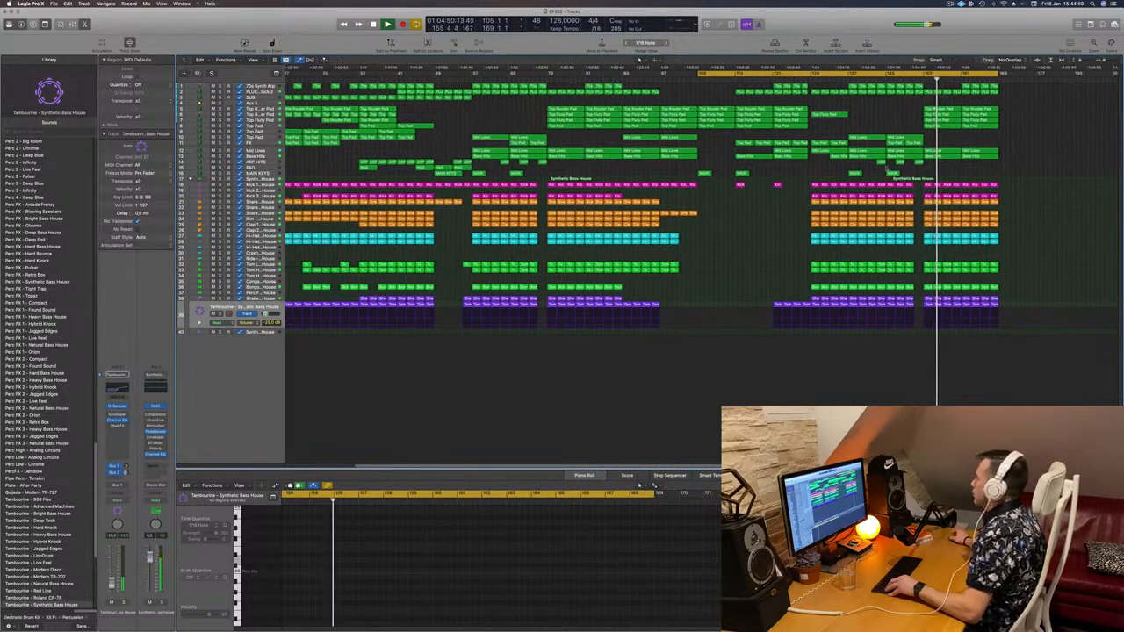
pyautogui.press('super+Left')
pyautogui.press('super+Left')
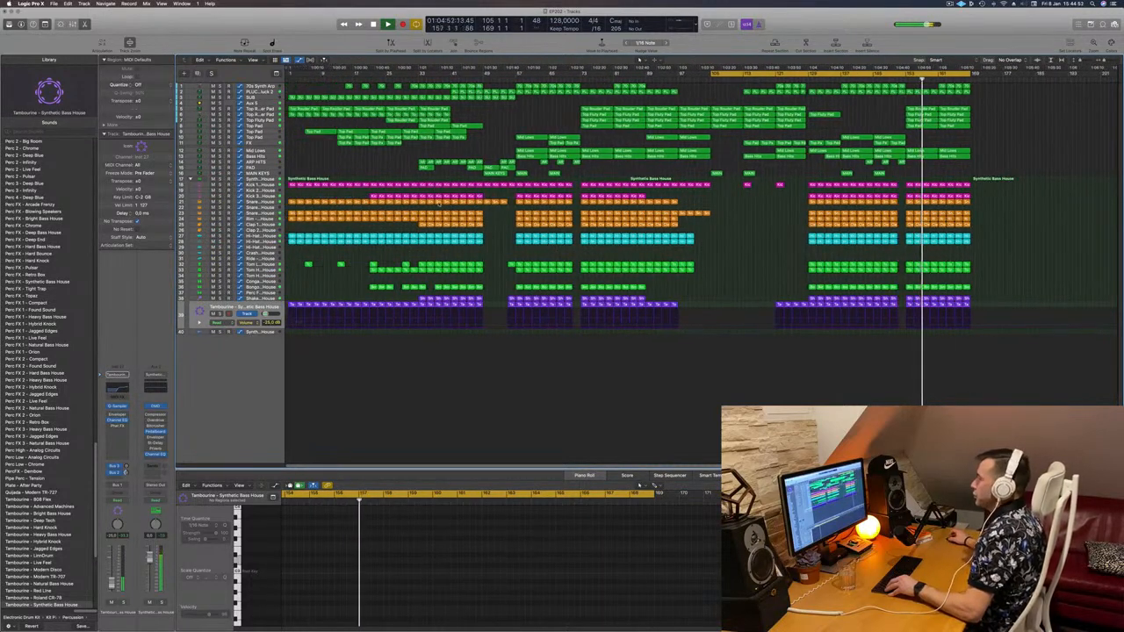
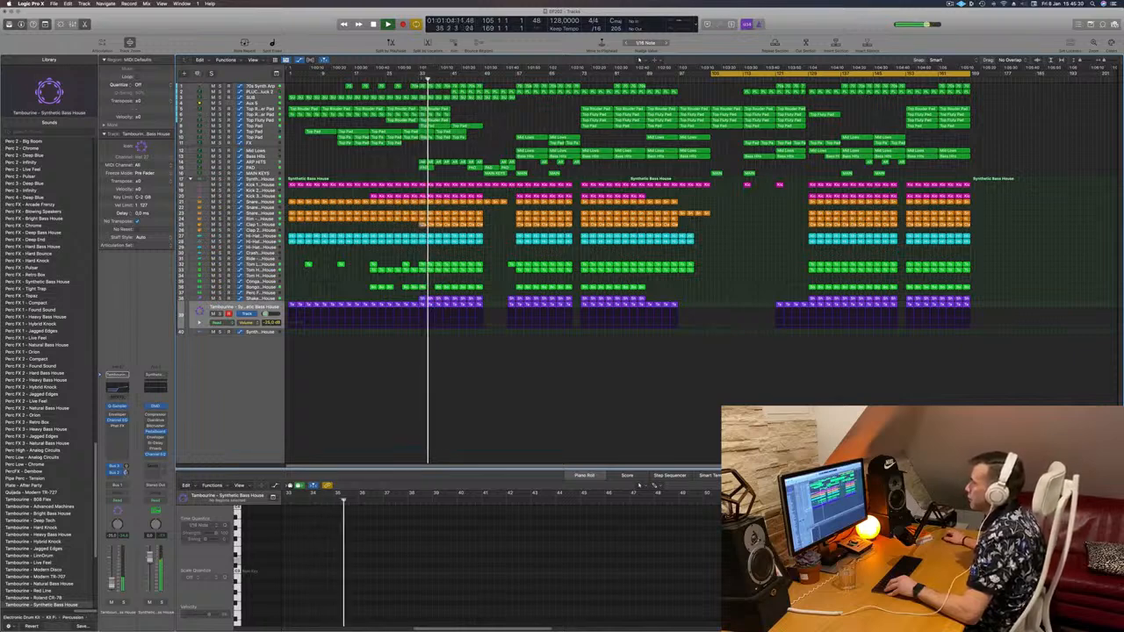
pyautogui.press(',')
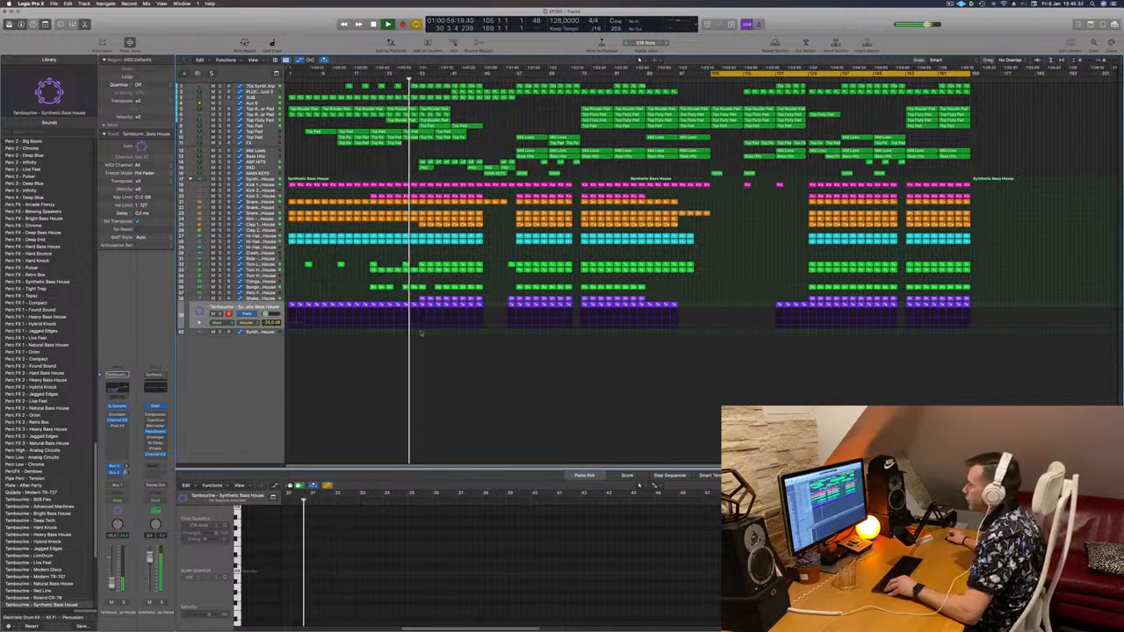
pyautogui.moveTo(421, 331); pyautogui.dragTo(1001, 94)
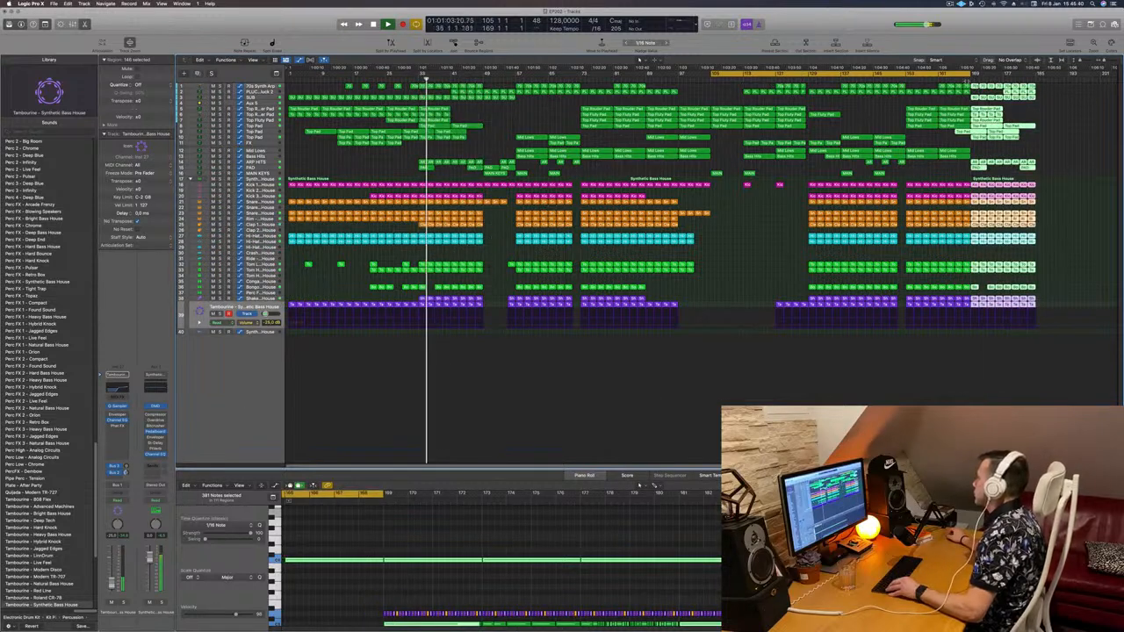
# Extend the end of the cycle range past the section copied at bar 169 and clear the region selection
pyautogui.click(968, 74)
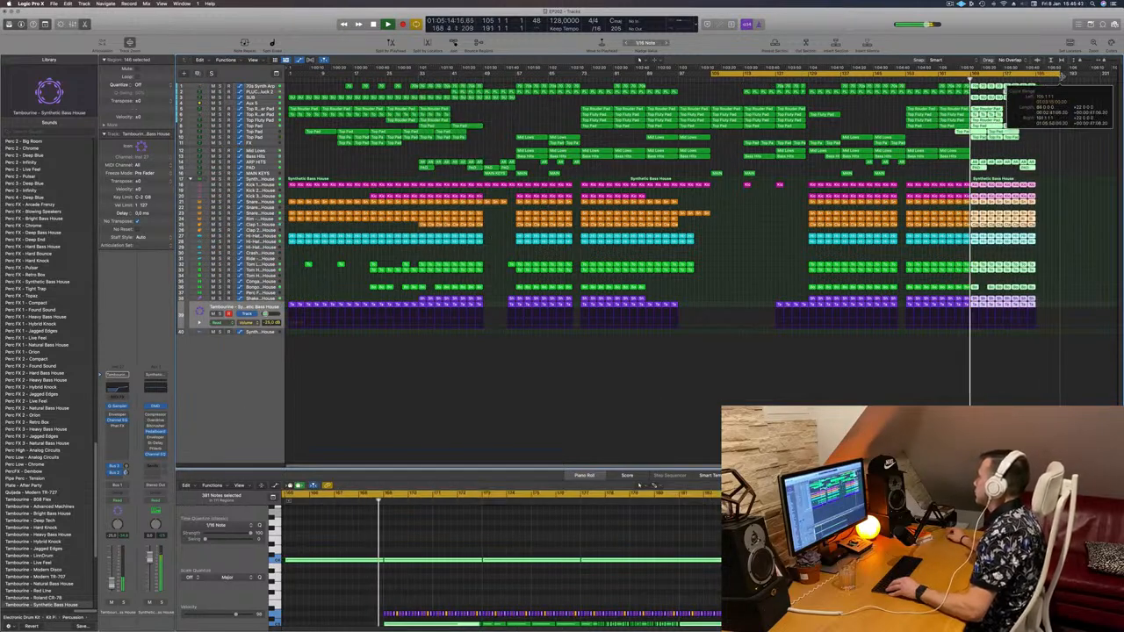
pyautogui.click(1072, 153)
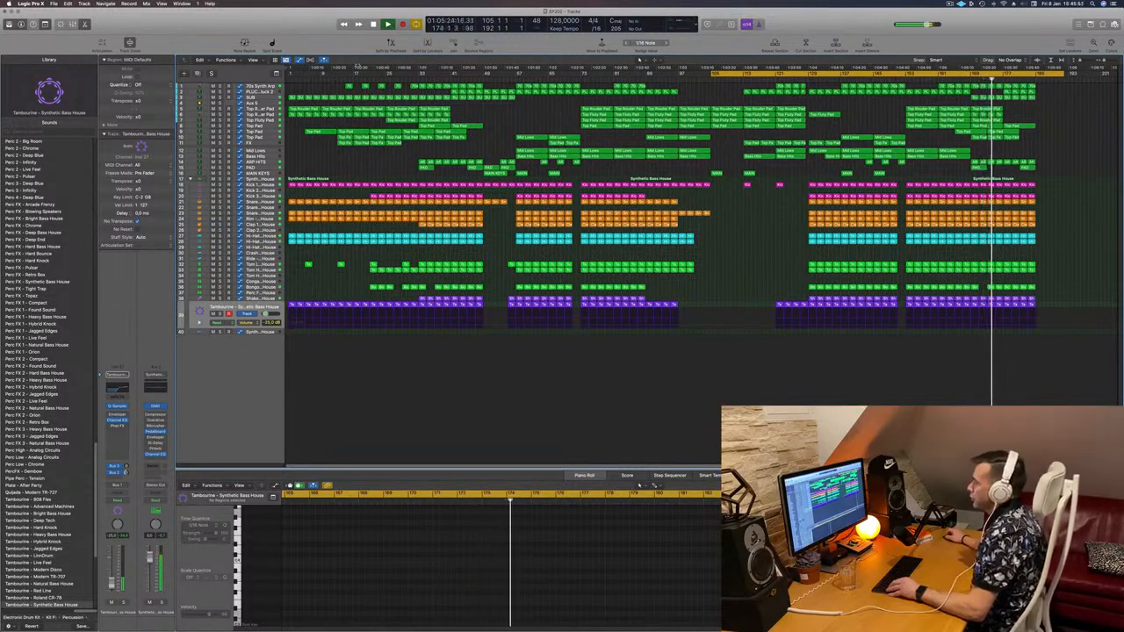
pyautogui.moveTo(351, 335); pyautogui.dragTo(387, 67)
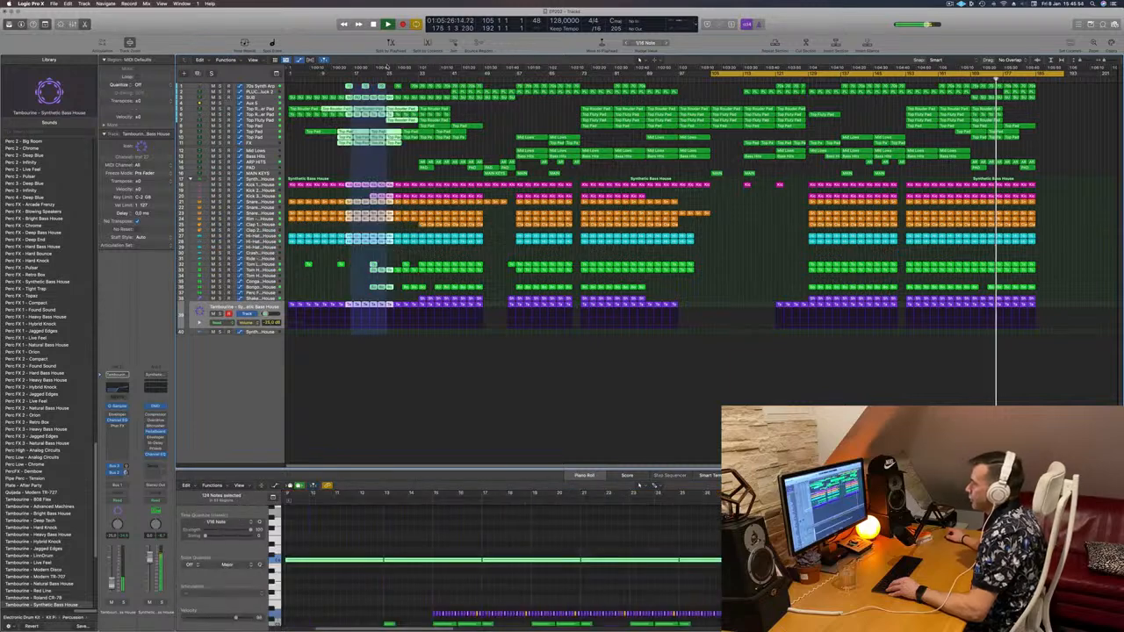
pyautogui.click(339, 324)
pyautogui.click(352, 335)
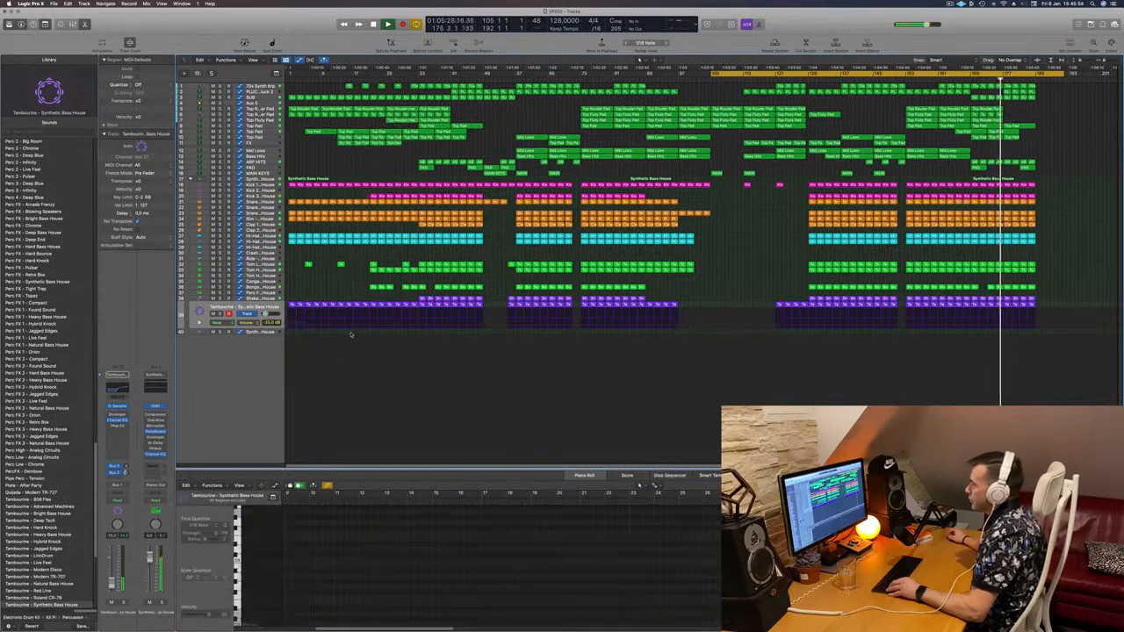
pyautogui.moveTo(351, 335); pyautogui.dragTo(379, 91)
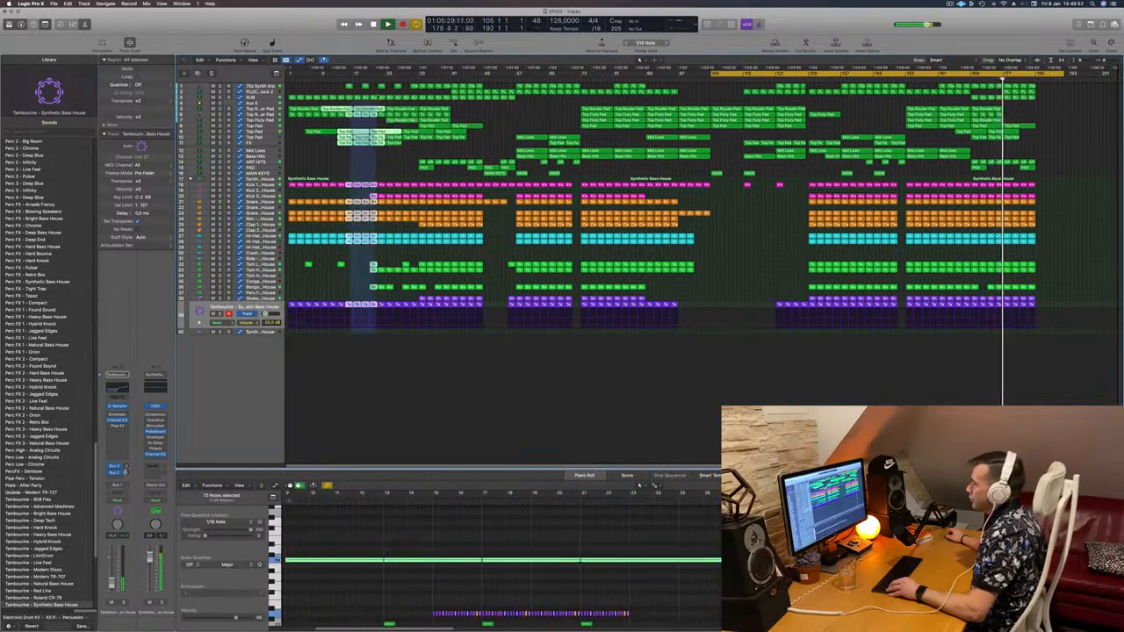
pyautogui.click(354, 337)
# Copy all regions of the intro section from about bar 17 to bar 33 to the end of the arrangement, starting at bar 185
pyautogui.moveTo(357, 336); pyautogui.dragTo(1099, 62)
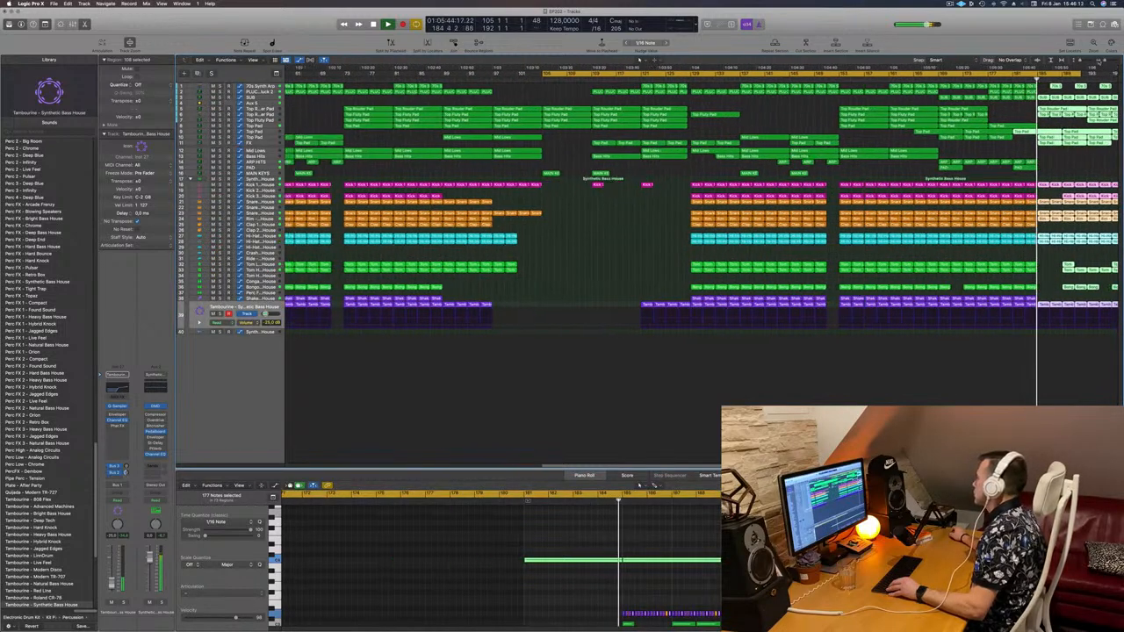
pyautogui.press('super+Left')
pyautogui.press('super+Left')
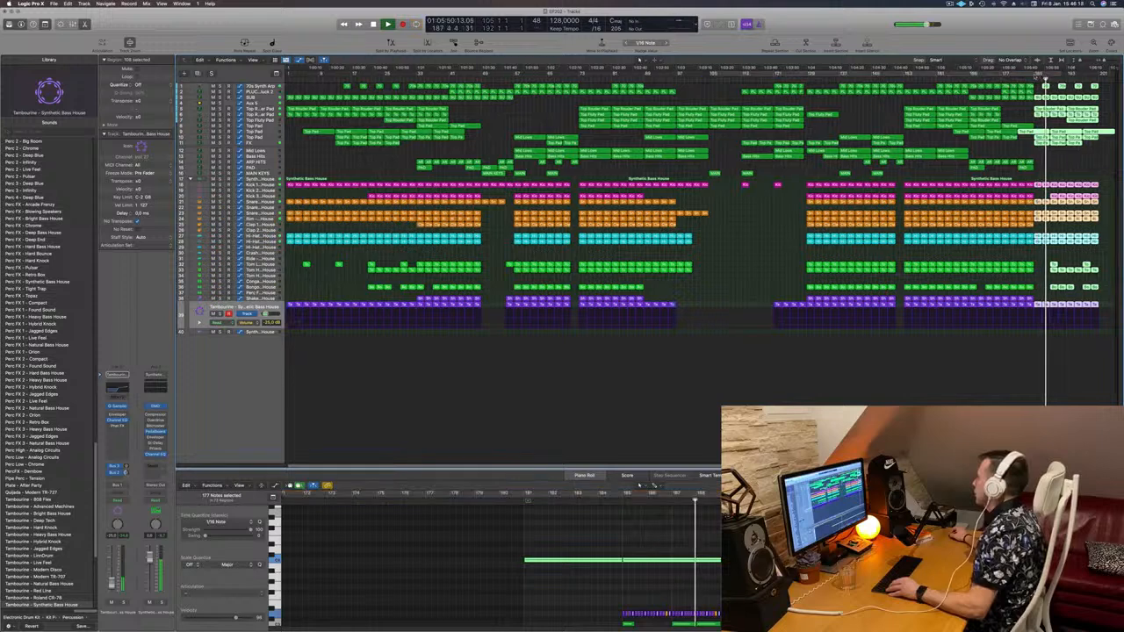
# Set the cycle range over bars 185 to 201 and paste another copy of the section directly behind it at bar 201
pyautogui.moveTo(1037, 77); pyautogui.dragTo(1094, 79)
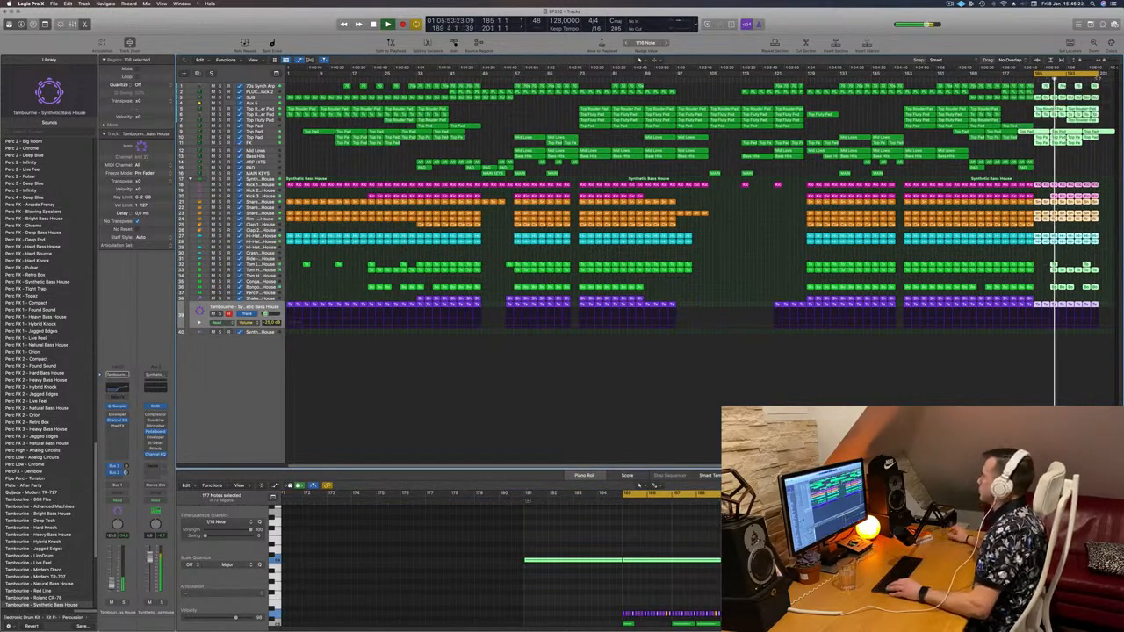
pyautogui.scroll(-1, 1112, 225)
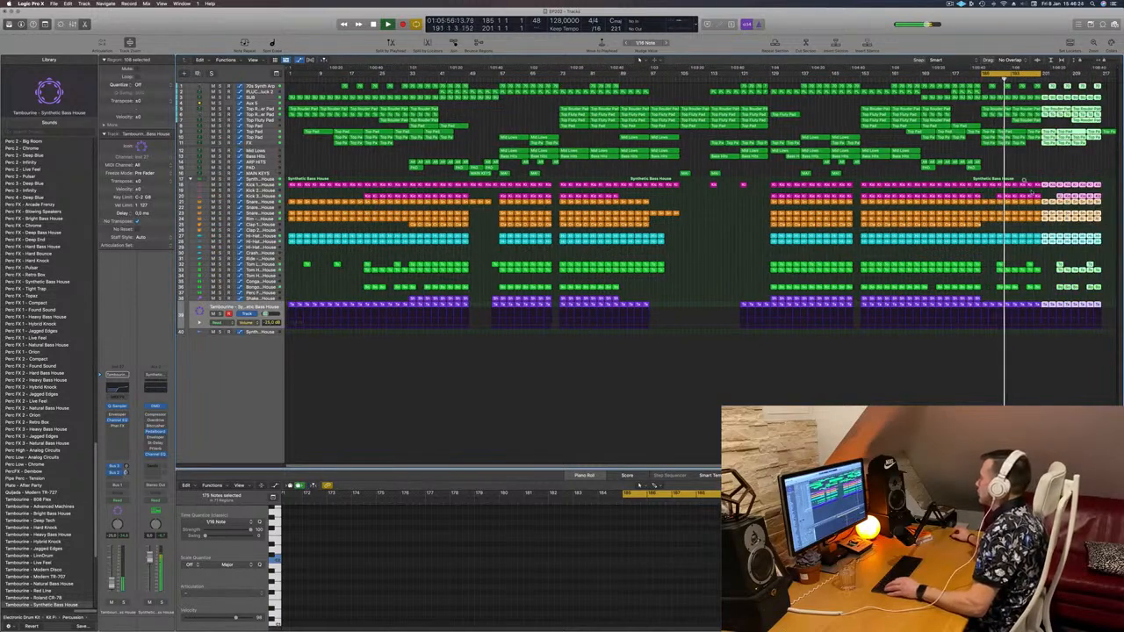
# Thin the ending by deleting the Kick 3, tom and bongo regions from about bar 193 and the SUB regions from bar 201
pyautogui.moveTo(1044, 197)
pyautogui.mouseDown()
pyautogui.moveTo(985, 203)
pyautogui.moveTo(1024, 197)
pyautogui.mouseUp()
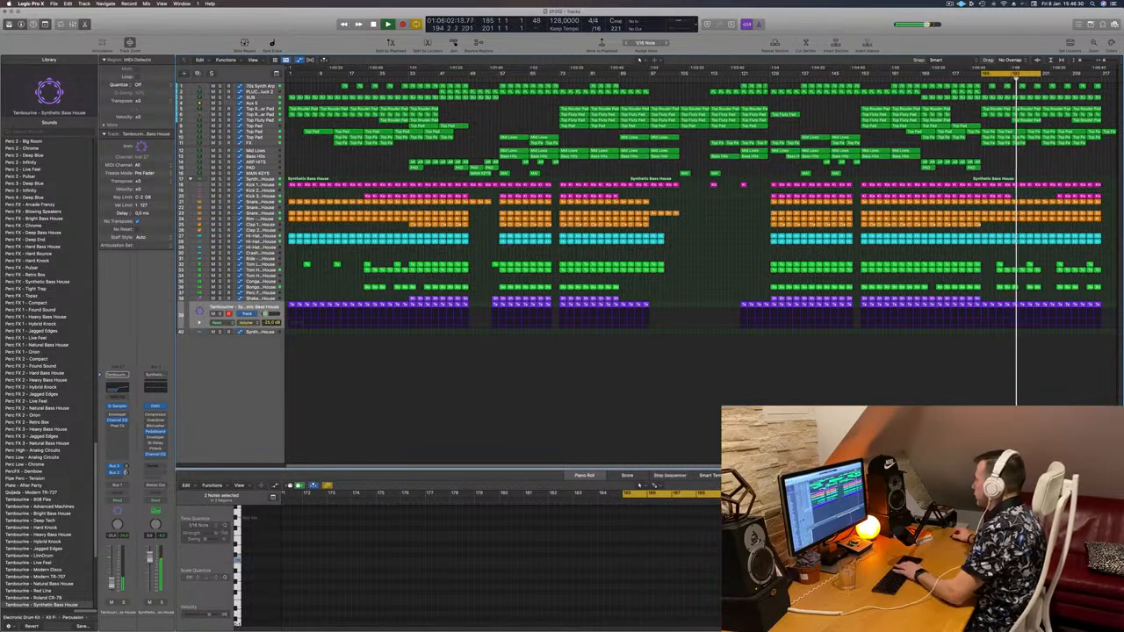
pyautogui.moveTo(998, 260); pyautogui.dragTo(1112, 296)
pyautogui.press('Delete')
pyautogui.press('Delete')
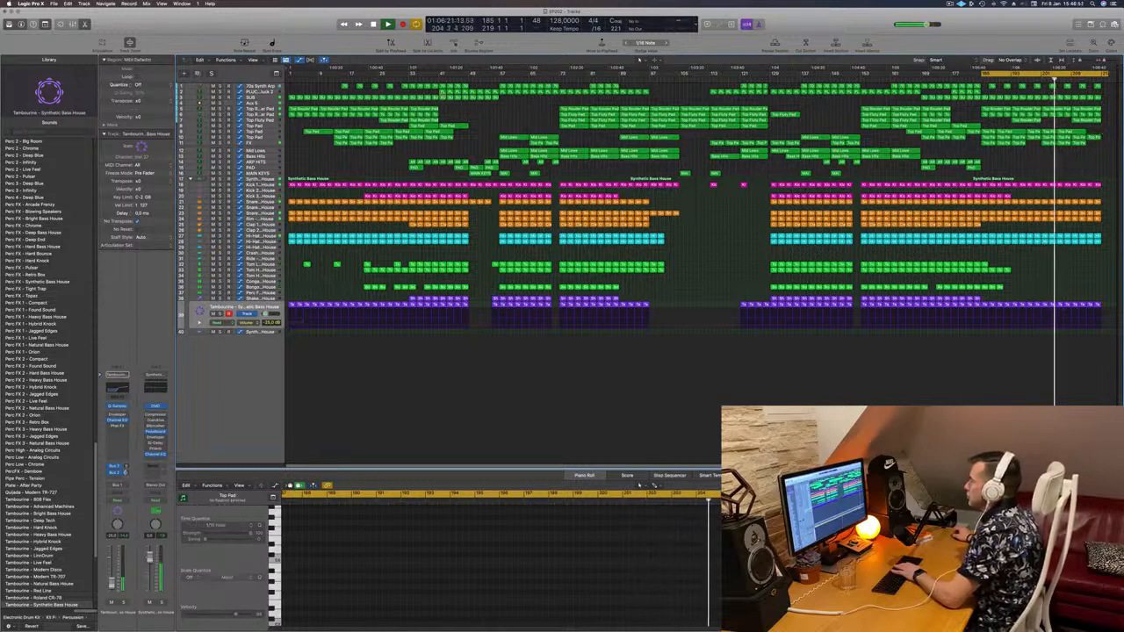
pyautogui.moveTo(1104, 99); pyautogui.dragTo(1051, 99)
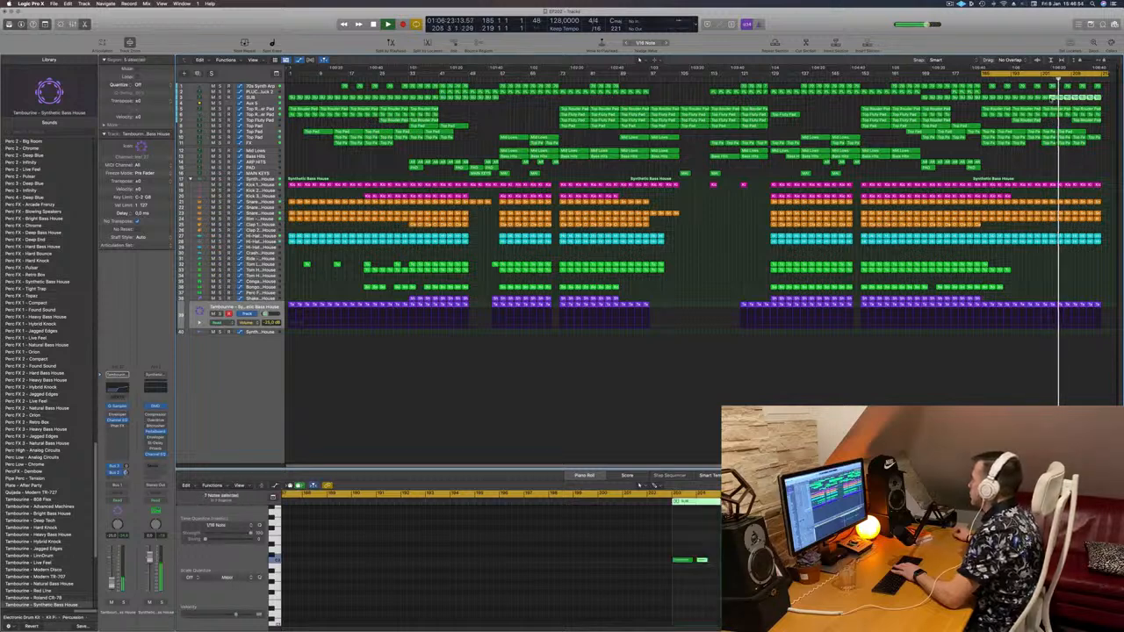
pyautogui.press('Delete')
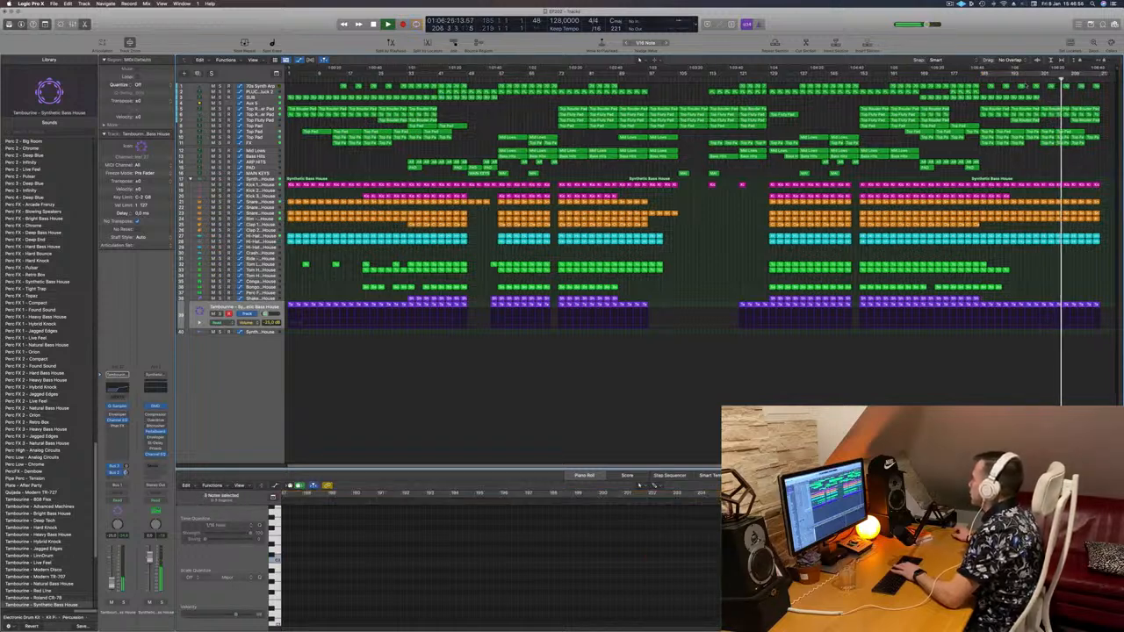
# Set the cycle range from bar 186 to the end of the arrangement and delete the 70s Synth Arp regions after bar 201
pyautogui.click(1026, 79)
pyautogui.moveTo(1037, 76); pyautogui.dragTo(1040, 75)
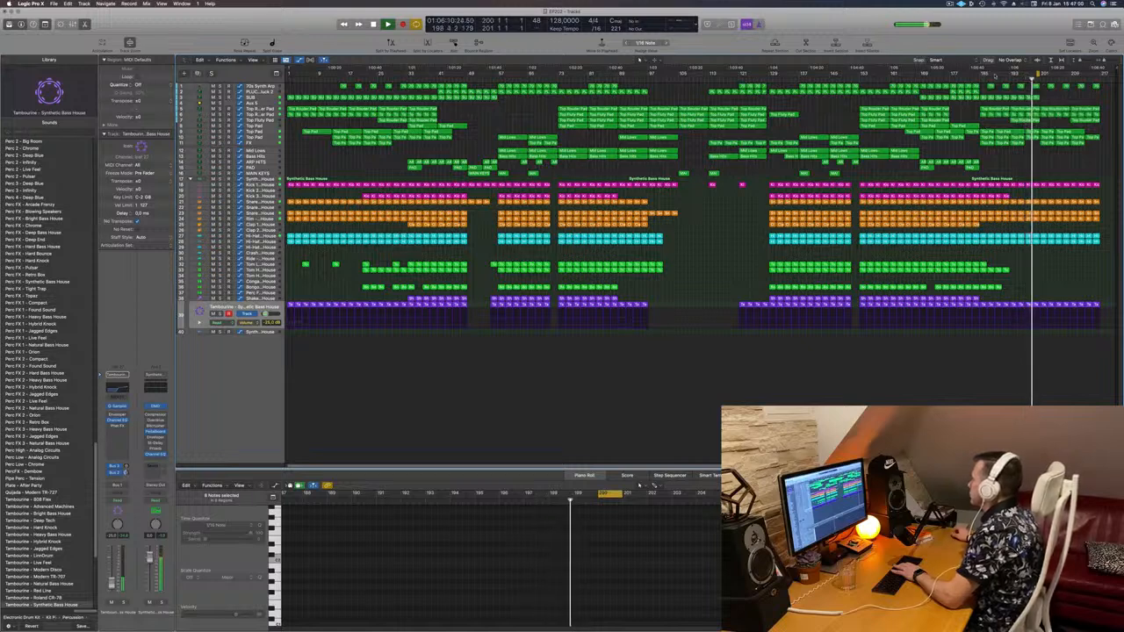
pyautogui.moveTo(984, 76); pyautogui.dragTo(1105, 78)
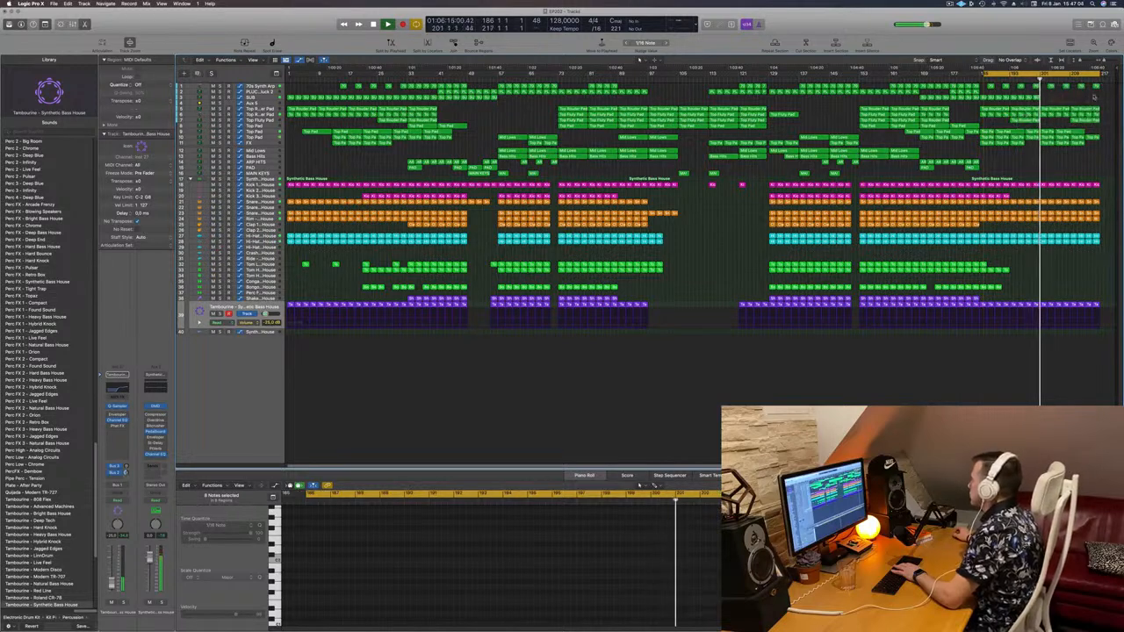
pyautogui.moveTo(1083, 94); pyautogui.dragTo(1100, 88)
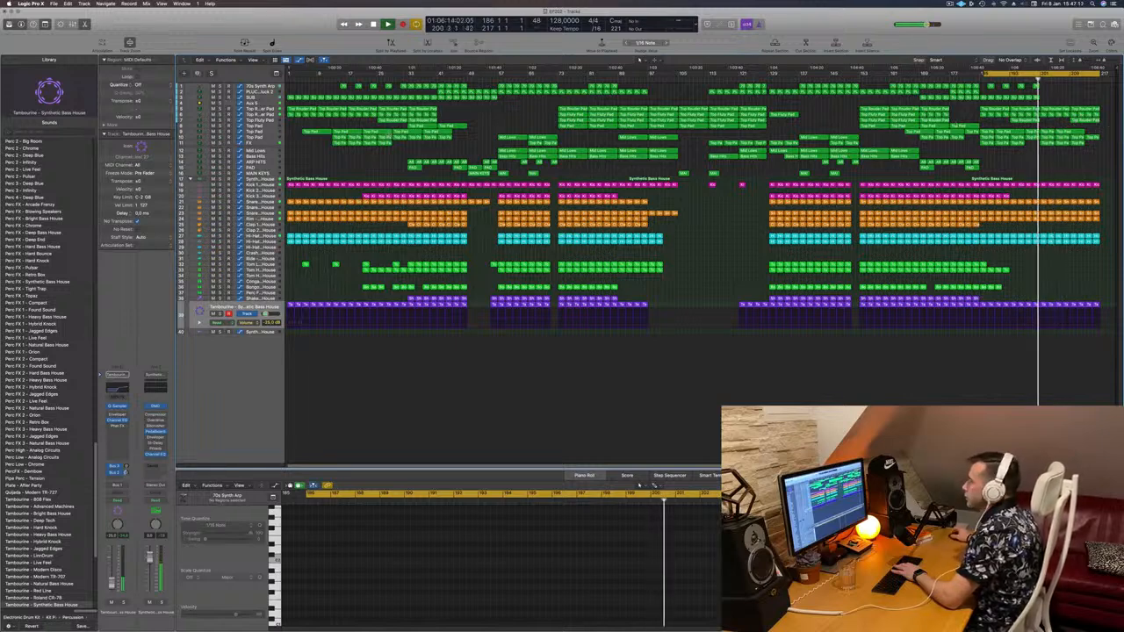
# Check the FX, Top Rounder Pad, Aux 5 and Top Fluty Pad tracks in the ending, briefly soloing Aux 5 and Top Fluty Pad
pyautogui.click(257, 143)
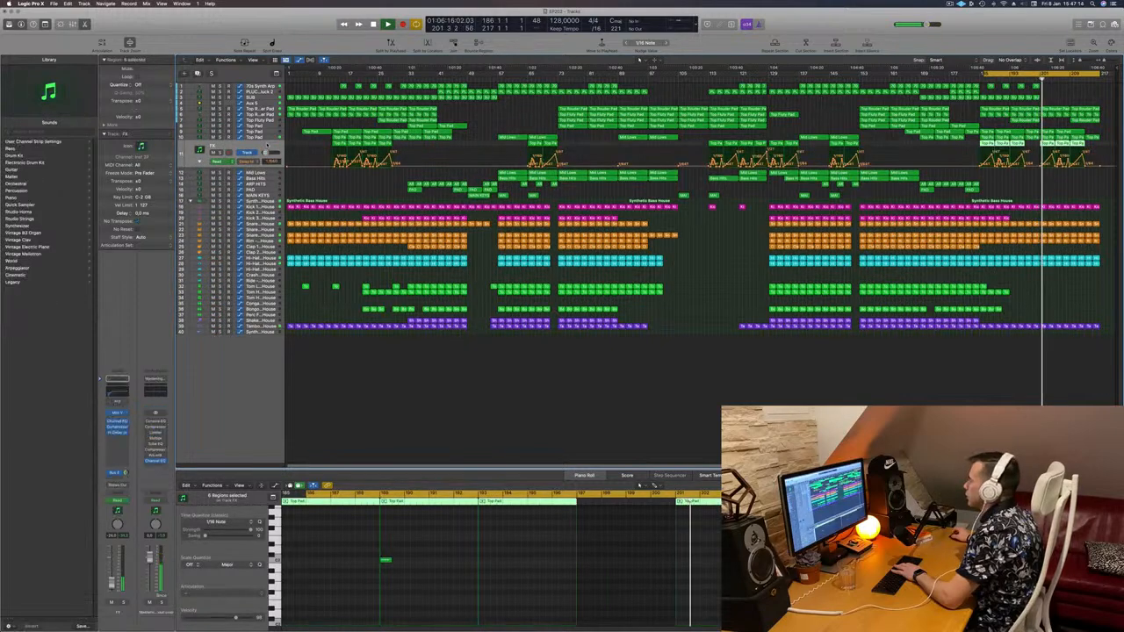
pyautogui.click(270, 109)
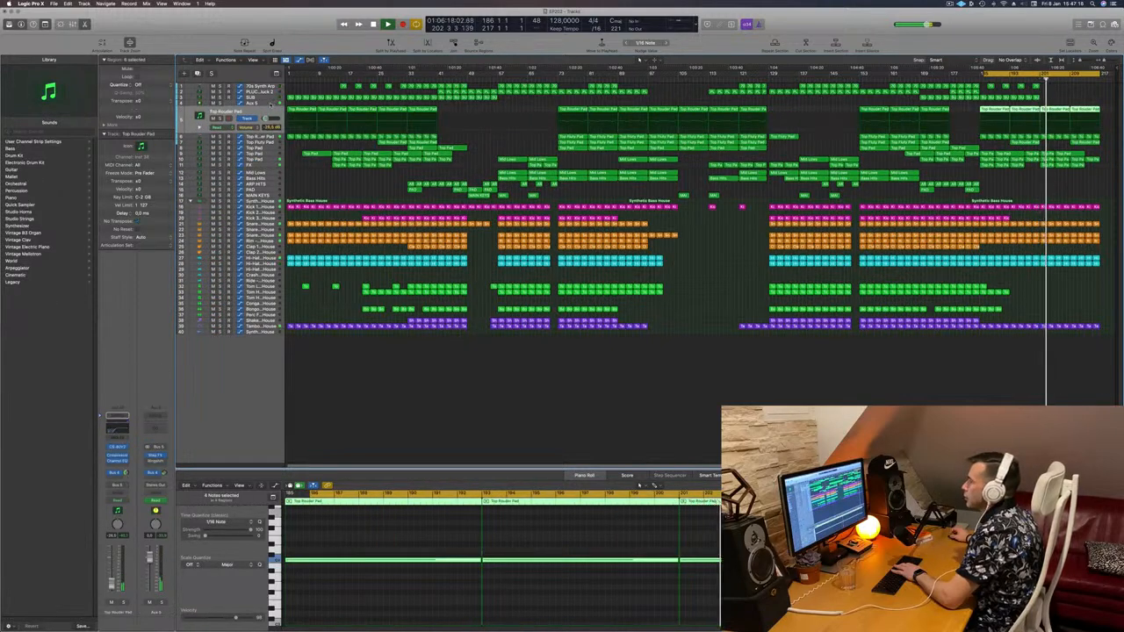
pyautogui.click(270, 104)
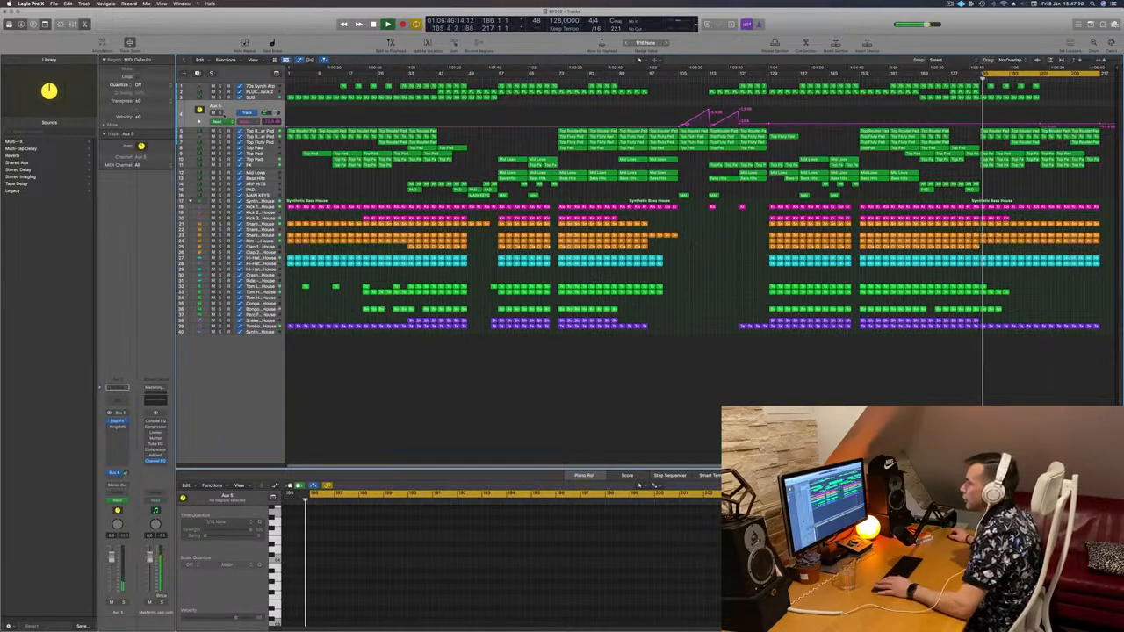
pyautogui.press('s')
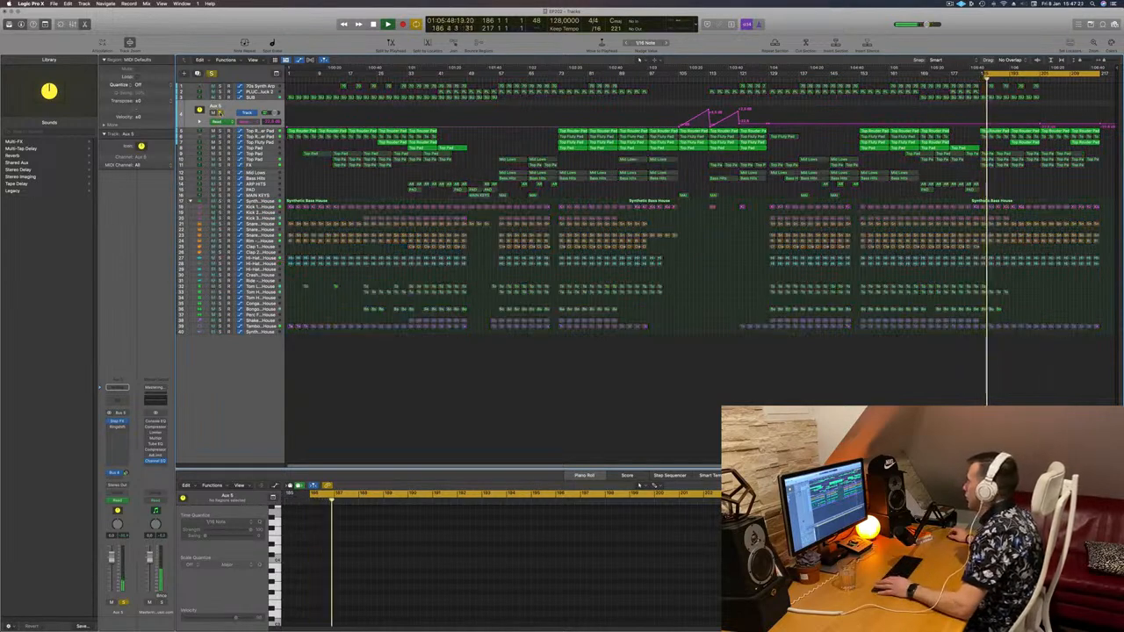
pyautogui.press('s')
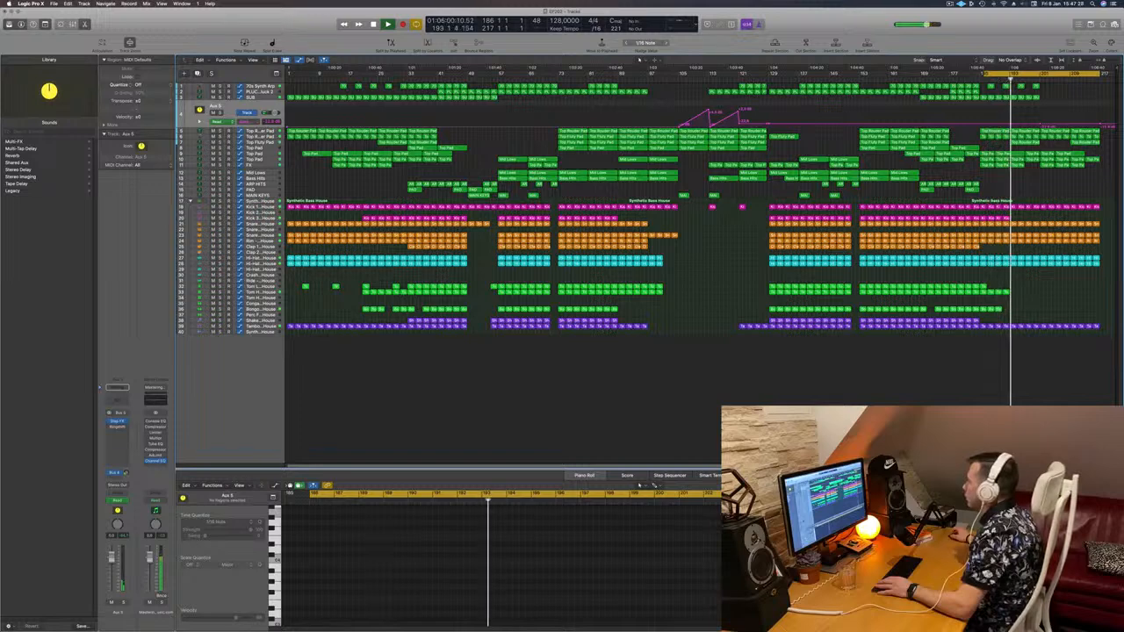
pyautogui.click(259, 142)
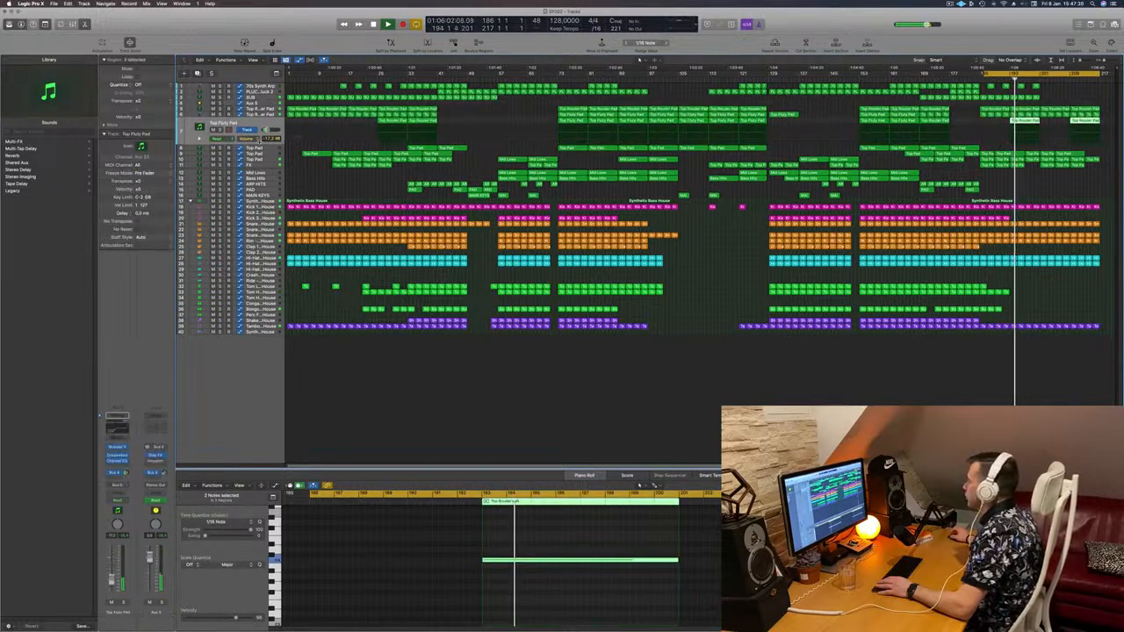
pyautogui.press('s')
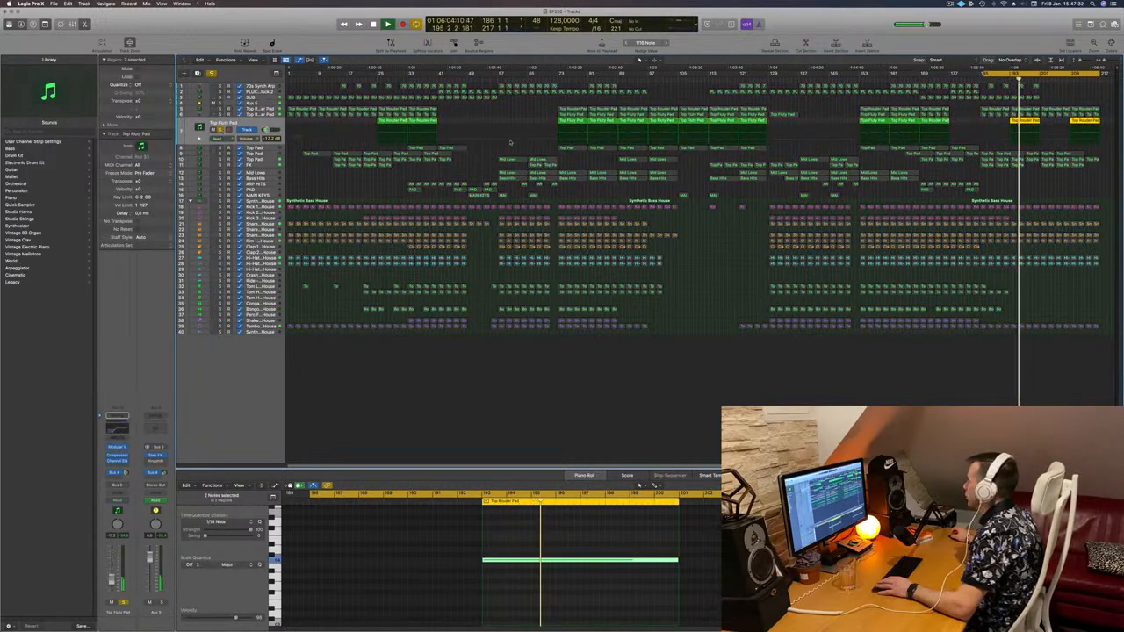
pyautogui.press('s')
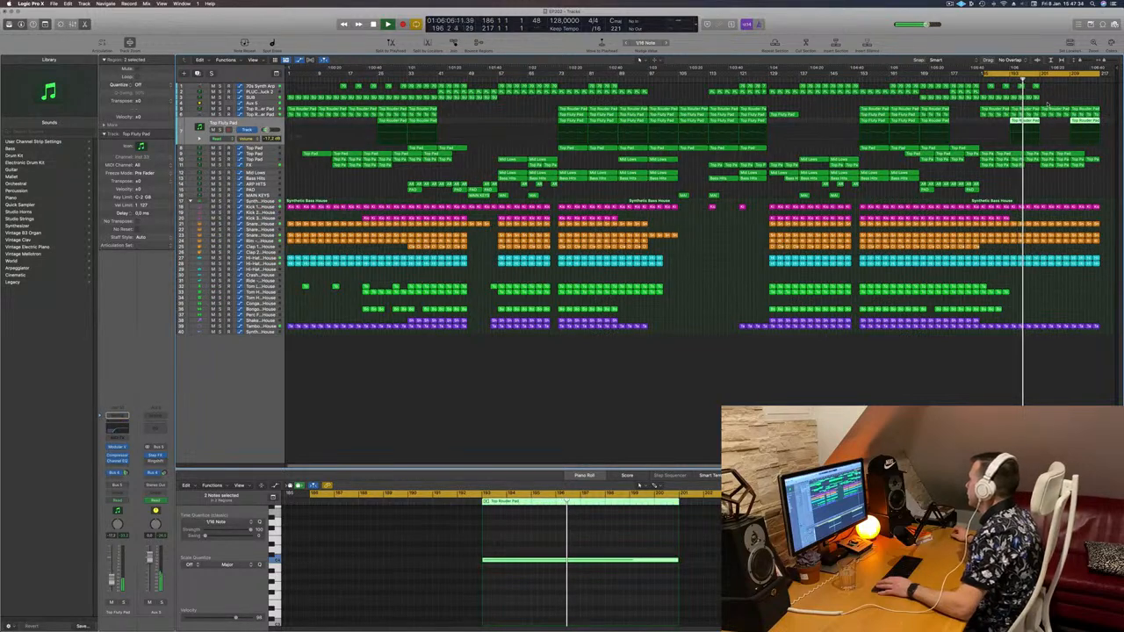
# Delete the Top Rounder Pad and Top Fluty Pad regions from bar 201 on, along with those on the automated Top Pad track
pyautogui.moveTo(1045, 104); pyautogui.dragTo(1098, 122)
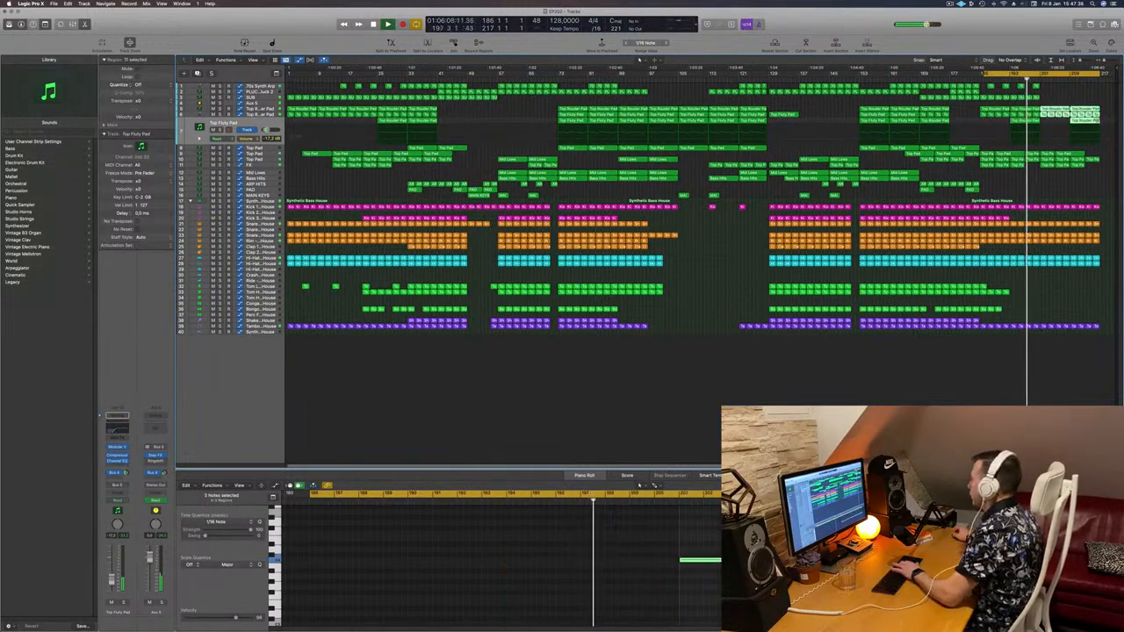
pyautogui.press('Delete')
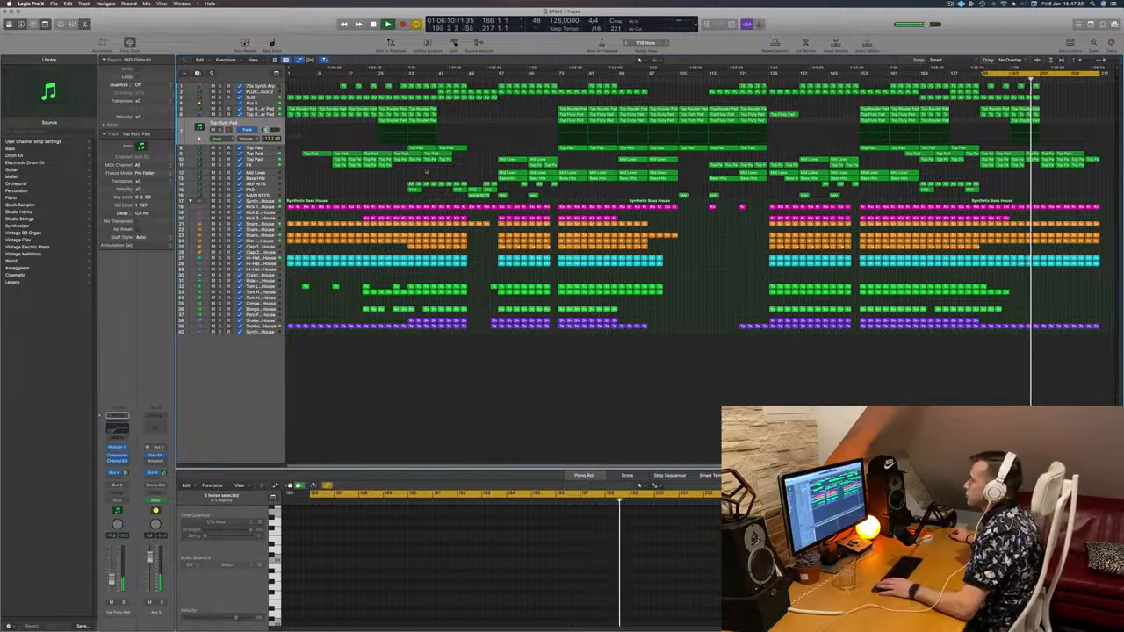
pyautogui.click(266, 153)
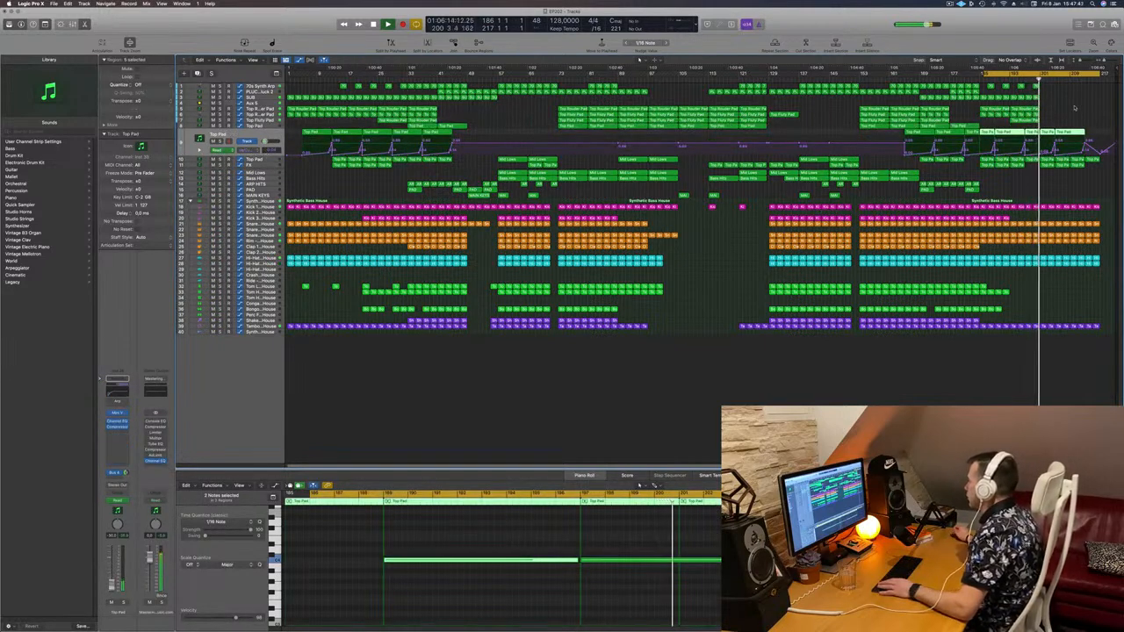
pyautogui.moveTo(1050, 111); pyautogui.dragTo(1066, 131)
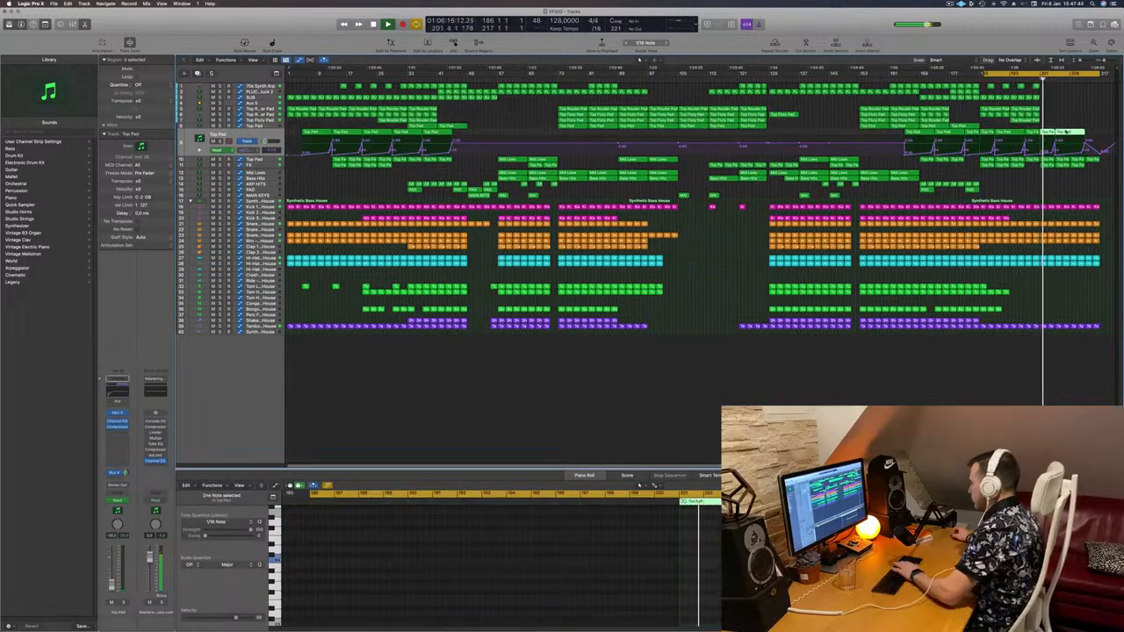
pyautogui.press('Delete')
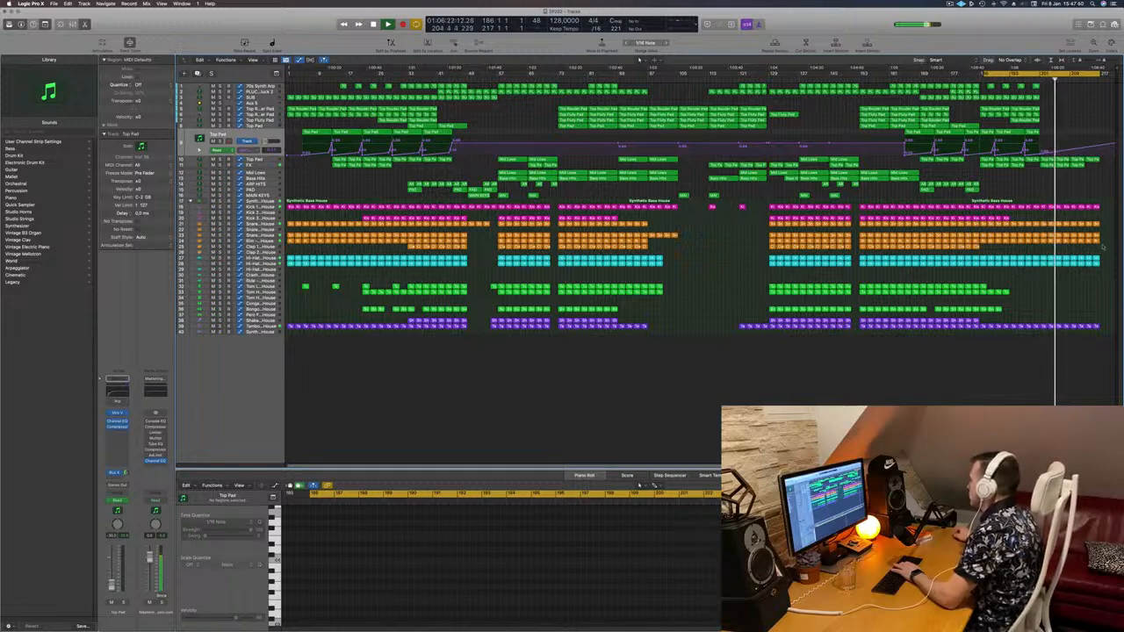
# Delete the last eight bars of Tambourine regions and the matching snare and rim regions, from about bar 209 on
pyautogui.moveTo(1104, 320); pyautogui.dragTo(1072, 329)
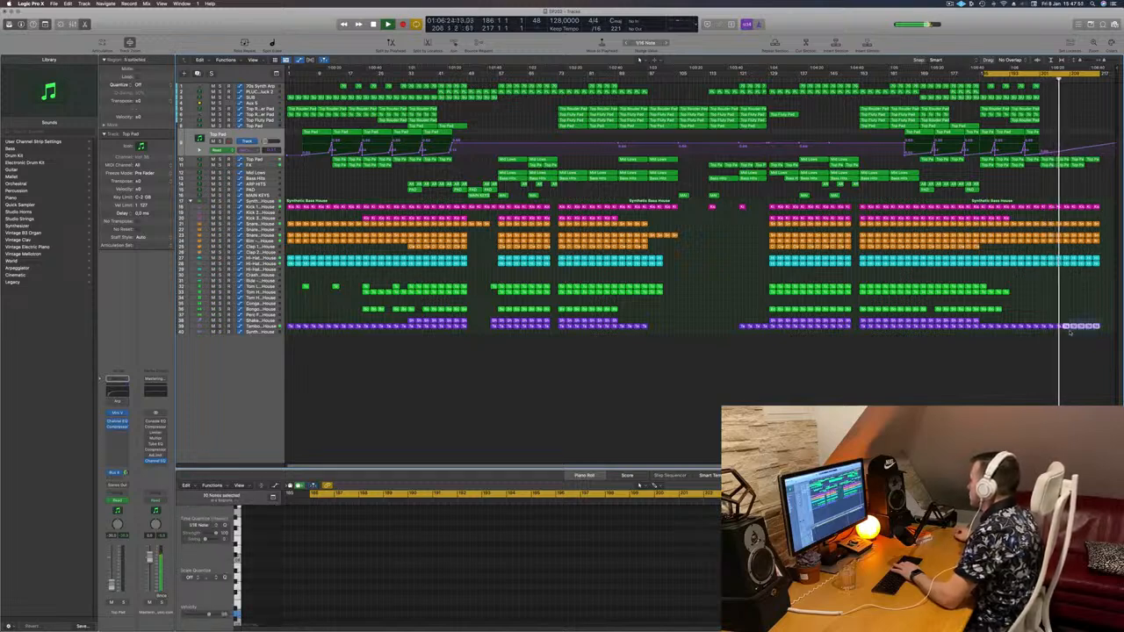
pyautogui.press('Delete')
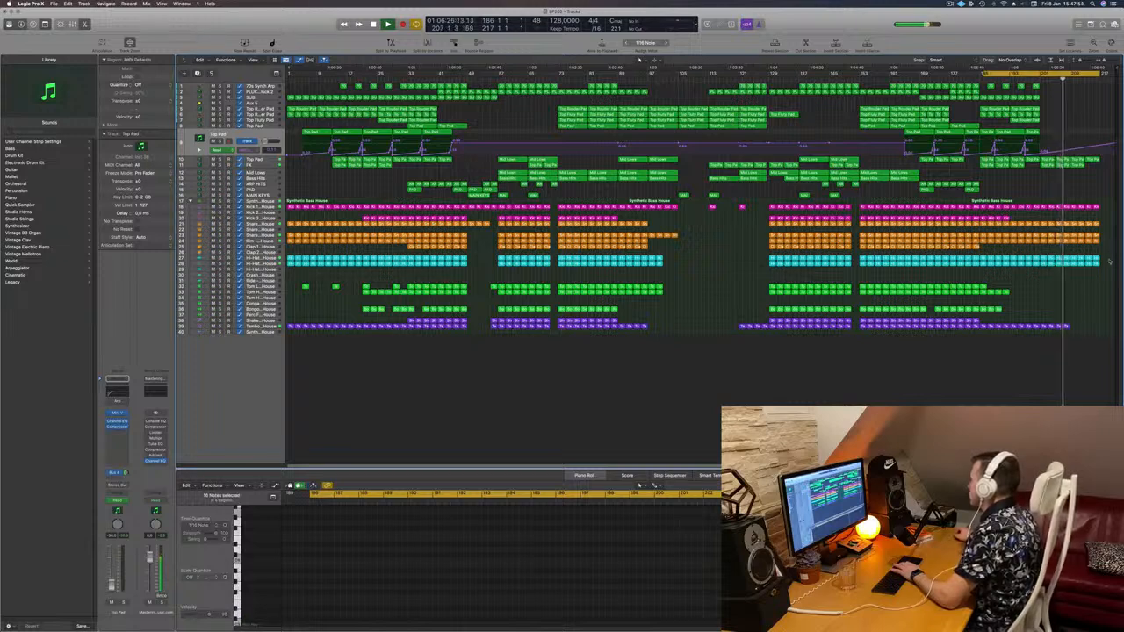
pyautogui.moveTo(1105, 234); pyautogui.dragTo(1074, 244)
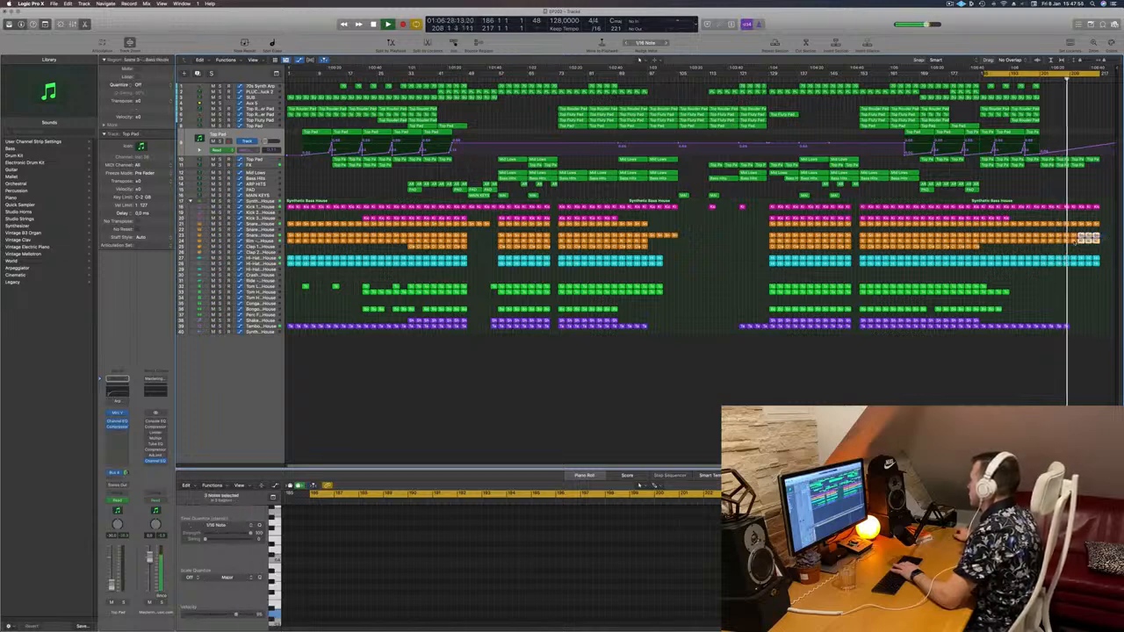
pyautogui.press('Delete')
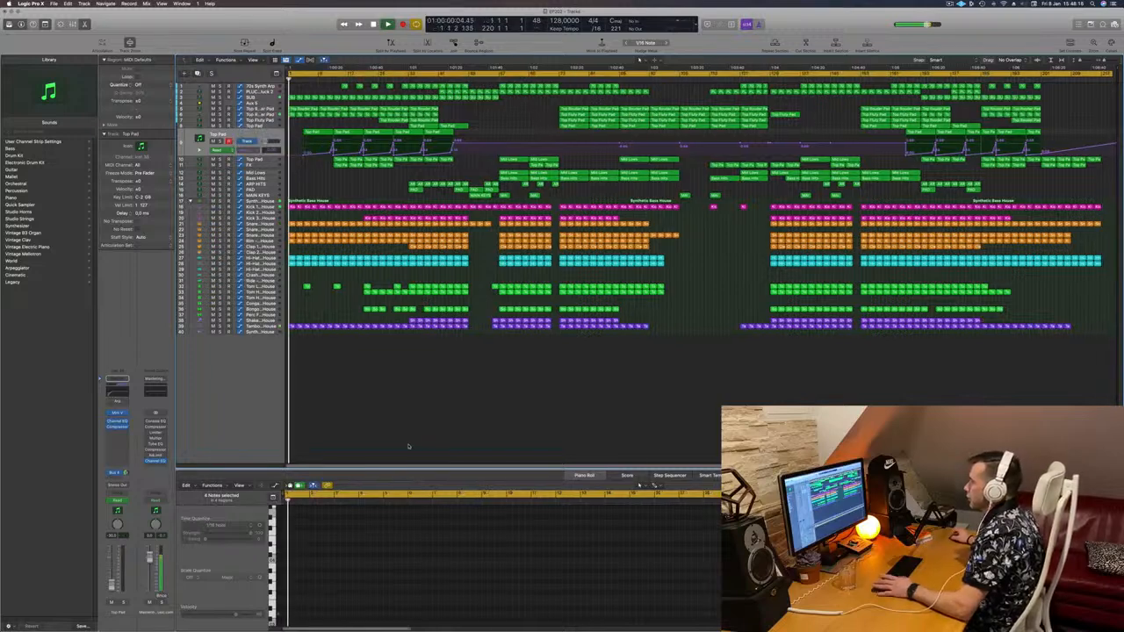
# Enlarge the track rows and play the complete arrangement from bar 1
pyautogui.scroll(4, 352, 425)
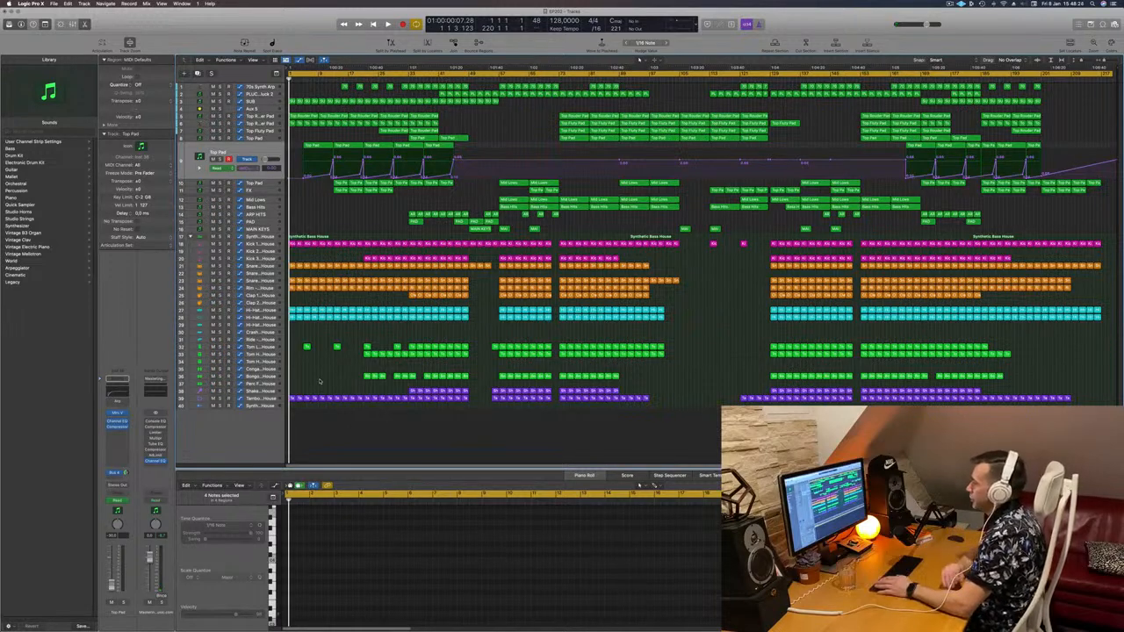
pyautogui.press('space')
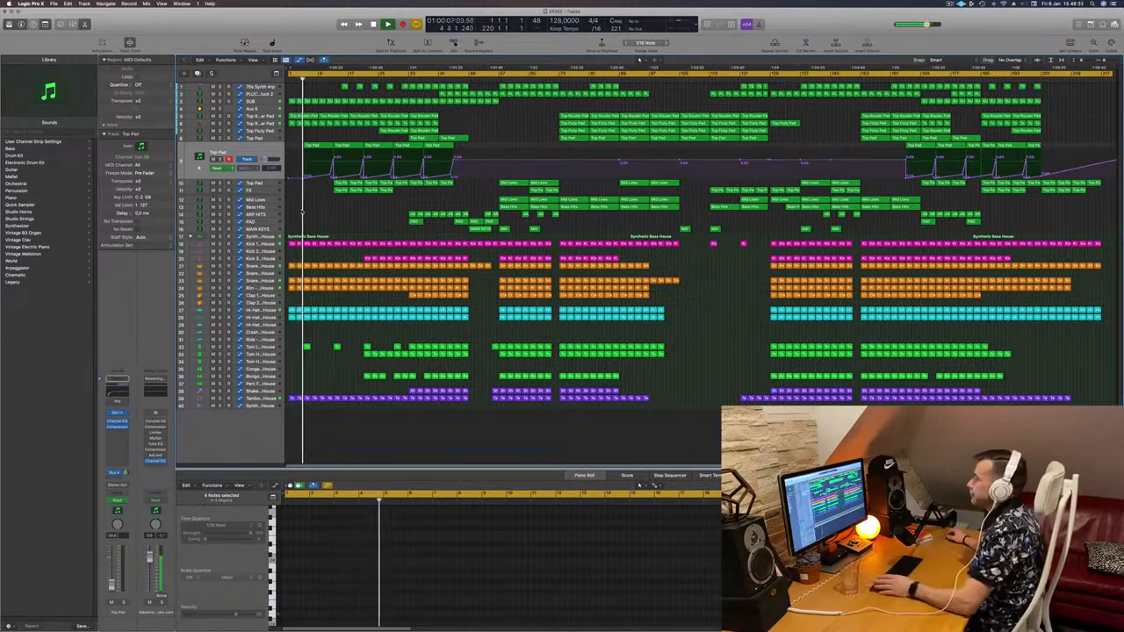
# Enlarge the Aux 5 track, look over its automation along the arrangement, and play the track from bar 1
pyautogui.press('super+Right')
pyautogui.press('super+Right')
pyautogui.press('super+Right')
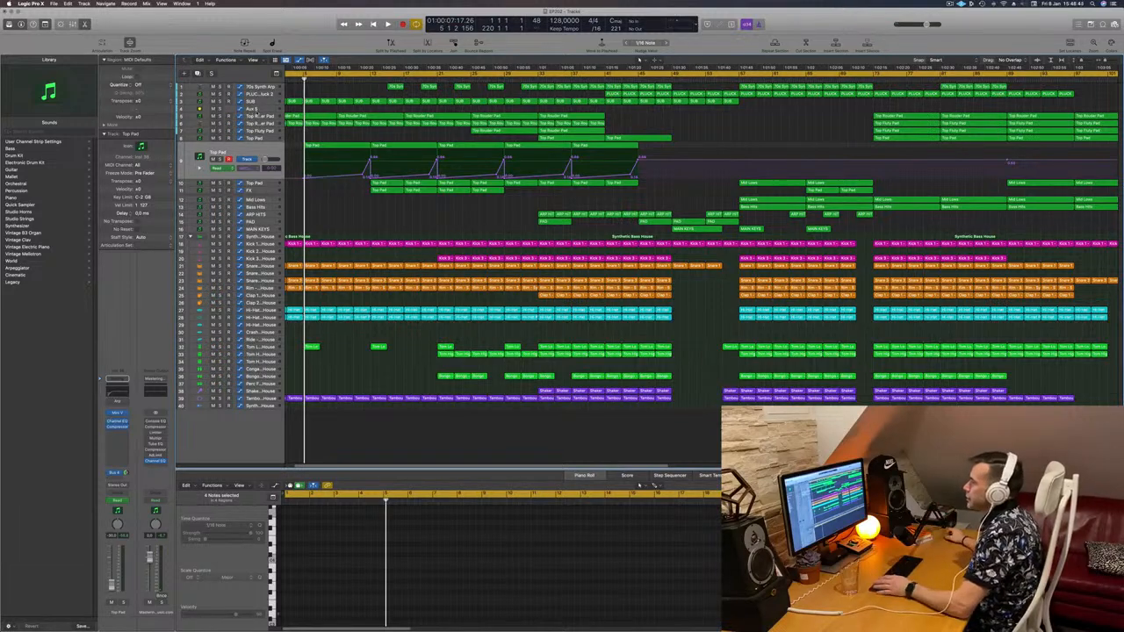
pyautogui.click(258, 107)
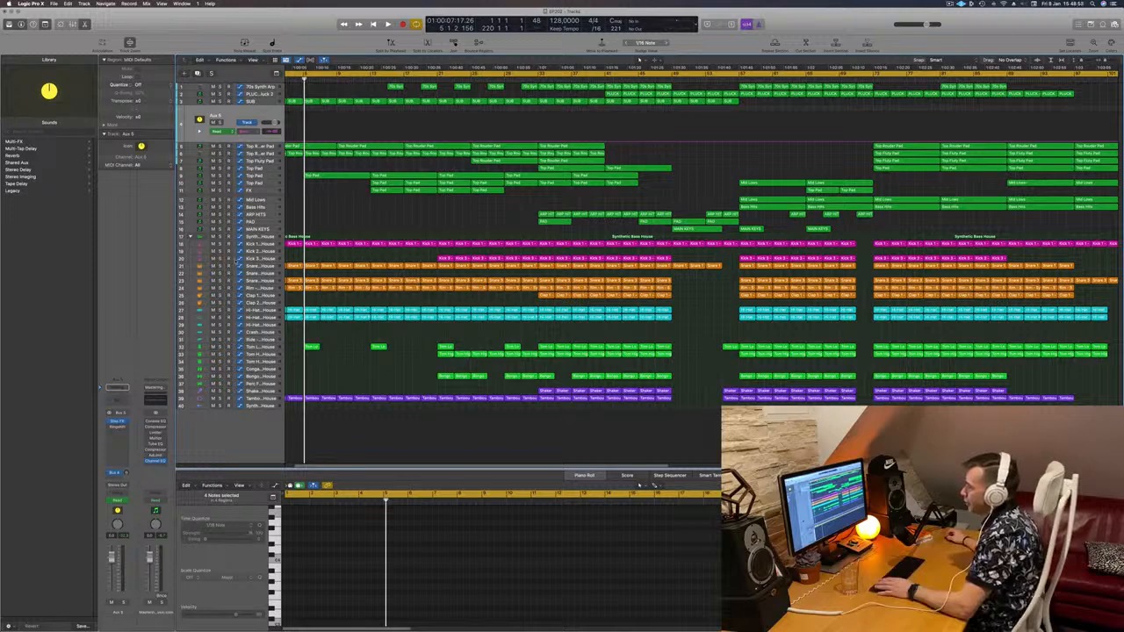
pyautogui.hscroll(10, 356, 218)
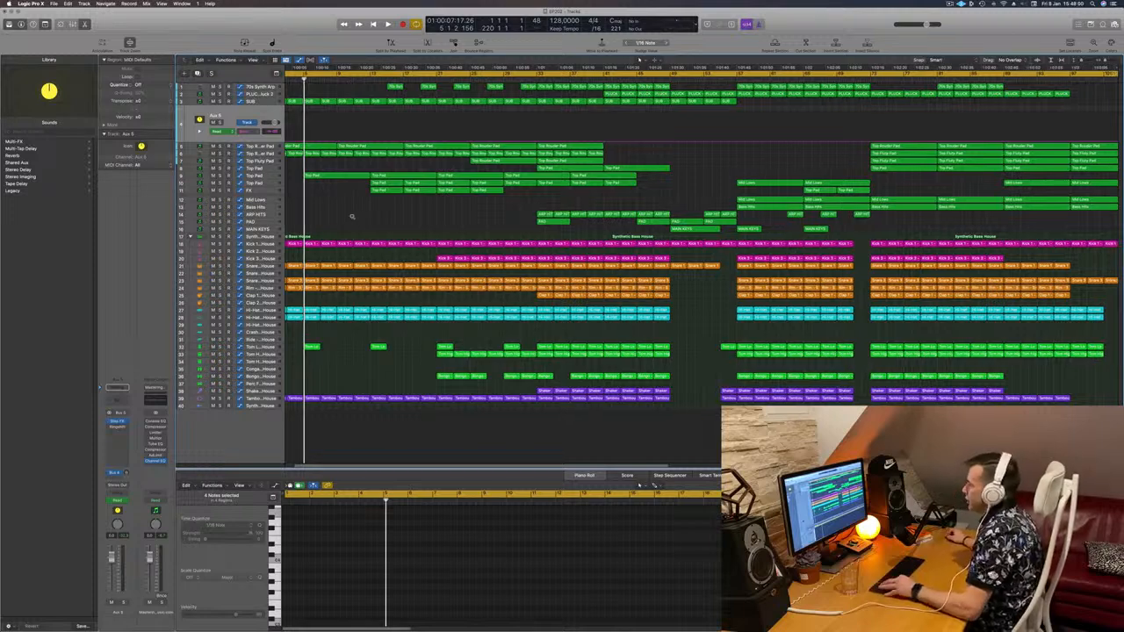
pyautogui.hscroll(3, 352, 218)
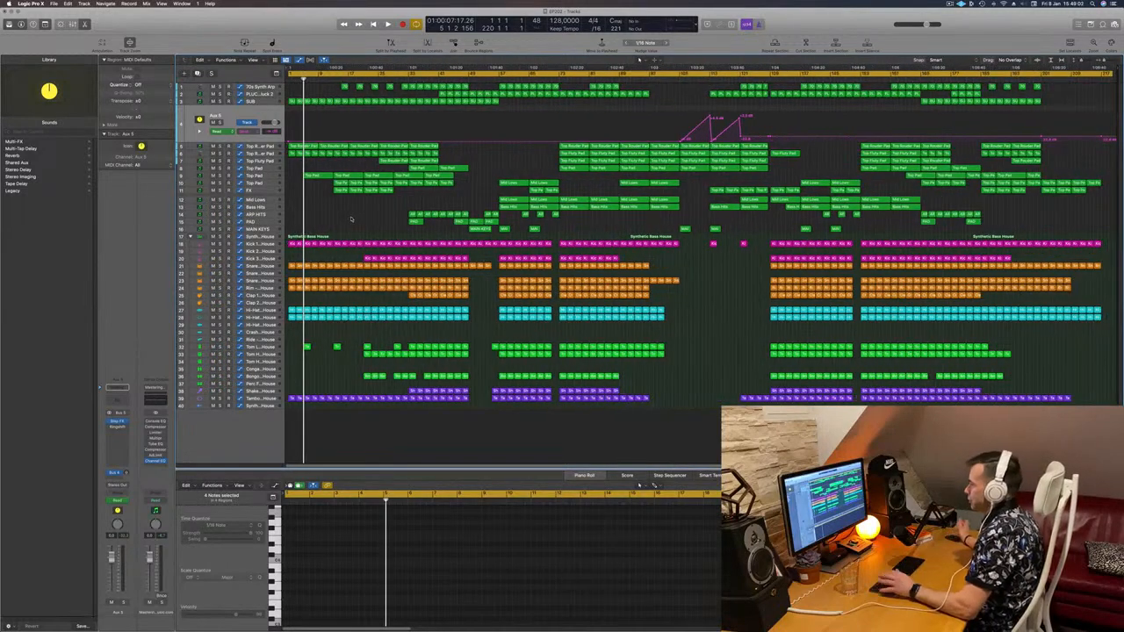
pyautogui.press('space')
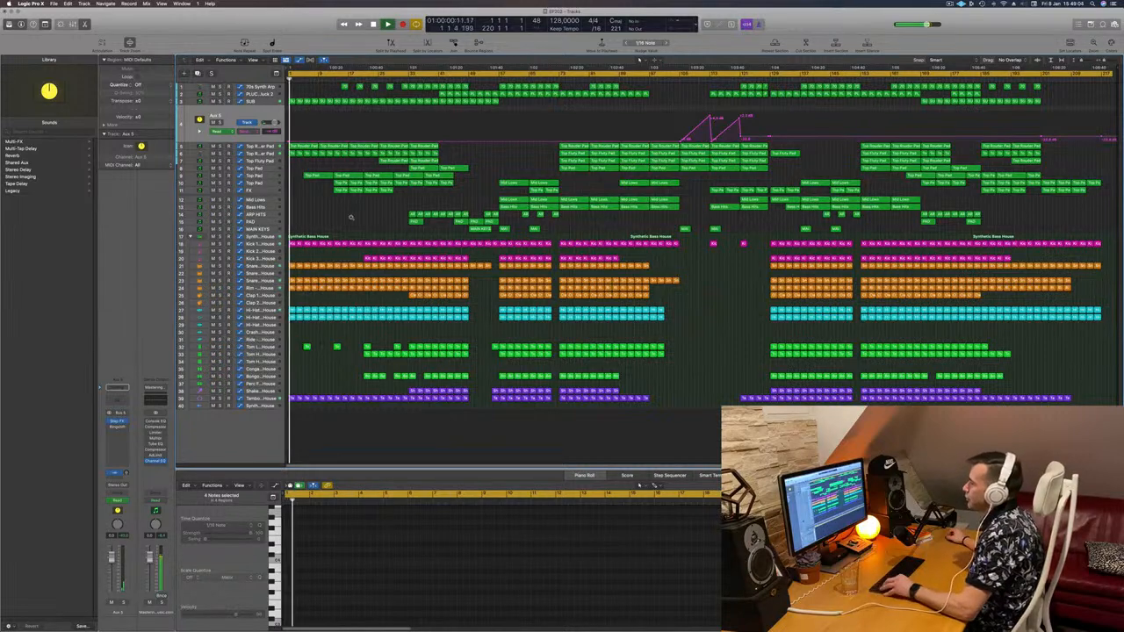
pyautogui.hscroll(-20, 351, 217)
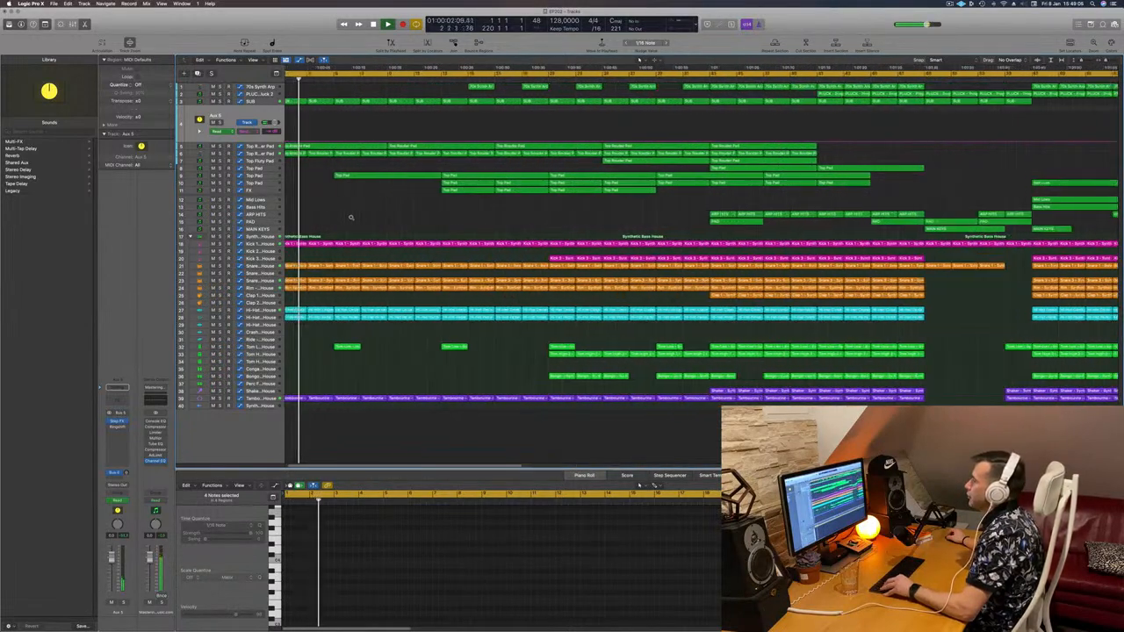
# Cut the last two beats before bar 5 from both Top Rounder Pad tracks, splitting crossing notes, and replay from the start
pyautogui.scroll(2, 350, 217)
pyautogui.scroll(1, 338, 165)
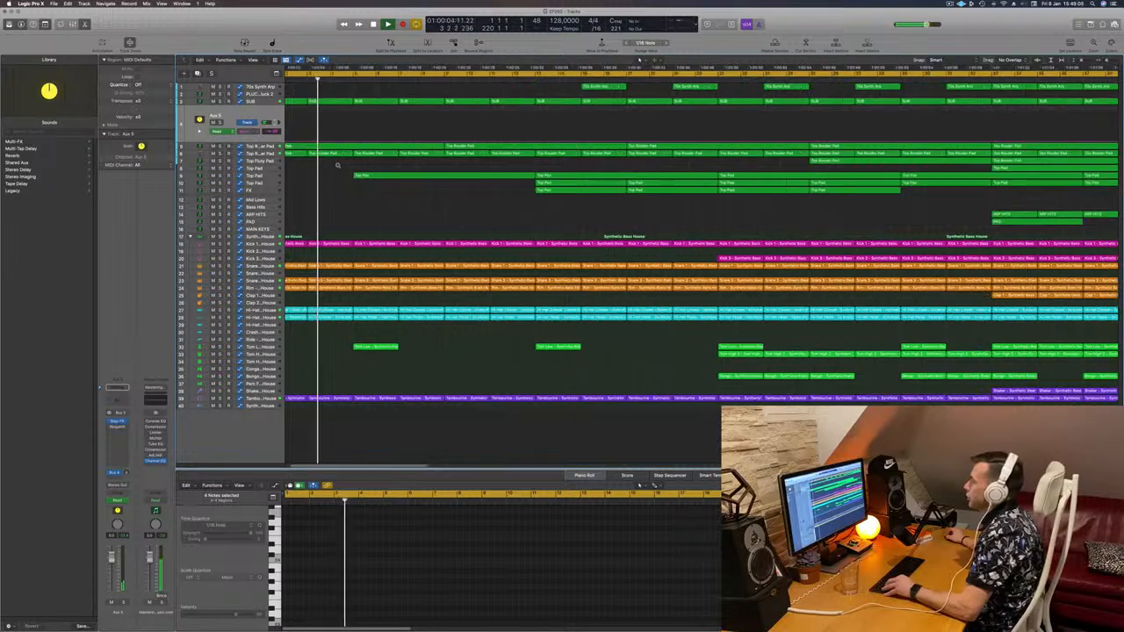
pyautogui.scroll(1, 337, 165)
pyautogui.click(351, 146)
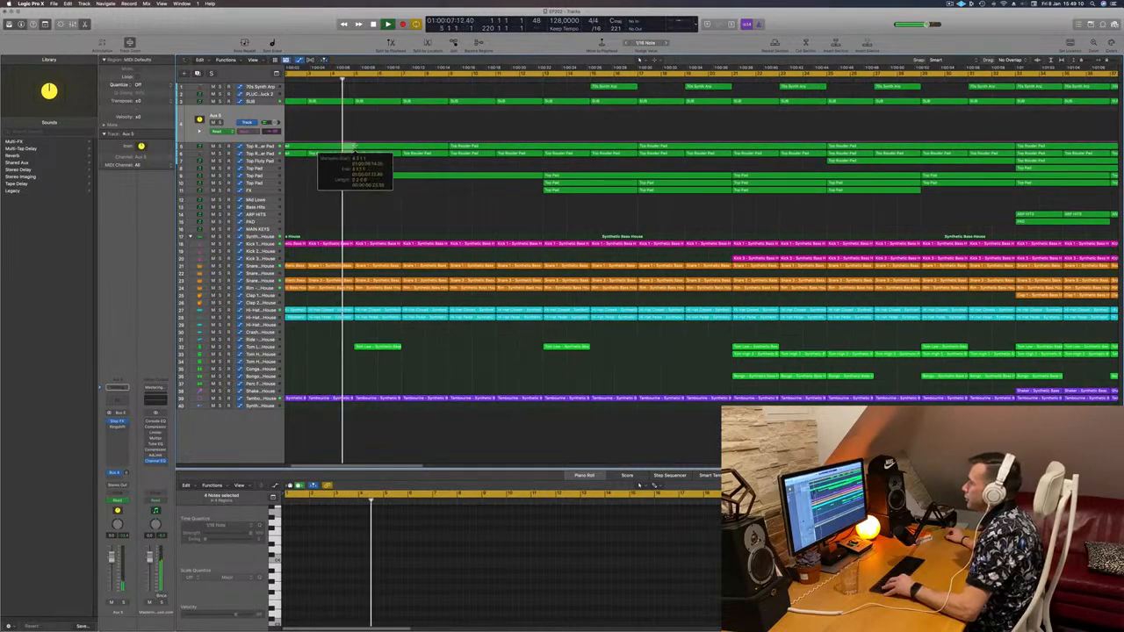
pyautogui.click(350, 149)
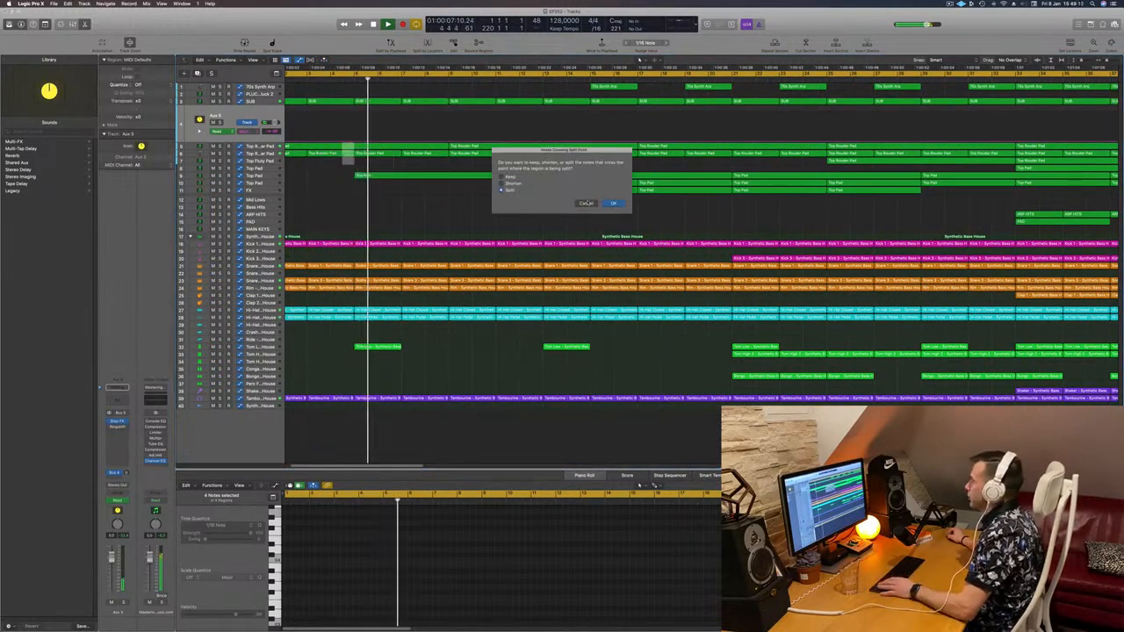
pyautogui.click(612, 203)
pyautogui.press('Return')
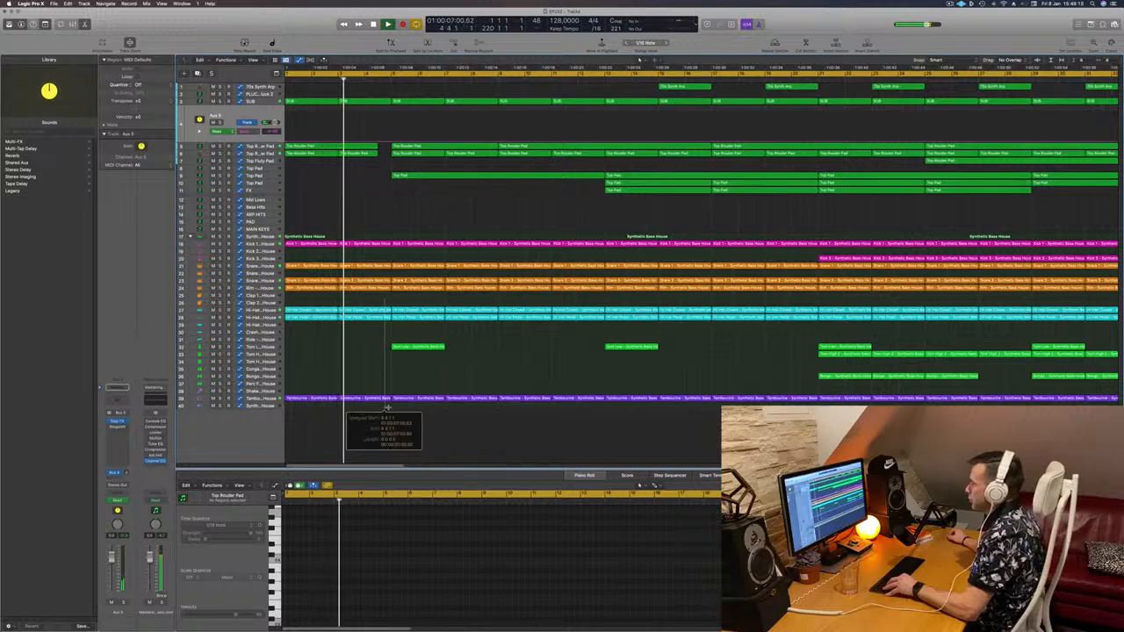
# Cut the last beat before bar 5 from the hi-hat and Tambourine regions and replay the intro from bar 1
pyautogui.moveTo(390, 408); pyautogui.dragTo(389, 408)
pyautogui.press('Delete')
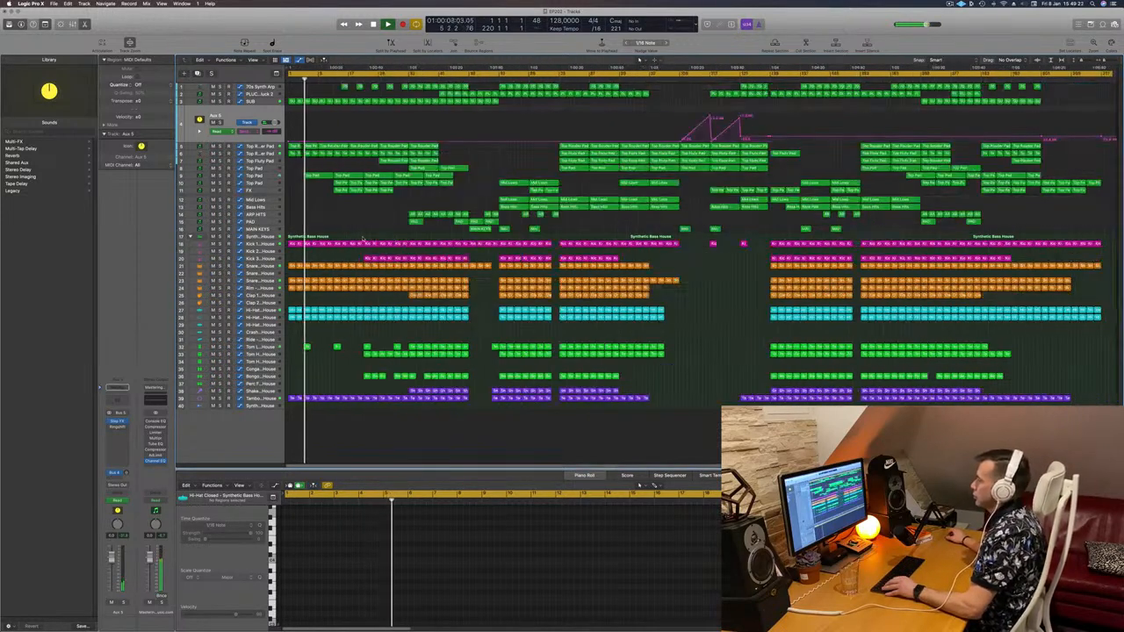
pyautogui.scroll(3, 343, 235)
pyautogui.press('Return')
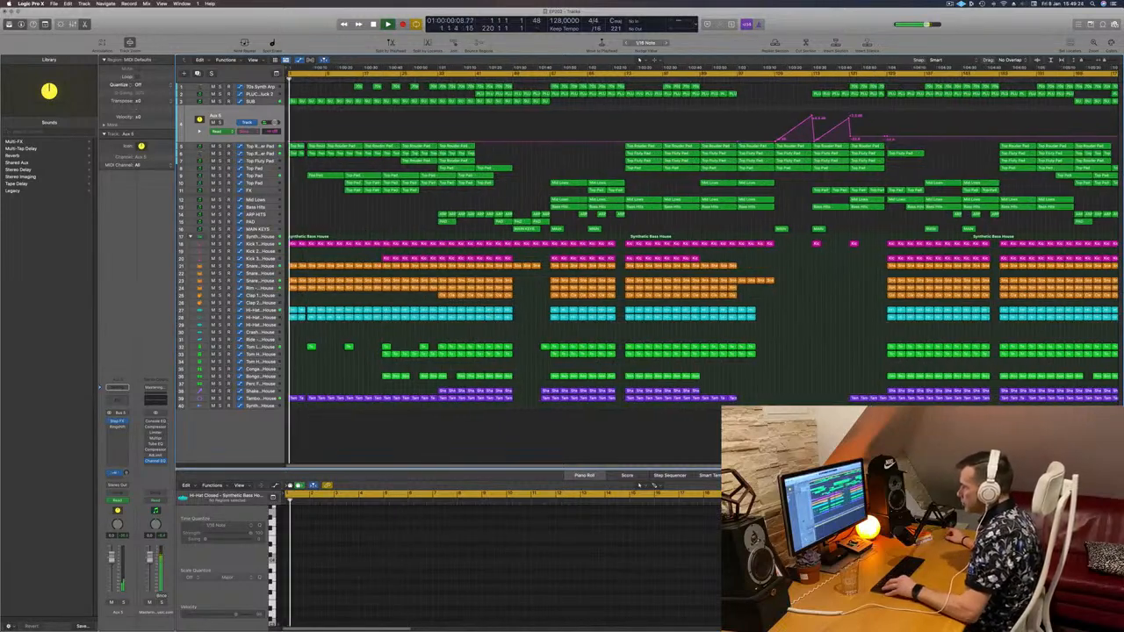
pyautogui.scroll(8, 370, 226)
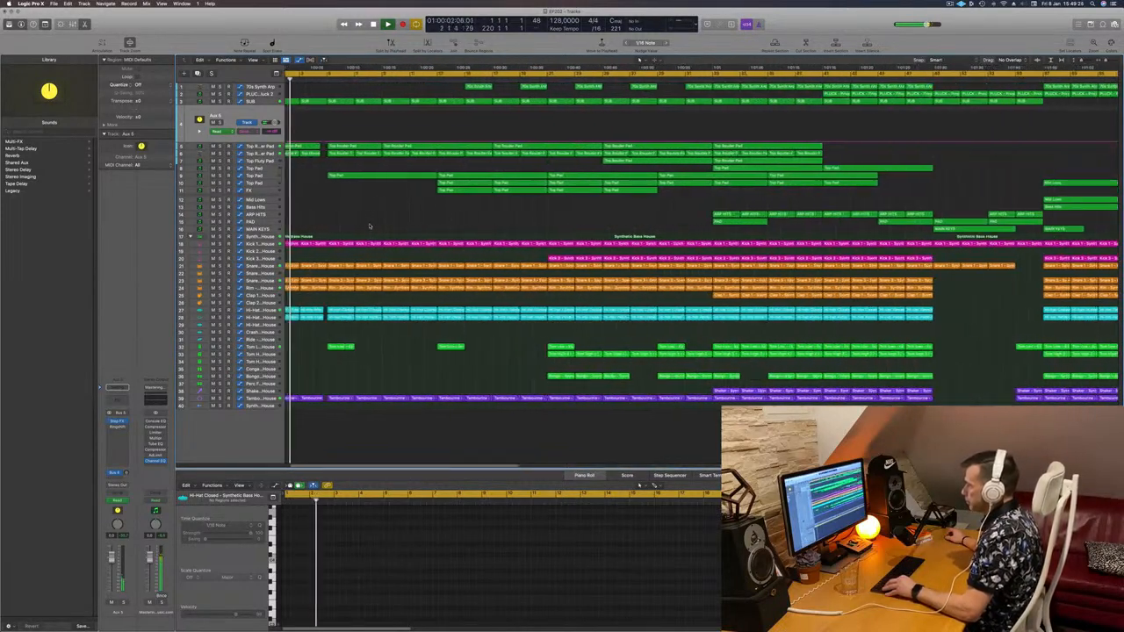
pyautogui.scroll(6, 370, 226)
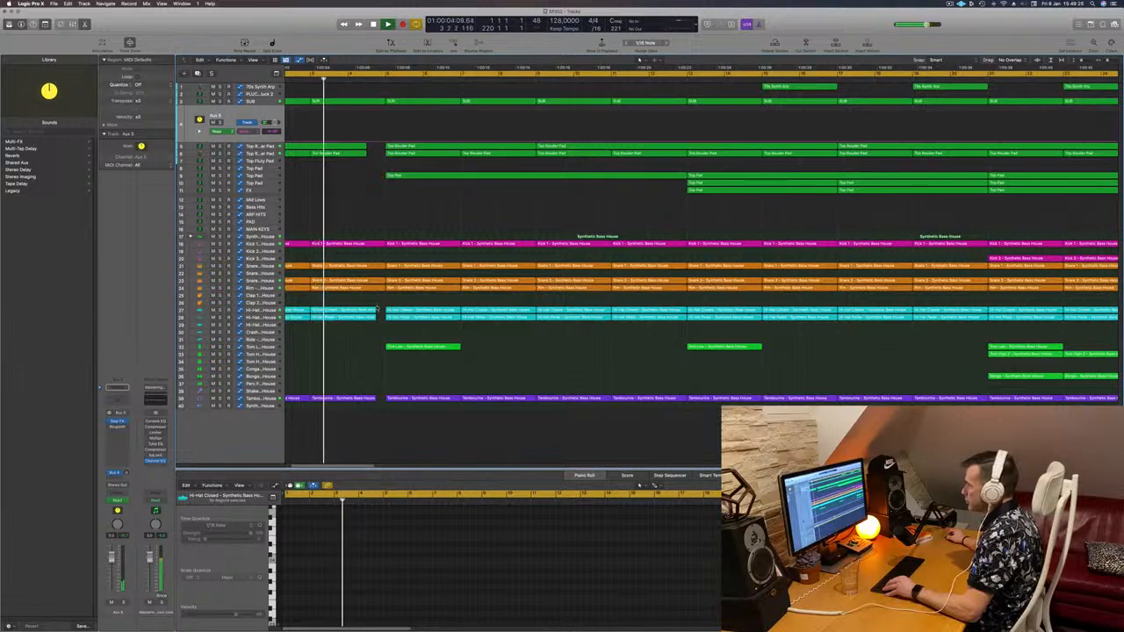
# Shorten the two hi-hat regions and the Tambourine region before bar 5 by one beat to match the pads' gap
pyautogui.moveTo(377, 308); pyautogui.dragTo(369, 336)
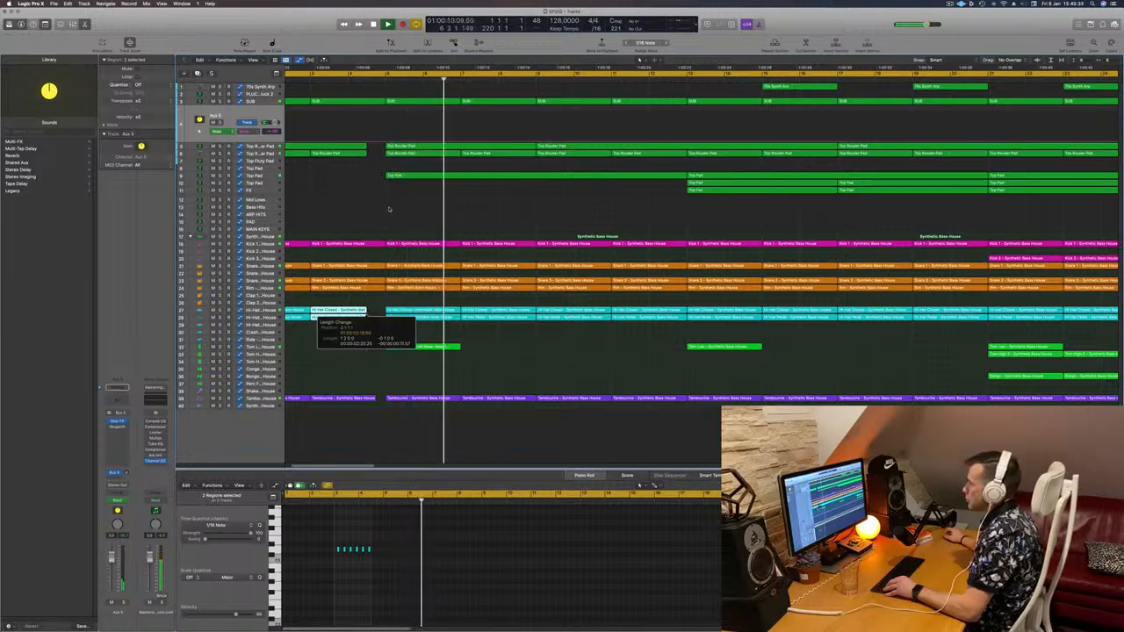
pyautogui.press('Return')
pyautogui.scroll(-2, 357, 416)
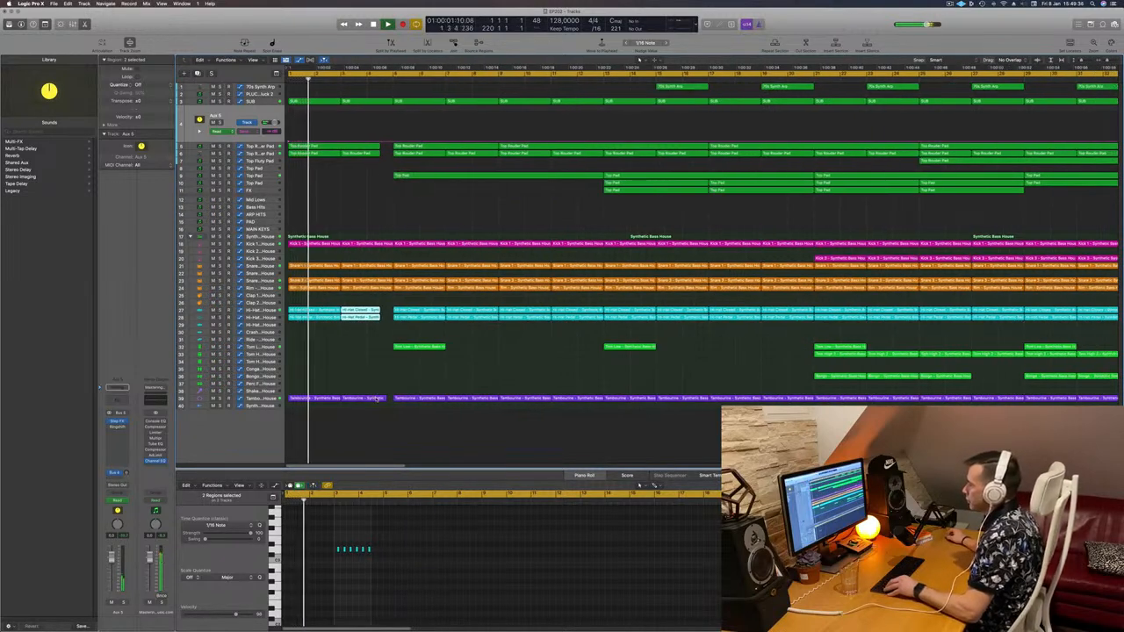
pyautogui.click(378, 398)
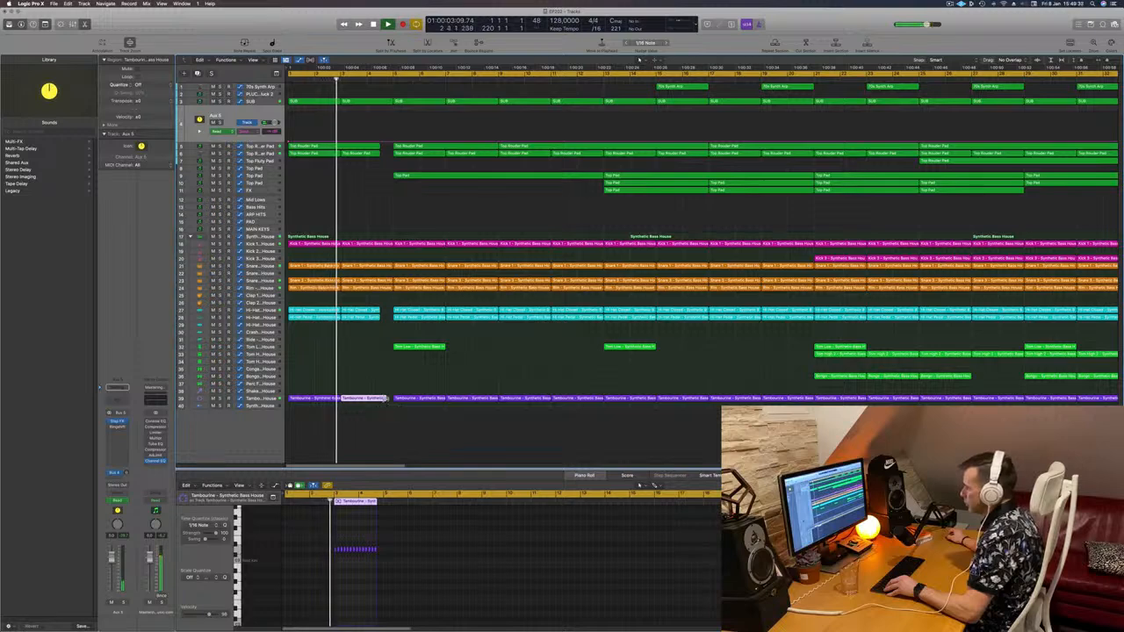
pyautogui.moveTo(387, 399); pyautogui.dragTo(380, 400)
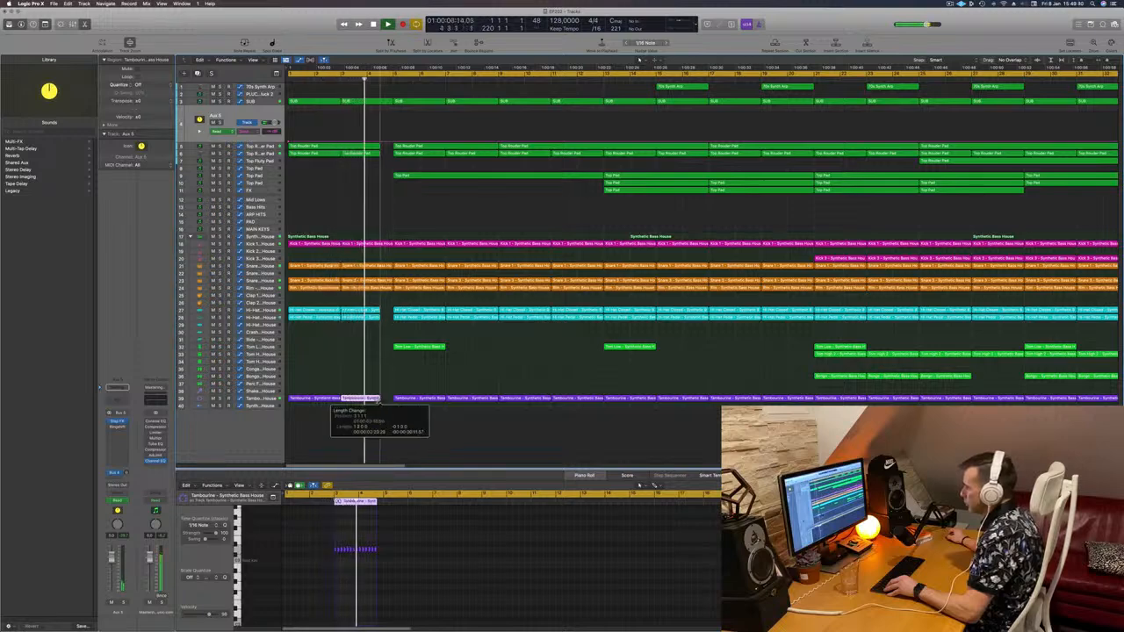
pyautogui.scroll(-5, 355, 372)
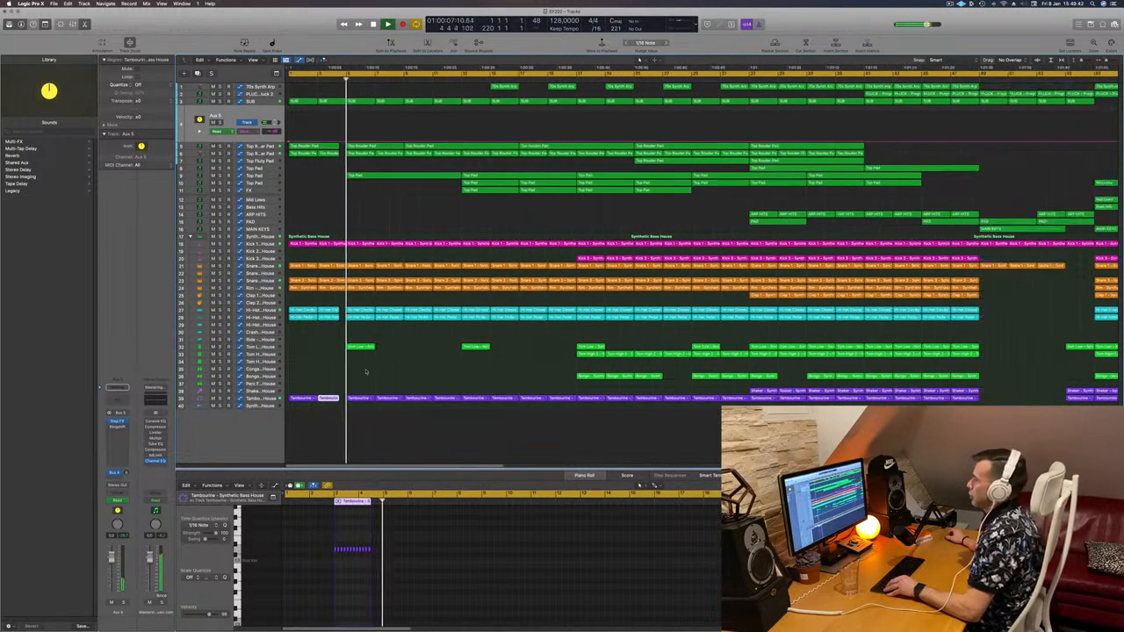
pyautogui.scroll(5, 365, 377)
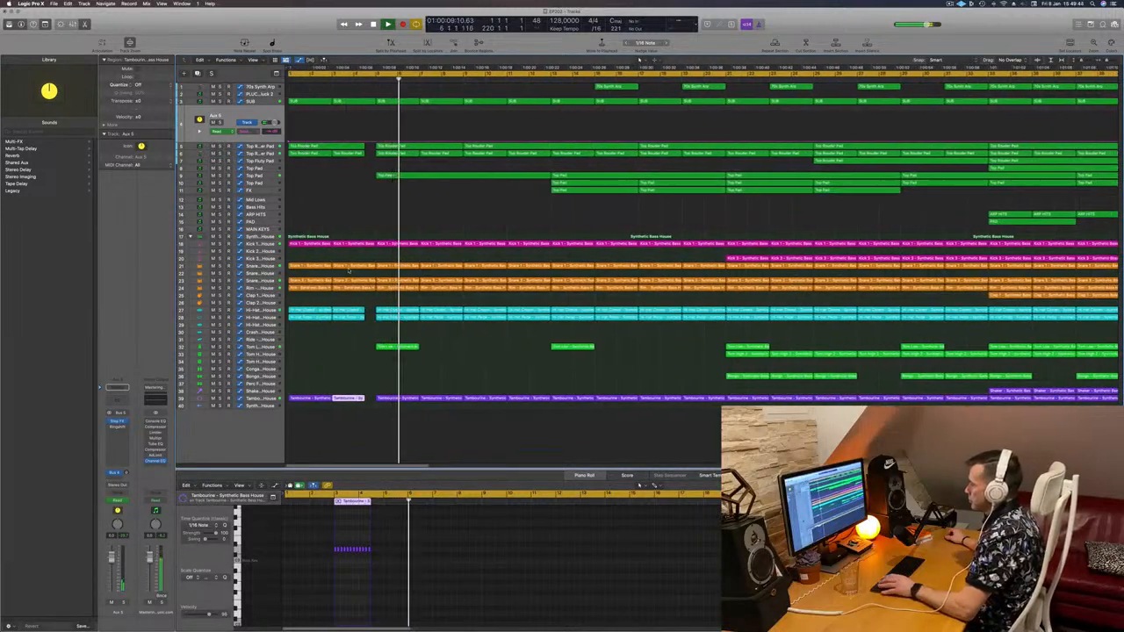
# Cut the last two beats before bar 5 from the Kick 1, snare and rim regions
pyautogui.press('Return')
pyautogui.scroll(2, 365, 254)
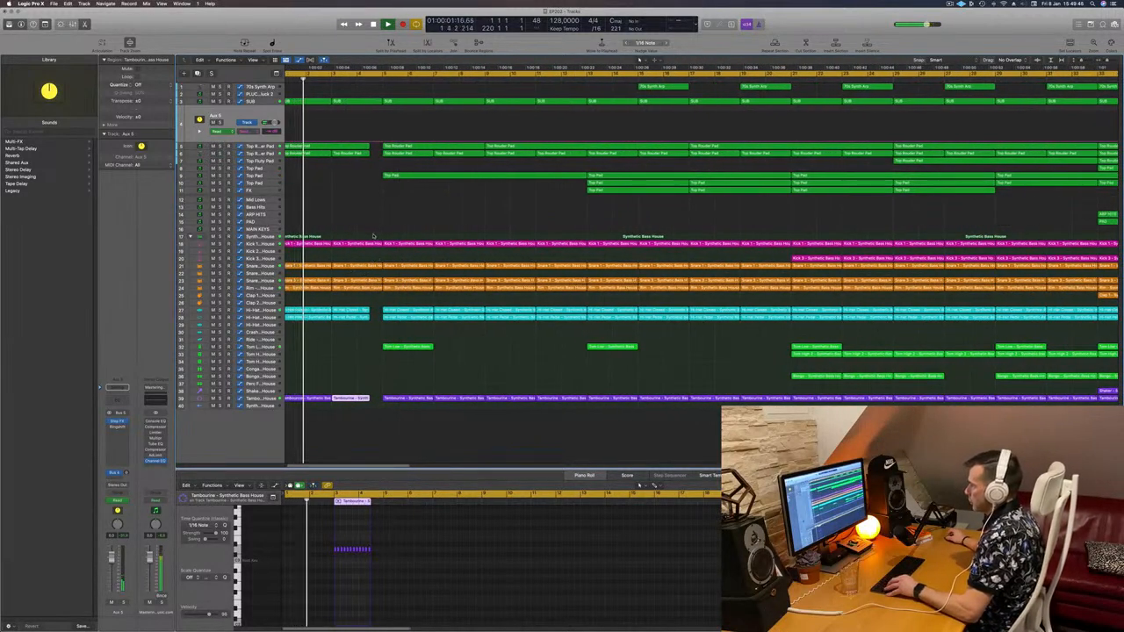
pyautogui.moveTo(369, 237); pyautogui.dragTo(379, 310)
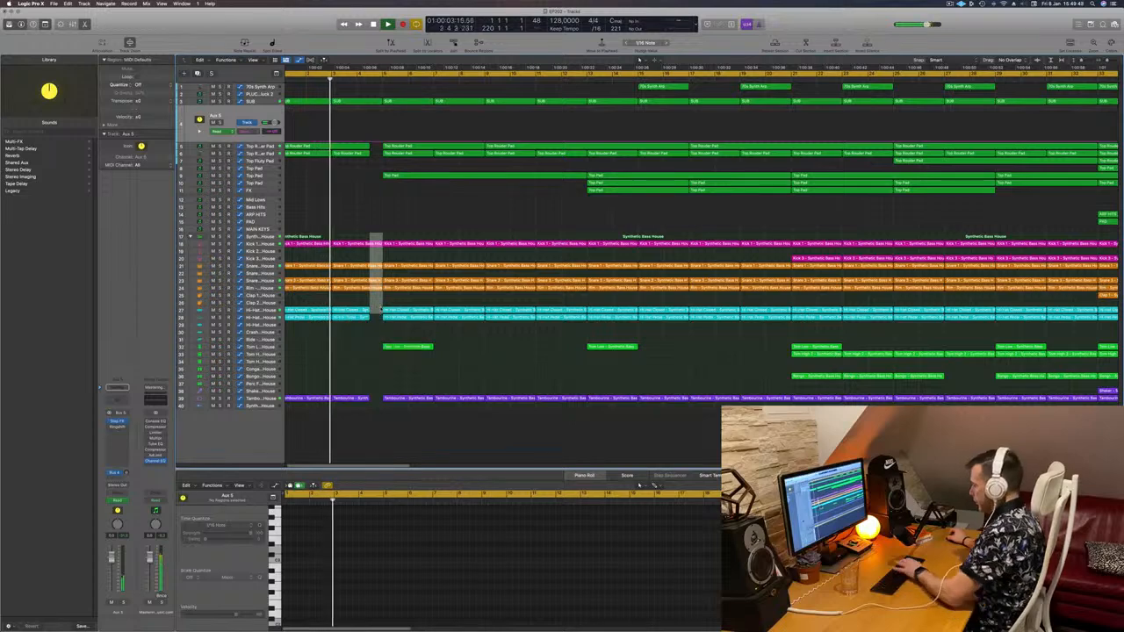
pyautogui.click(368, 249)
pyautogui.scroll(-4, 358, 238)
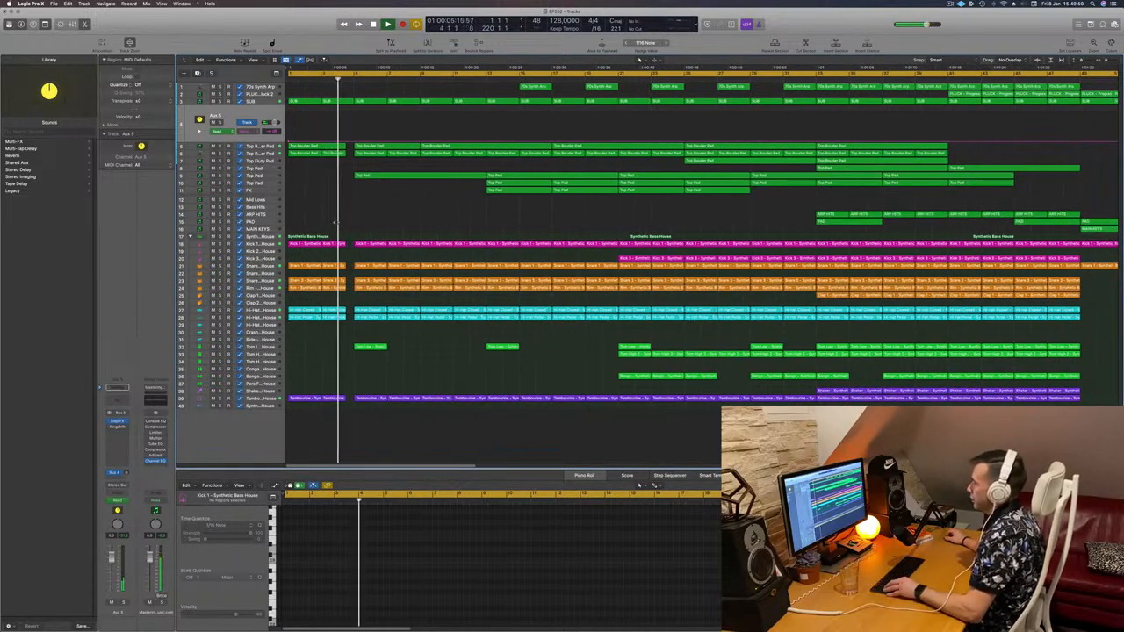
# Play the intro again from bar 1 and check the break before bar 5 along with the following bars
pyautogui.scroll(1, 347, 226)
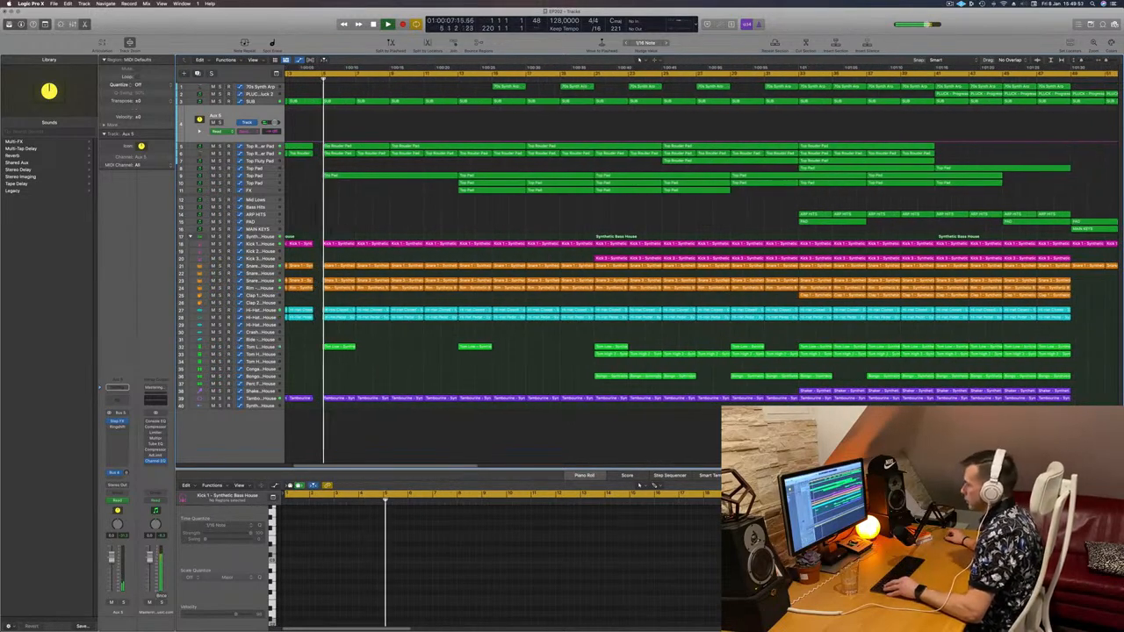
pyautogui.scroll(1, 348, 226)
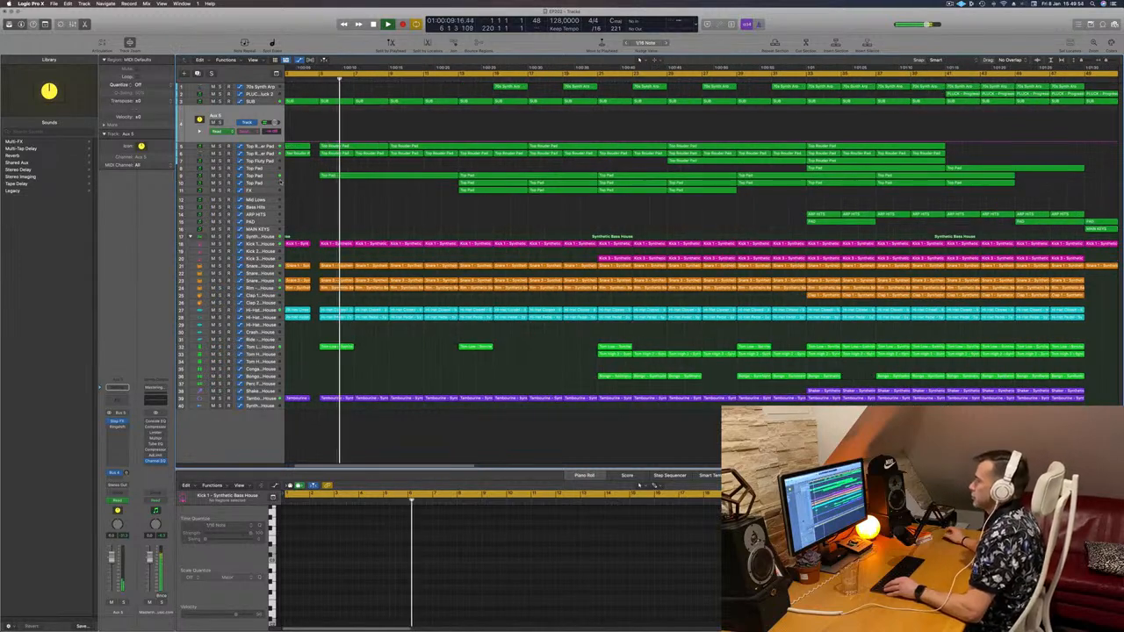
pyautogui.scroll(-2, 371, 228)
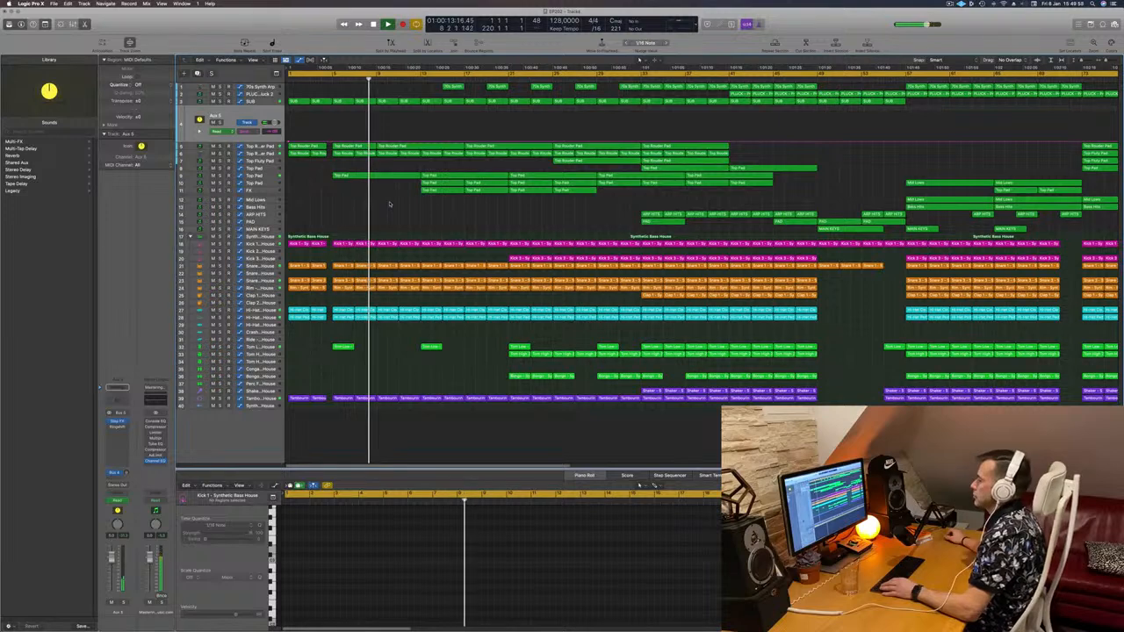
pyautogui.press('Return')
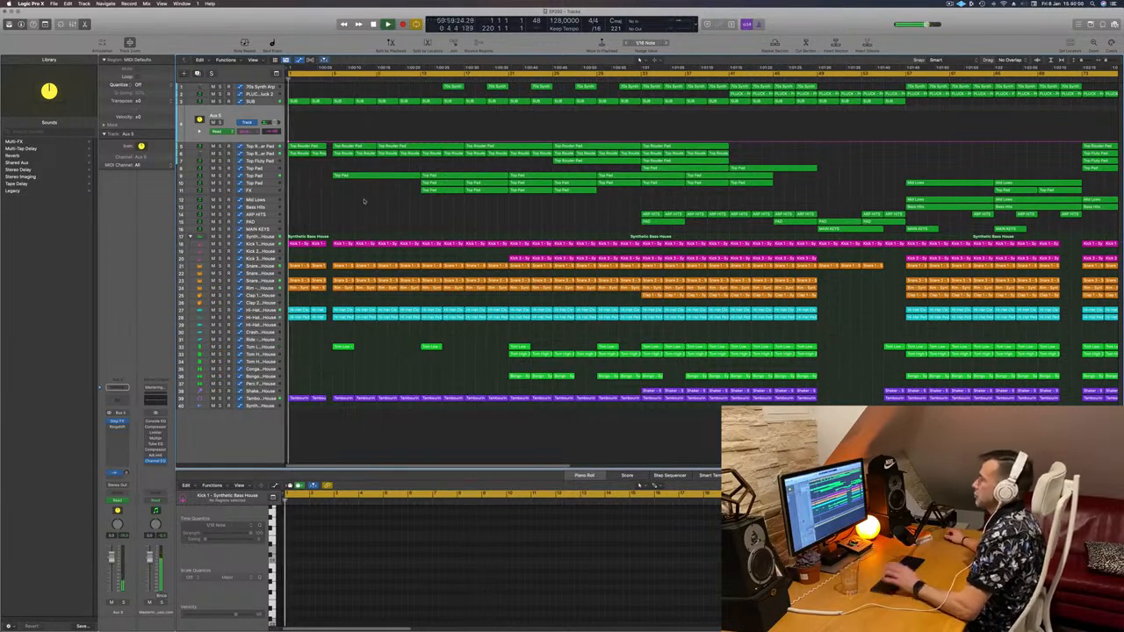
pyautogui.scroll(1, 367, 204)
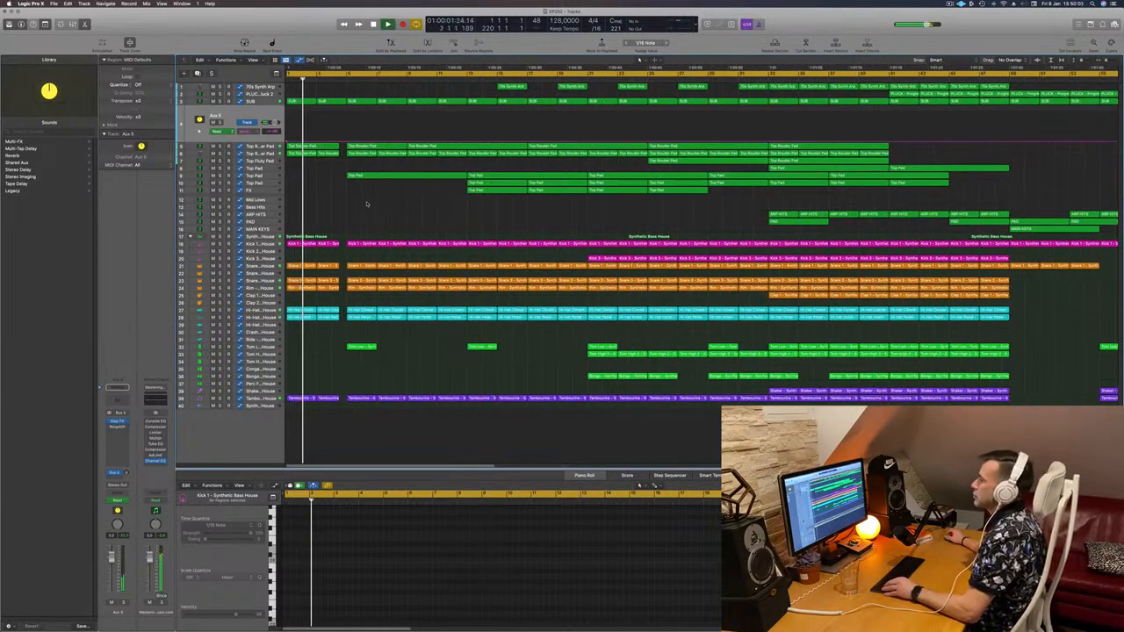
pyautogui.scroll(1, 387, 213)
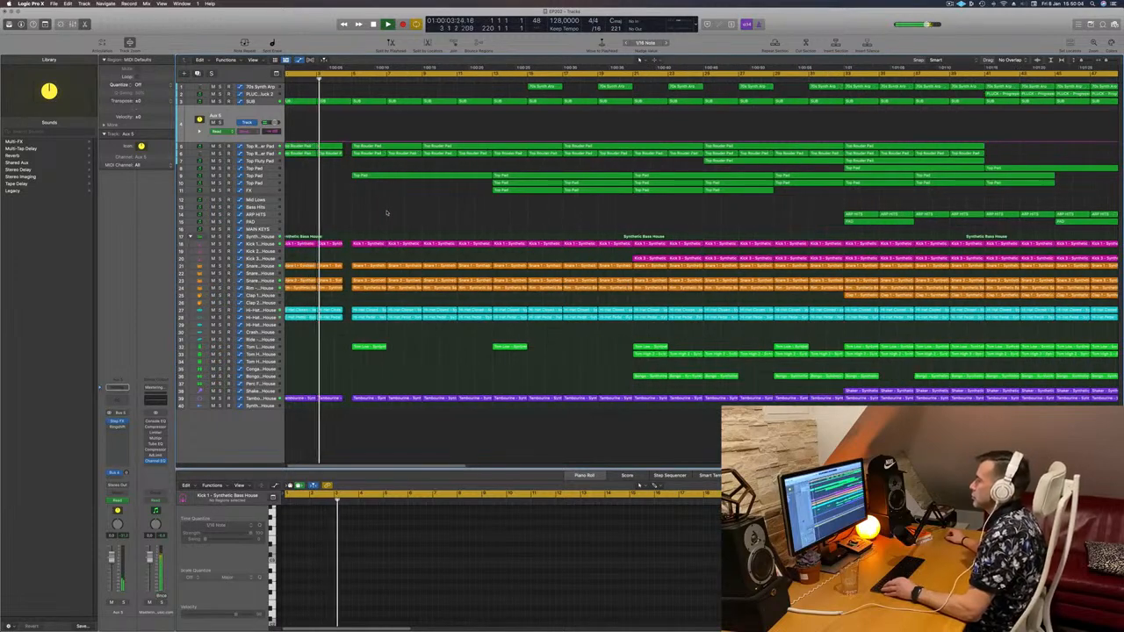
pyautogui.scroll(-3, 387, 213)
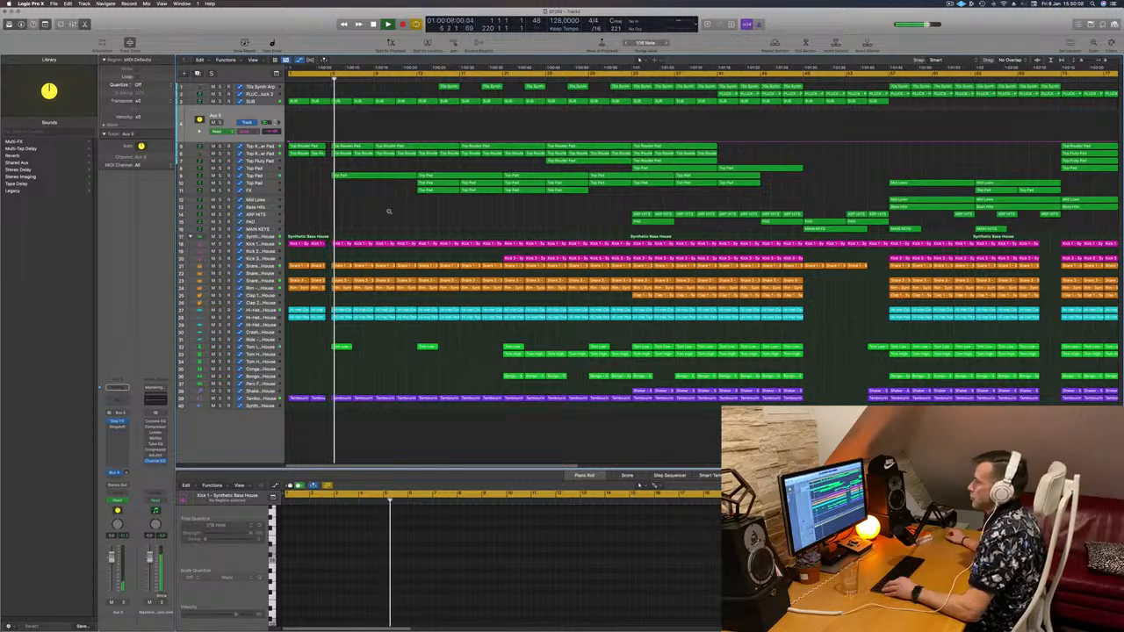
pyautogui.scroll(-1, 388, 211)
pyautogui.scroll(-1, 388, 211)
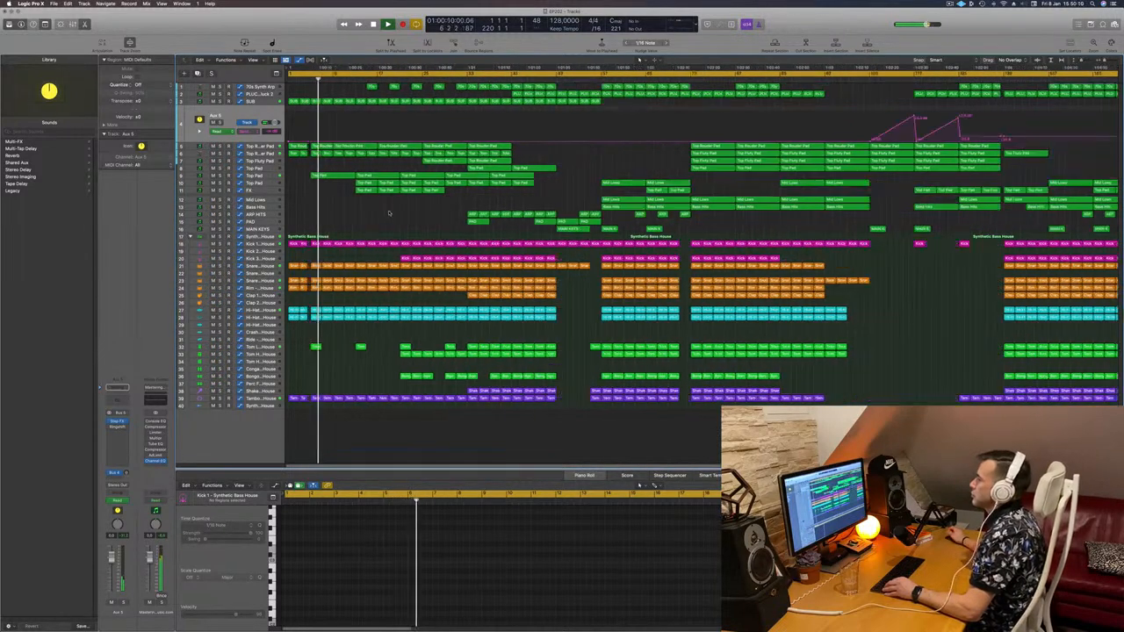
pyautogui.scroll(-1, 388, 213)
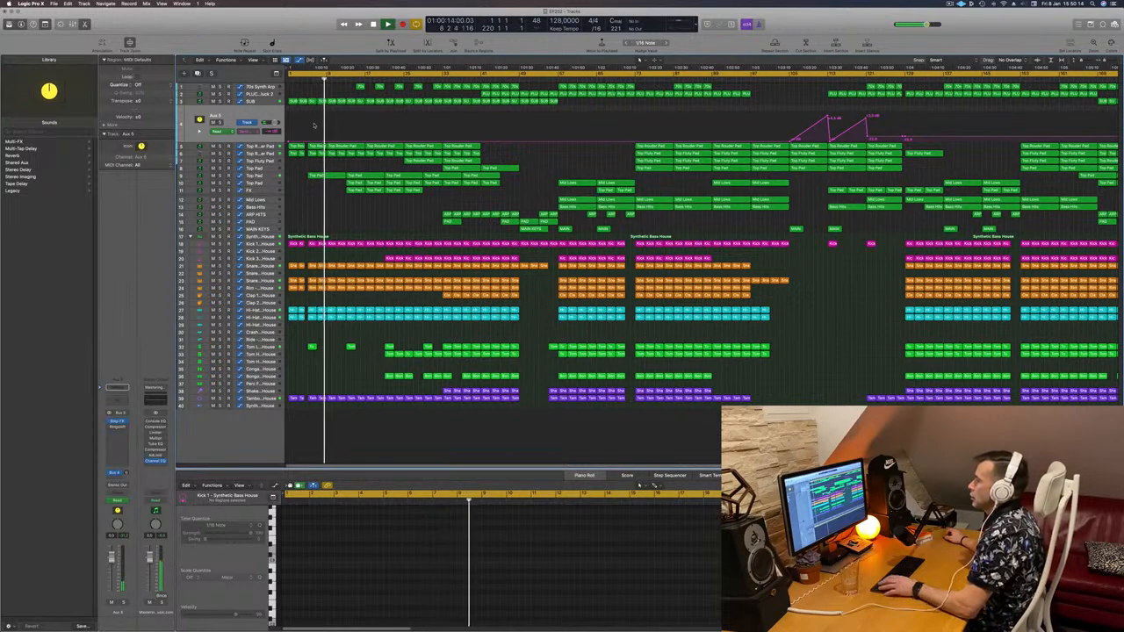
# Draw a send automation ramp on Aux 5 that rises from bar 1 to a peak at bar 5 and falls by bar 9
pyautogui.scroll(3, 316, 131)
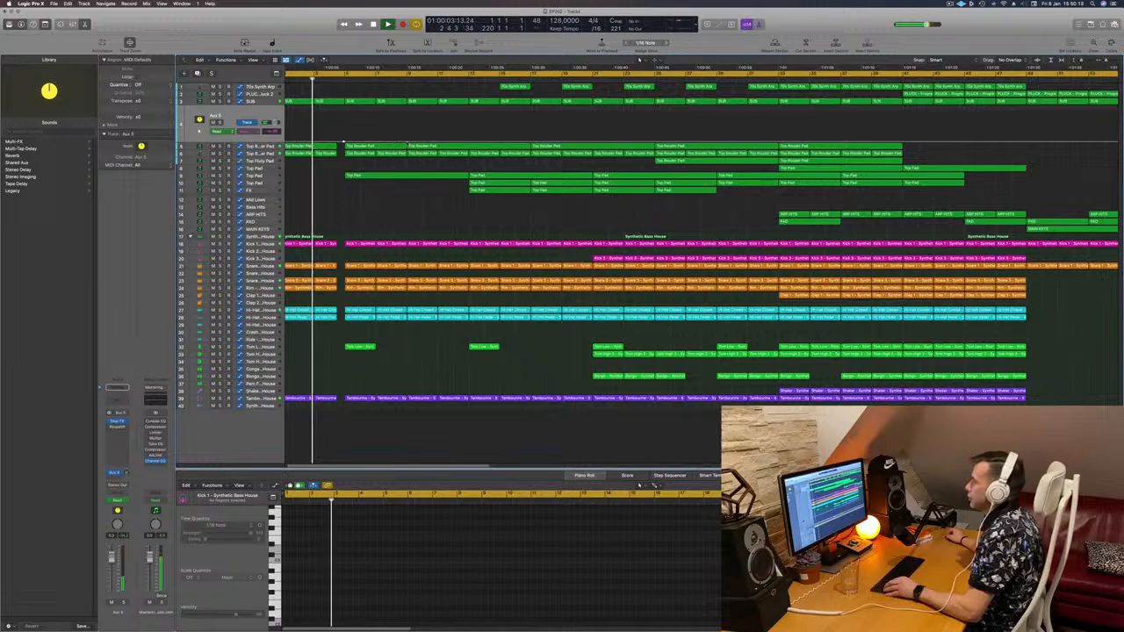
pyautogui.press('Return')
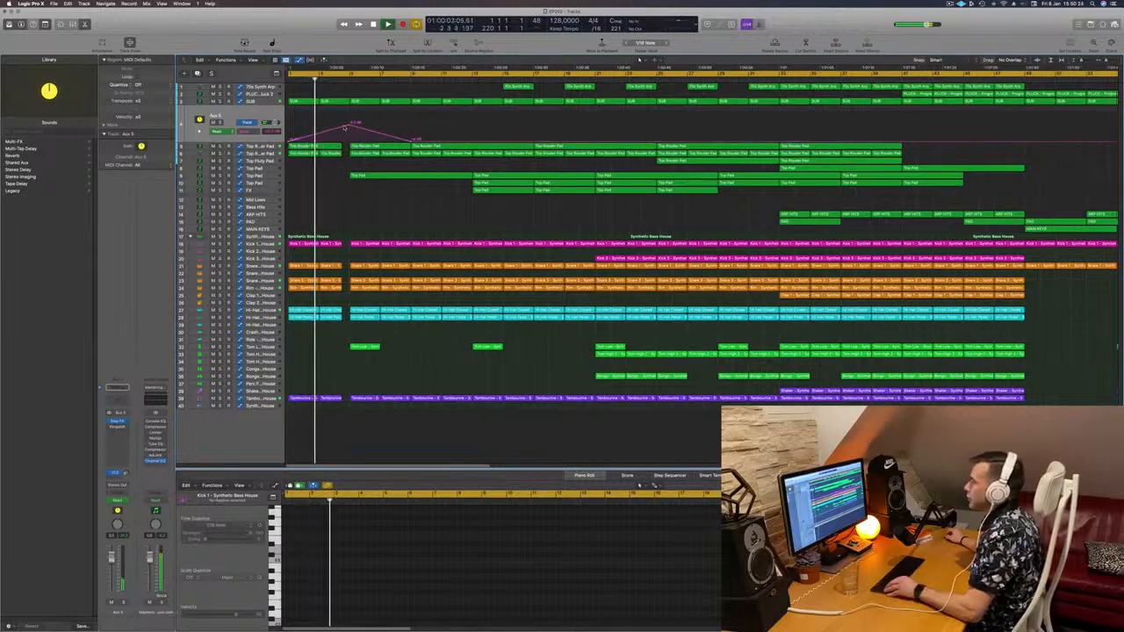
pyautogui.scroll(-3, 342, 128)
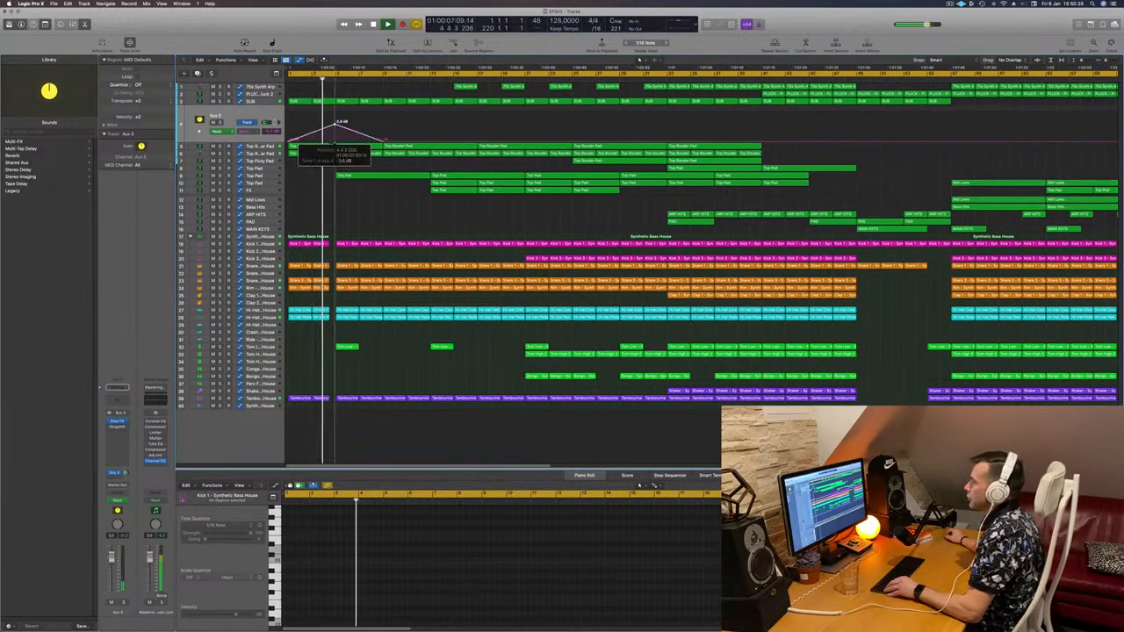
pyautogui.scroll(-1, 309, 130)
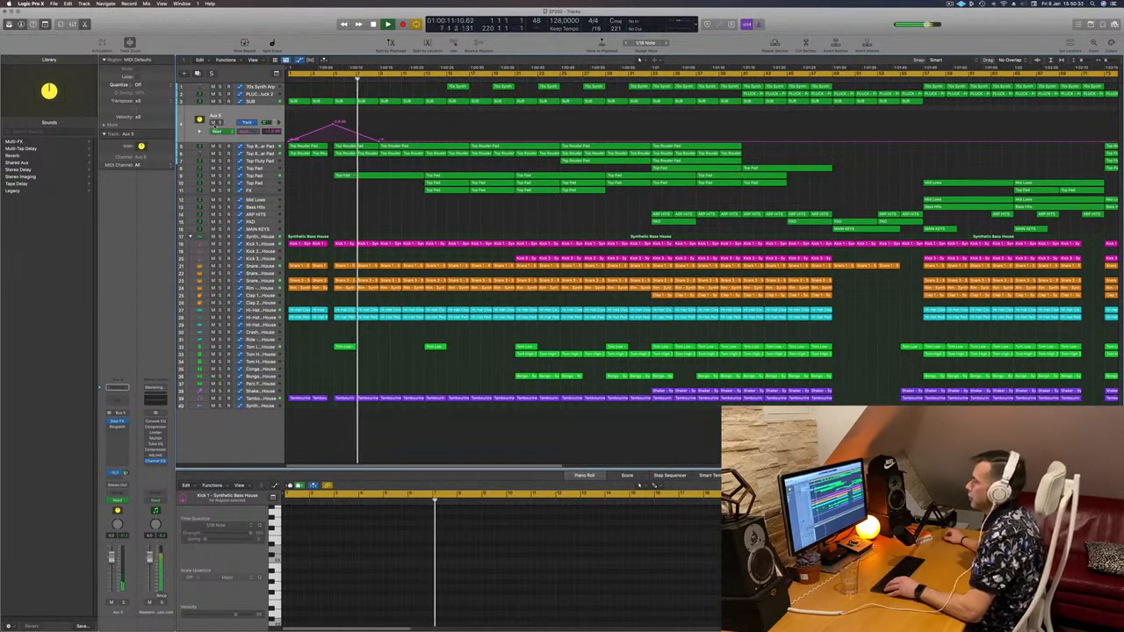
# Listen to Aux 5 in solo, check its send routing, and replay the intro in the full mix
pyautogui.click(220, 122)
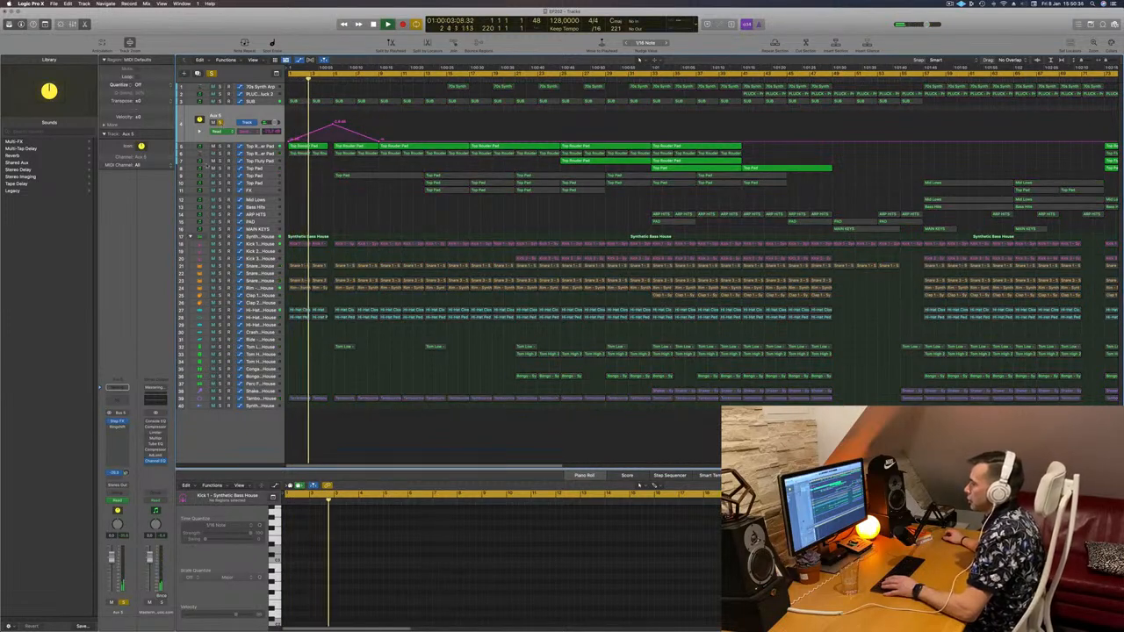
pyautogui.click(117, 473)
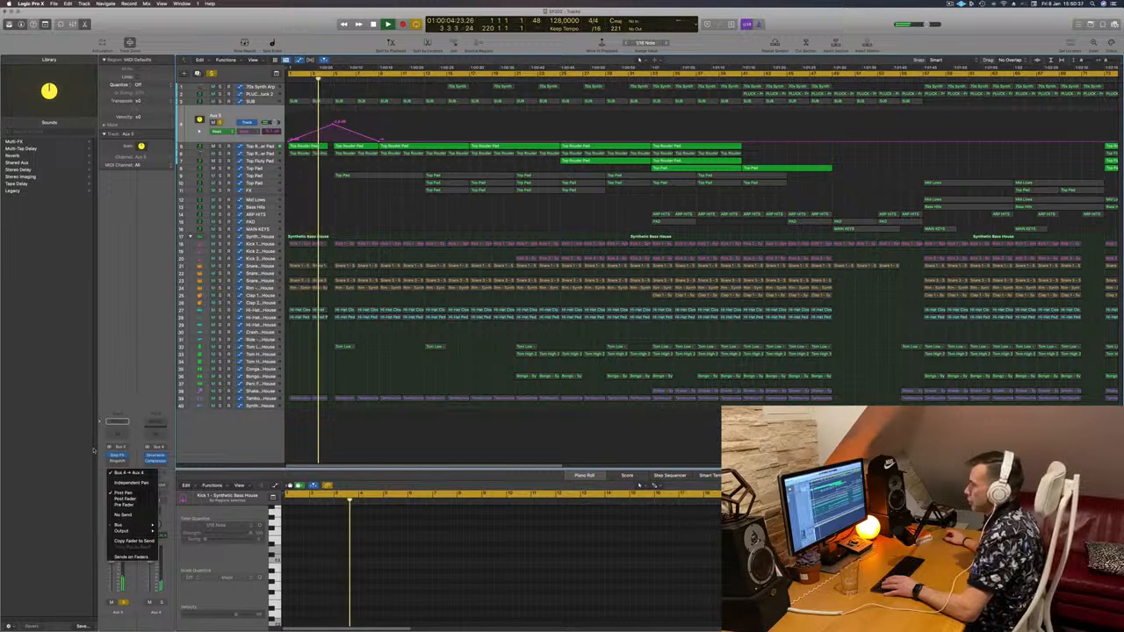
pyautogui.click(121, 386)
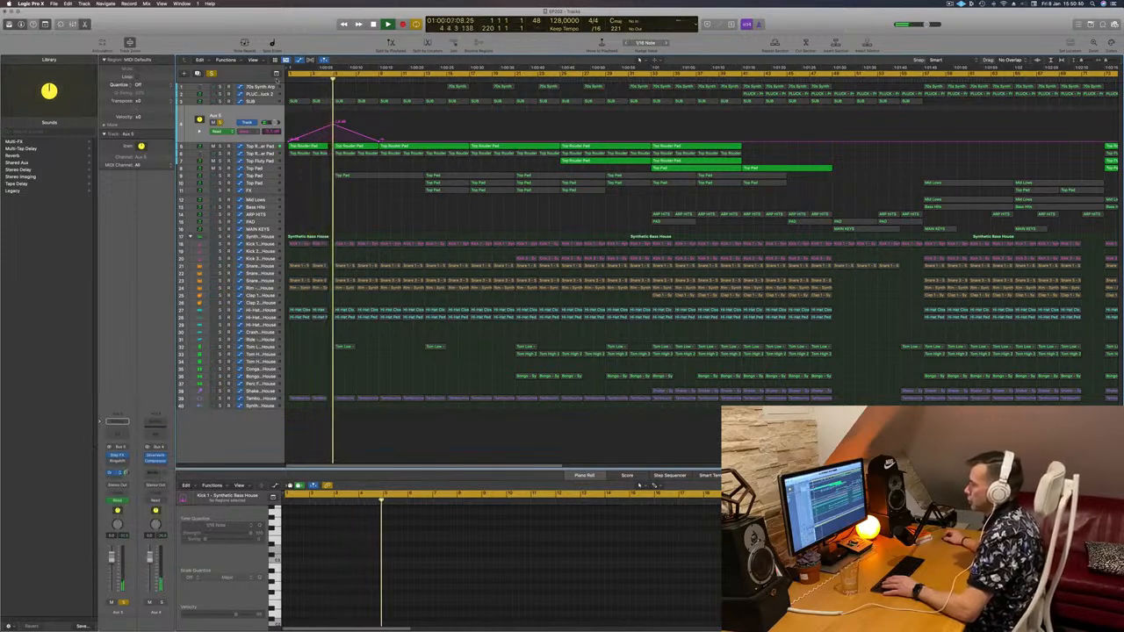
pyautogui.press('s')
pyautogui.press('Return')
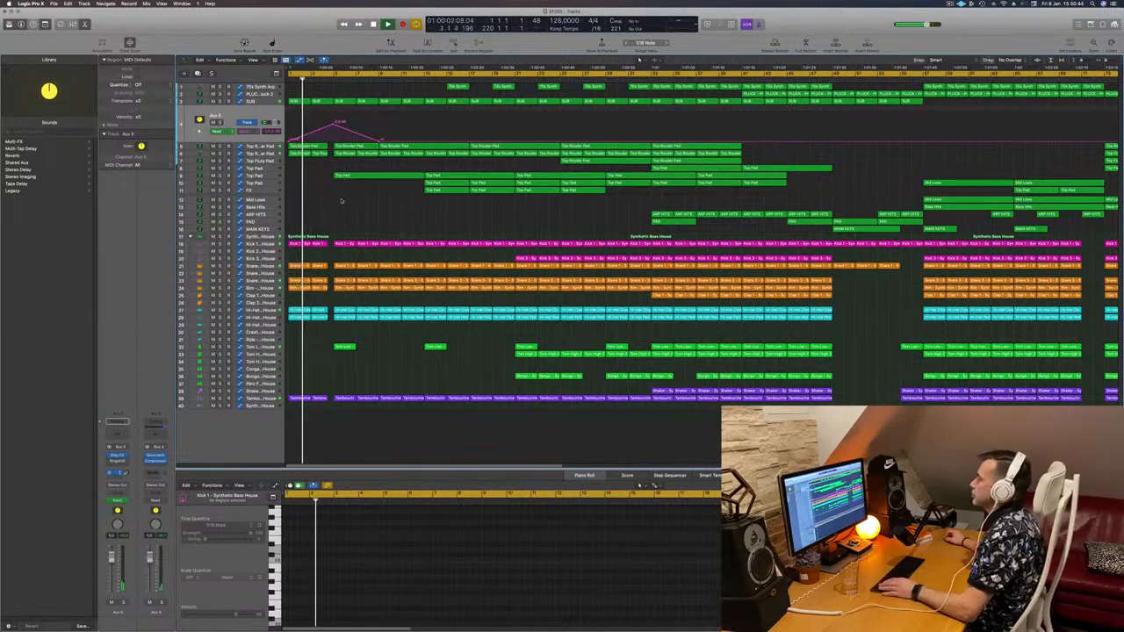
# Raise the Aux 5 send automation peak at bar 5 and add a similar ramp from bar 9 peaking at bar 13
pyautogui.click(332, 131)
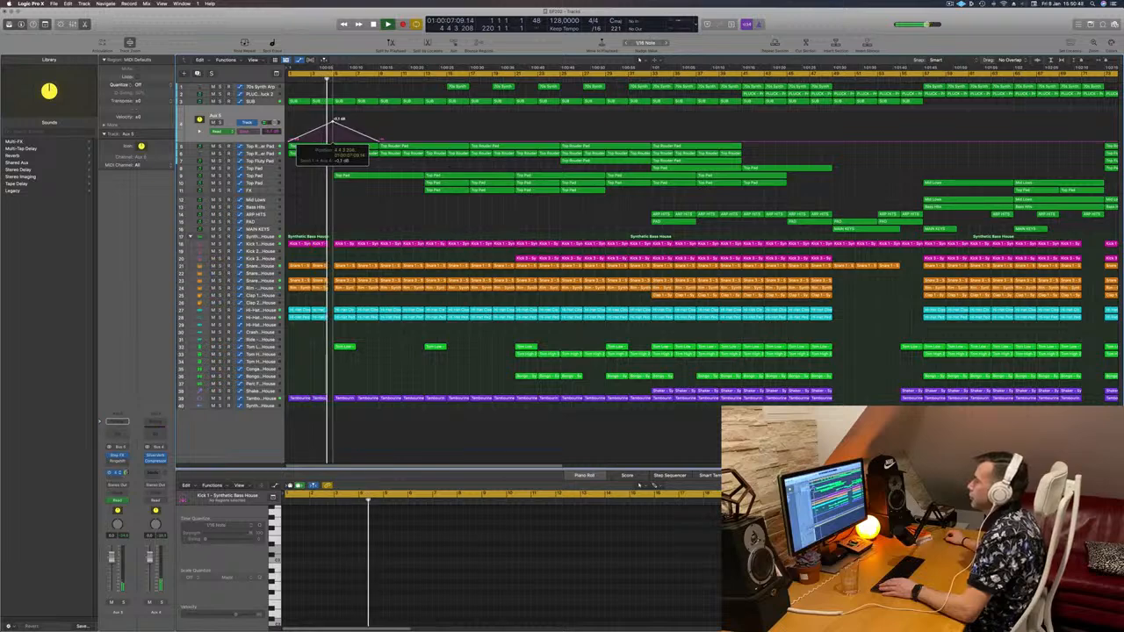
pyautogui.scroll(-2, 333, 130)
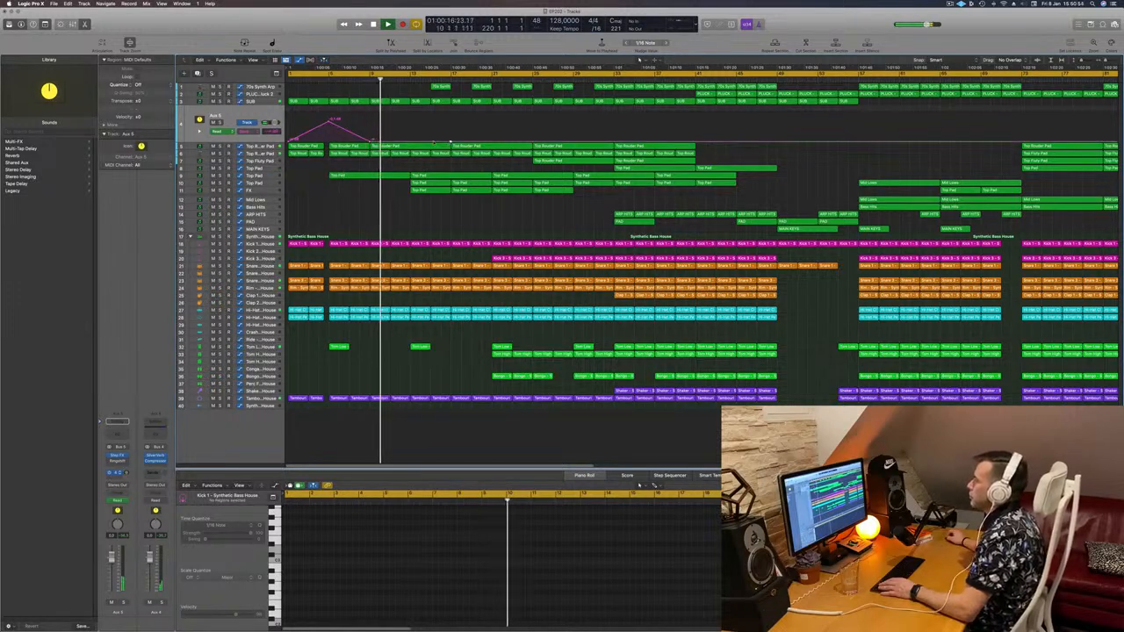
pyautogui.press('Return')
pyautogui.moveTo(410, 142); pyautogui.dragTo(410, 122)
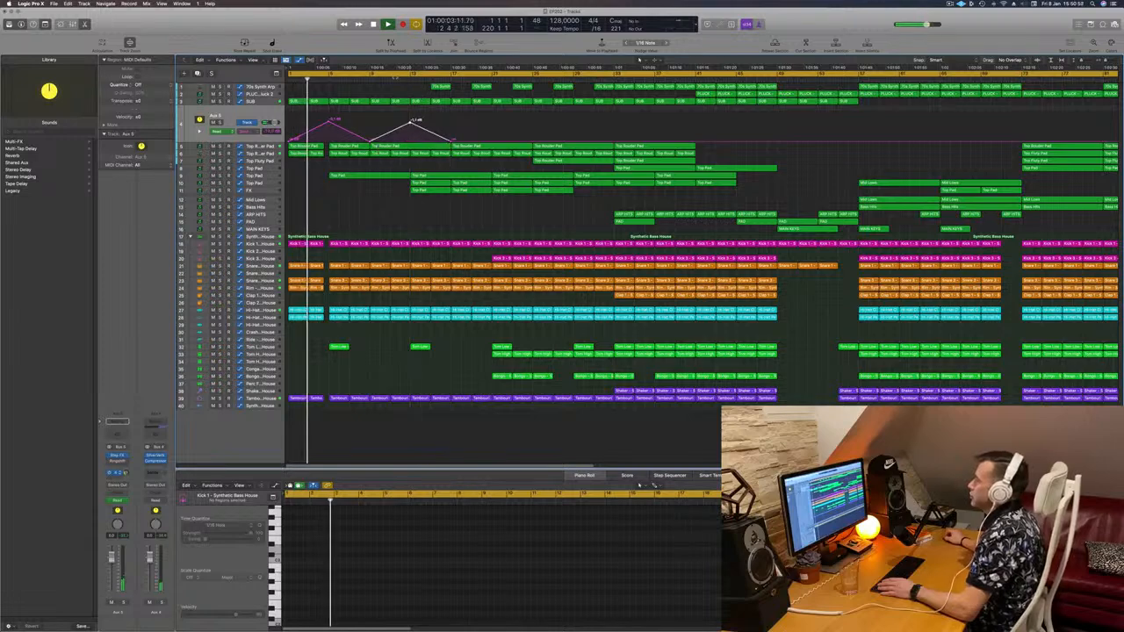
pyautogui.click(371, 78)
pyautogui.click(355, 202)
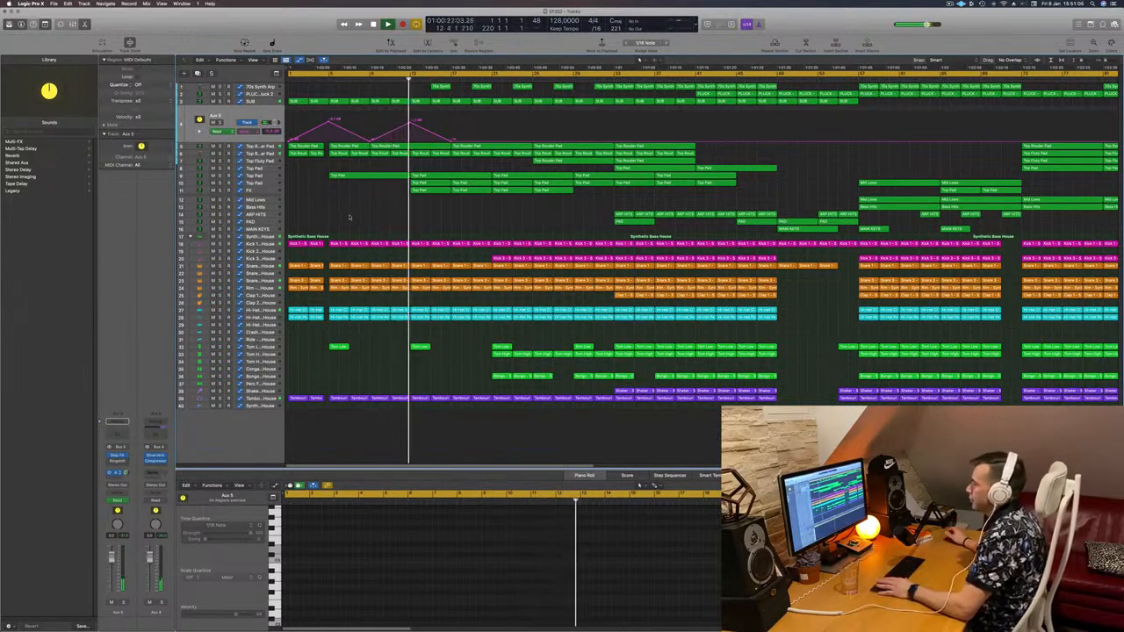
# Audition the Top Pad on track 10 in solo and lower its volume fader slightly
pyautogui.click(261, 187)
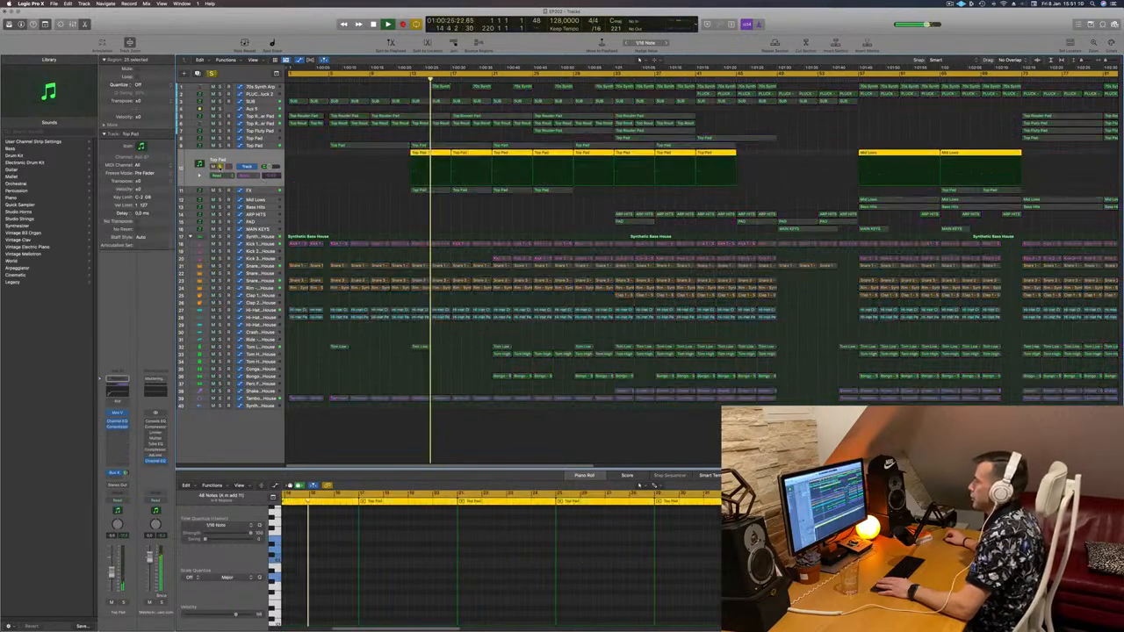
pyautogui.click(220, 167)
pyautogui.click(217, 451)
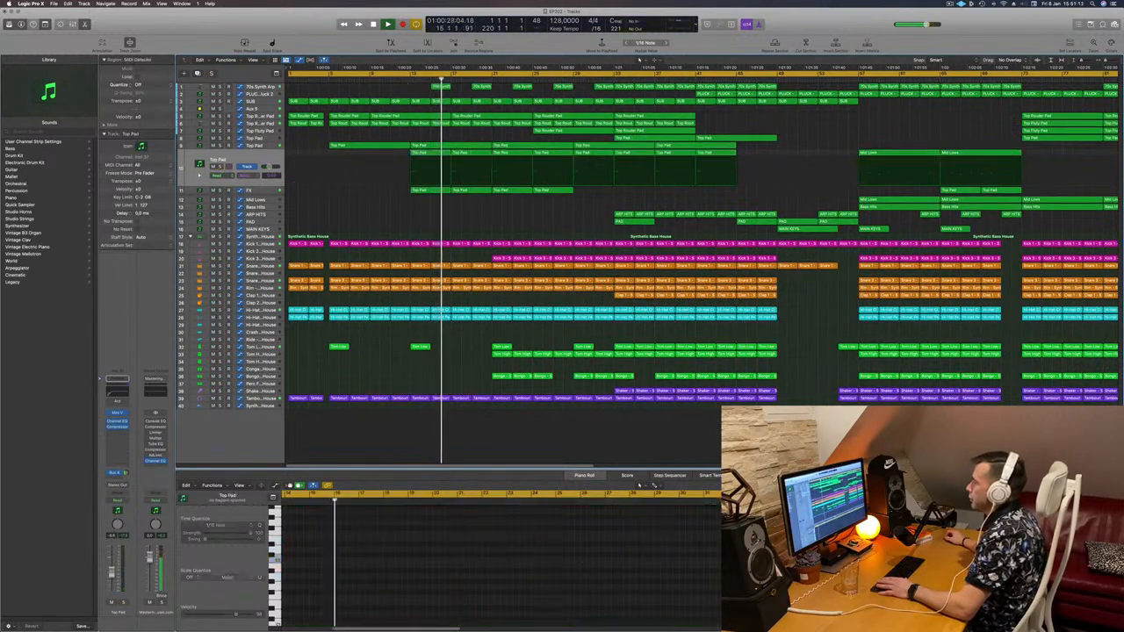
pyautogui.click(220, 166)
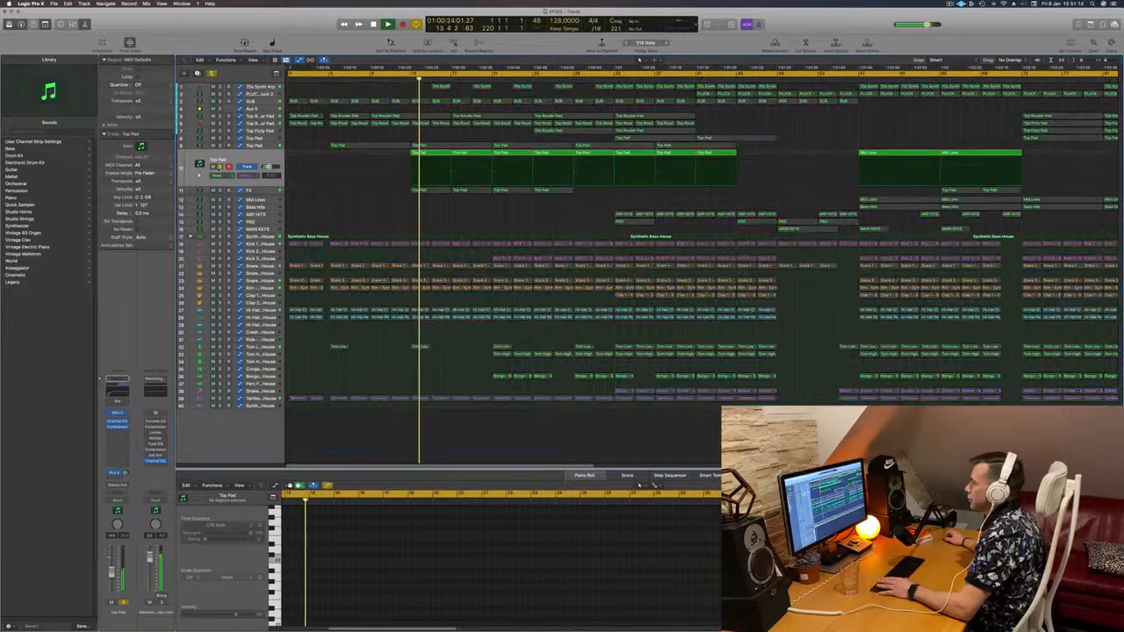
pyautogui.click(219, 167)
pyautogui.moveTo(111, 573); pyautogui.dragTo(112, 575)
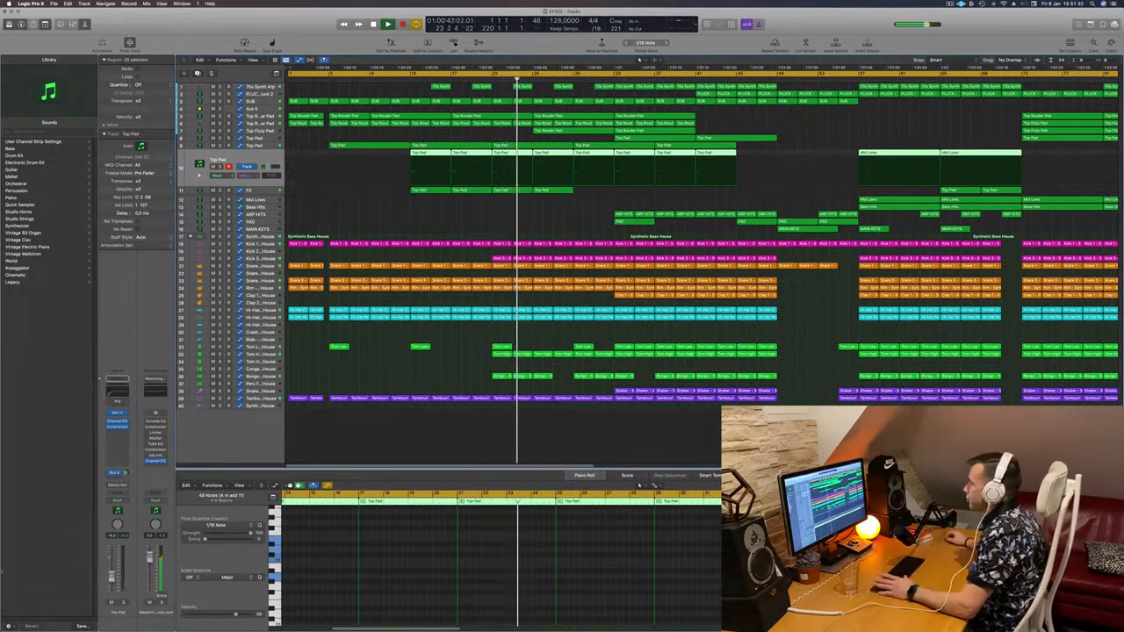
pyautogui.click(503, 229)
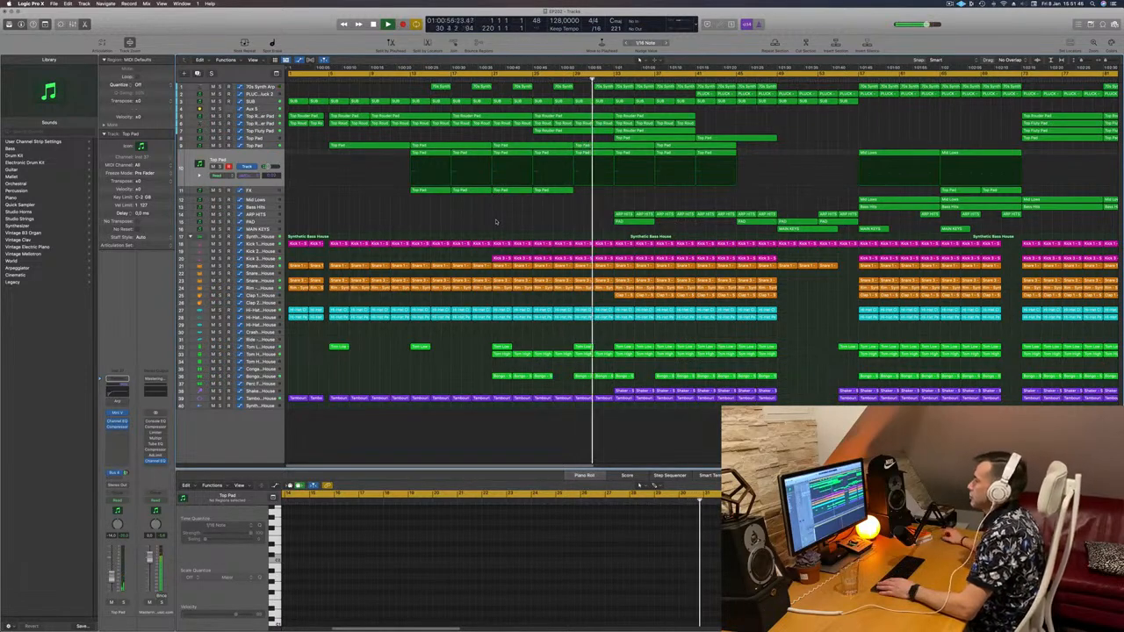
# Check the 70s Synth Arp in solo and listen to it against the full mix in the section before bar 45
pyautogui.press('super+Left')
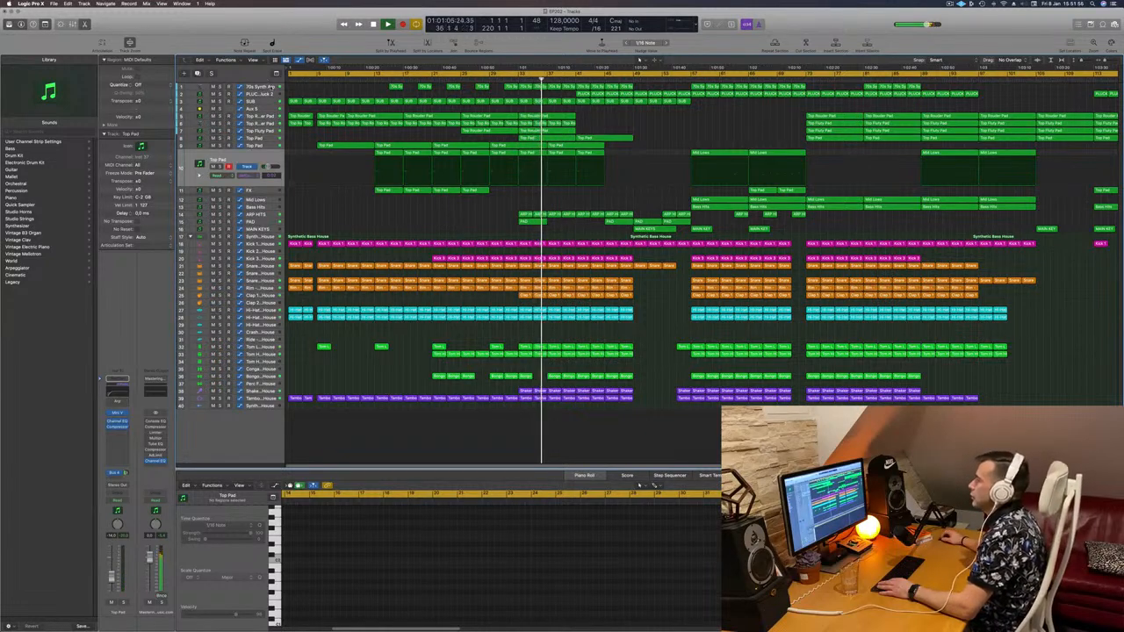
pyautogui.click(271, 88)
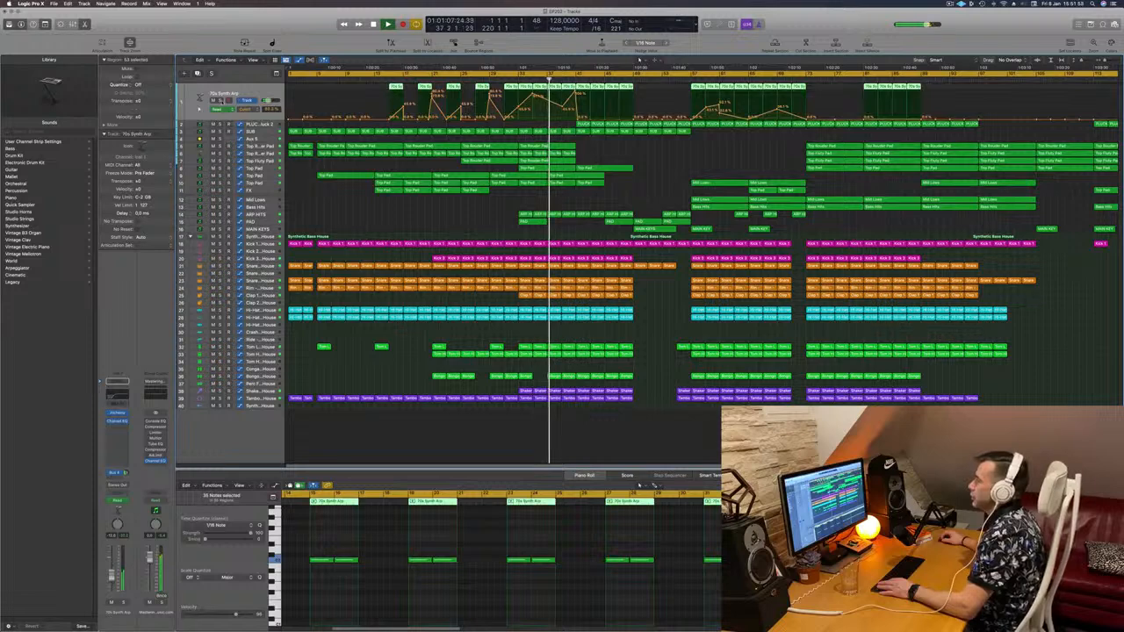
pyautogui.click(221, 101)
pyautogui.click(221, 101)
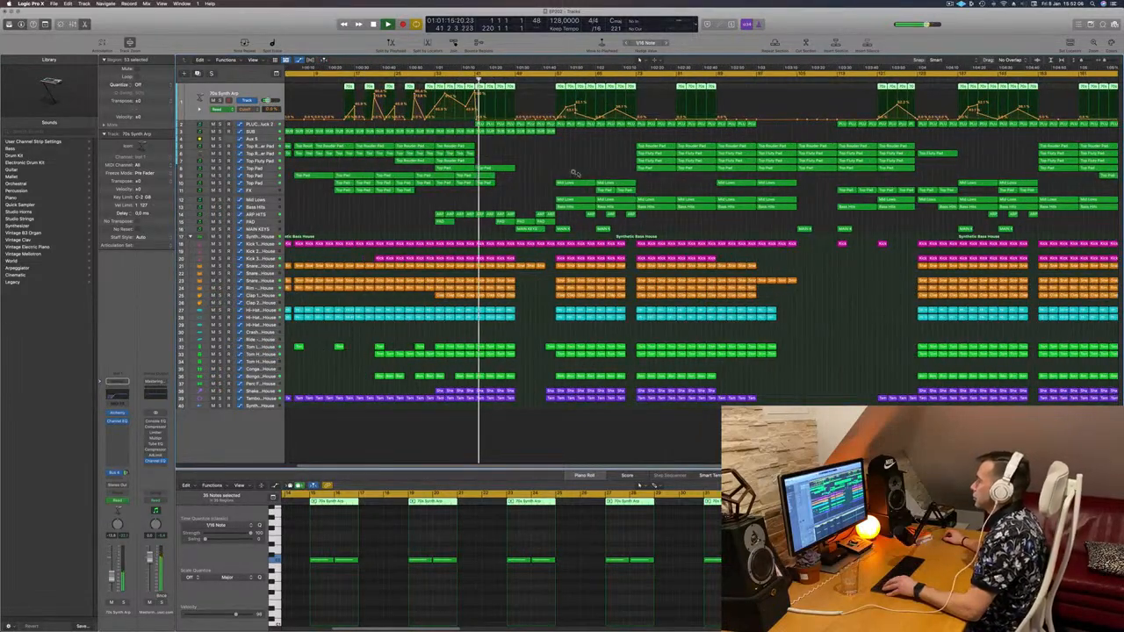
pyautogui.scroll(2, 576, 173)
pyautogui.scroll(5, 574, 170)
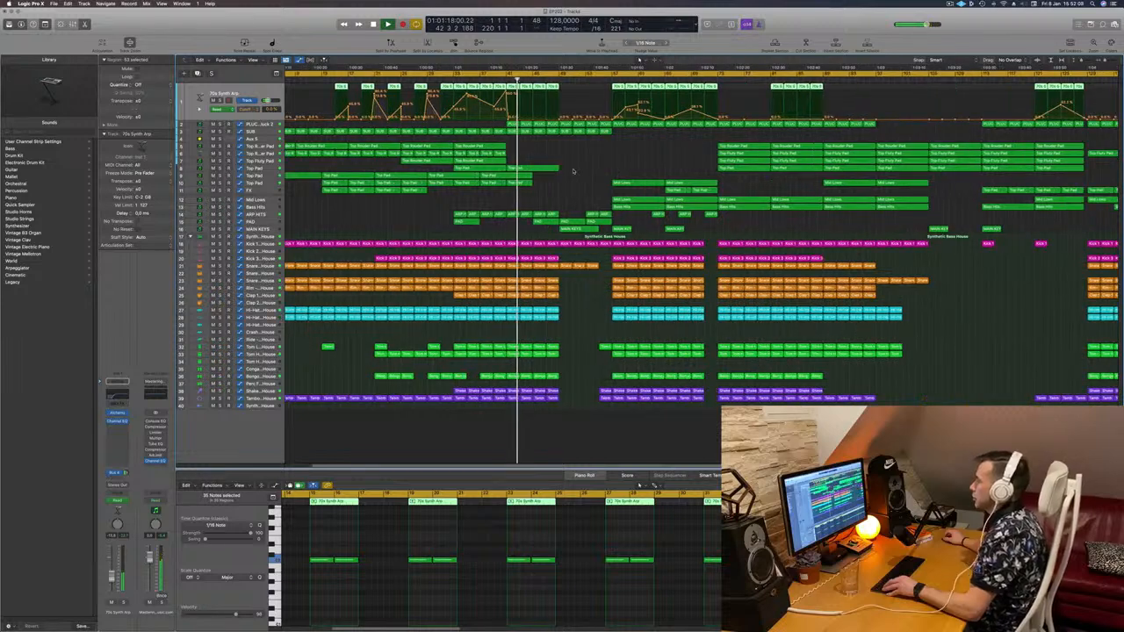
pyautogui.scroll(-4, 573, 170)
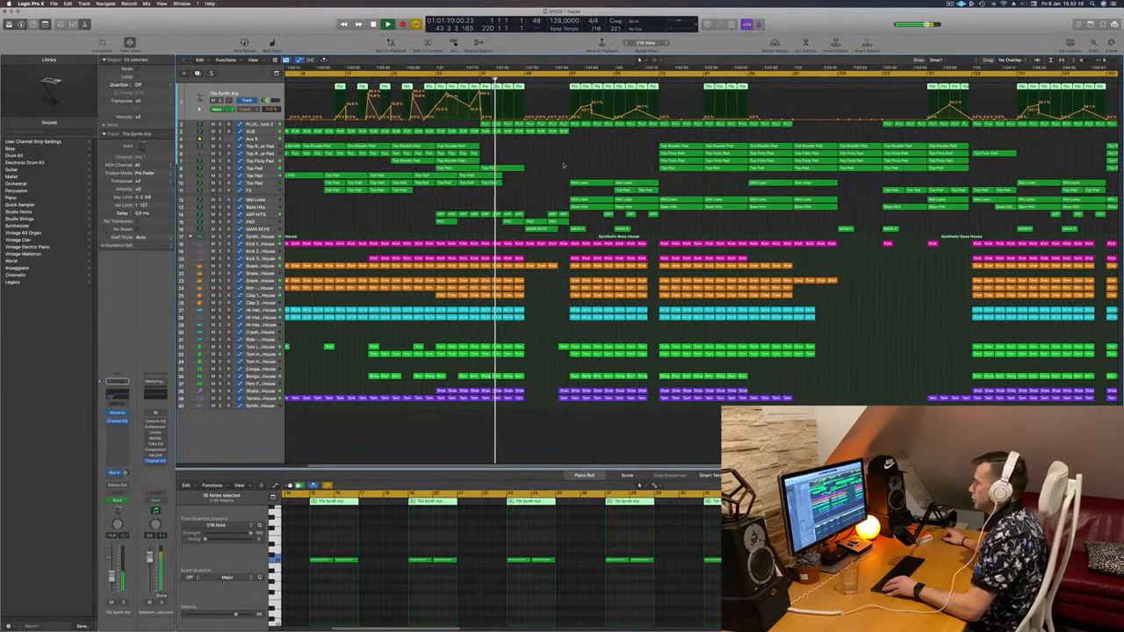
pyautogui.click(568, 166)
pyautogui.scroll(3, 570, 166)
# Listen to the PAD track in solo around bar 45 and return to the full mix
pyautogui.click(262, 221)
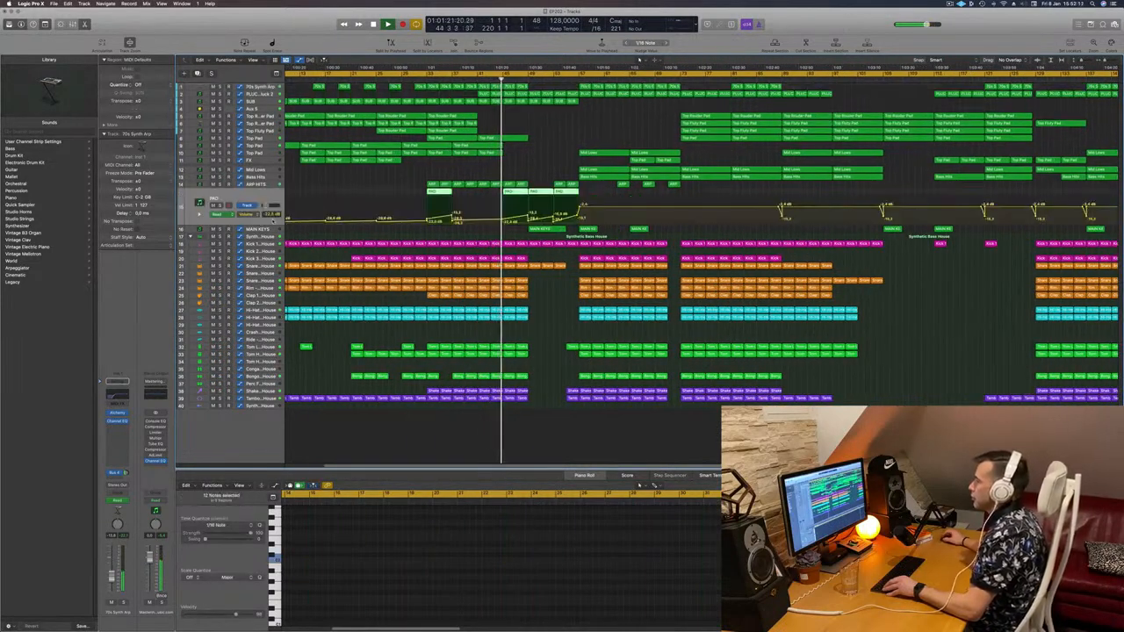
pyautogui.press('s')
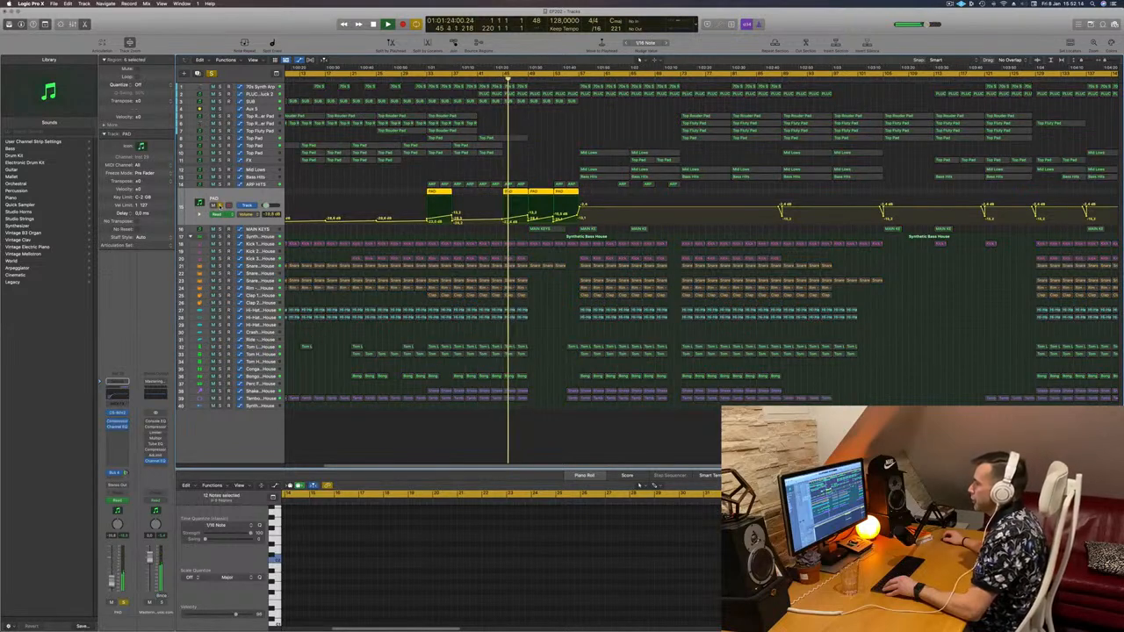
pyautogui.press('s')
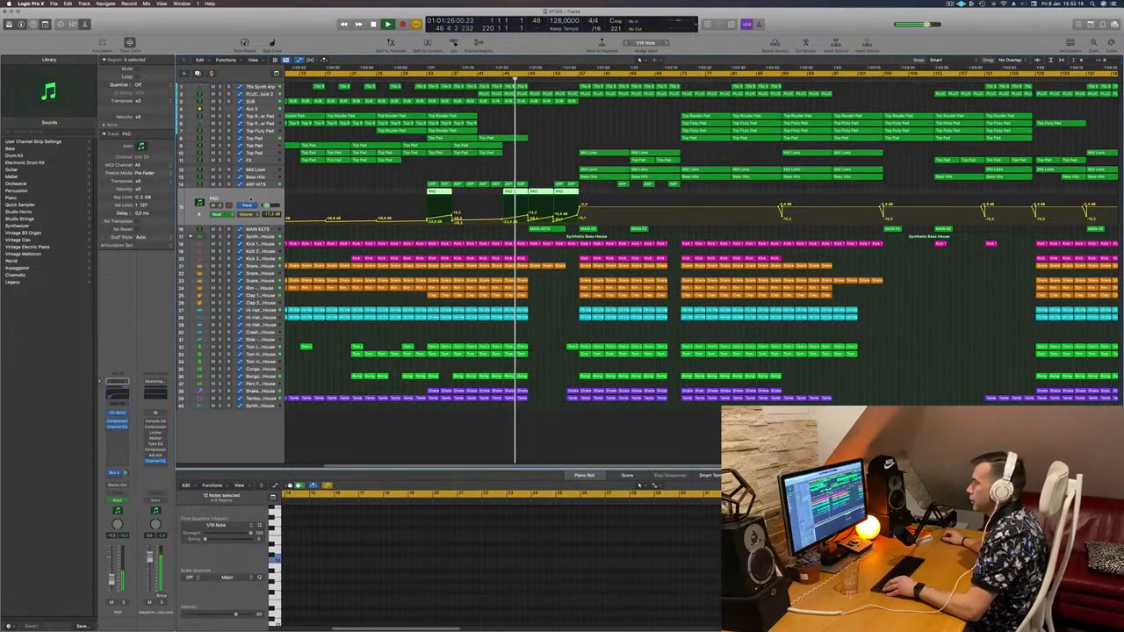
pyautogui.click(535, 145)
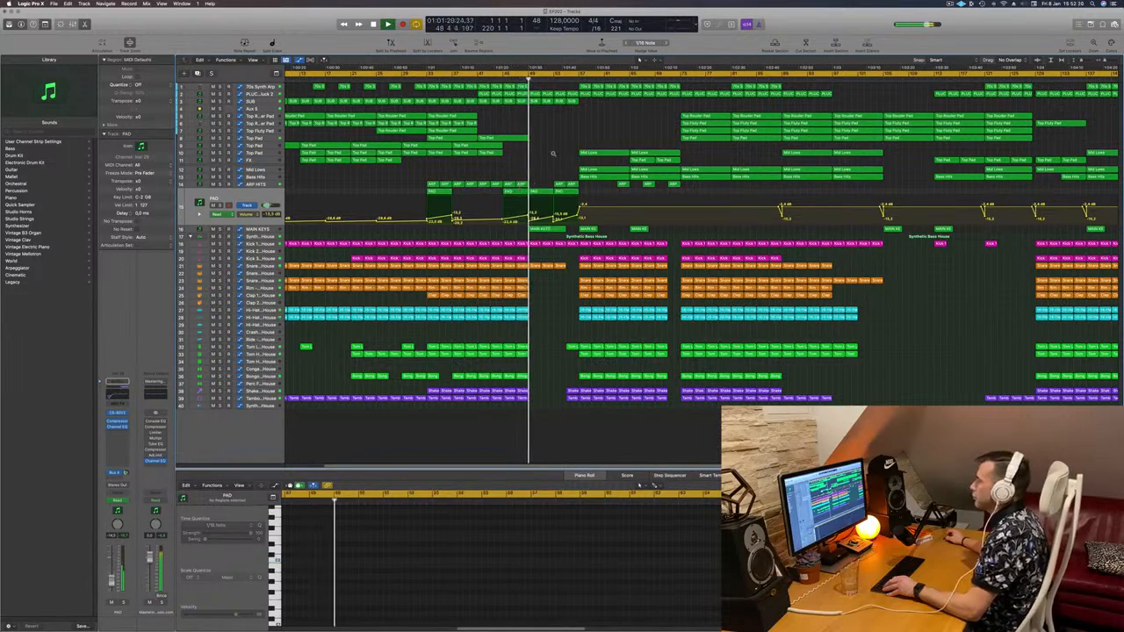
# Delete the raised volume automation points on the PAD track in the long stretch without PAD regions after bar 57
pyautogui.scroll(-5, 536, 155)
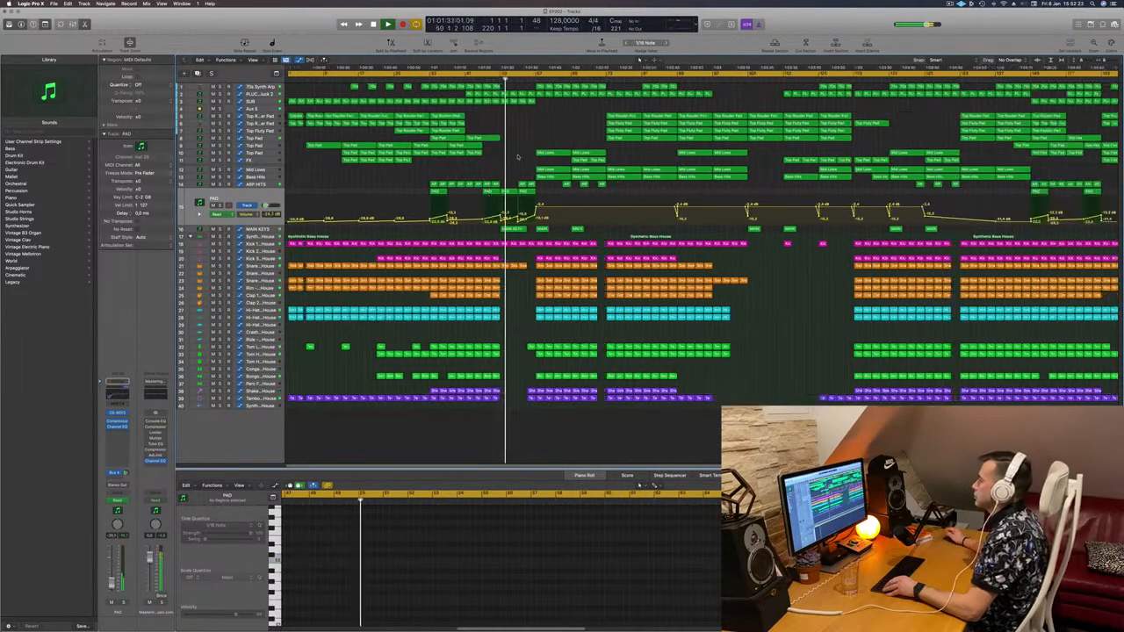
pyautogui.scroll(-2, 527, 156)
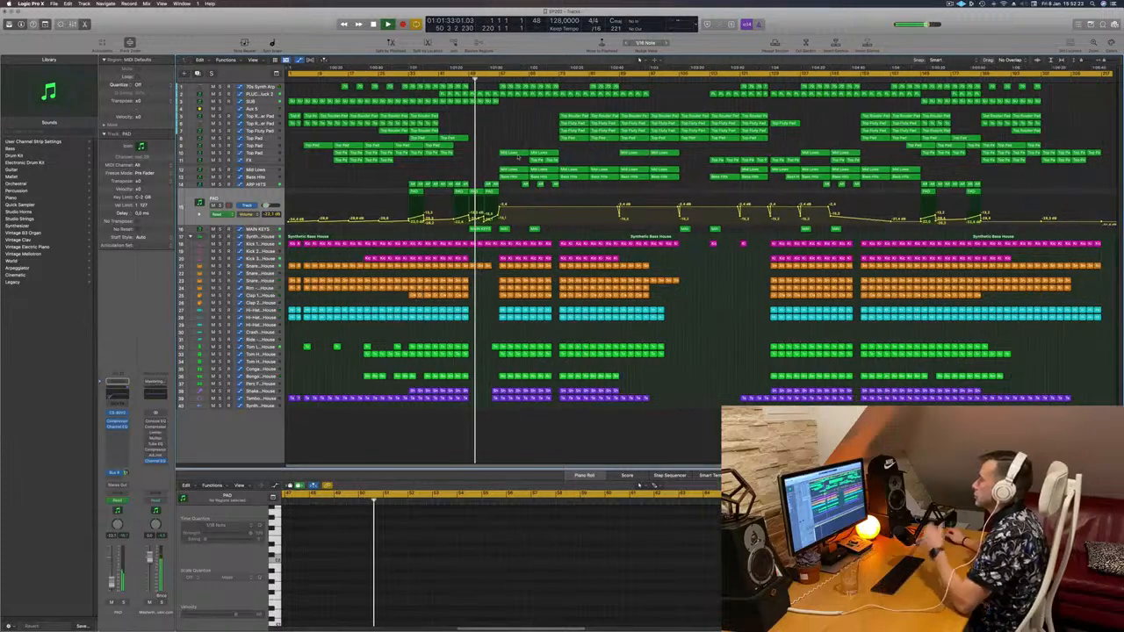
pyautogui.click(867, 221)
pyautogui.press('Delete')
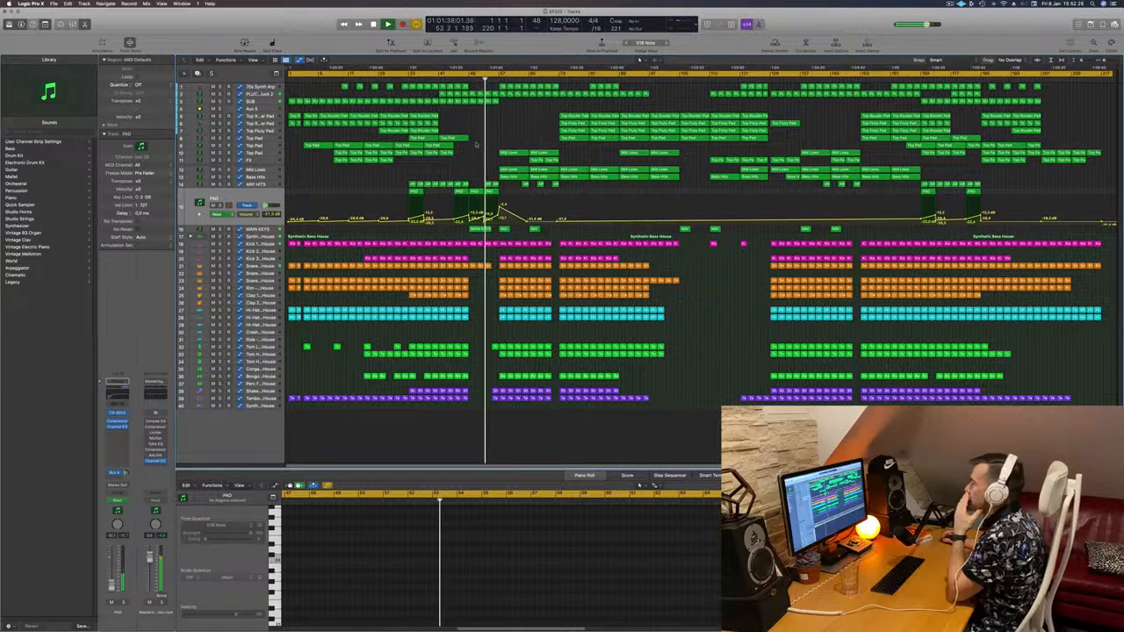
# Delete the Progressive Pluck 2 regions between bars 49 and 53 and replay the breakdown from just before bar 49
pyautogui.scroll(5, 476, 149)
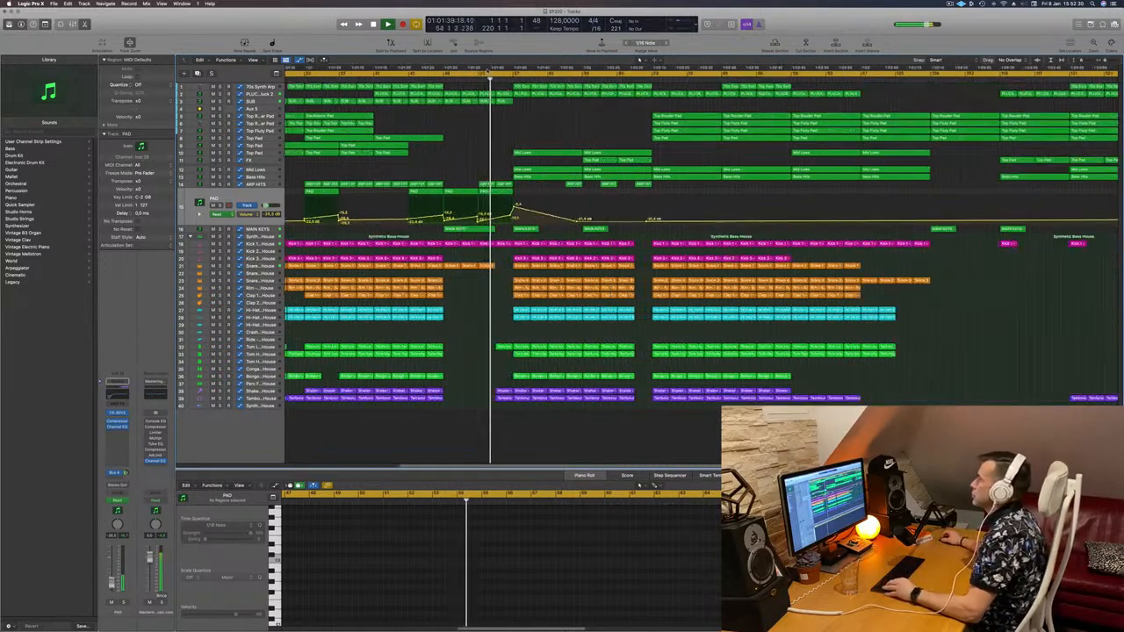
pyautogui.click(436, 75)
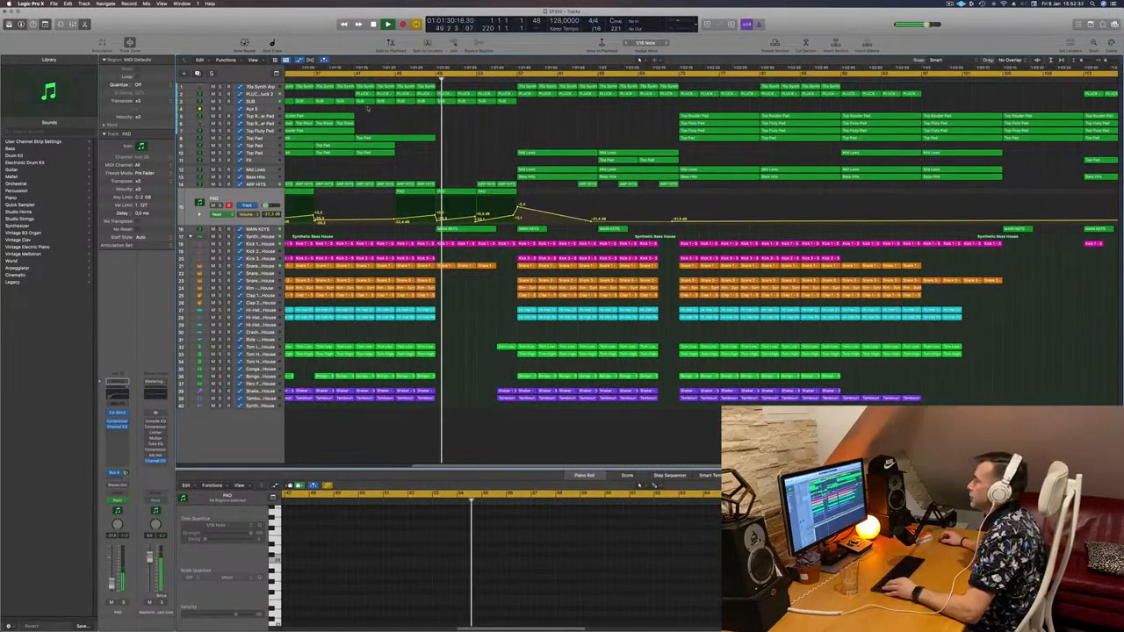
pyautogui.click(268, 94)
pyautogui.scroll(-3, 353, 117)
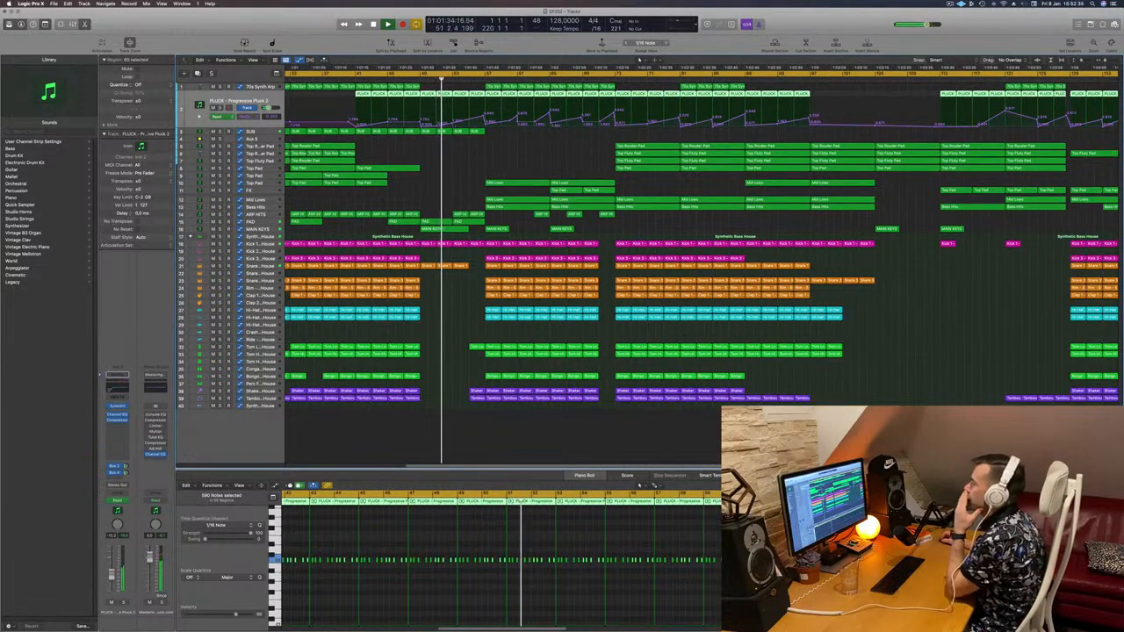
pyautogui.click(454, 123)
pyautogui.click(405, 75)
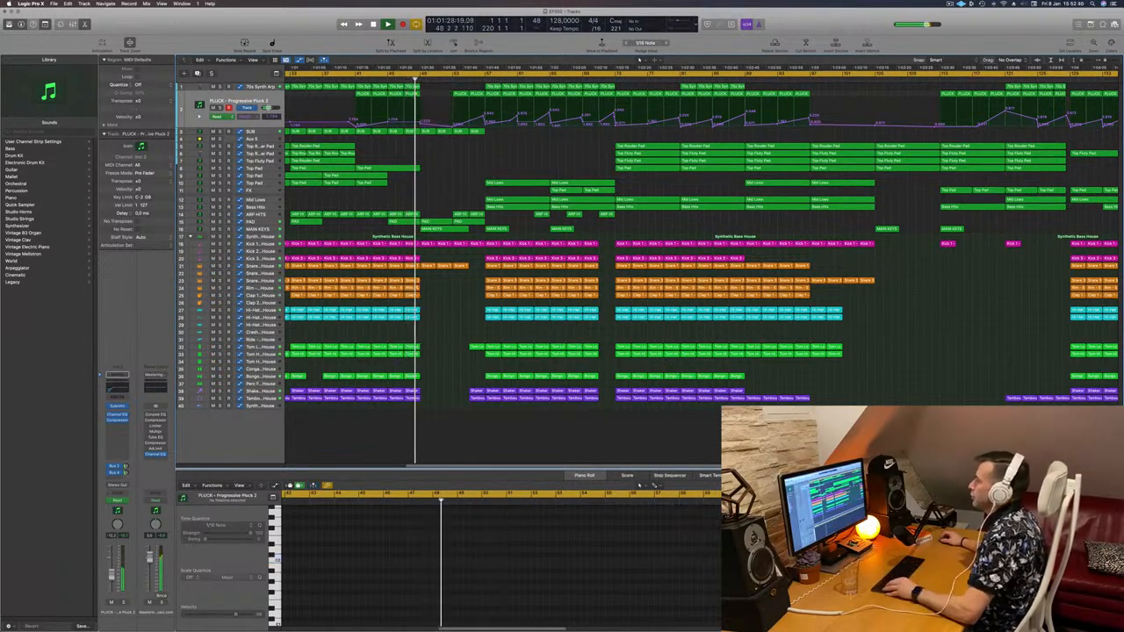
pyautogui.scroll(4, 465, 158)
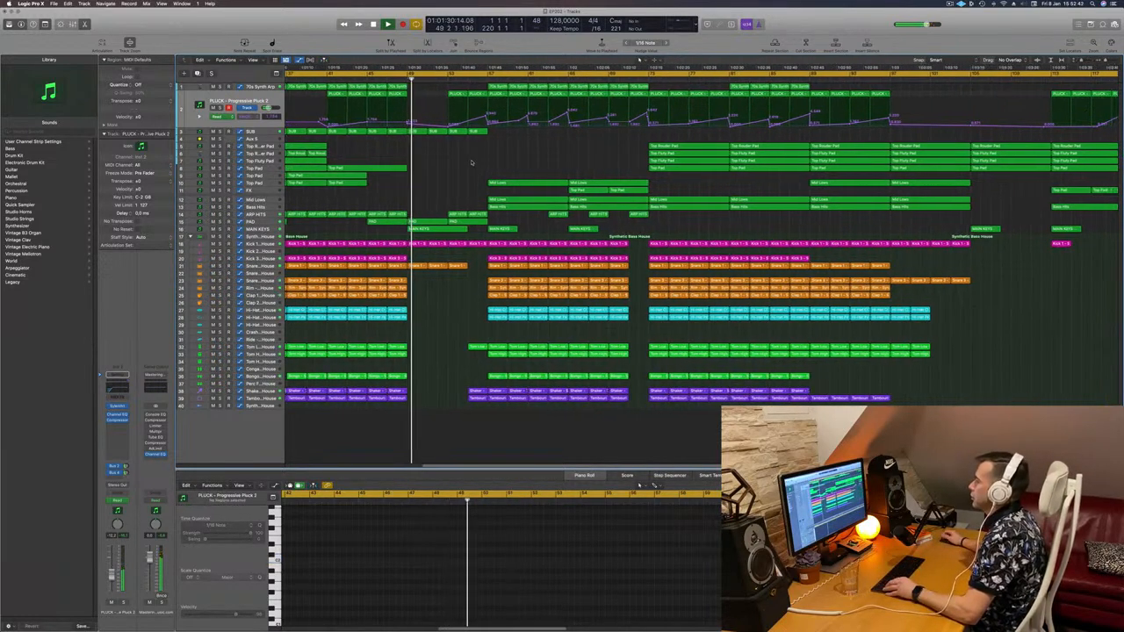
pyautogui.scroll(-3, 439, 163)
pyautogui.scroll(3, 441, 162)
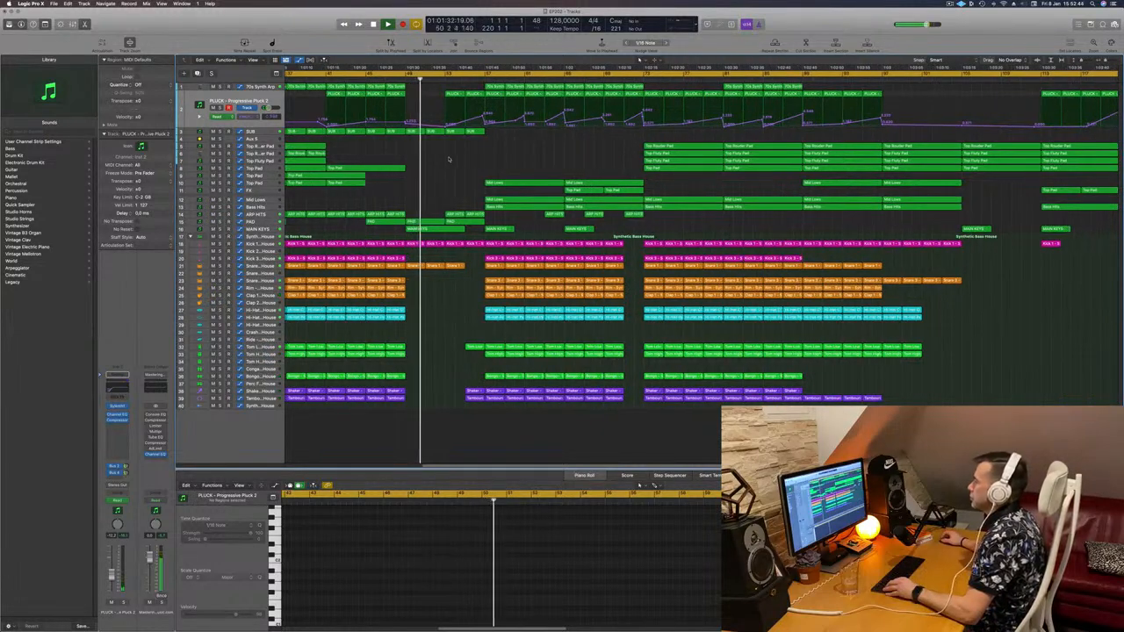
# Listen through the thinned-out breakdown from bar 49 and on into the section after bar 57
pyautogui.scroll(4, 452, 160)
pyautogui.scroll(-5, 453, 159)
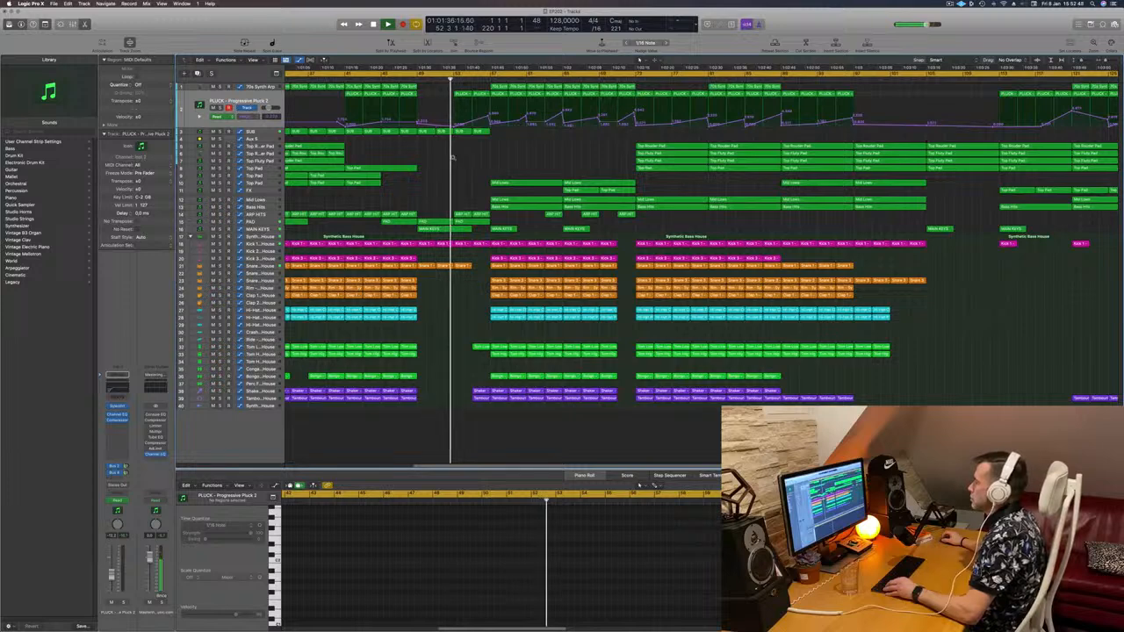
pyautogui.scroll(3, 453, 159)
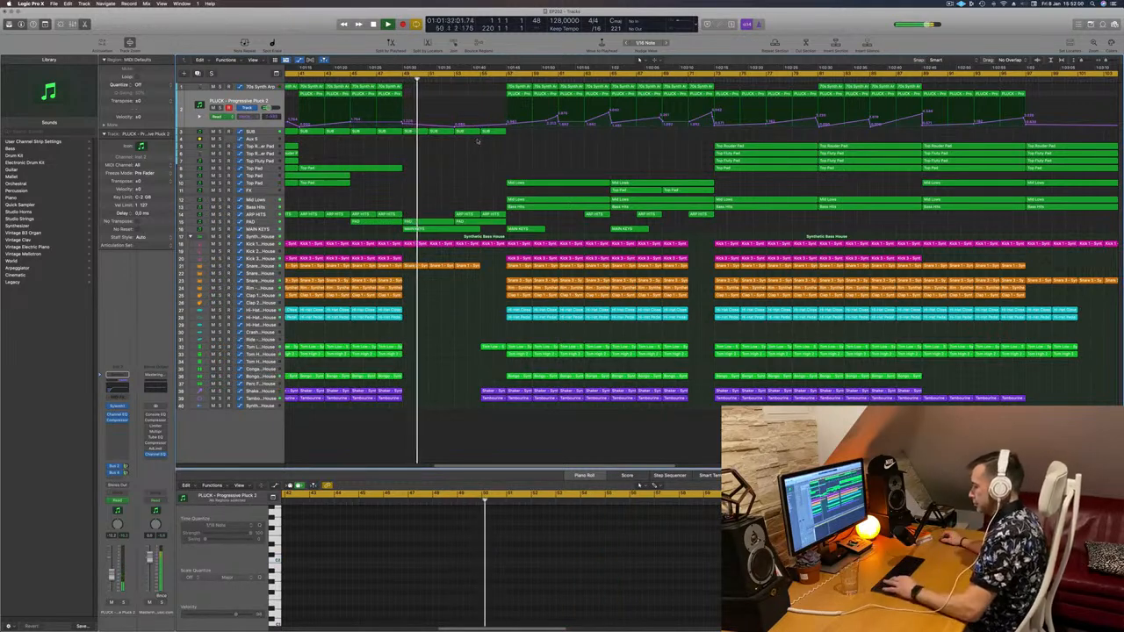
pyautogui.press('super+Left')
pyautogui.press('super+Left')
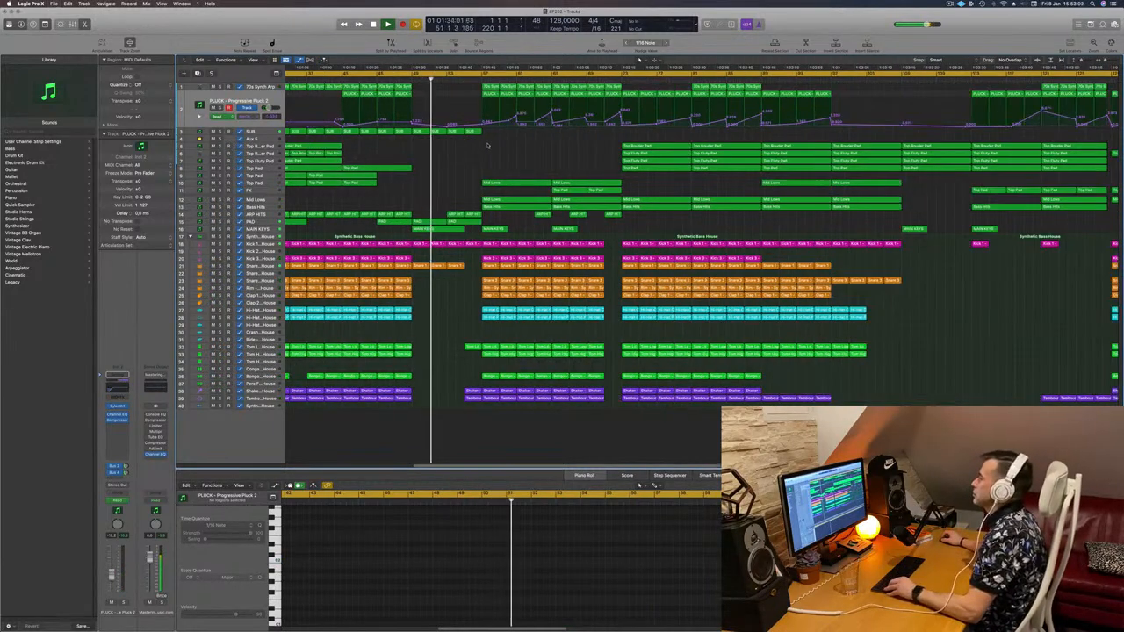
pyautogui.press('super+Left')
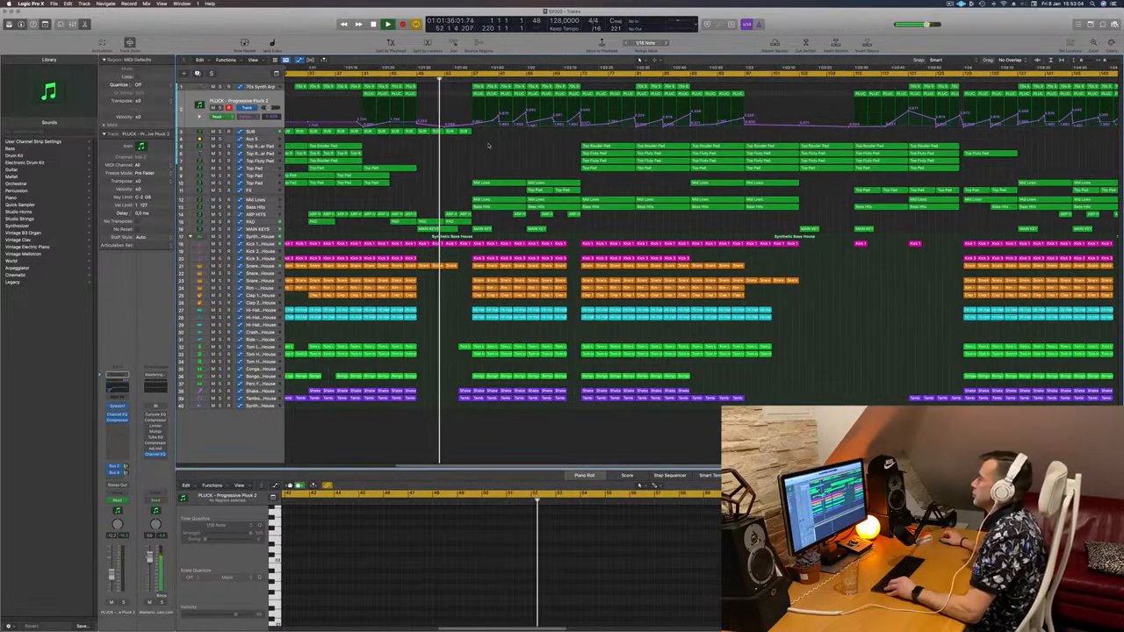
pyautogui.press('super+Left')
pyautogui.press('super+Left')
pyautogui.press('super+Left')
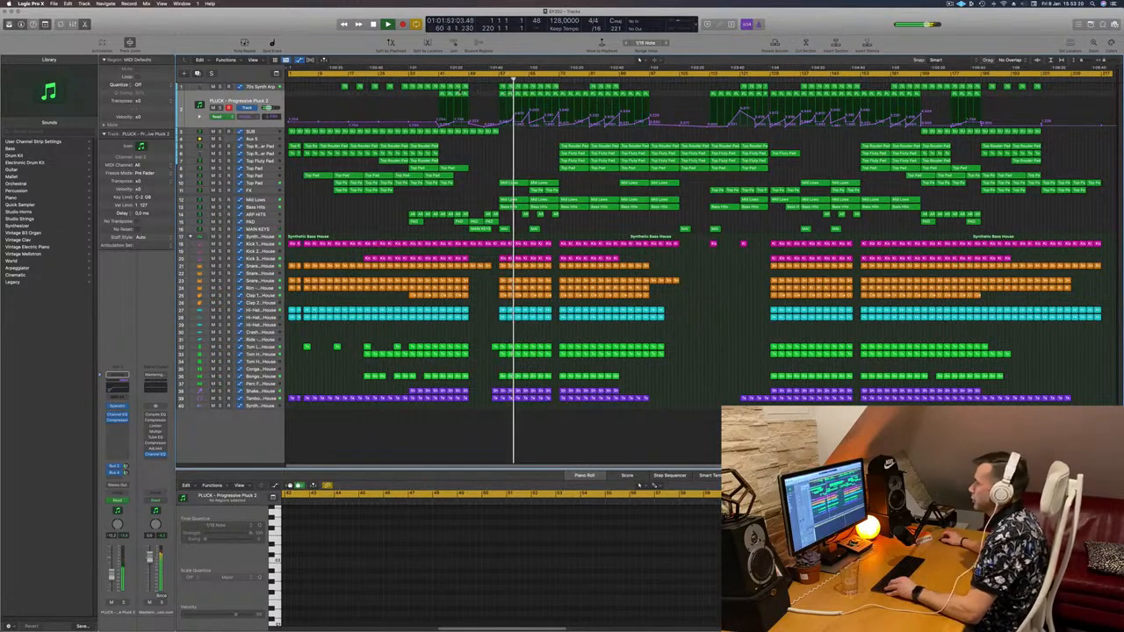
# Check the 70s Synth Arp in solo against the full mix and delete its regions between bars 57 and 73
pyautogui.press('Up')
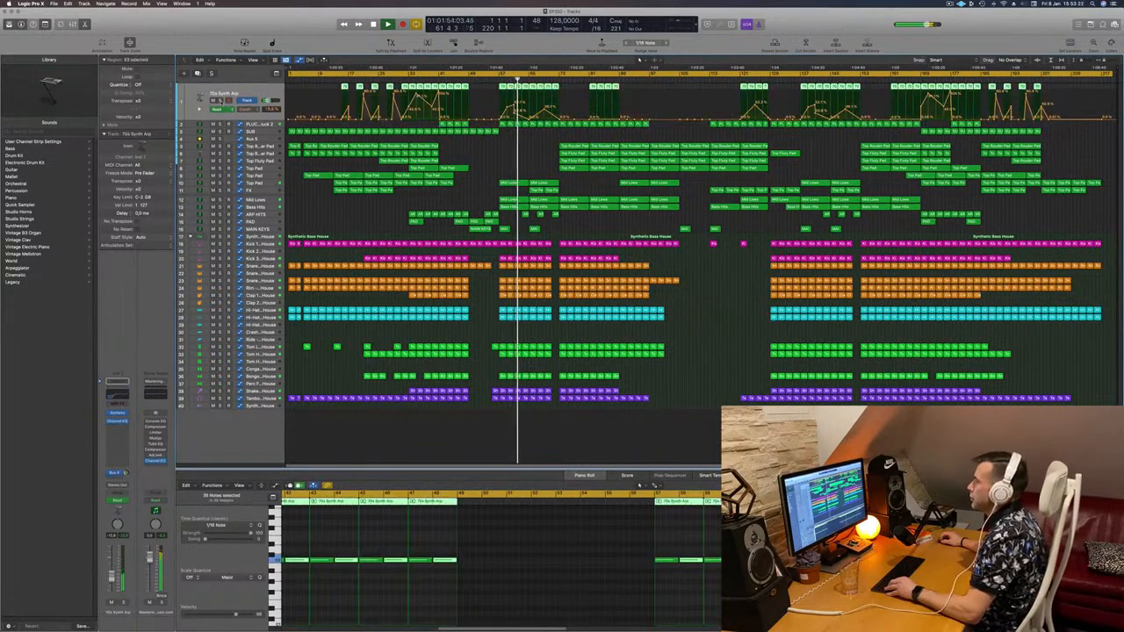
pyautogui.press('s')
pyautogui.click(220, 124)
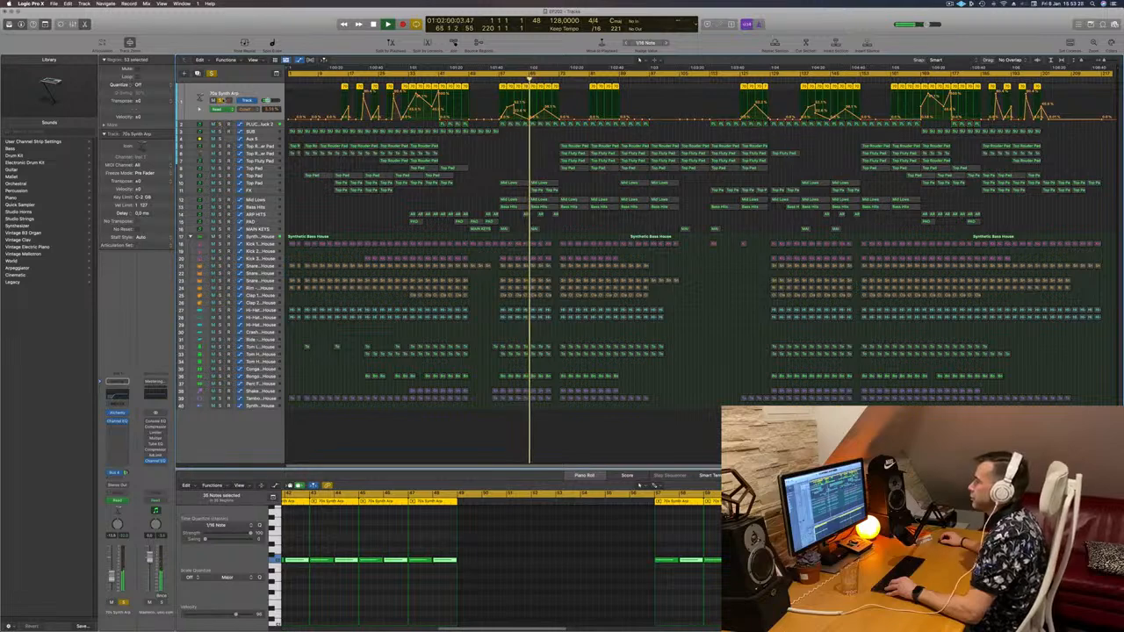
pyautogui.press('s')
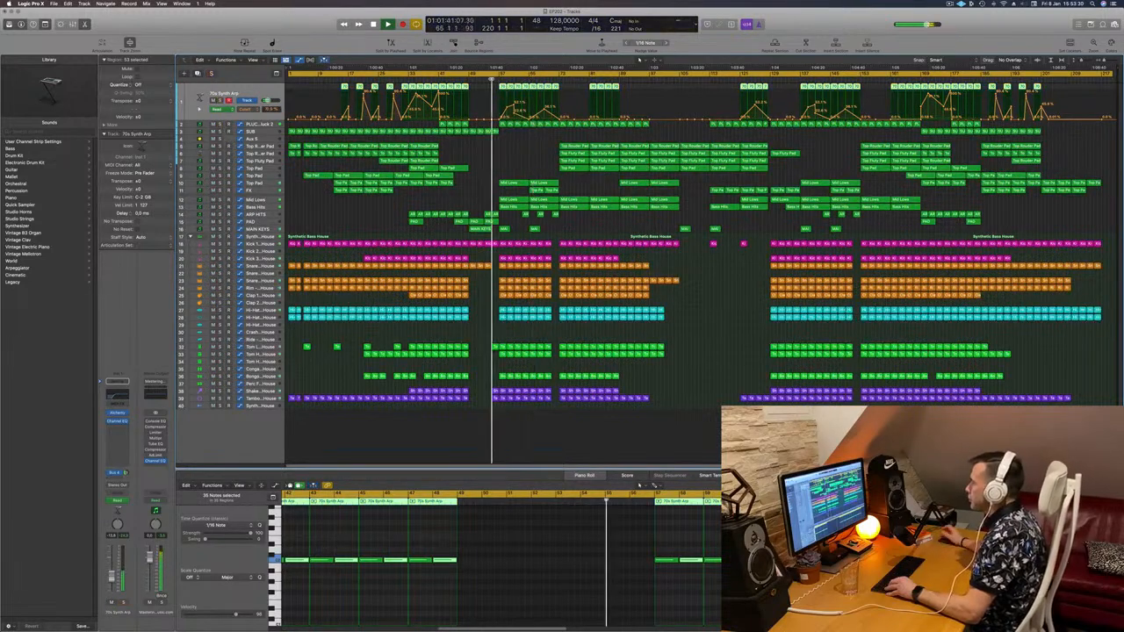
pyautogui.press('Delete')
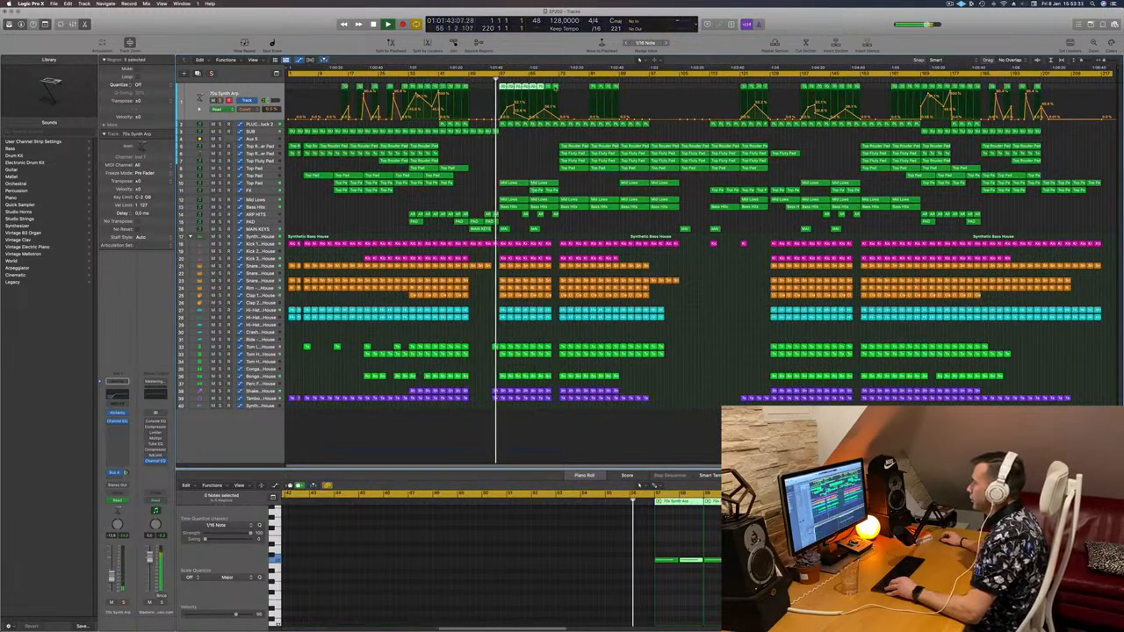
pyautogui.press('Delete')
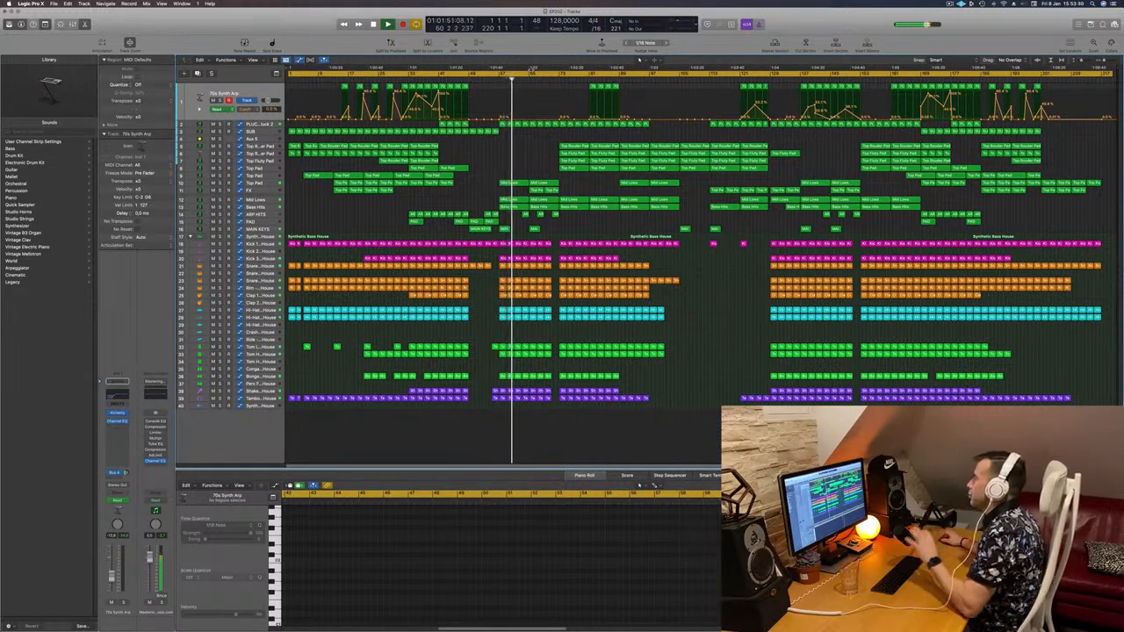
# Listen to the Top Pad on track 10 briefly in solo around bar 65 and return to the full mix
pyautogui.press('super+Right')
pyautogui.press('super+Right')
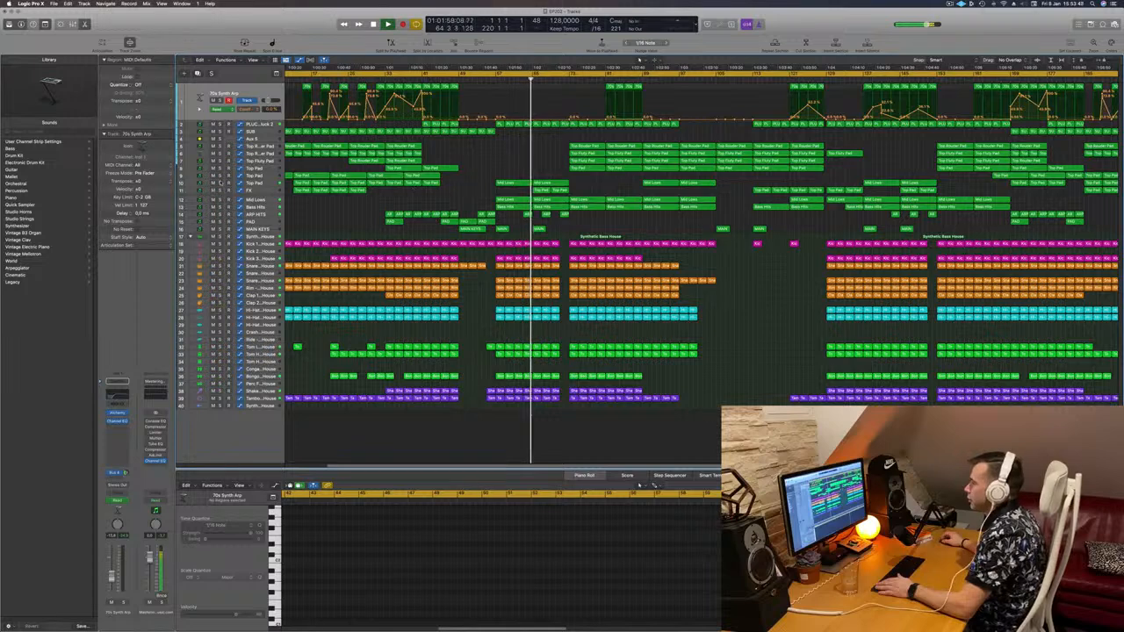
pyautogui.click(220, 183)
pyautogui.click(220, 184)
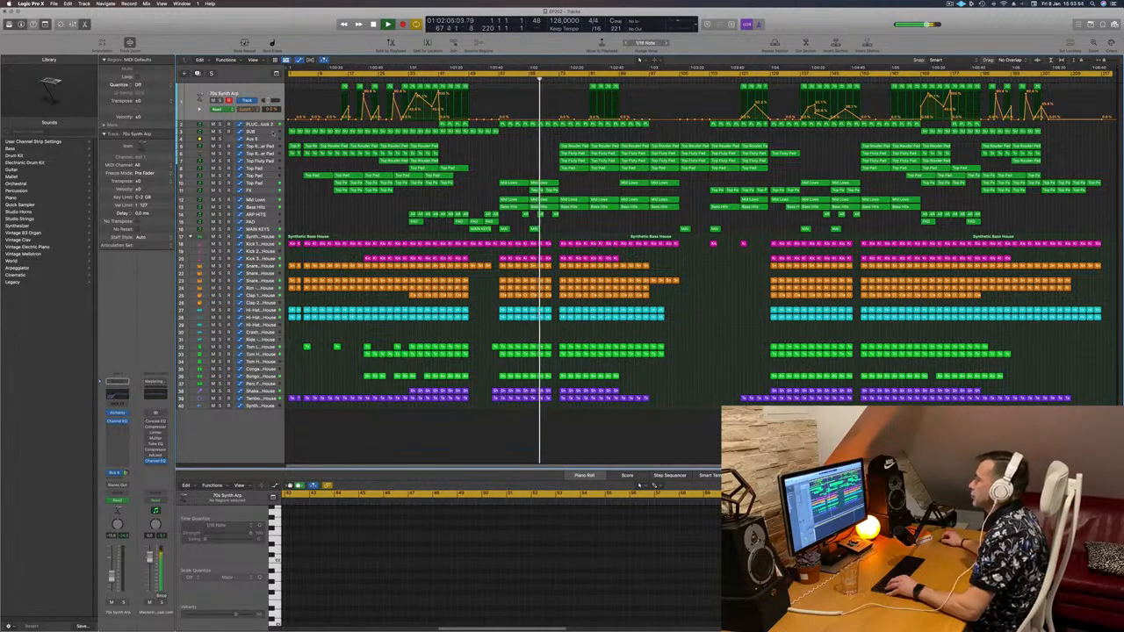
# Add rising automation ramps on Aux 5 peaking around bars 77, 85 and 97, plus a final ramp up to about bar 129
pyautogui.click(266, 140)
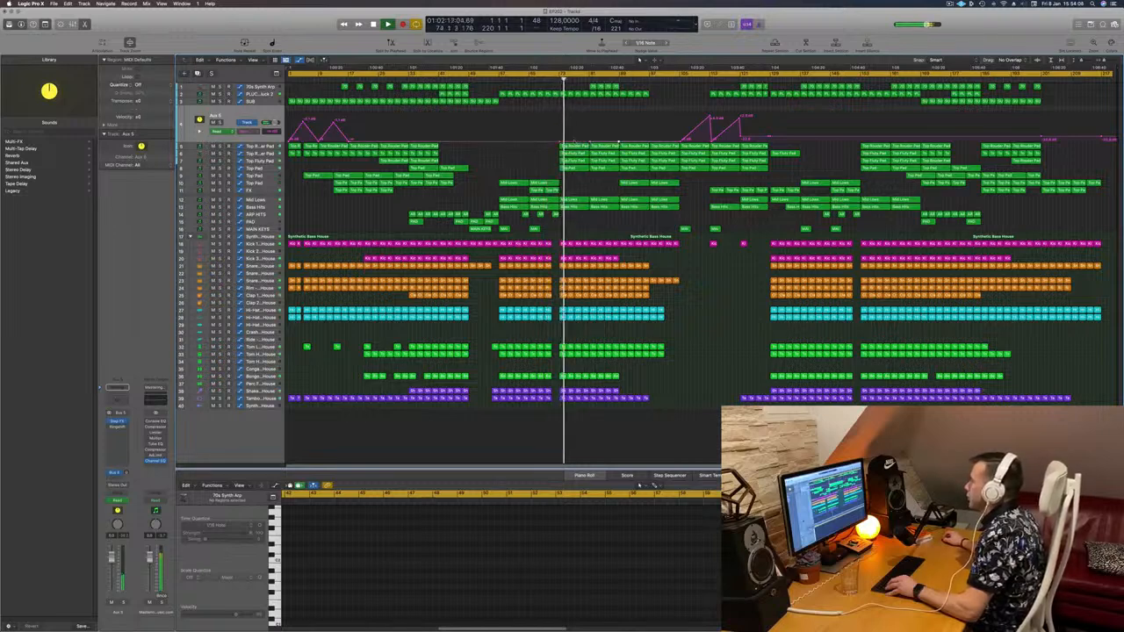
pyautogui.moveTo(574, 141); pyautogui.dragTo(605, 129)
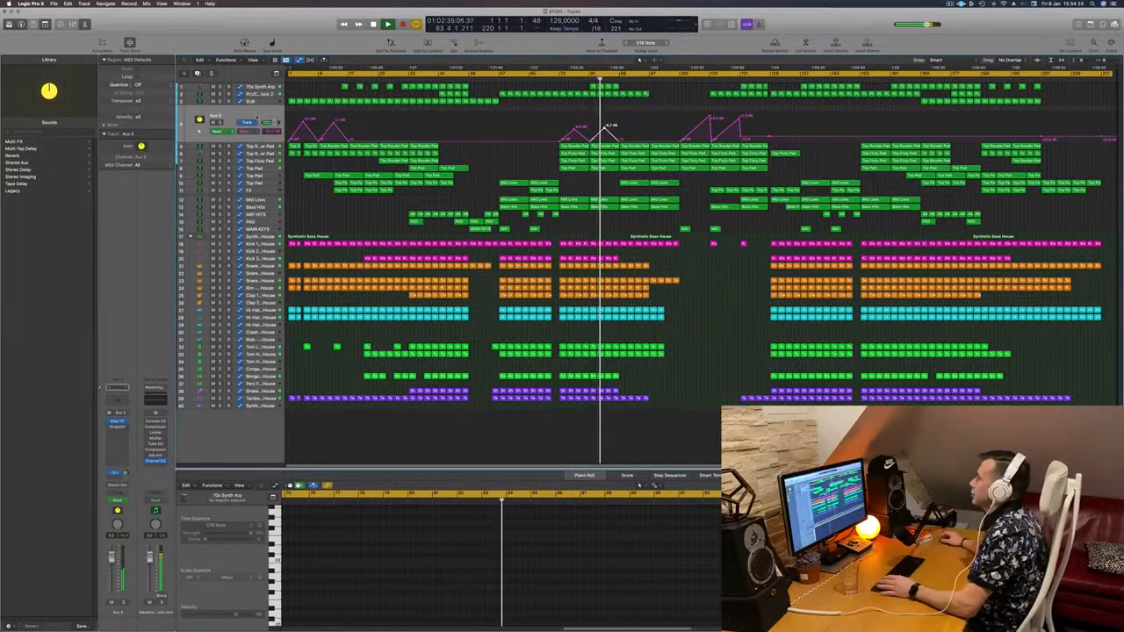
pyautogui.click(517, 168)
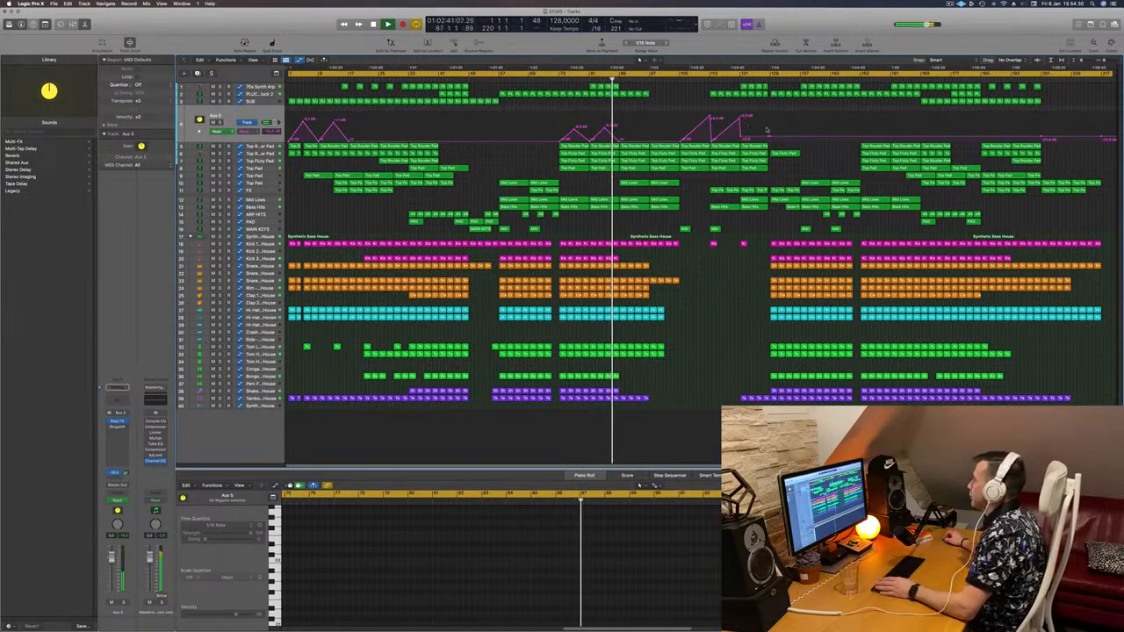
pyautogui.moveTo(767, 138)
pyautogui.mouseDown()
pyautogui.moveTo(771, 115)
pyautogui.moveTo(770, 138)
pyautogui.mouseUp()
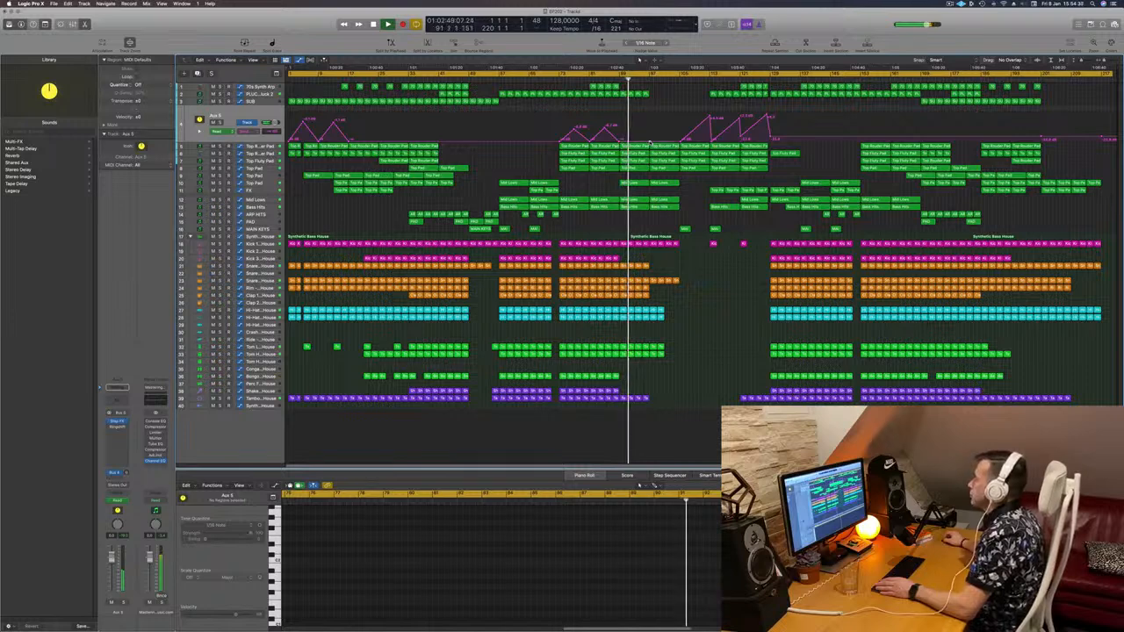
pyautogui.moveTo(650, 142)
pyautogui.mouseDown()
pyautogui.moveTo(652, 120)
pyautogui.moveTo(651, 129)
pyautogui.mouseUp()
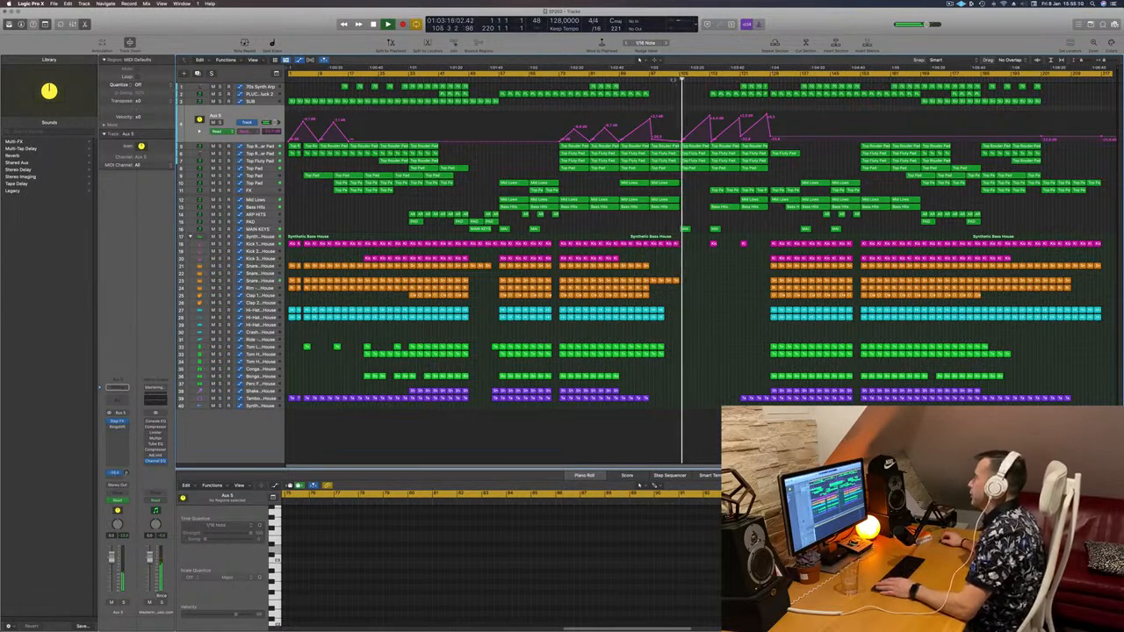
# Add a Channel EQ with its high-cut band enabled to Aux 5 and replay the passage just before bar 105
pyautogui.click(672, 80)
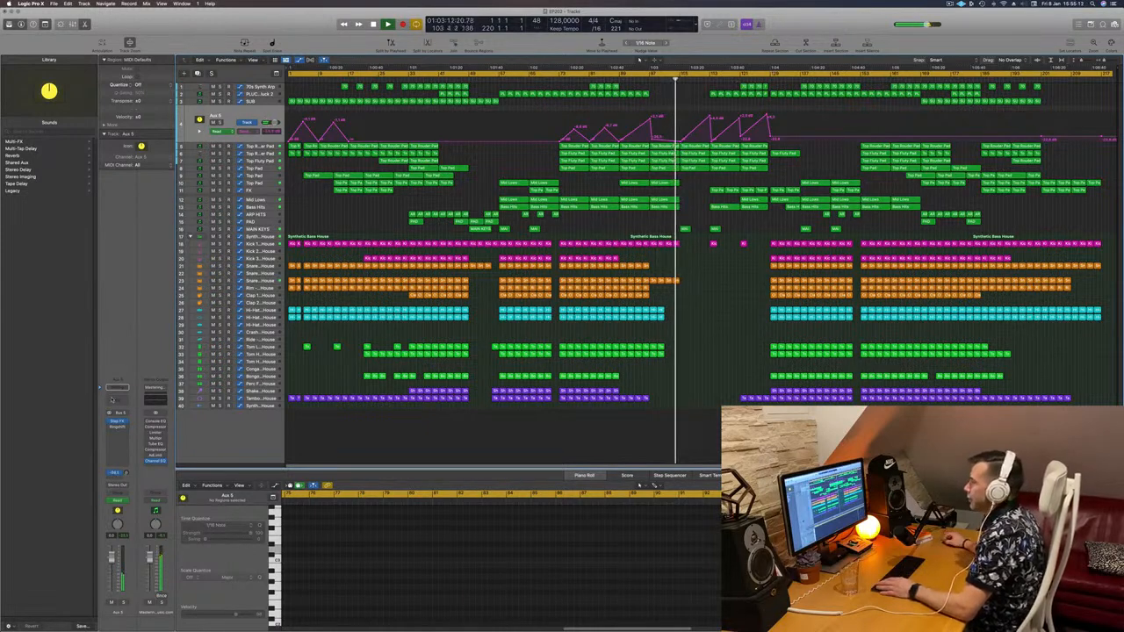
pyautogui.click(112, 400)
pyautogui.moveTo(705, 101); pyautogui.dragTo(680, 220)
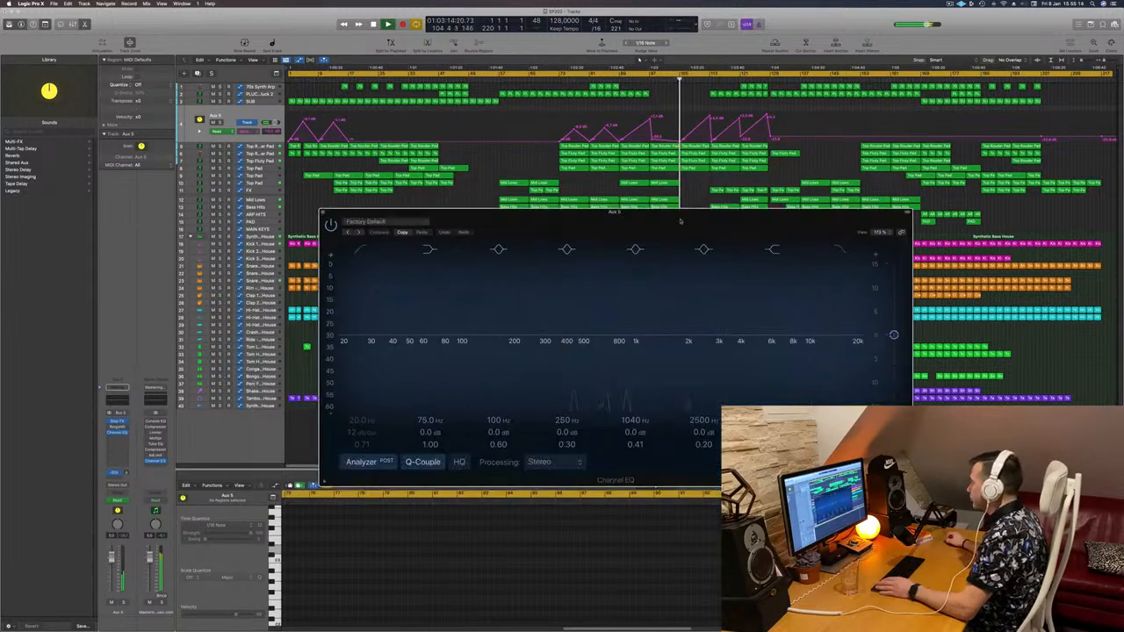
pyautogui.click(670, 80)
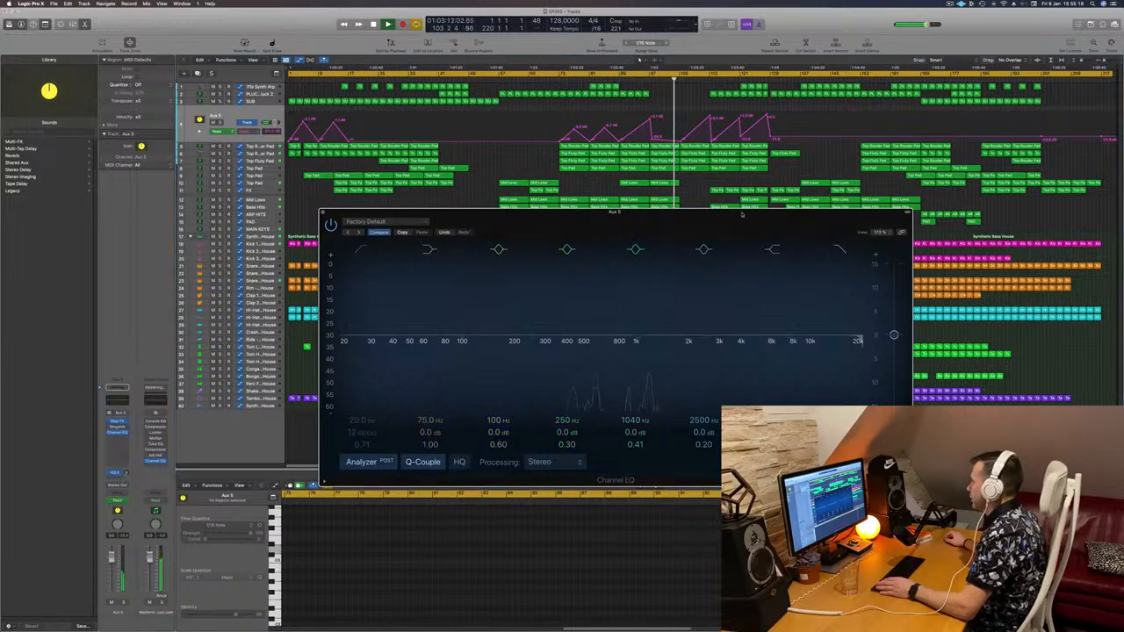
pyautogui.moveTo(762, 231); pyautogui.dragTo(861, 269)
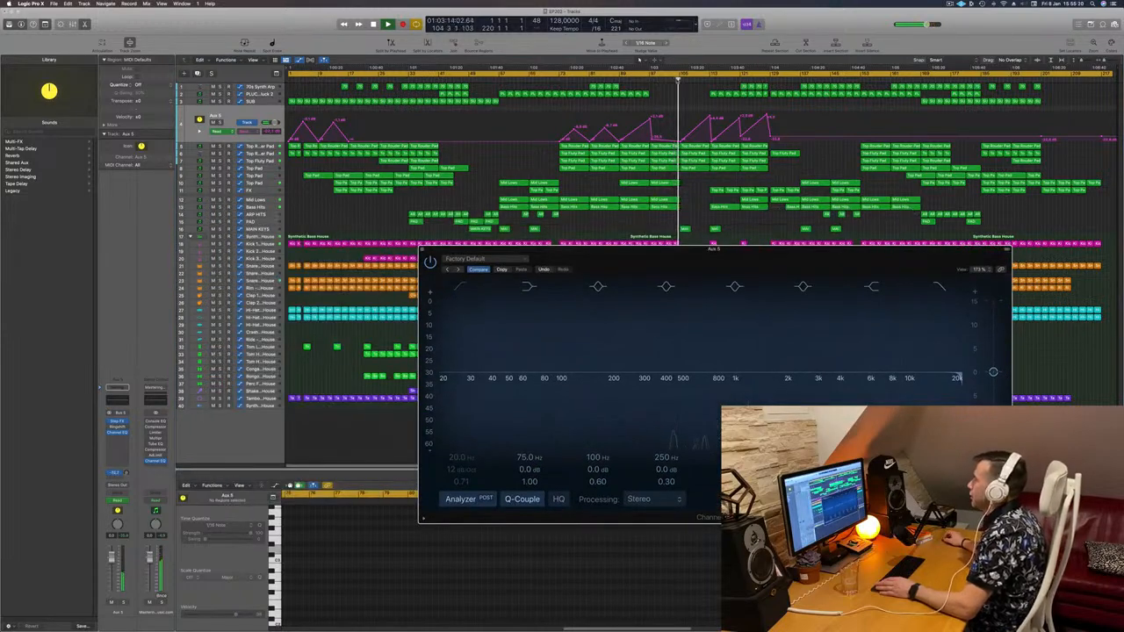
pyautogui.click(670, 79)
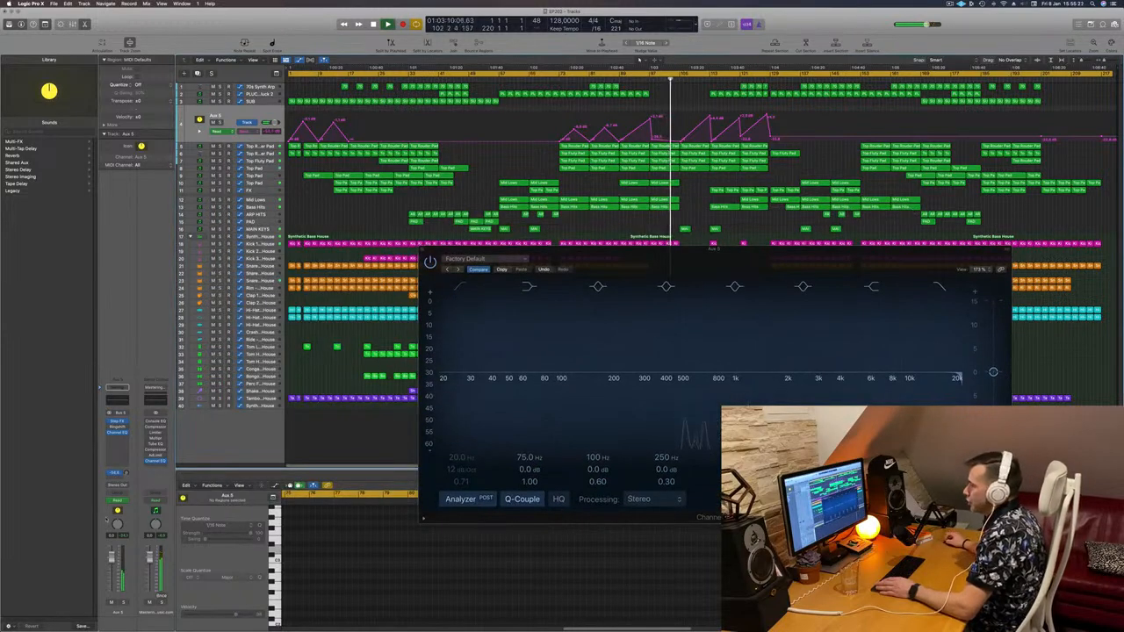
# Set Aux 5 to Touch automation, record a move of the EQ's high-cut frequency during playback, and close the EQ
pyautogui.click(125, 504)
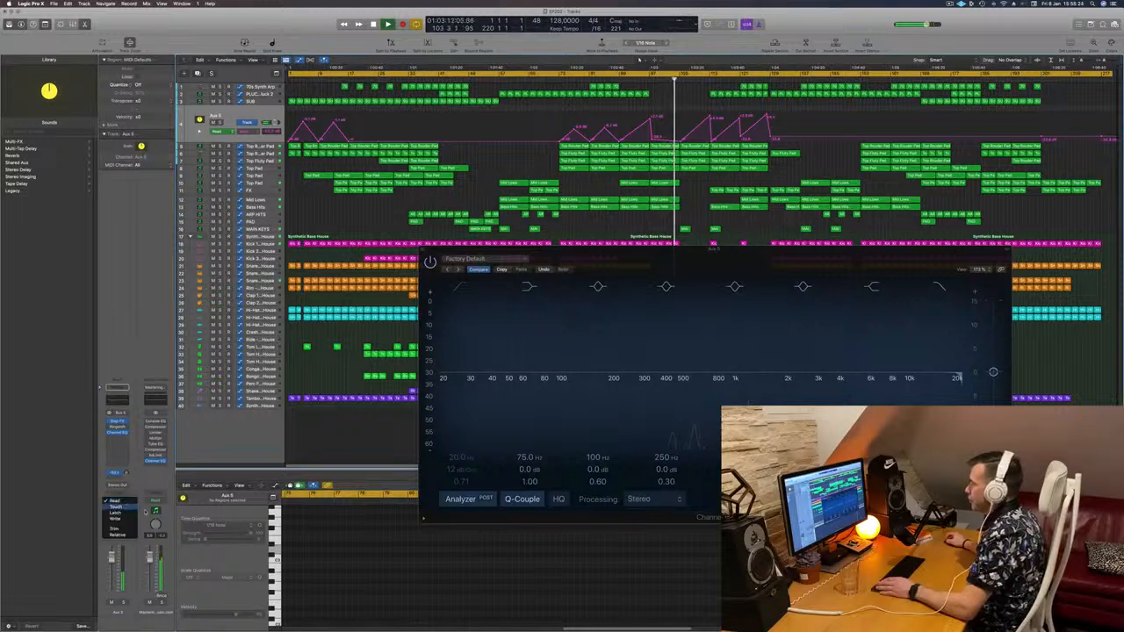
pyautogui.click(115, 507)
pyautogui.click(960, 384)
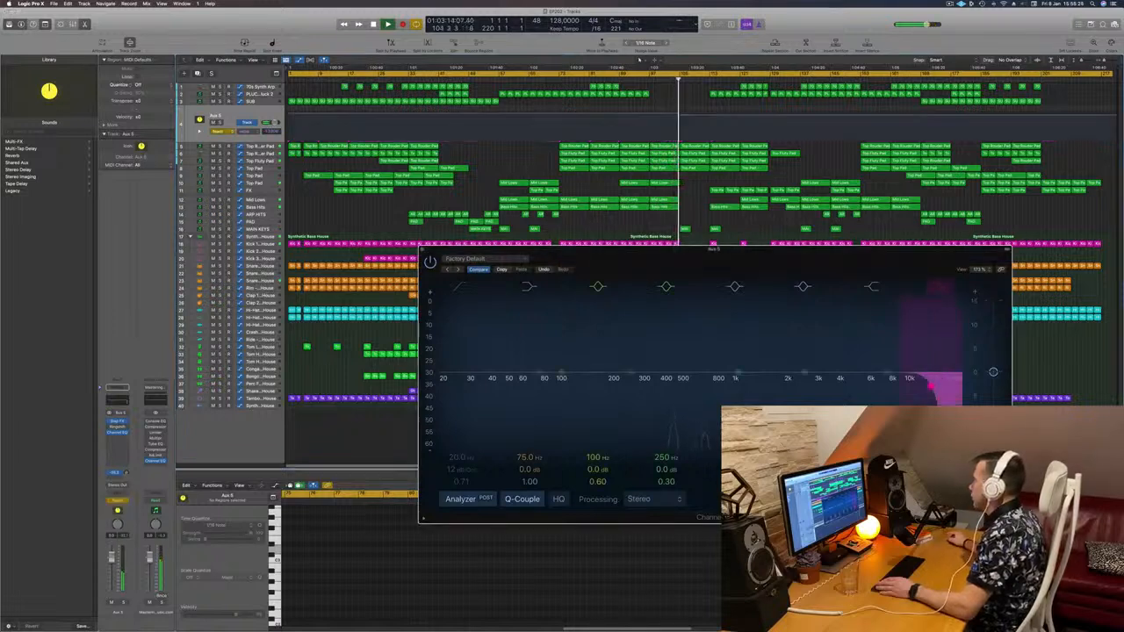
pyautogui.click(425, 252)
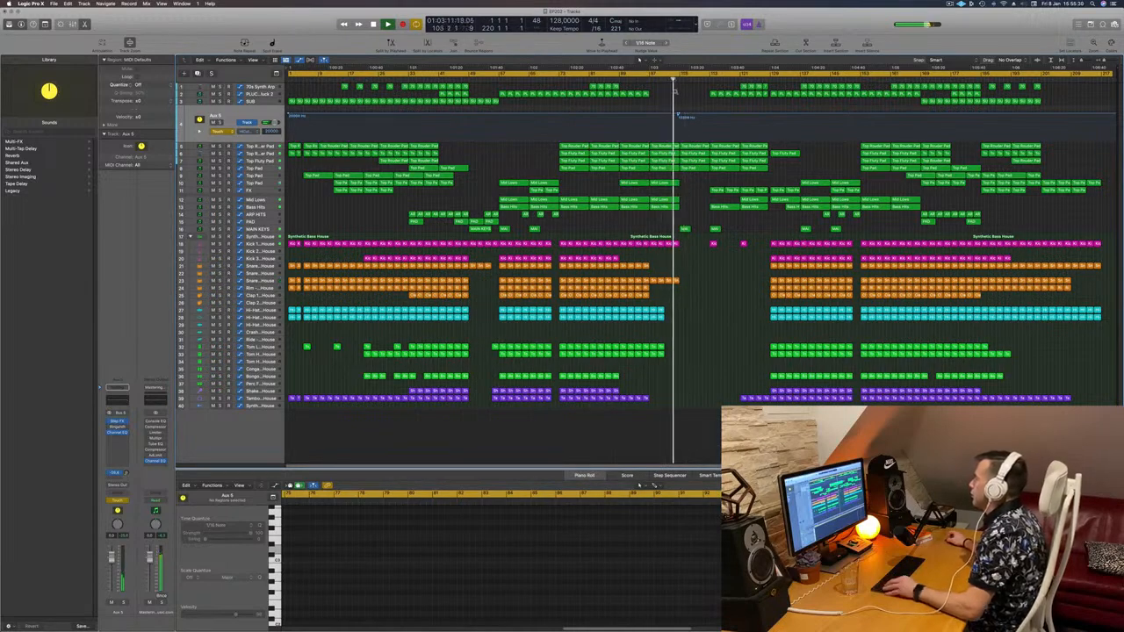
# Shape the Aux 5 high-cut frequency automation to drop at bar 105 and climb back by bar 113, with an extra point midway, and replay it
pyautogui.press('super+Right')
pyautogui.press('super+Right')
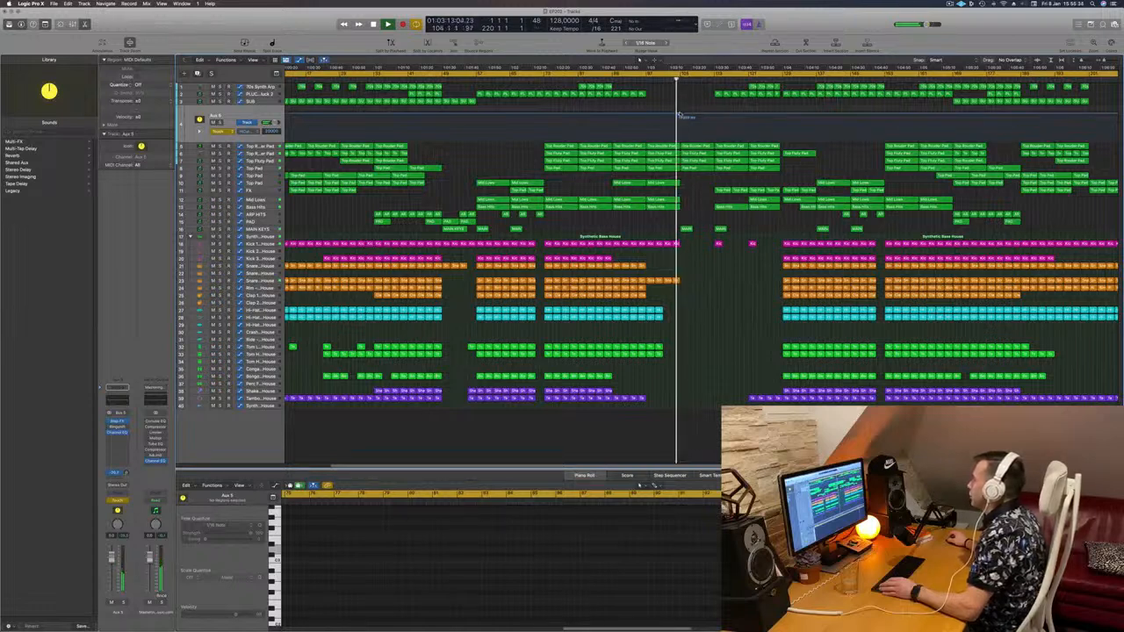
pyautogui.moveTo(680, 115); pyautogui.dragTo(718, 115)
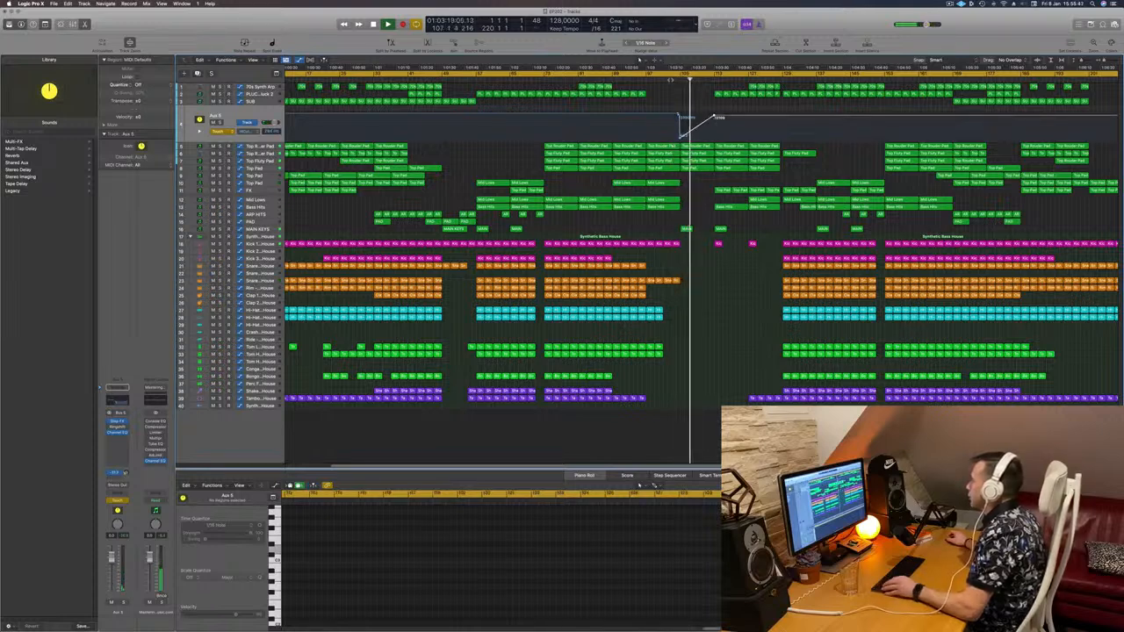
pyautogui.press('super+Right')
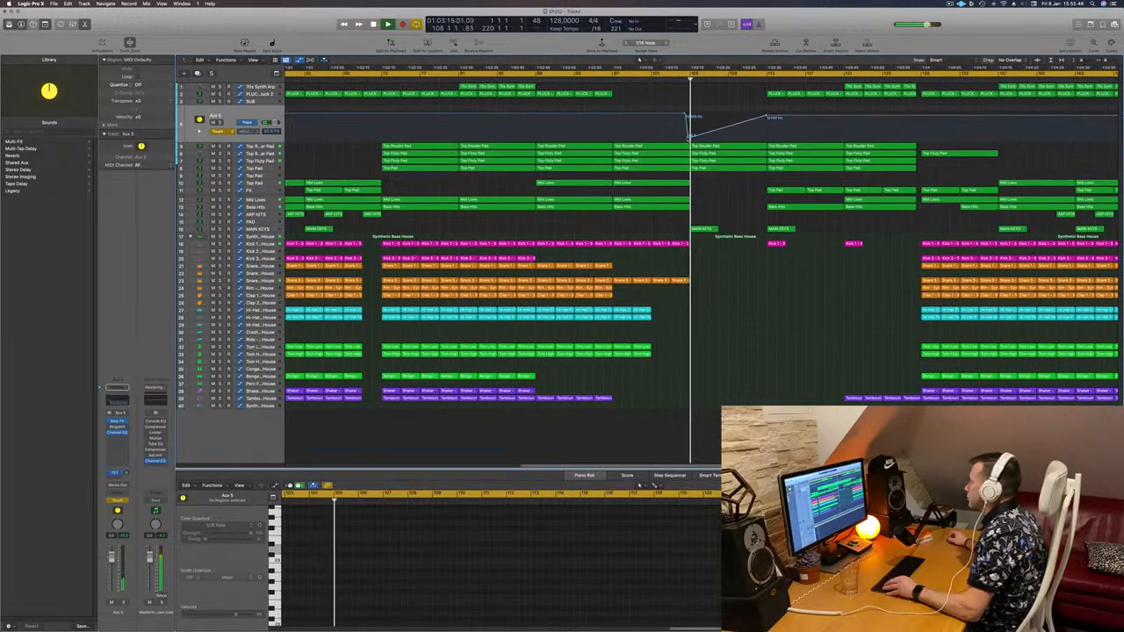
pyautogui.click(690, 137)
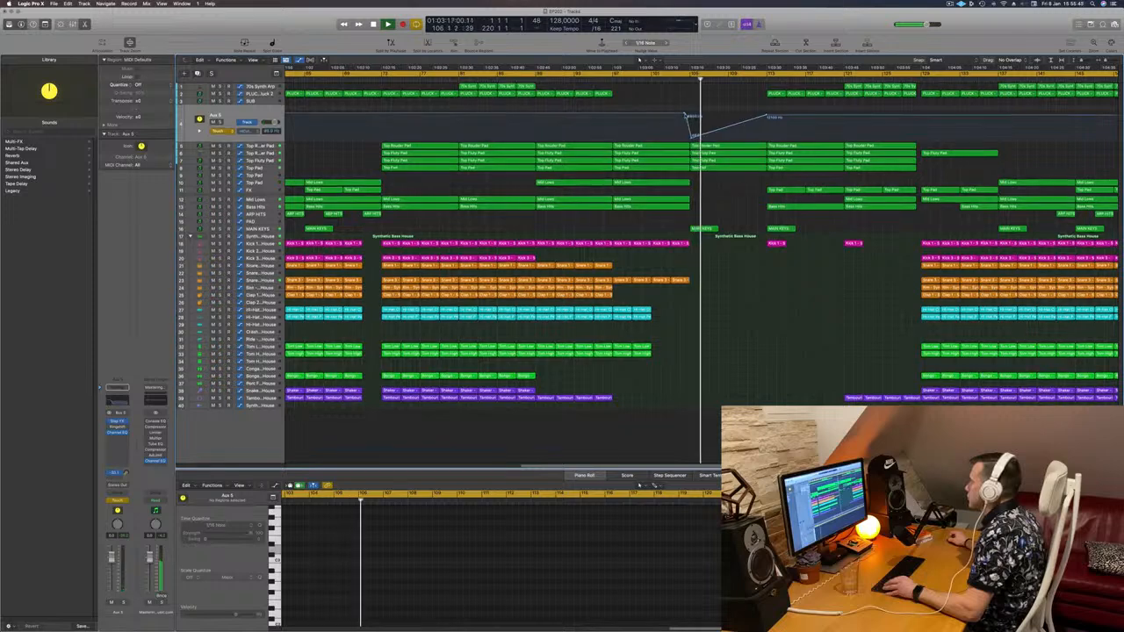
pyautogui.click(728, 128)
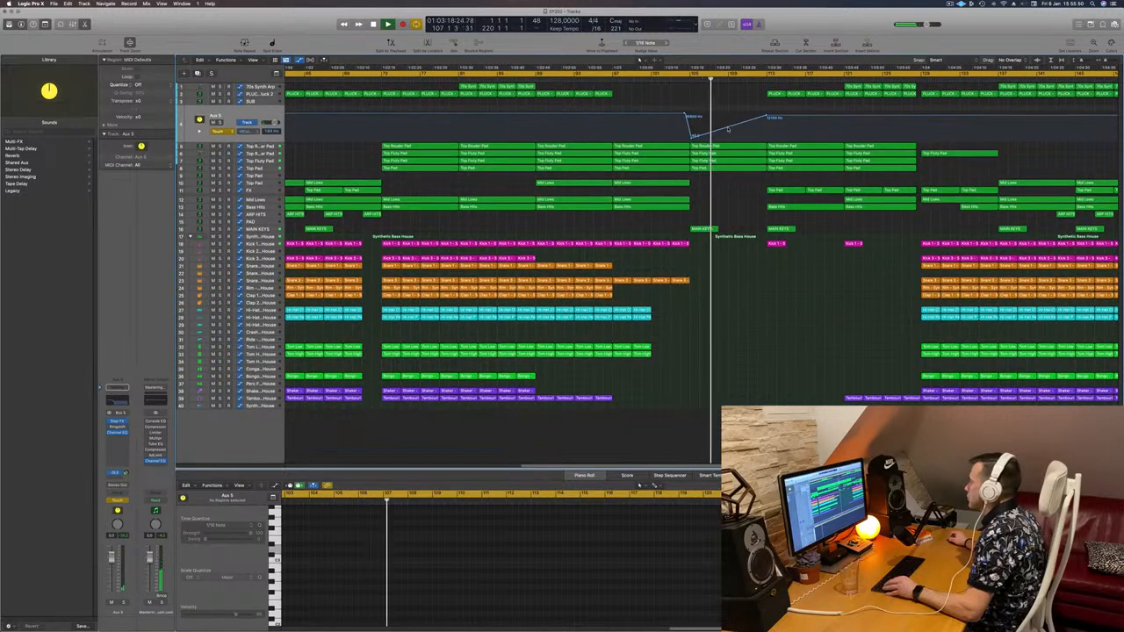
pyautogui.click(729, 130)
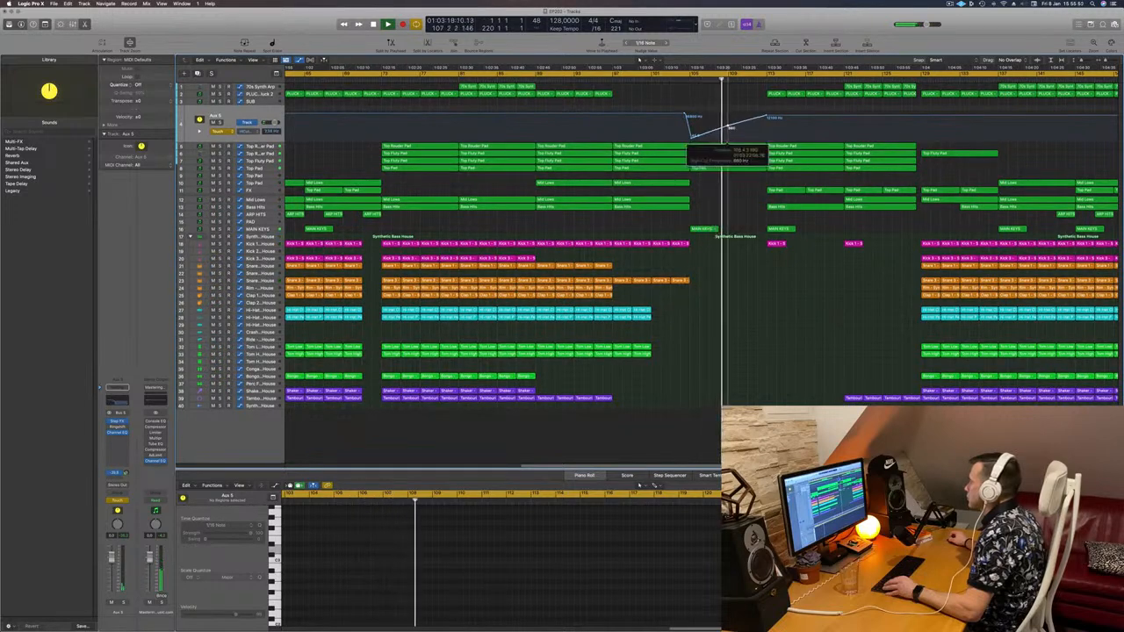
pyautogui.click(680, 75)
# Check the Top Router Pad in solo between about bars 108 and 111 and return to the full mix
pyautogui.click(271, 169)
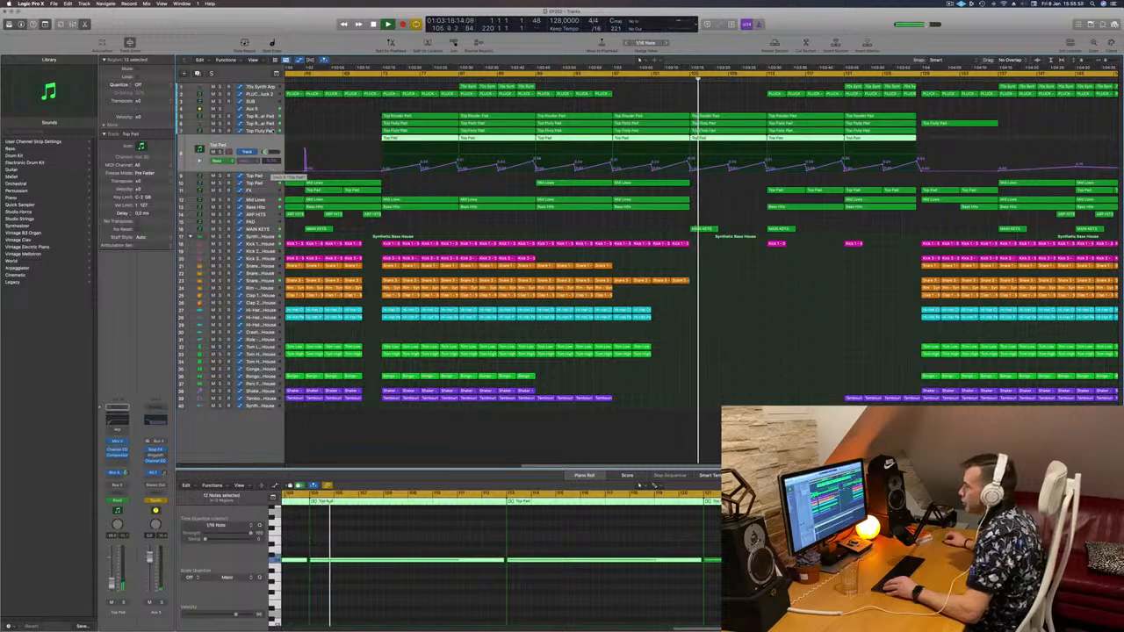
pyautogui.click(272, 132)
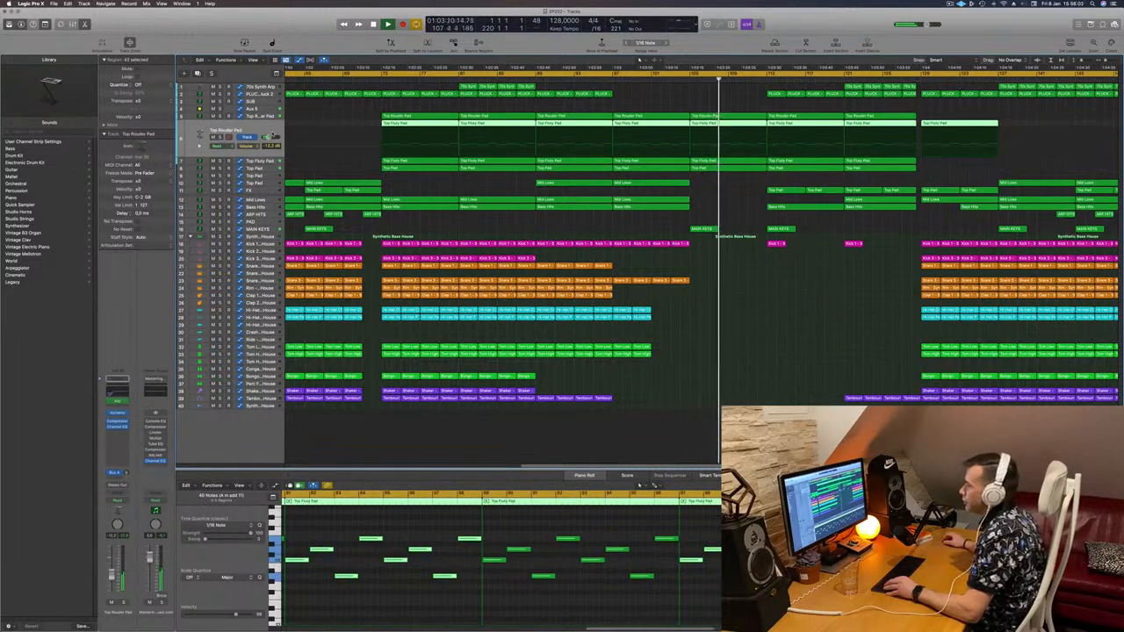
pyautogui.press('s')
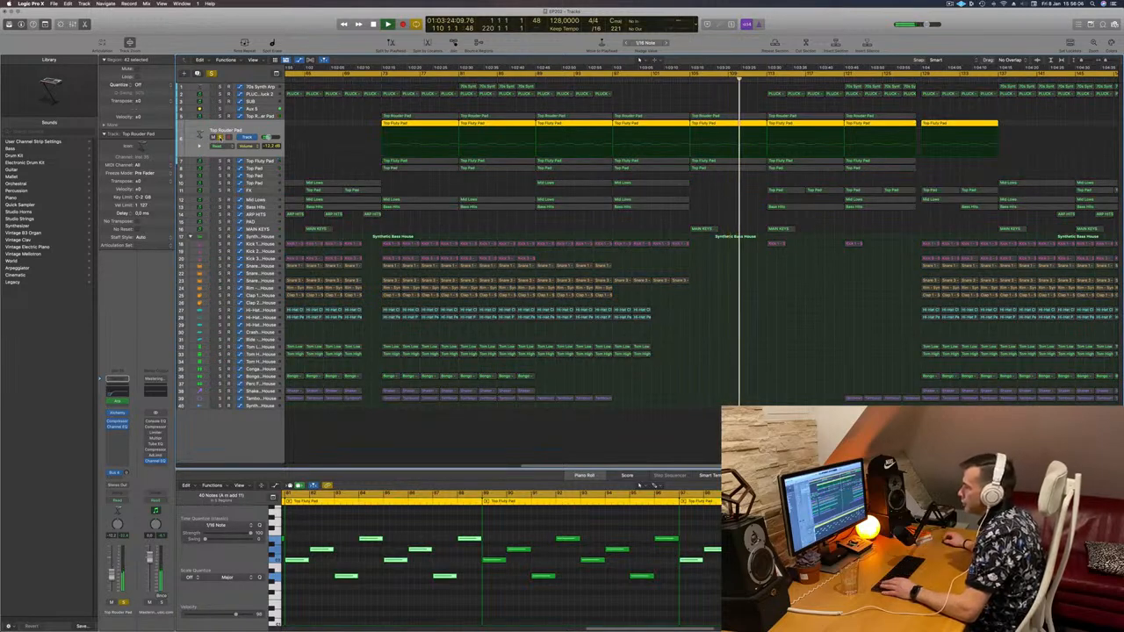
pyautogui.press('s')
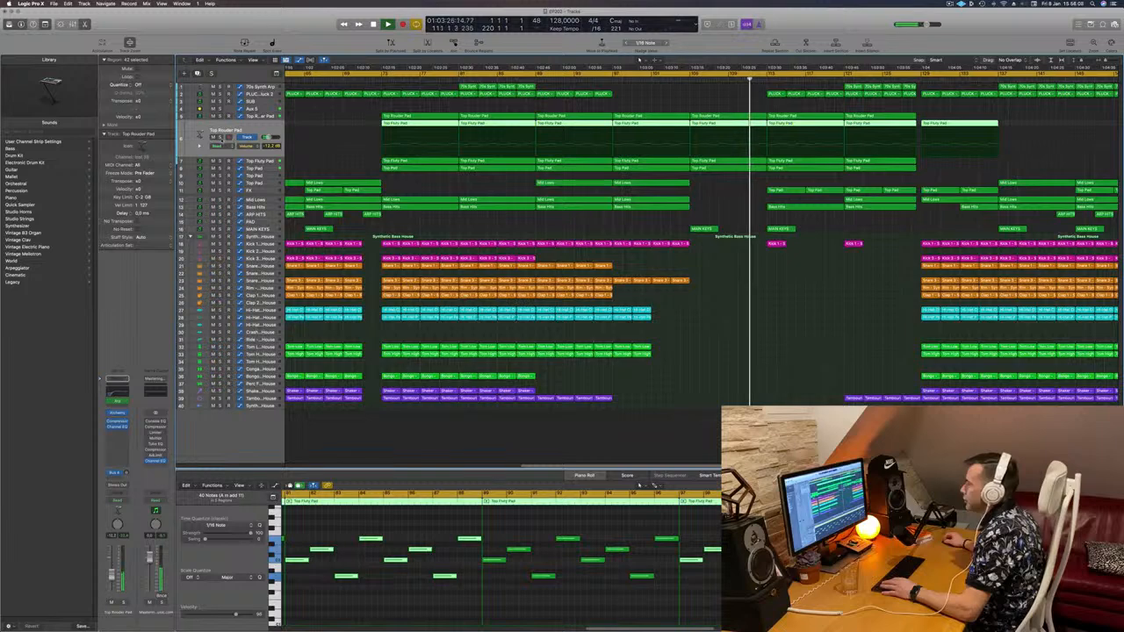
# Split the eight-bar Top Fluty Pad region at bar 105 on the Top Router Pad track at bar 109 and delete its first half
pyautogui.press('s')
pyautogui.press('s')
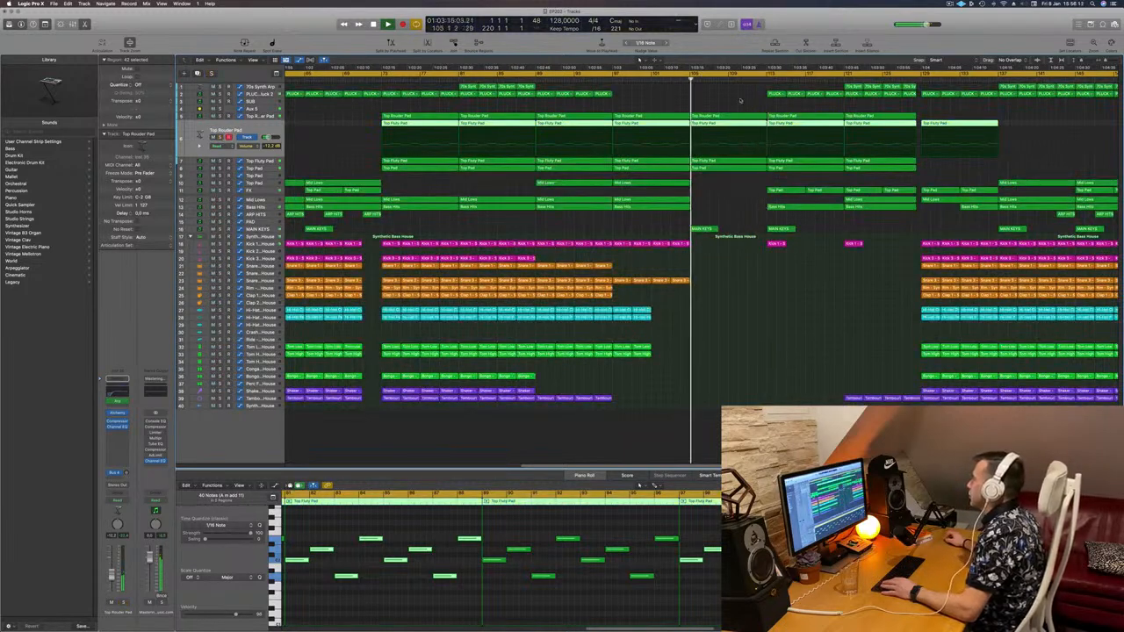
pyautogui.click(741, 101)
pyautogui.click(726, 123)
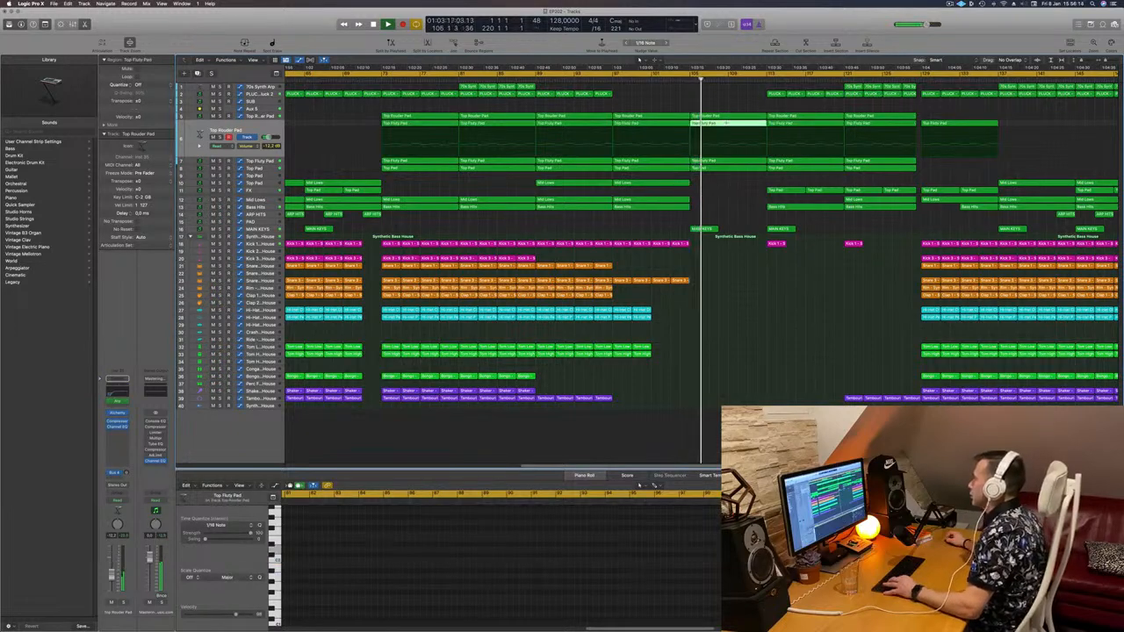
pyautogui.keyDown('super'); pyautogui.click(727, 123); pyautogui.keyUp('super')
pyautogui.press('Delete')
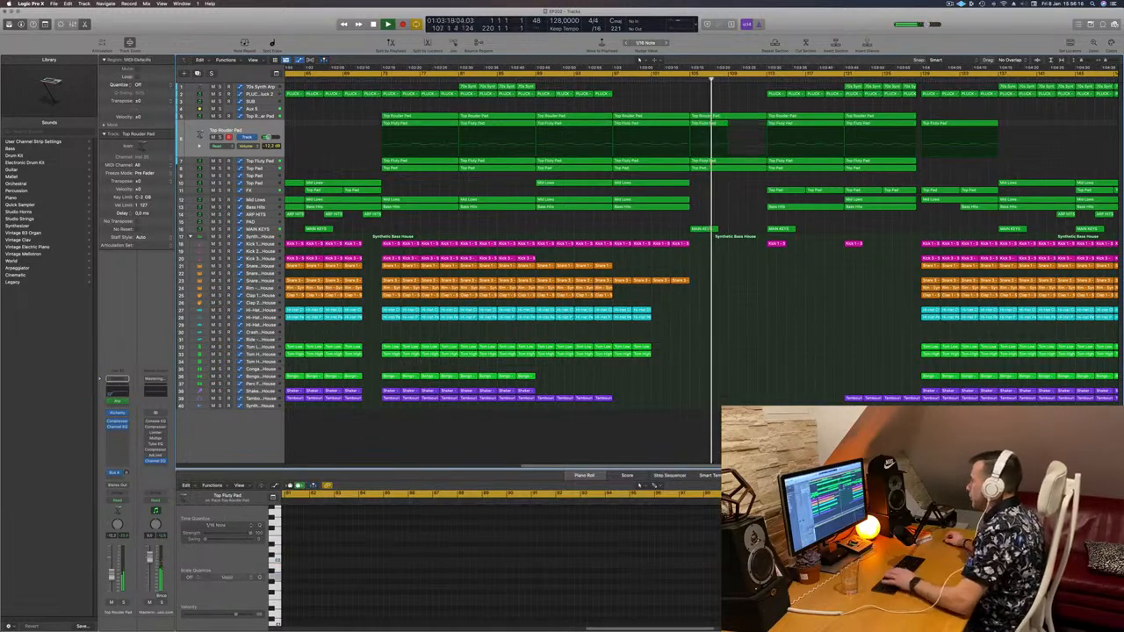
pyautogui.press('super+z')
pyautogui.click(707, 124)
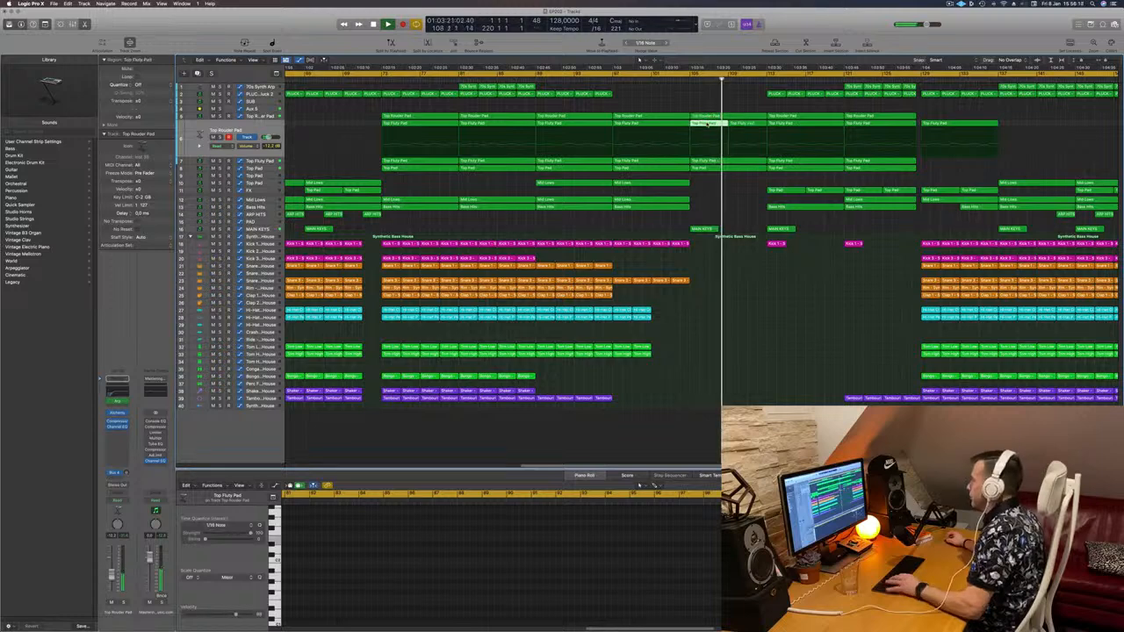
pyautogui.press('Delete')
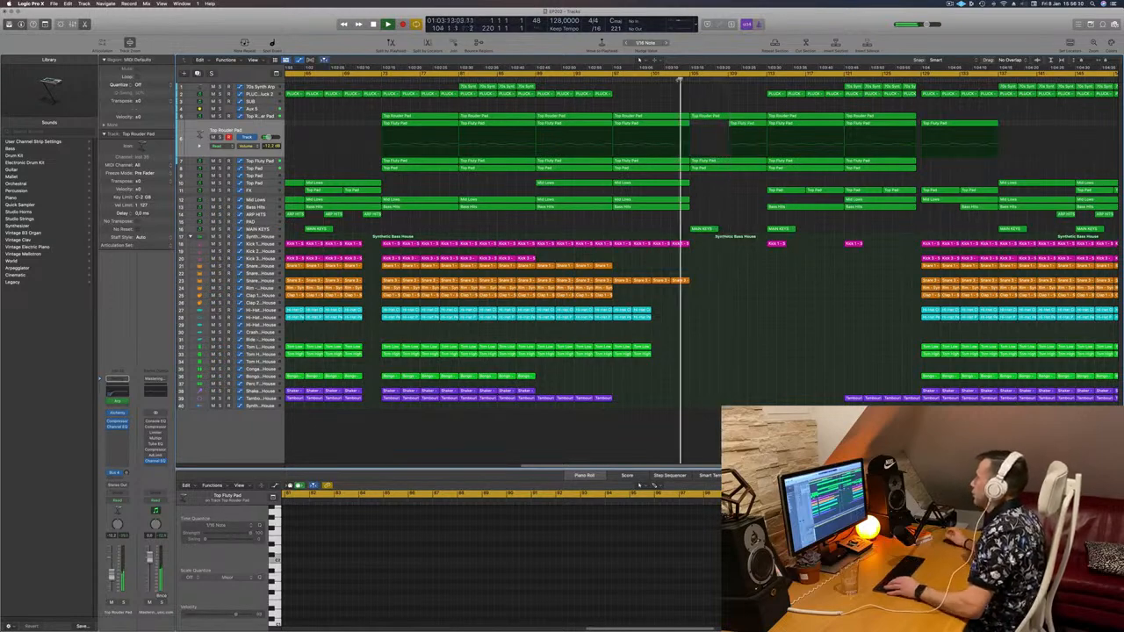
pyautogui.scroll(2, 714, 98)
pyautogui.scroll(-3, 716, 101)
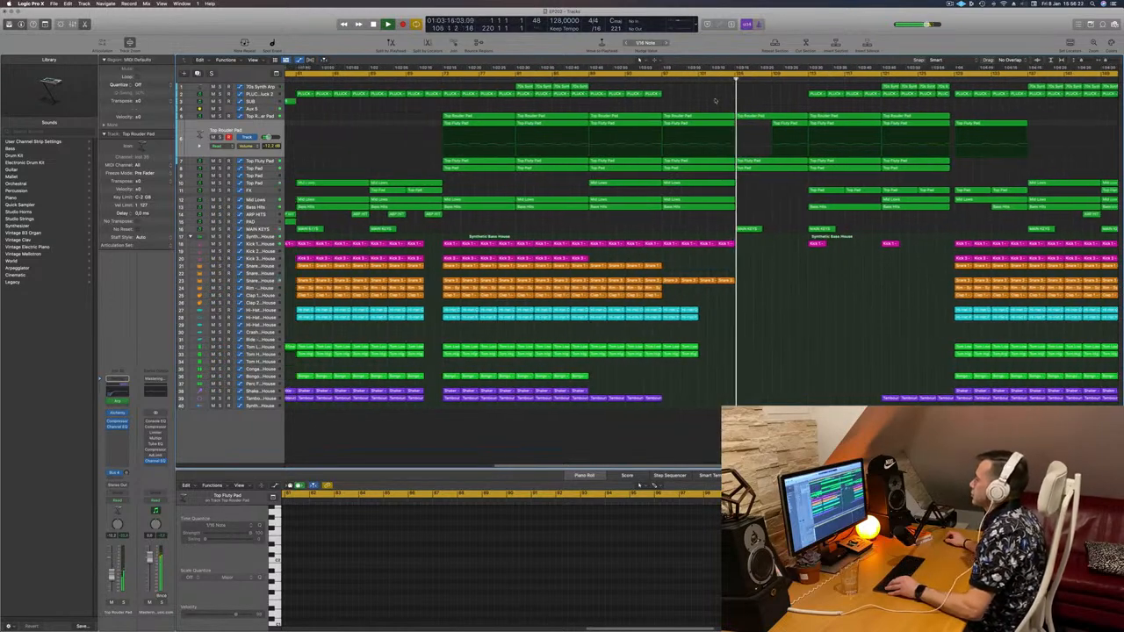
# Replay from just before bar 105 and review the regions and automation on Aux 5 and each of the pad tracks
pyautogui.click(261, 116)
pyautogui.click(255, 109)
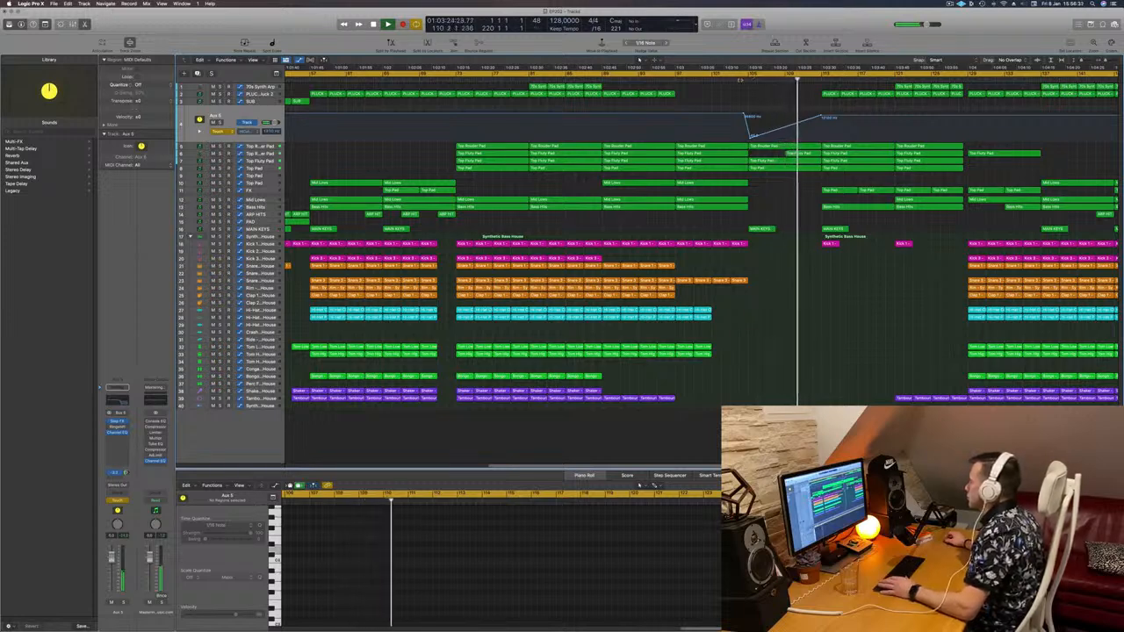
pyautogui.click(740, 80)
pyautogui.click(260, 146)
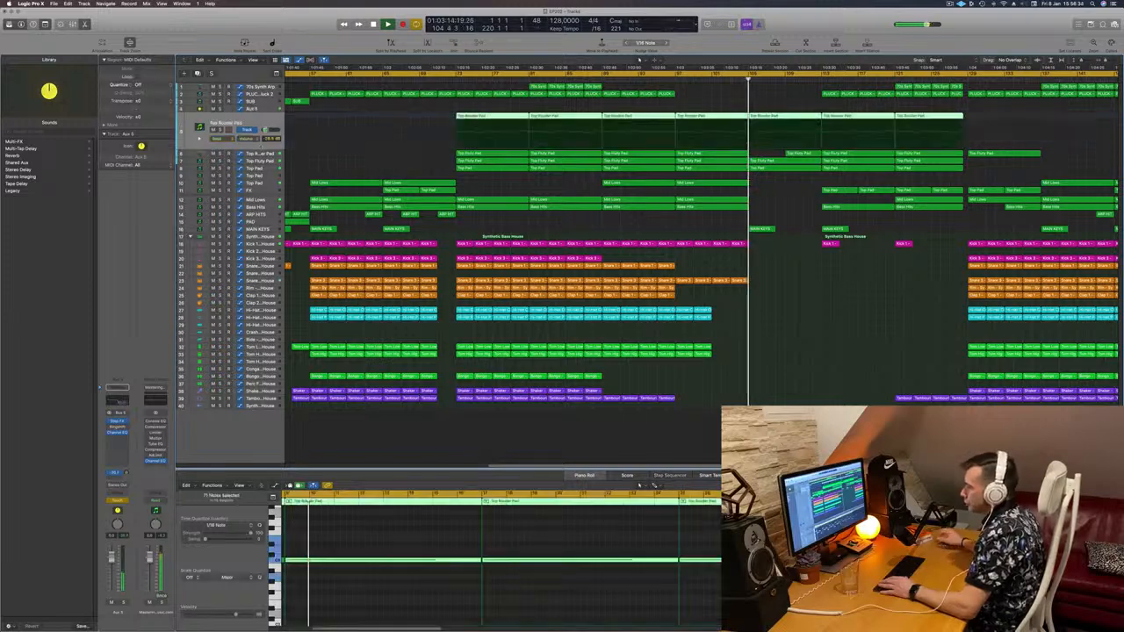
pyautogui.click(261, 155)
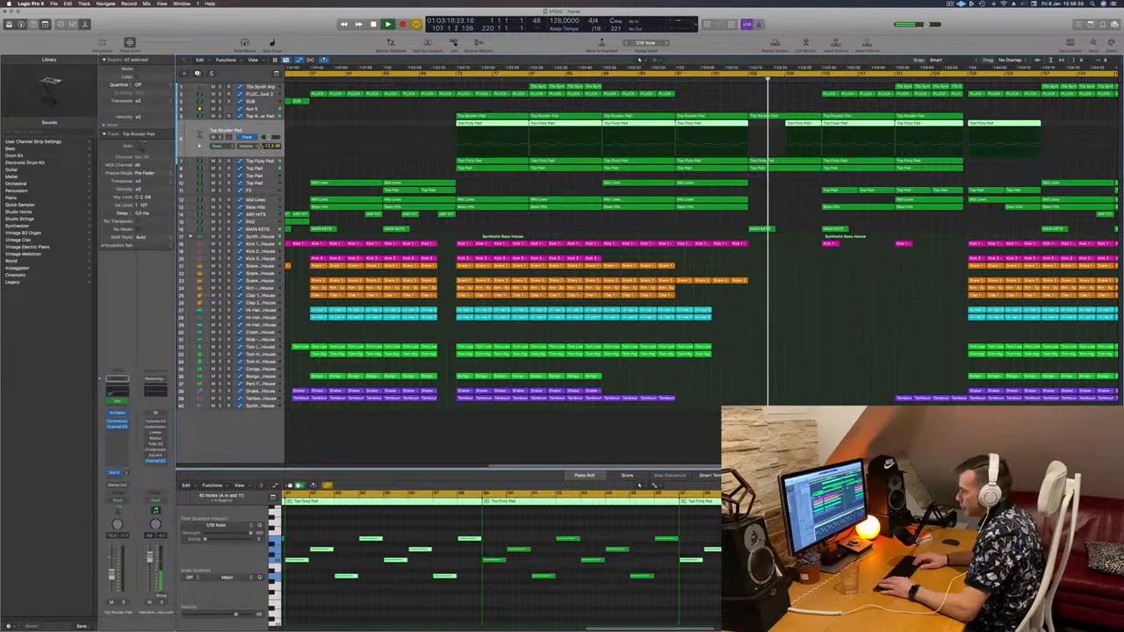
pyautogui.press('Up')
pyautogui.press('Down')
pyautogui.press('Down')
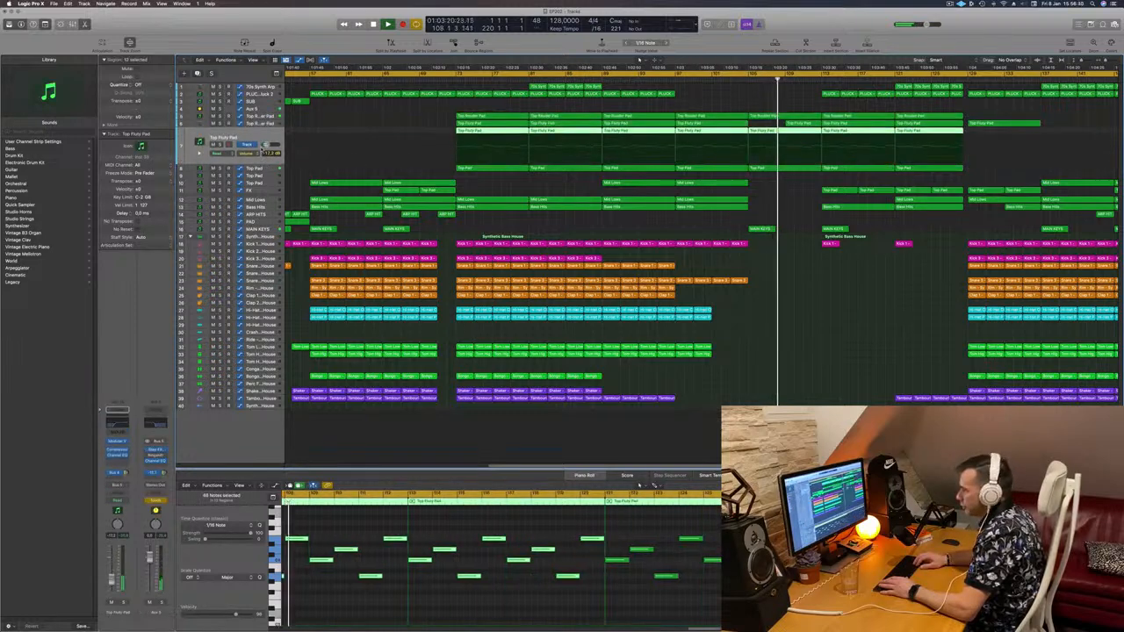
pyautogui.press('Down')
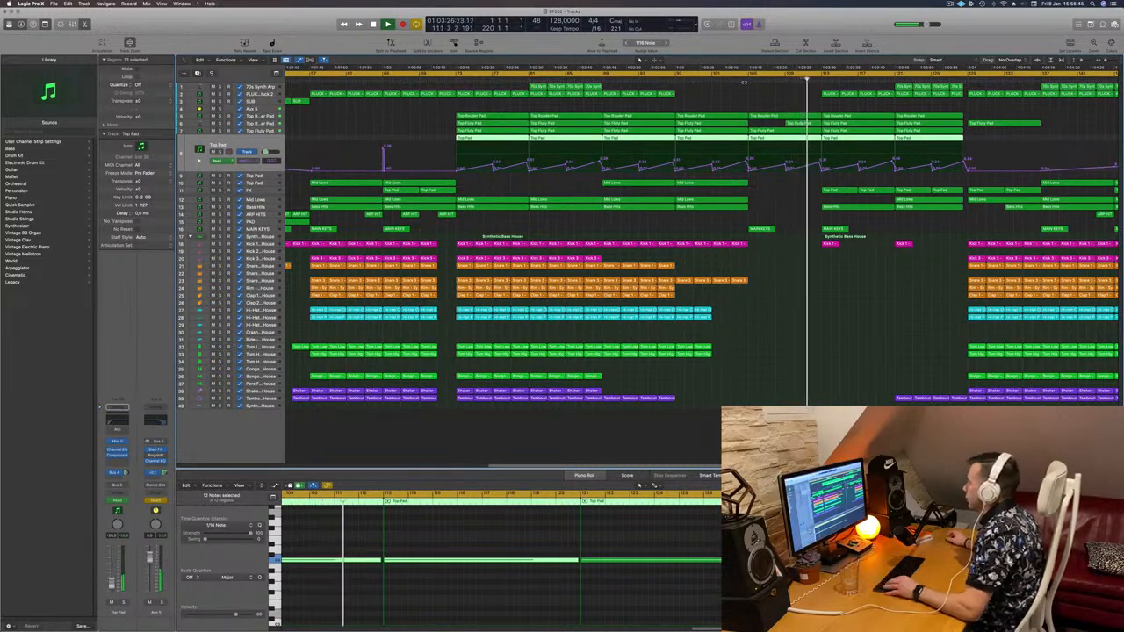
pyautogui.hscroll(-3, 748, 96)
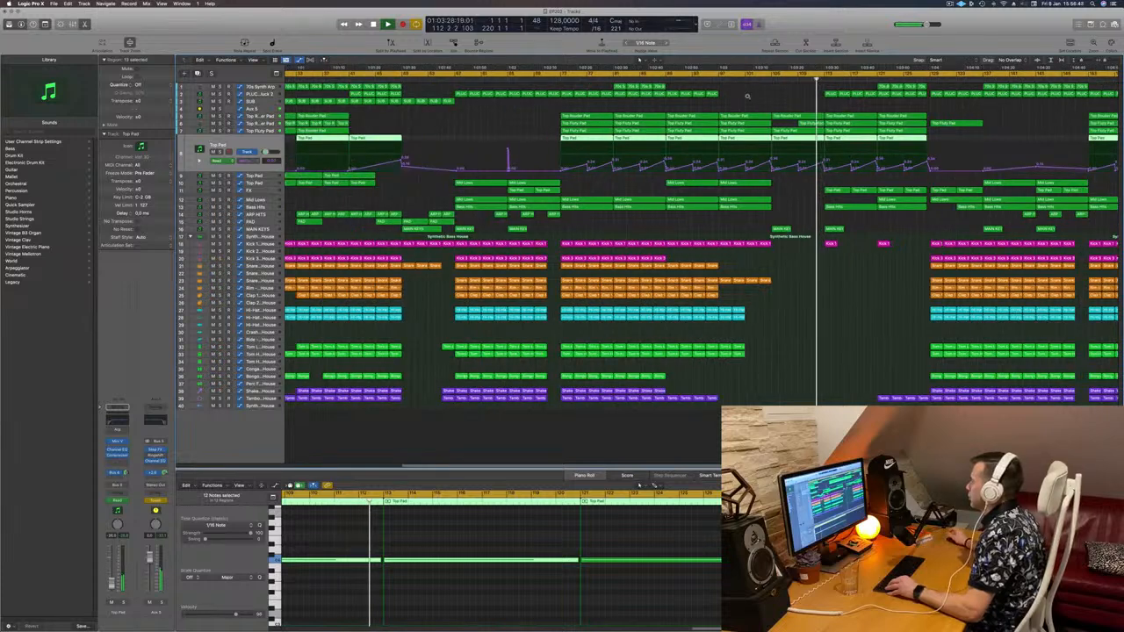
pyautogui.hscroll(-3, 747, 96)
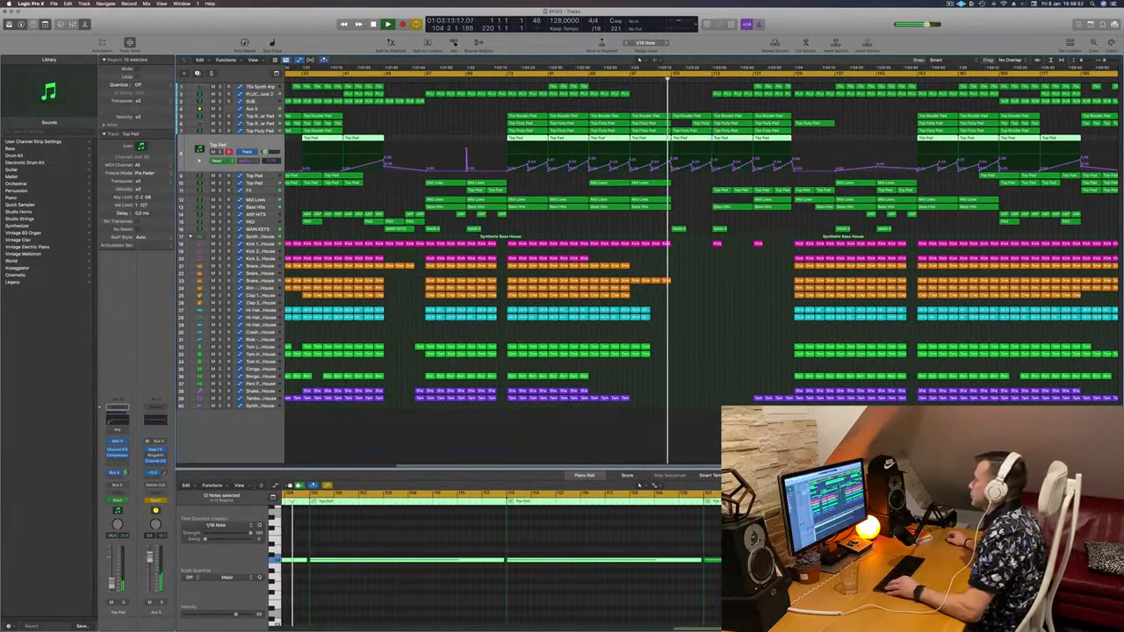
pyautogui.hscroll(3, 713, 81)
pyautogui.hscroll(-5, 713, 81)
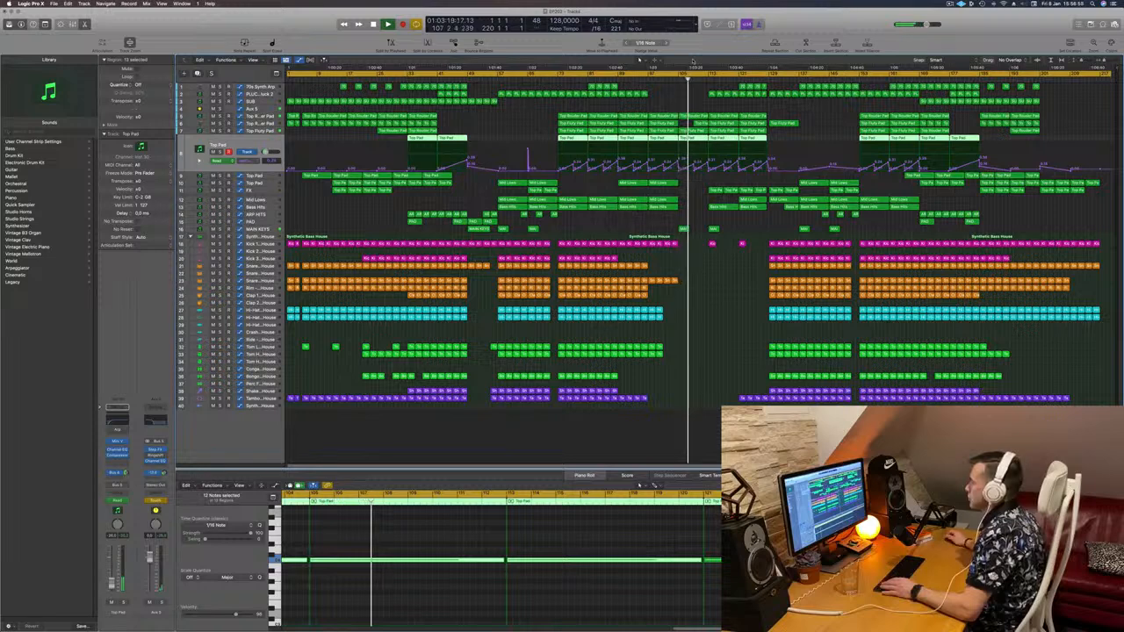
# Raise the end point of the Aux 5 high-cut frequency automation near bar 113 and set the track's automation mode to Read
pyautogui.click(252, 128)
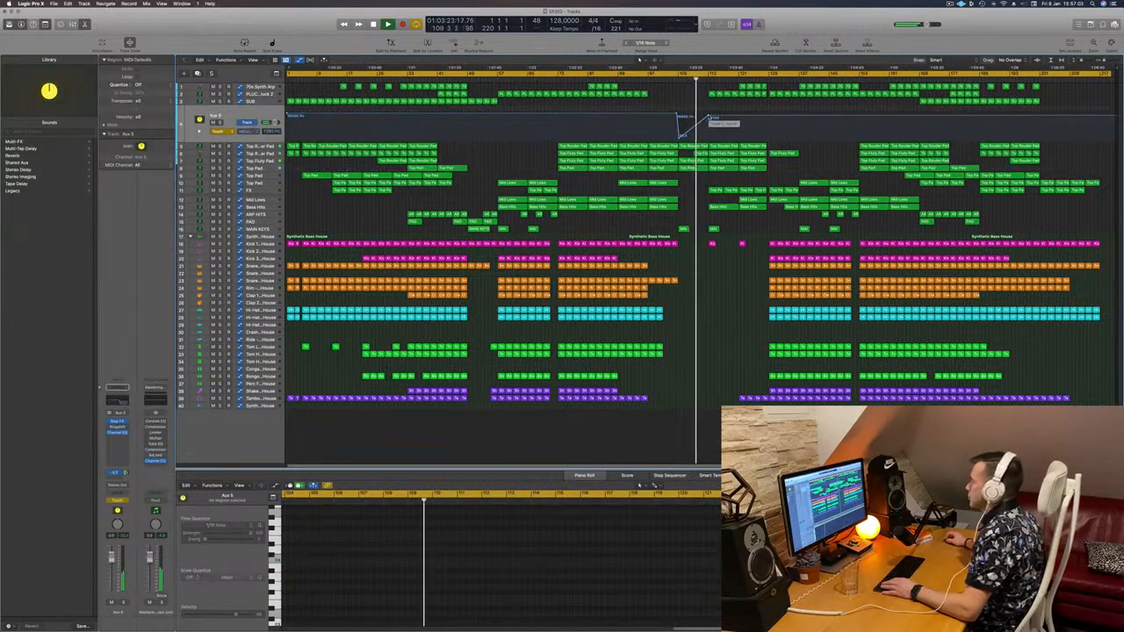
pyautogui.moveTo(710, 117); pyautogui.dragTo(709, 113)
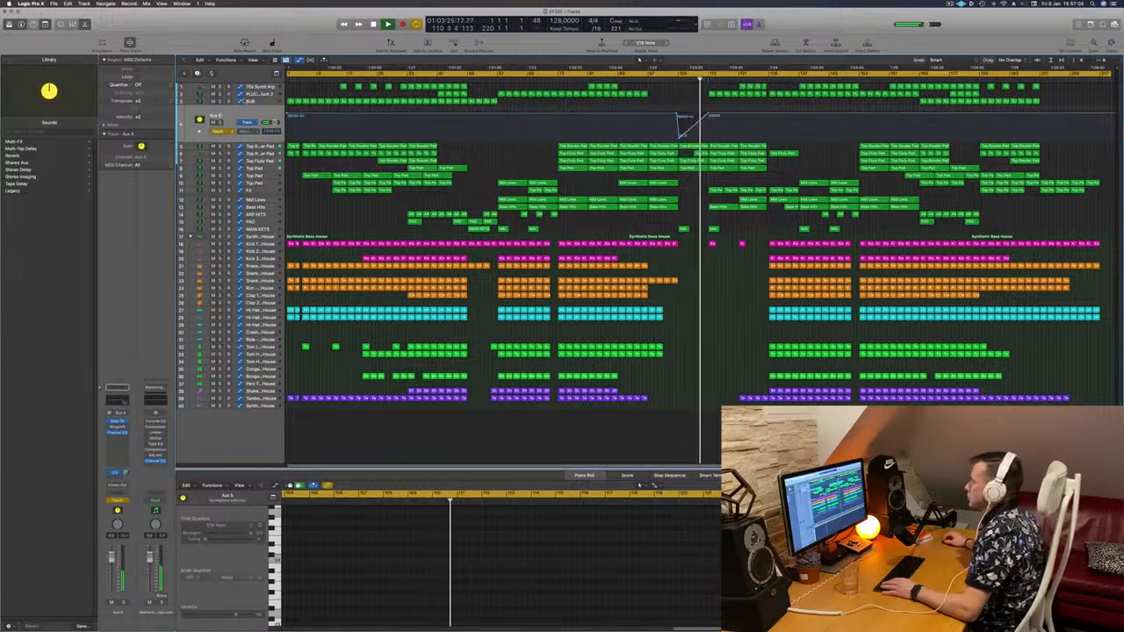
pyautogui.click(224, 132)
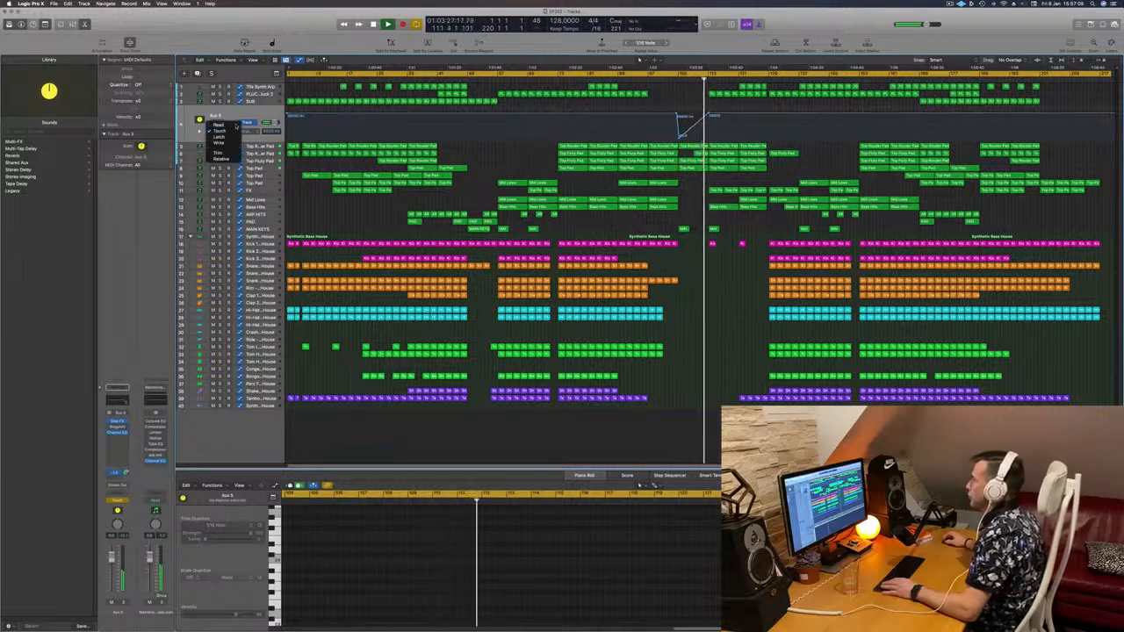
pyautogui.click(223, 124)
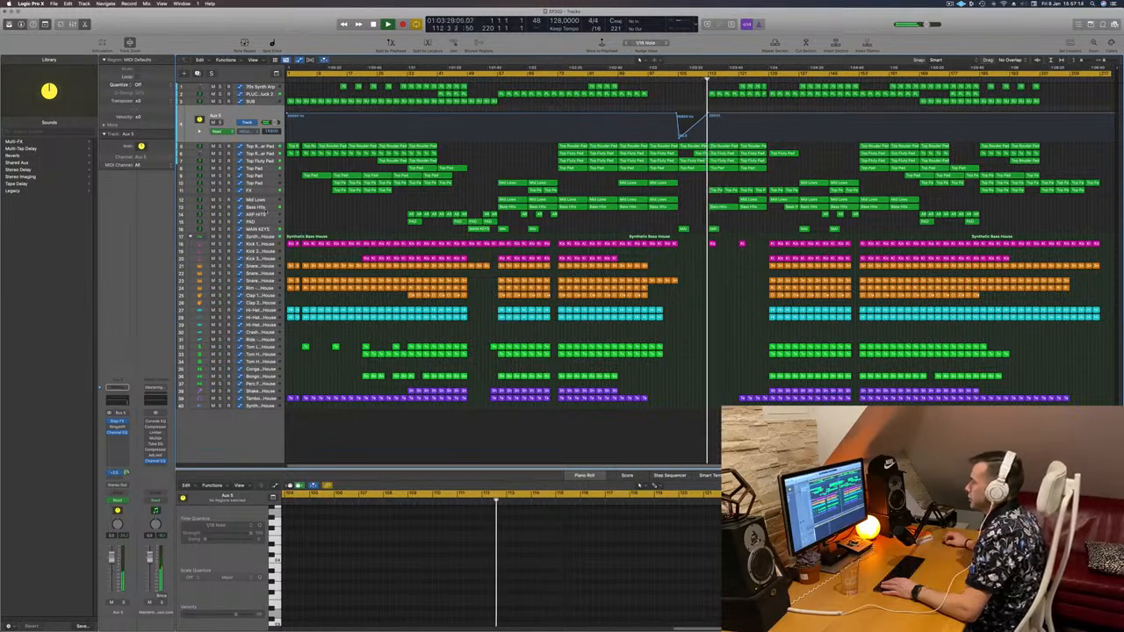
# Compare the playing passage with the Bass Hits track muted and unmuted
pyautogui.click(264, 208)
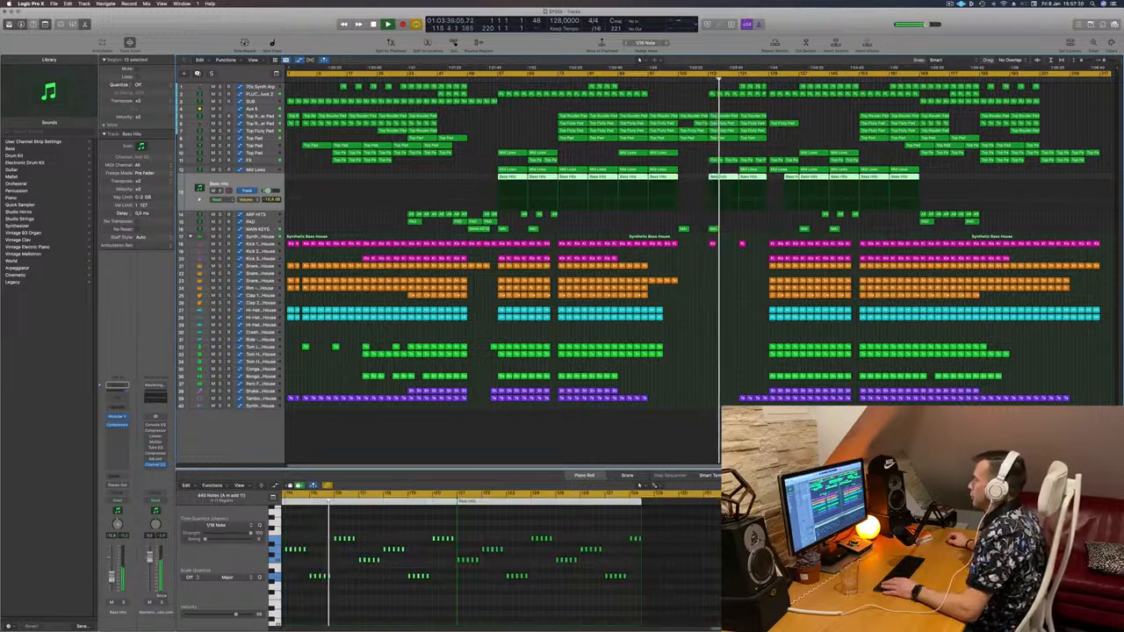
pyautogui.click(112, 602)
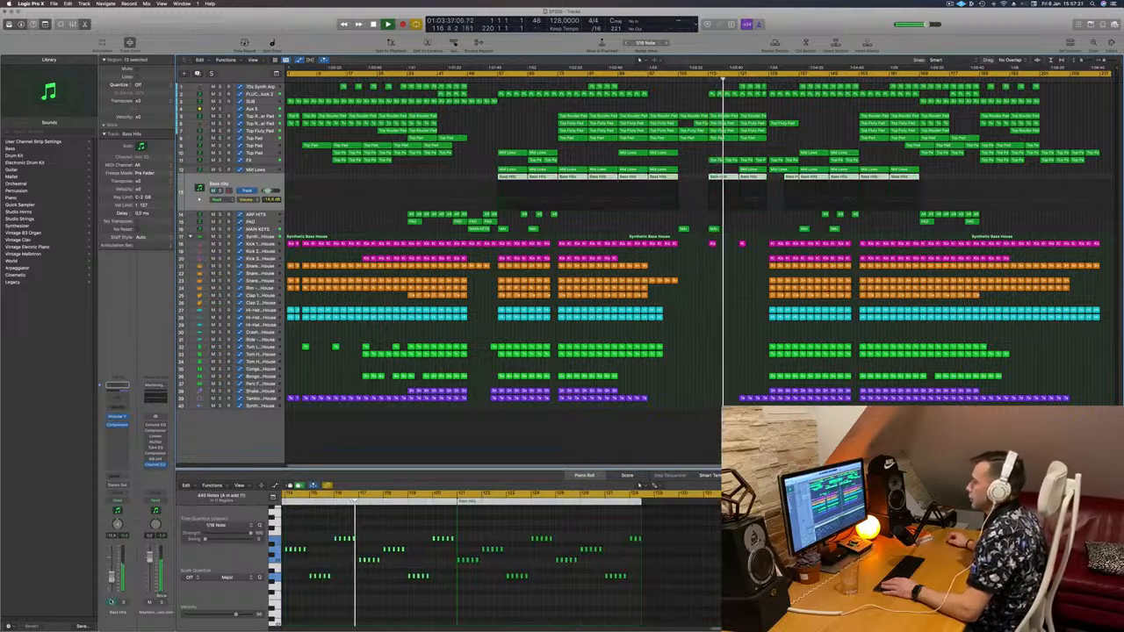
pyautogui.click(112, 602)
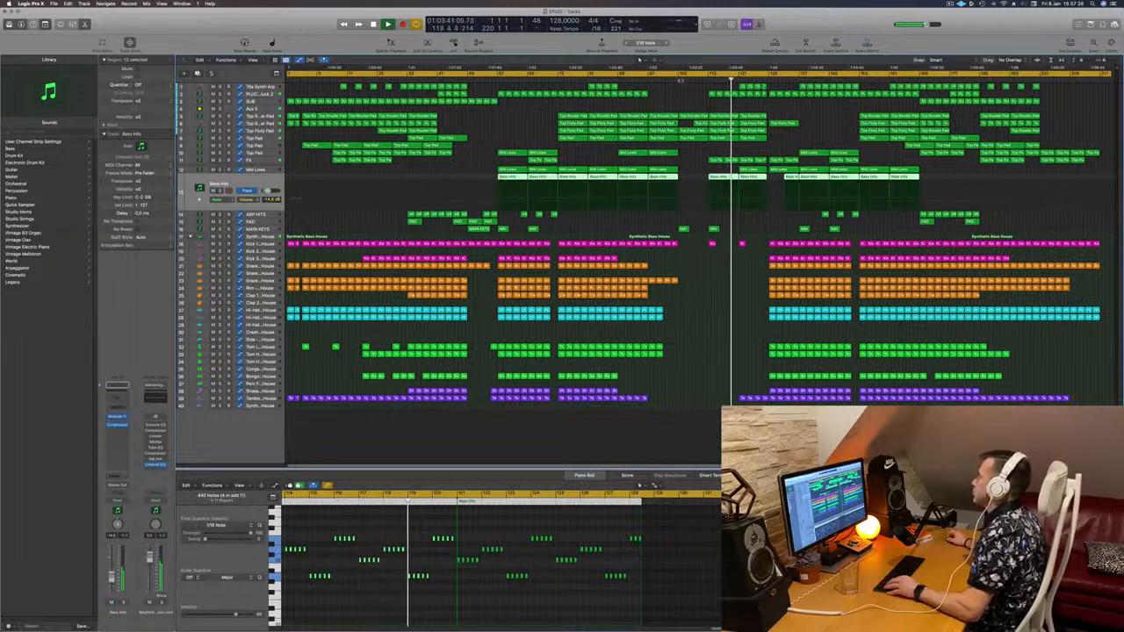
# Replay the breakdown from just before bar 105 and again from just before bar 113, and clear the region selection
pyautogui.click(676, 79)
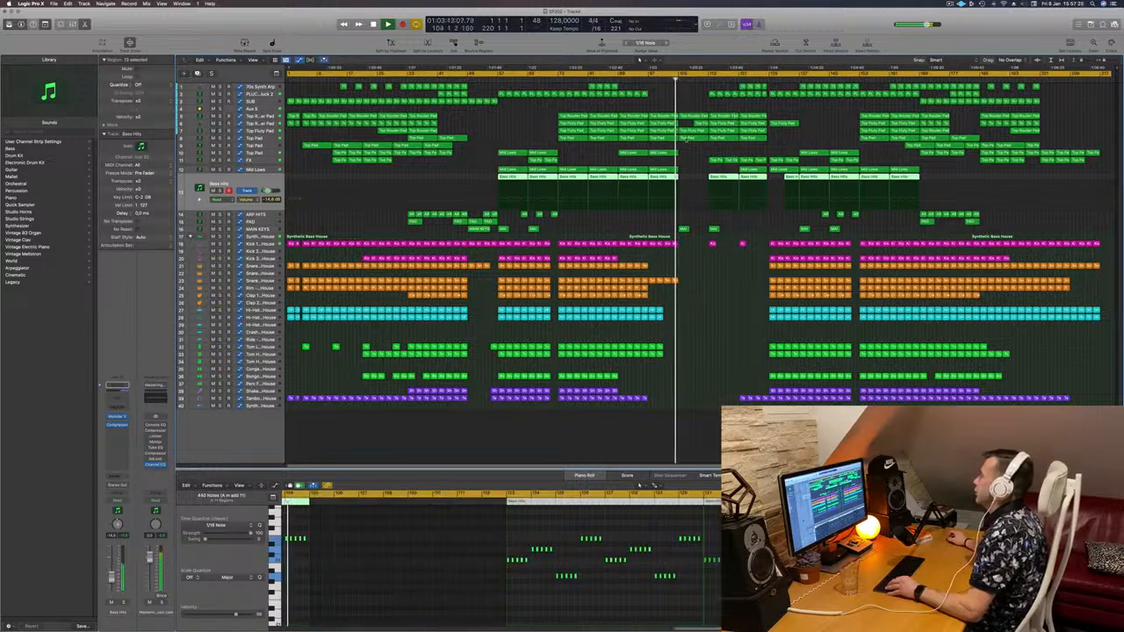
pyautogui.press('super+Right')
pyautogui.press('super+Right')
pyautogui.press('super+Right')
pyautogui.press('super+Right')
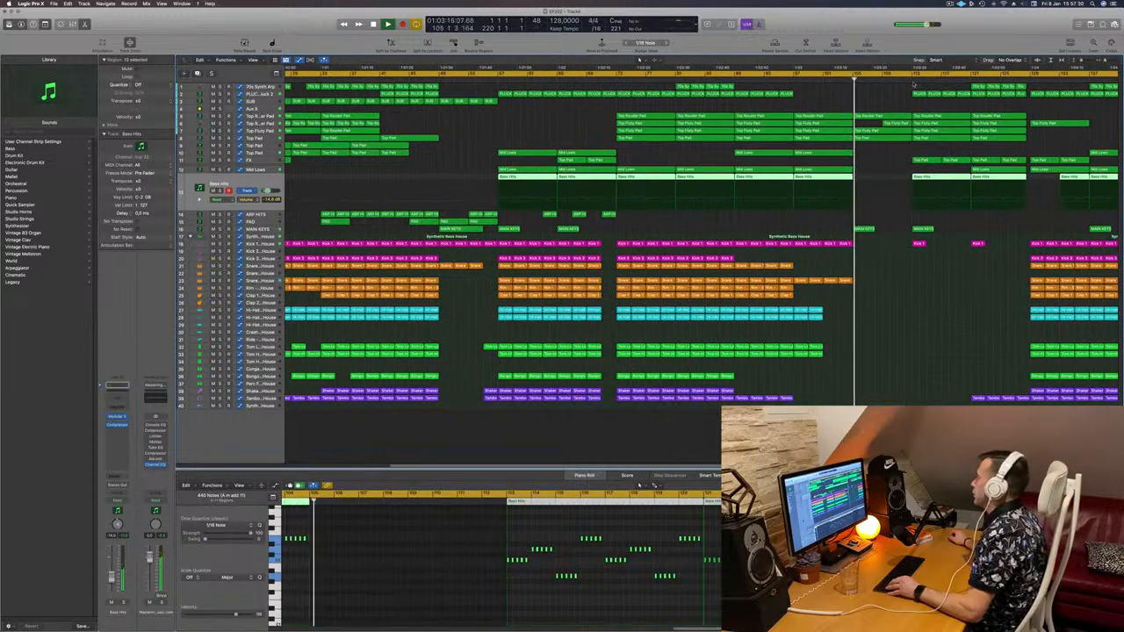
pyautogui.click(909, 80)
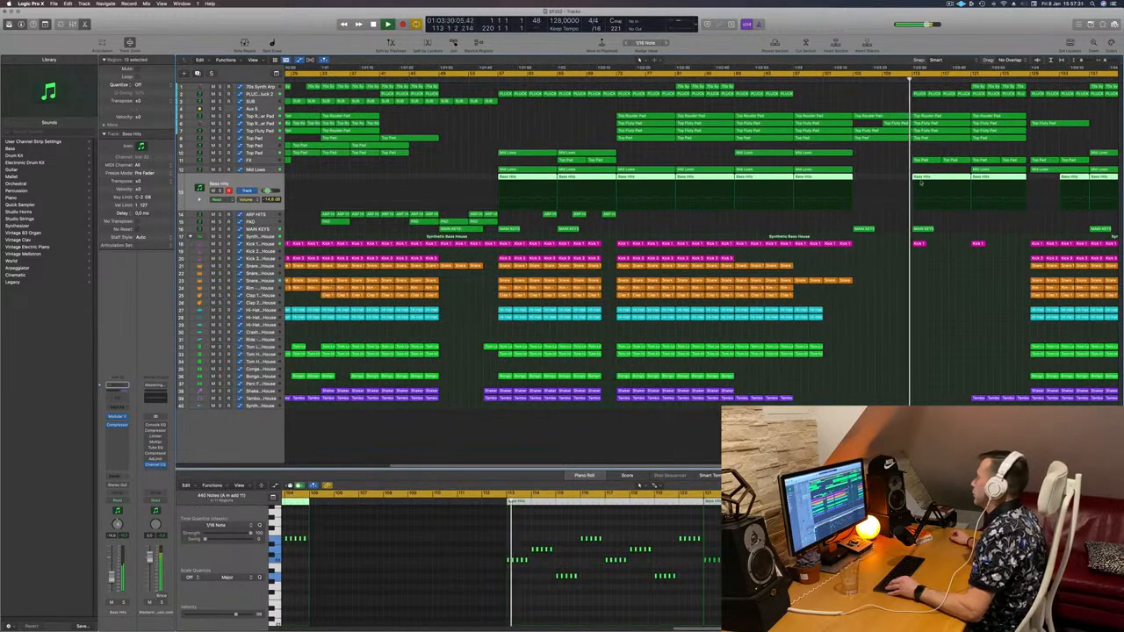
pyautogui.press('super+Left')
pyautogui.press('super+Left')
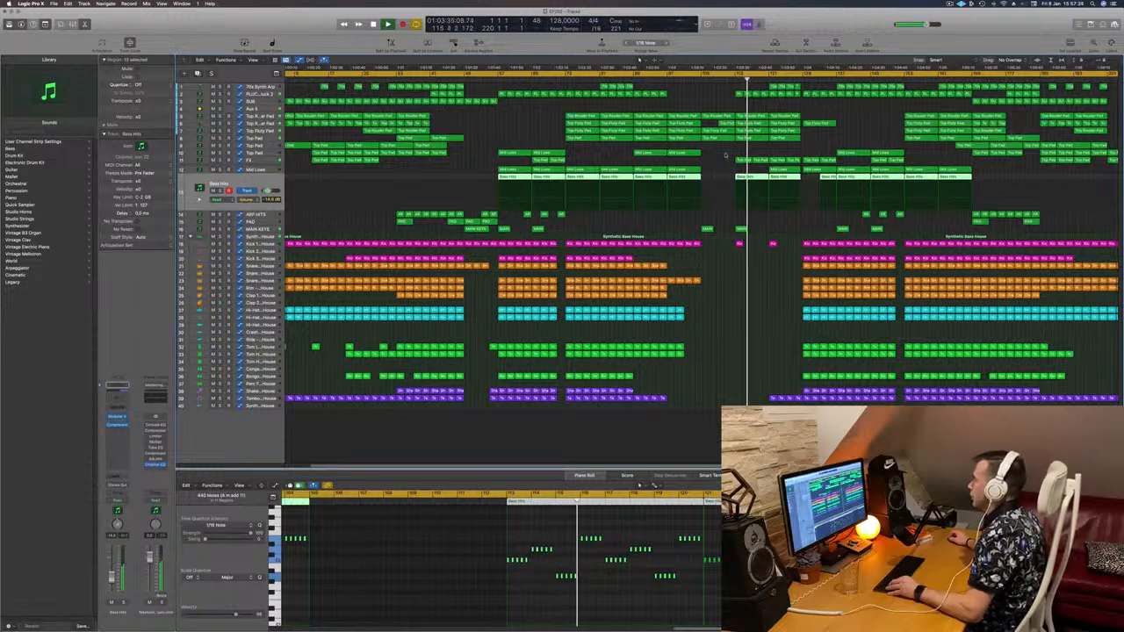
pyautogui.press('super+Left')
pyautogui.click(705, 151)
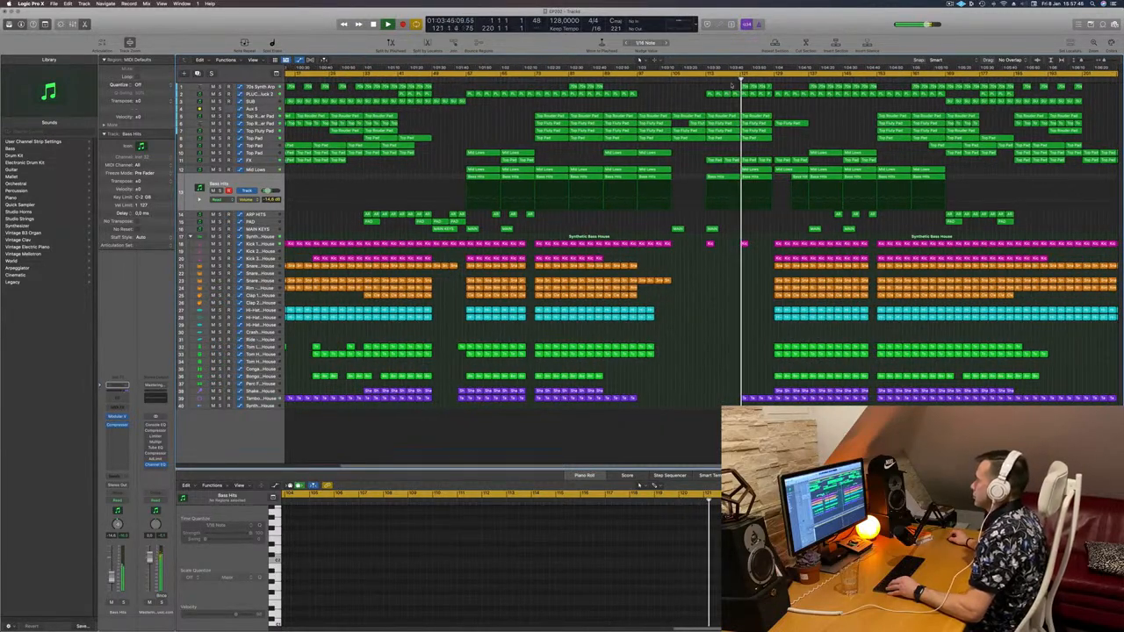
# Delete the 70s Synth Arp regions in the group starting at bar 121 and the group between bars 137 and 153
pyautogui.moveTo(732, 85); pyautogui.dragTo(771, 87)
pyautogui.press('Delete')
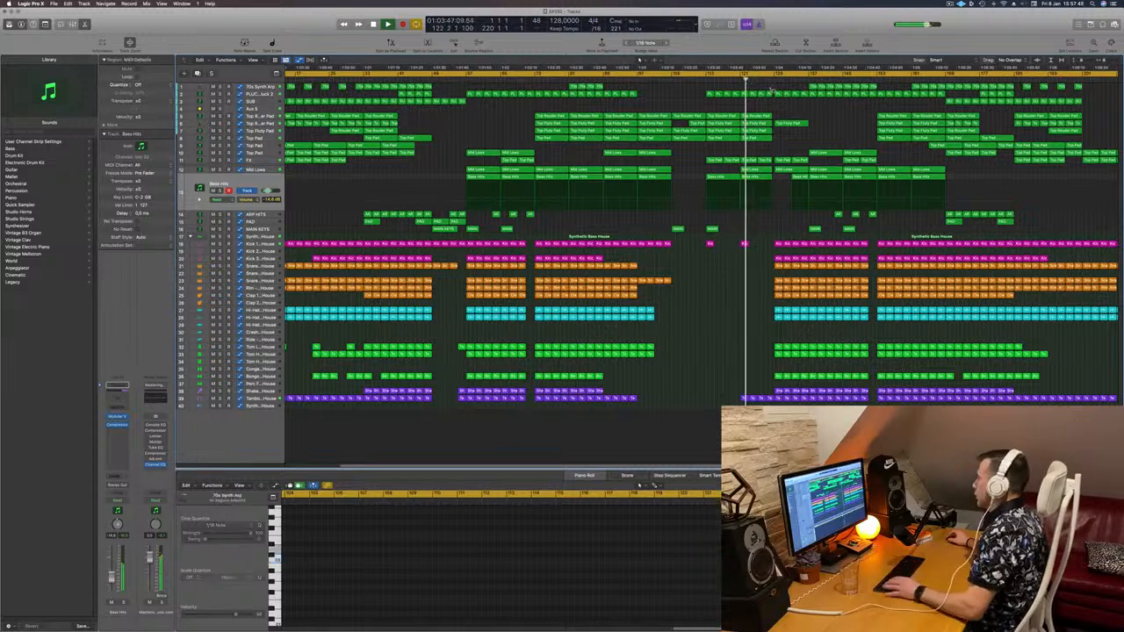
pyautogui.press('super+Left')
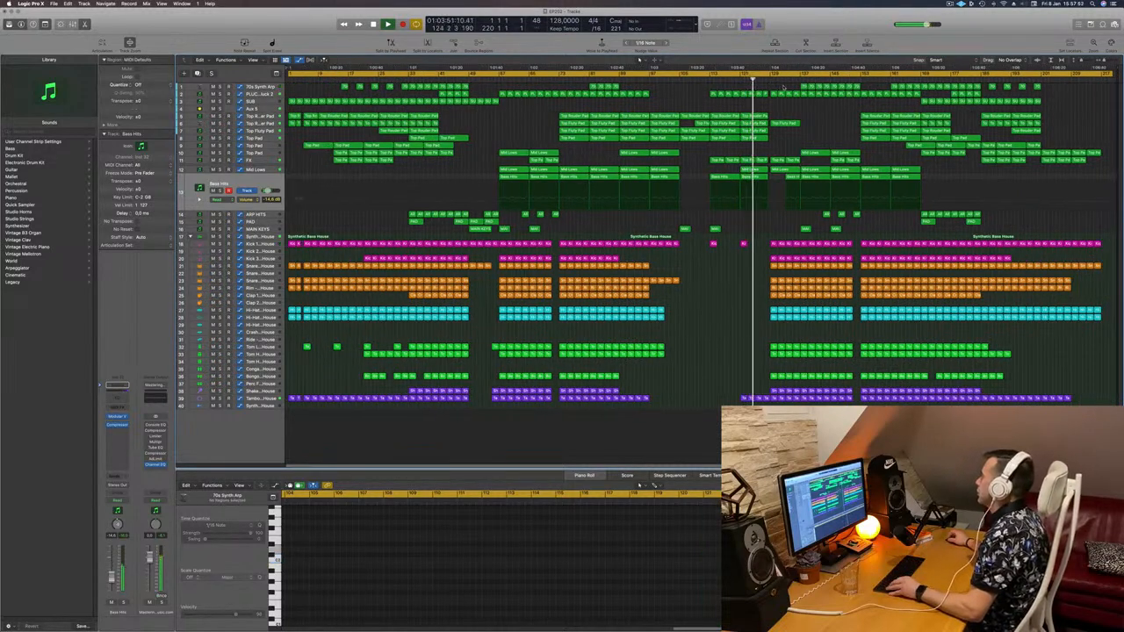
pyautogui.moveTo(784, 86); pyautogui.dragTo(865, 88)
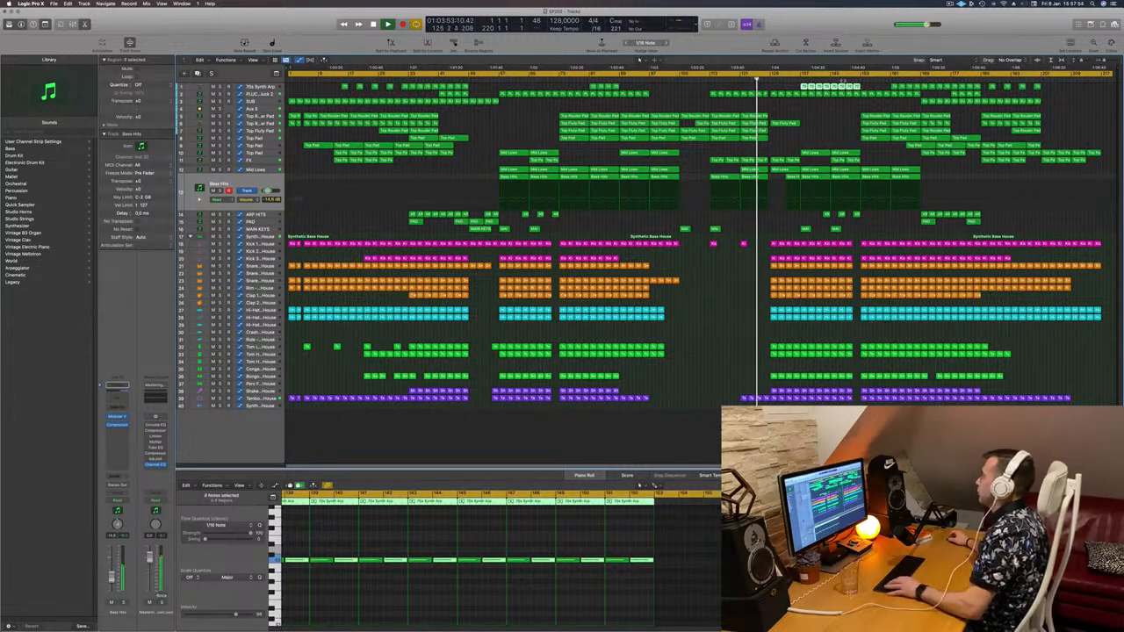
pyautogui.click(789, 105)
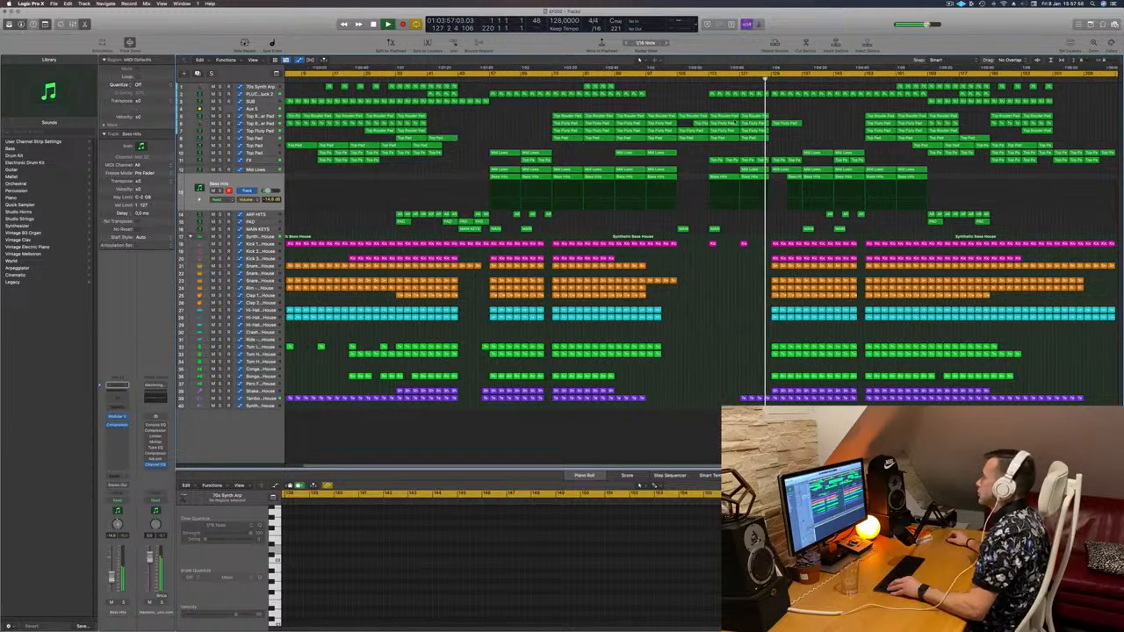
# Audition the pad track with the Top Fluty Pad regions in solo around bar 129, and clear the solo
pyautogui.scroll(8, 735, 121)
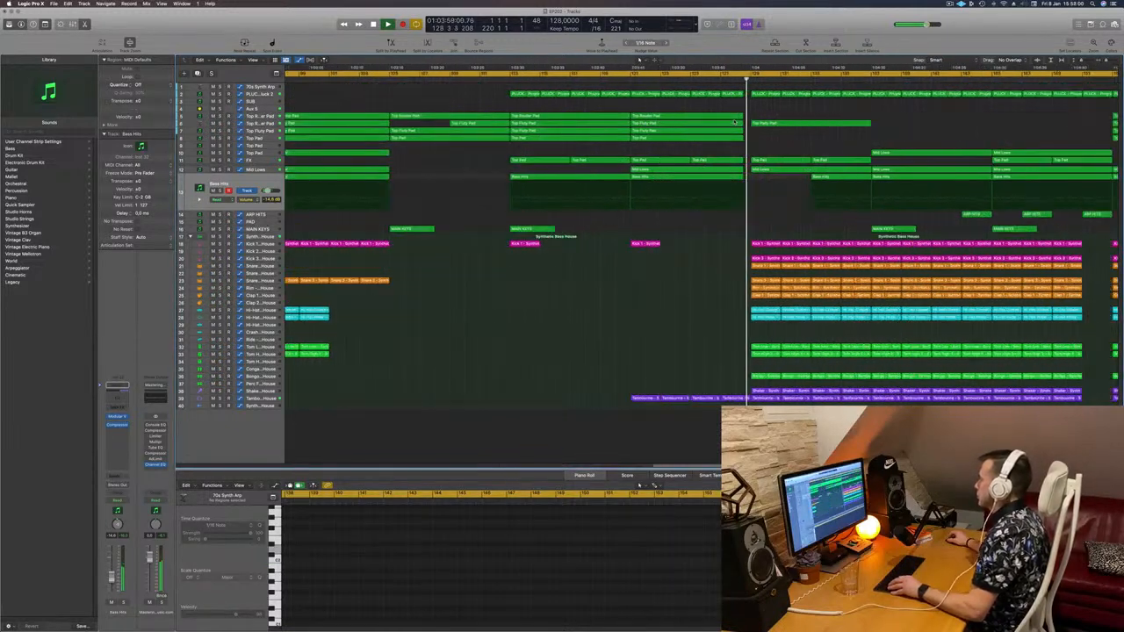
pyautogui.scroll(-8, 733, 117)
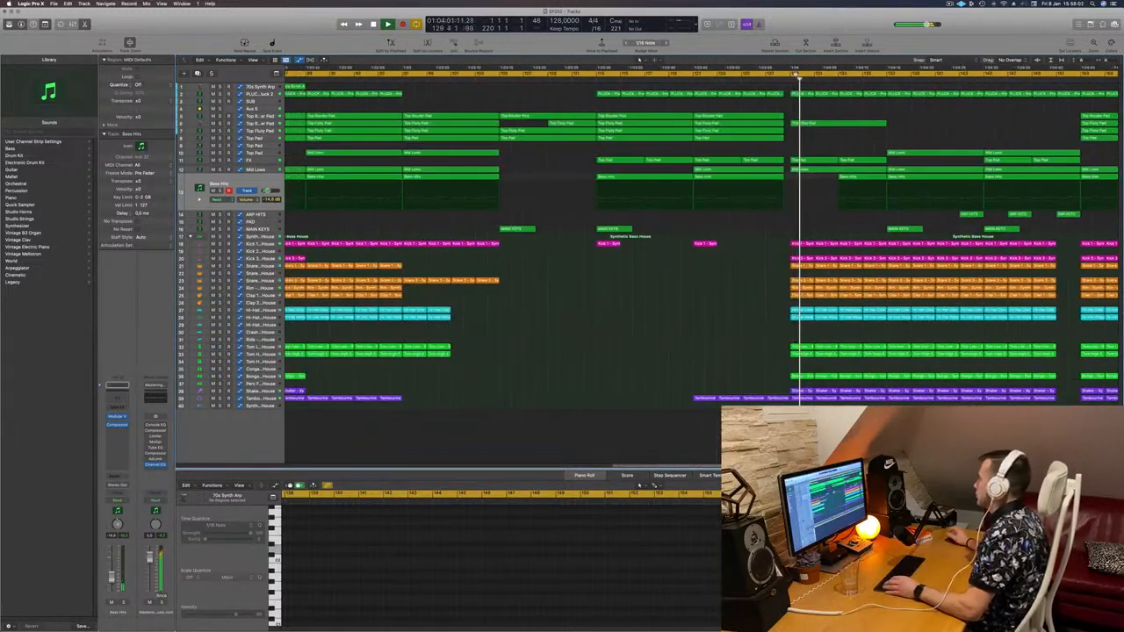
pyautogui.scroll(-5, 793, 94)
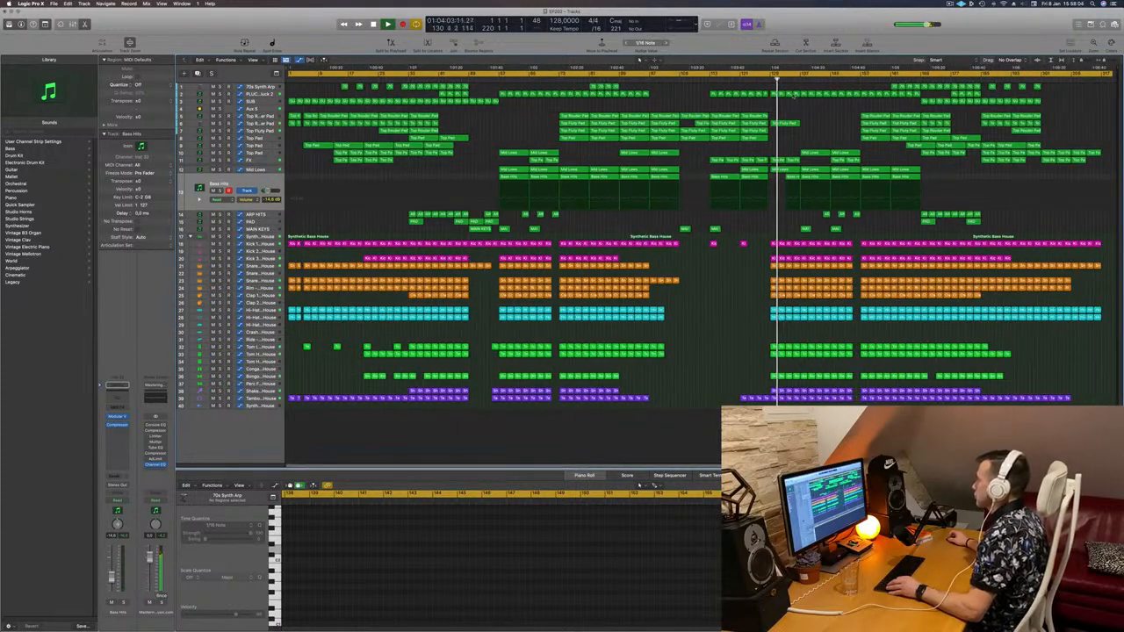
pyautogui.click(261, 124)
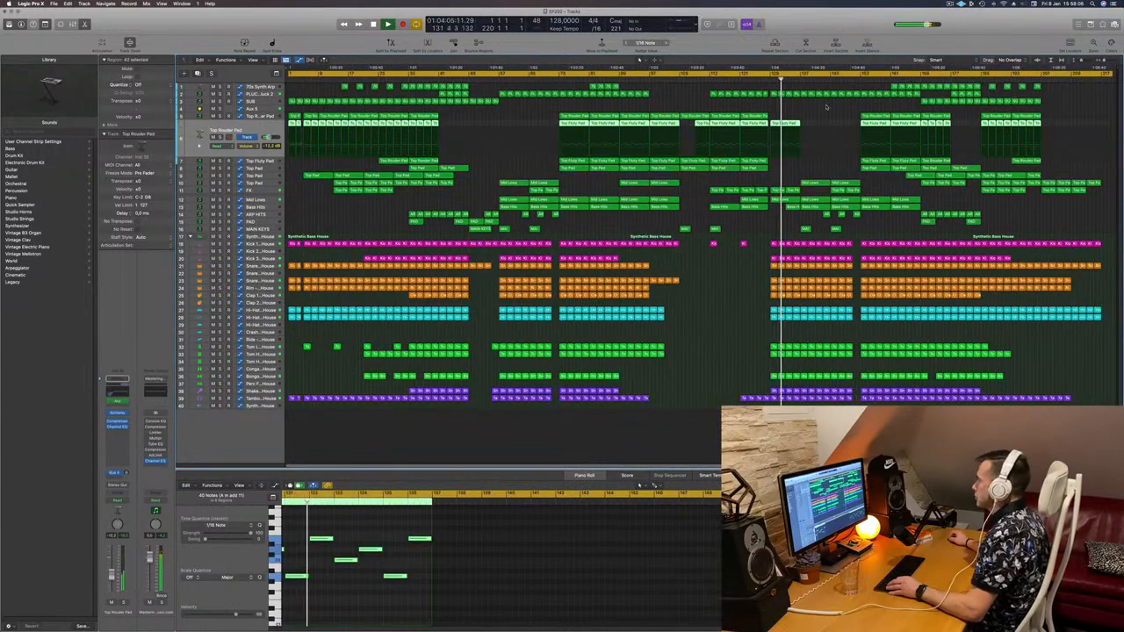
pyautogui.press('s')
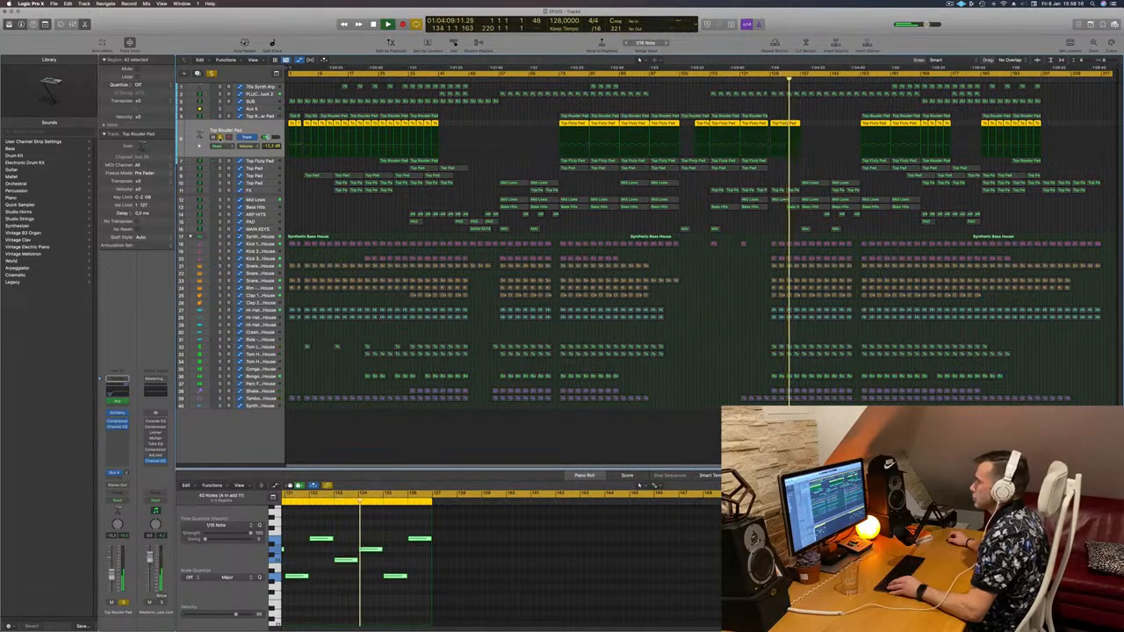
pyautogui.click(264, 111)
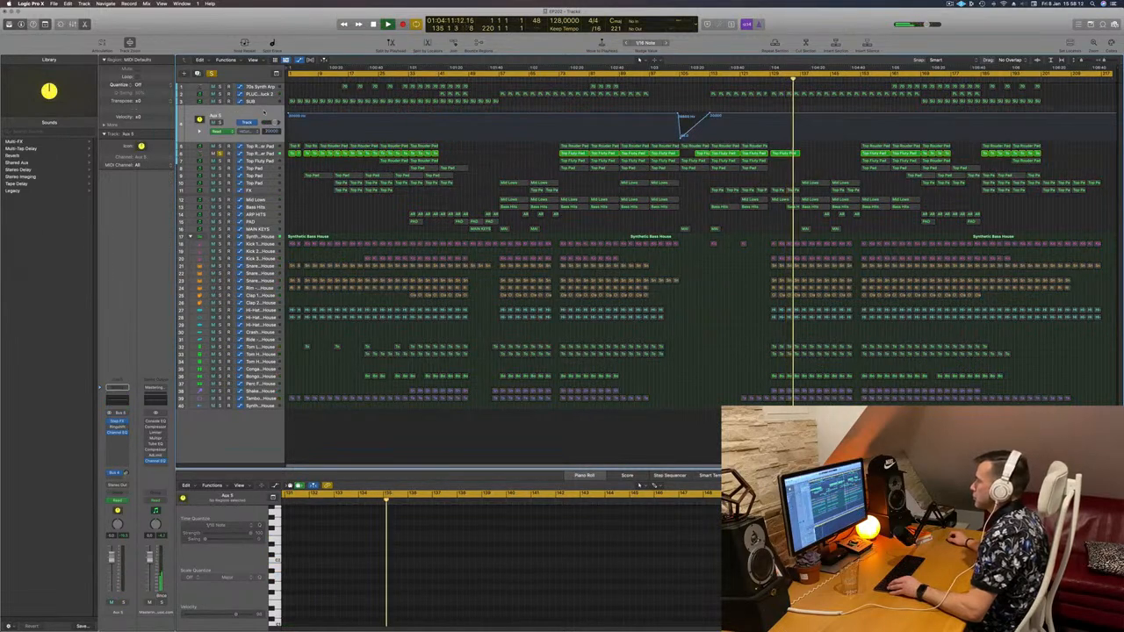
pyautogui.click(212, 75)
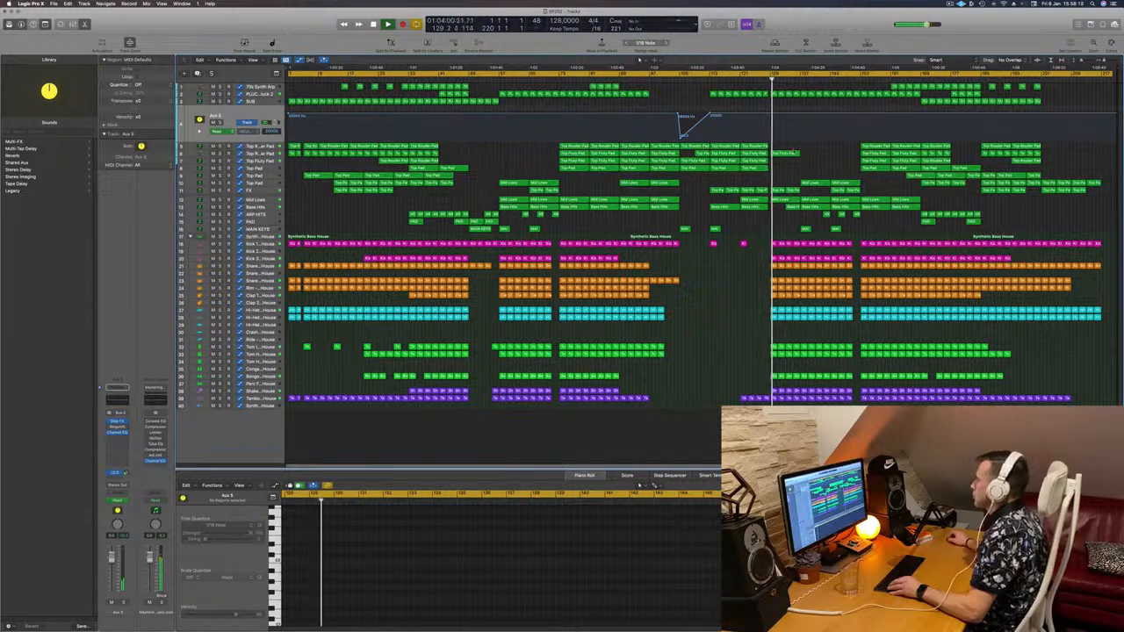
# Copy the Top Fluty Pad region at bar 129 to bars 137 and 145, and replay the transition into bar 129
pyautogui.click(791, 154)
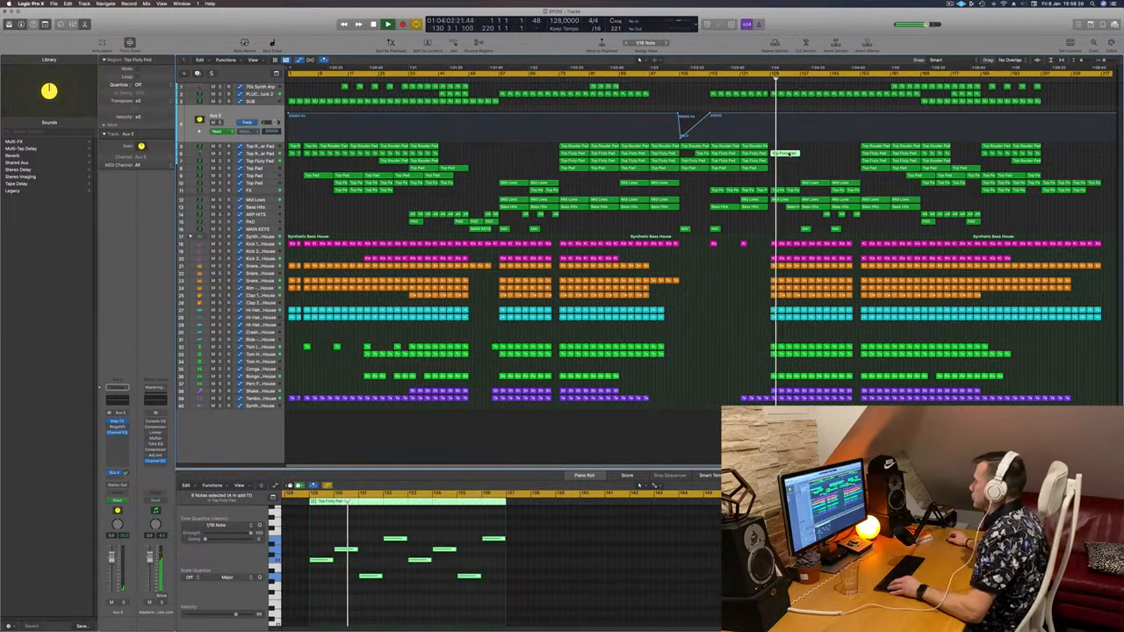
pyautogui.moveTo(790, 153); pyautogui.dragTo(847, 162)
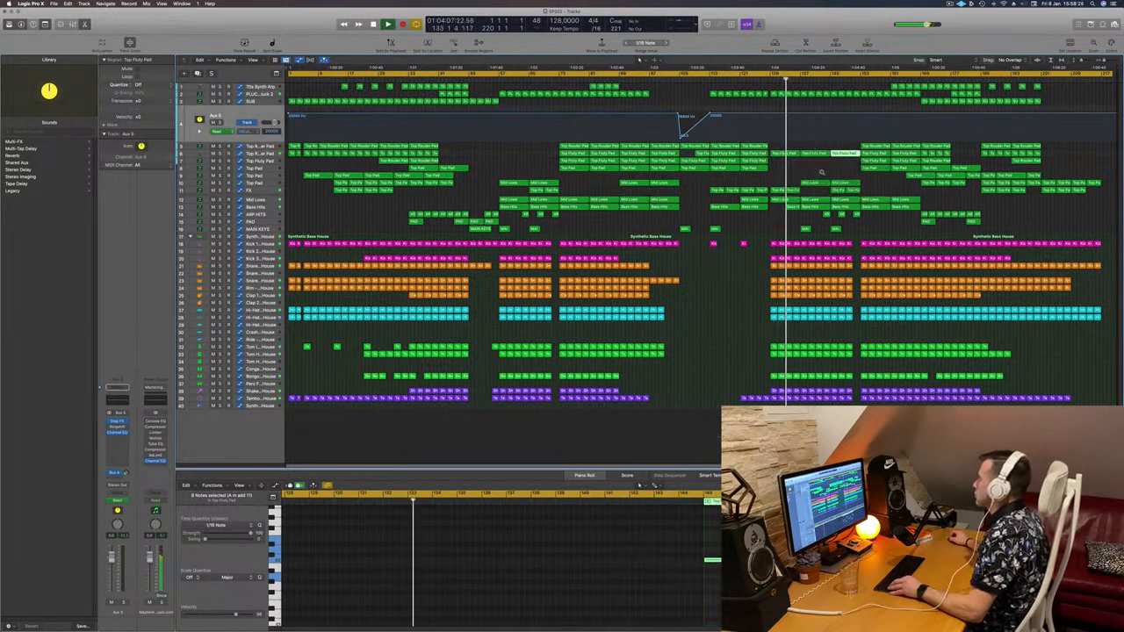
pyautogui.click(767, 183)
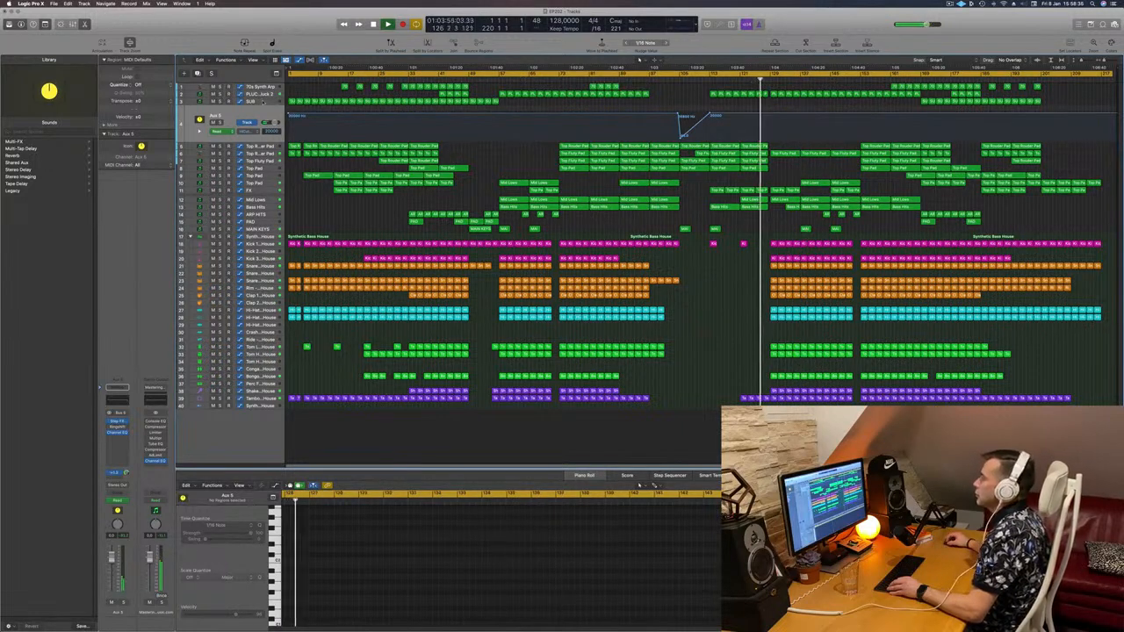
# Examine the regions and automation of the Progressive Pluck 2 track around bar 129 and clear the region selection
pyautogui.click(264, 102)
pyautogui.click(264, 93)
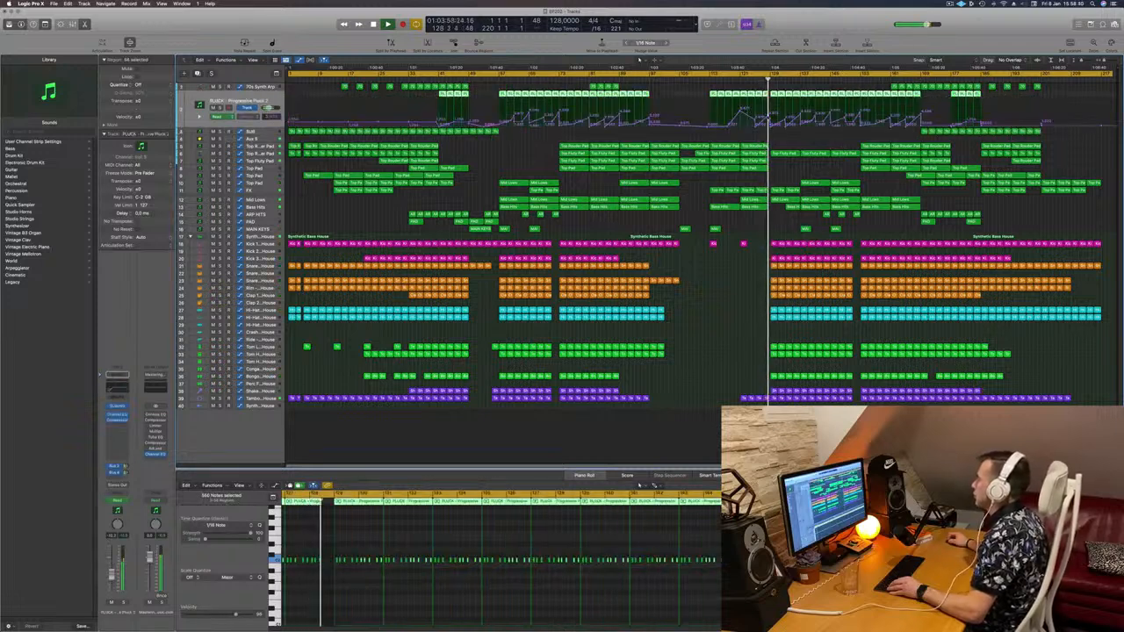
pyautogui.click(768, 121)
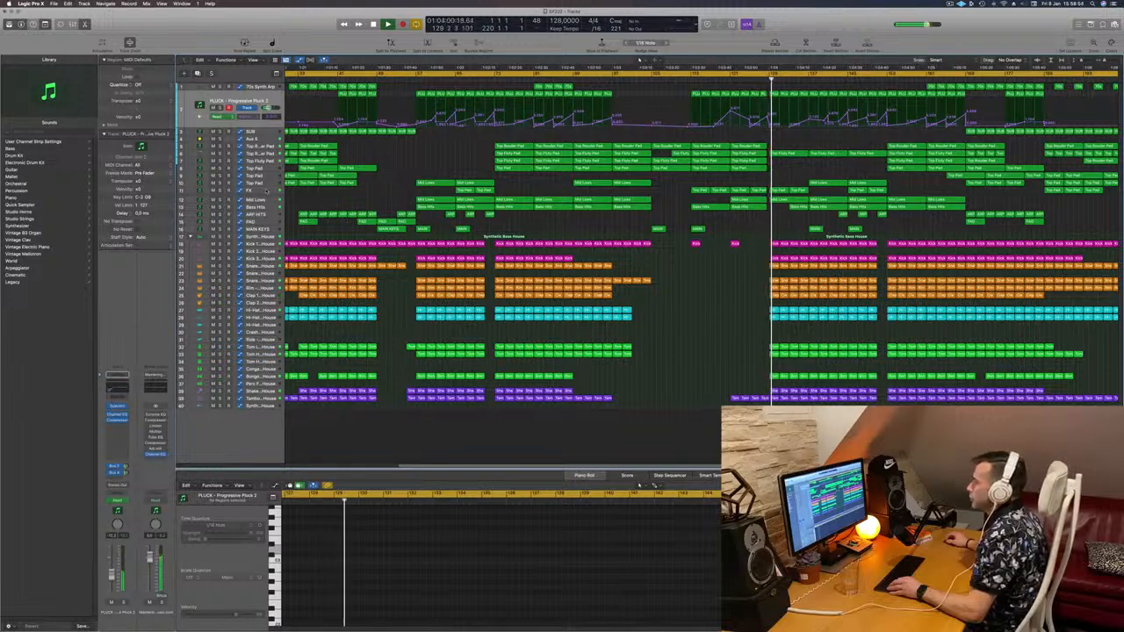
# Show the H-Delay feedback automation lane beneath the FX track's Delay BPM automation and play the passage around bar 129
pyautogui.click(263, 189)
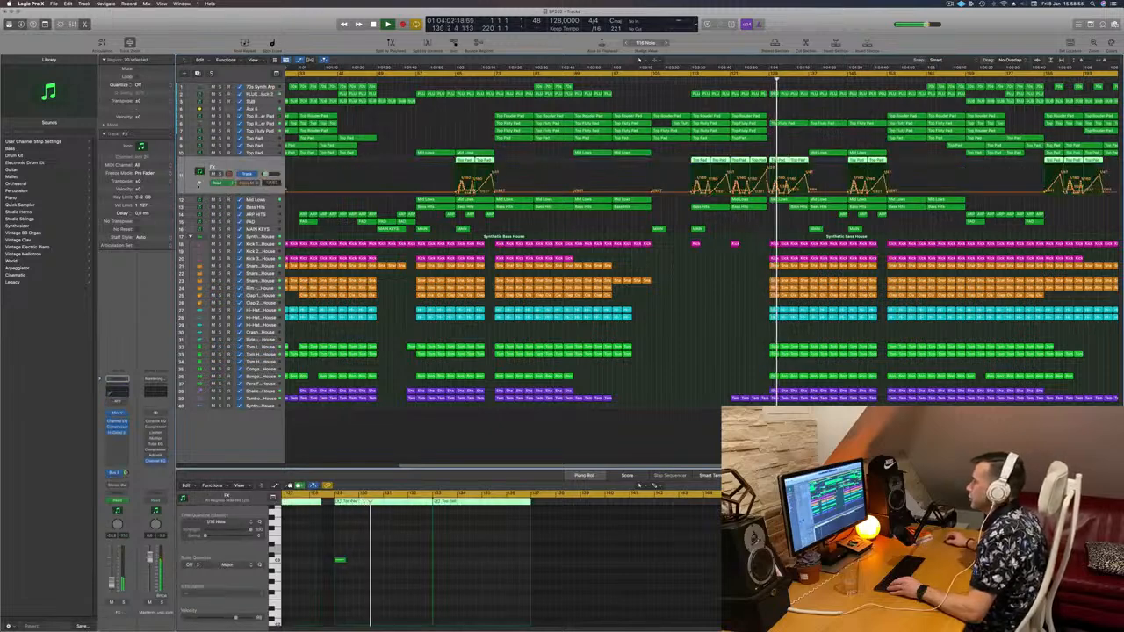
pyautogui.click(200, 183)
pyautogui.press('super+Right')
pyautogui.press('super+Right')
pyautogui.press('super+Right')
pyautogui.press('super+Right')
pyautogui.press('super+Right')
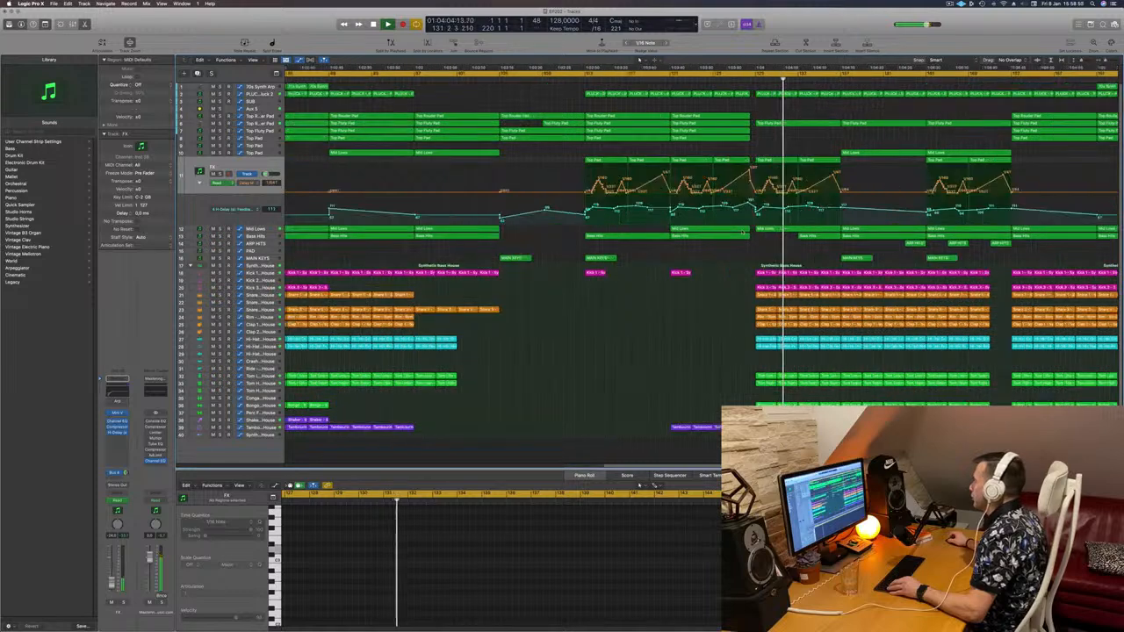
pyautogui.hscroll(-2, 734, 112)
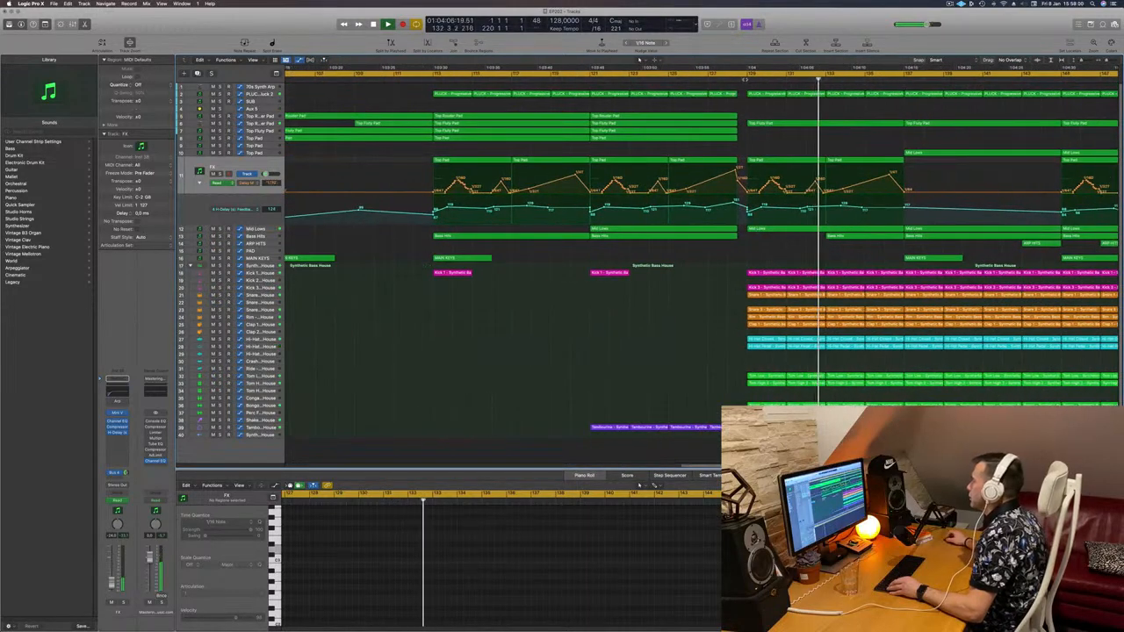
pyautogui.press('space')
pyautogui.press('space')
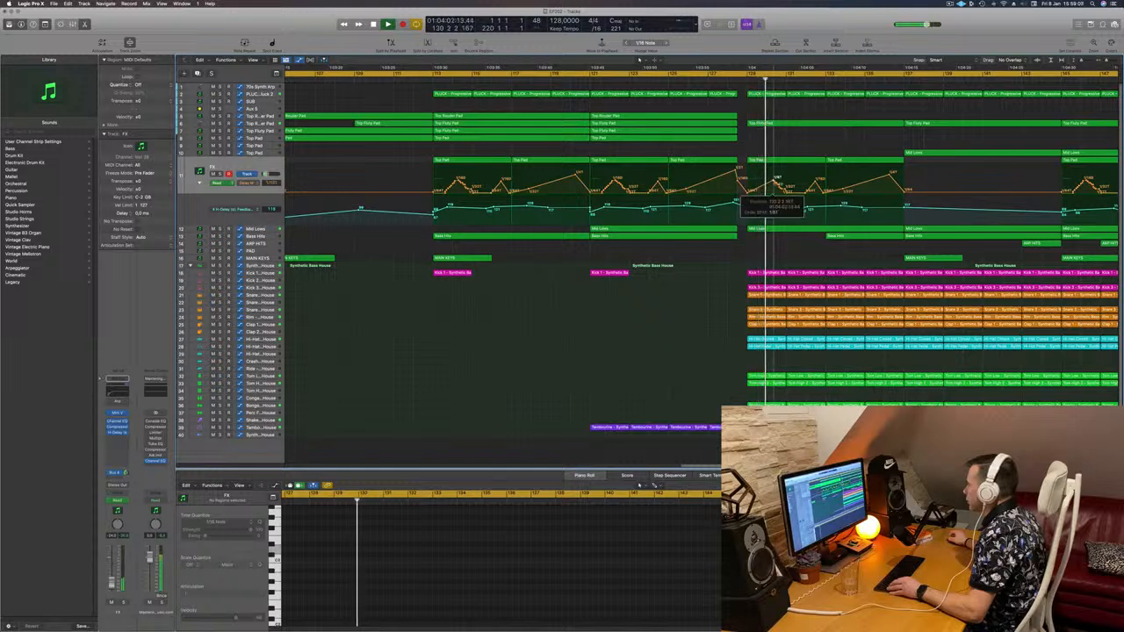
# Replace the FX track's Delay BPM automation peaks between bars 129 and 137 with a gentler curve, checking the track in solo
pyautogui.moveTo(827, 192); pyautogui.dragTo(917, 192)
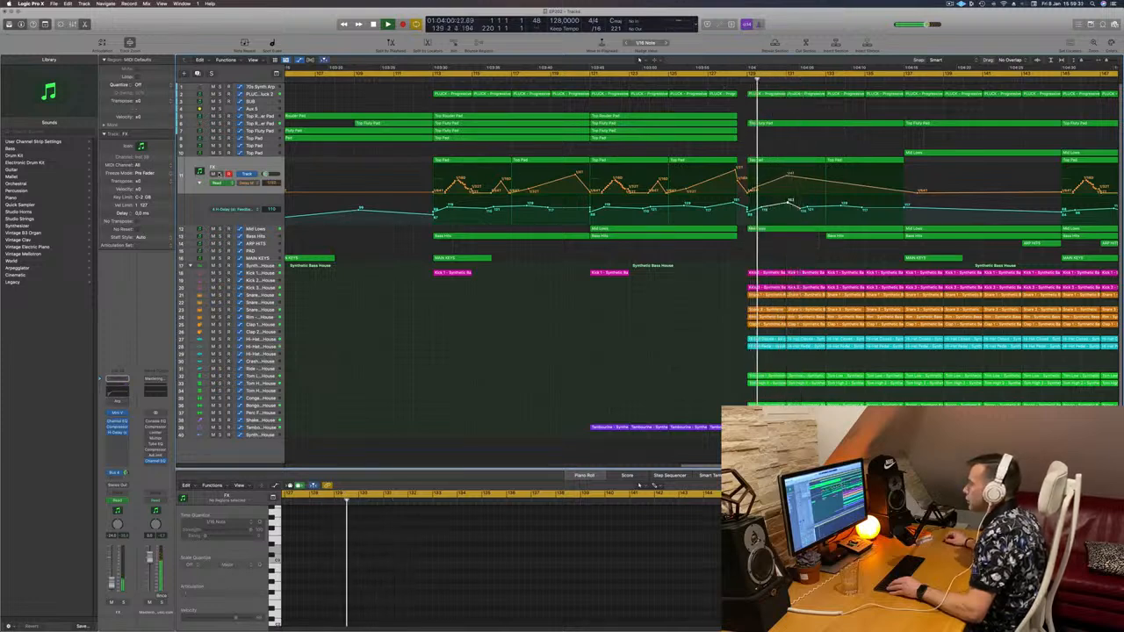
pyautogui.press('s')
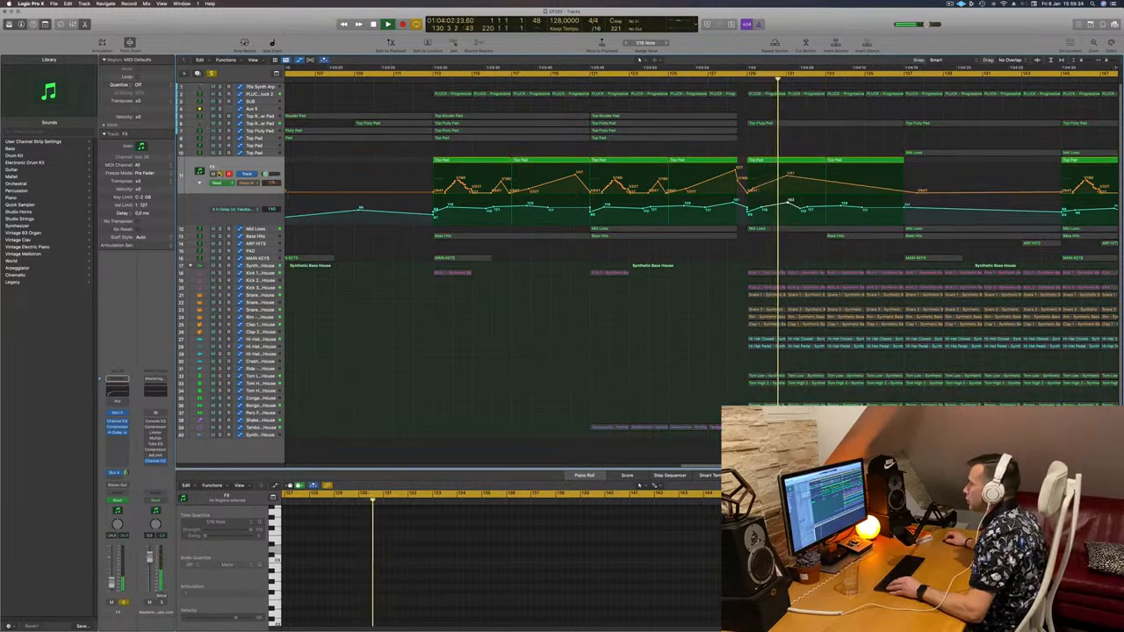
pyautogui.press('s')
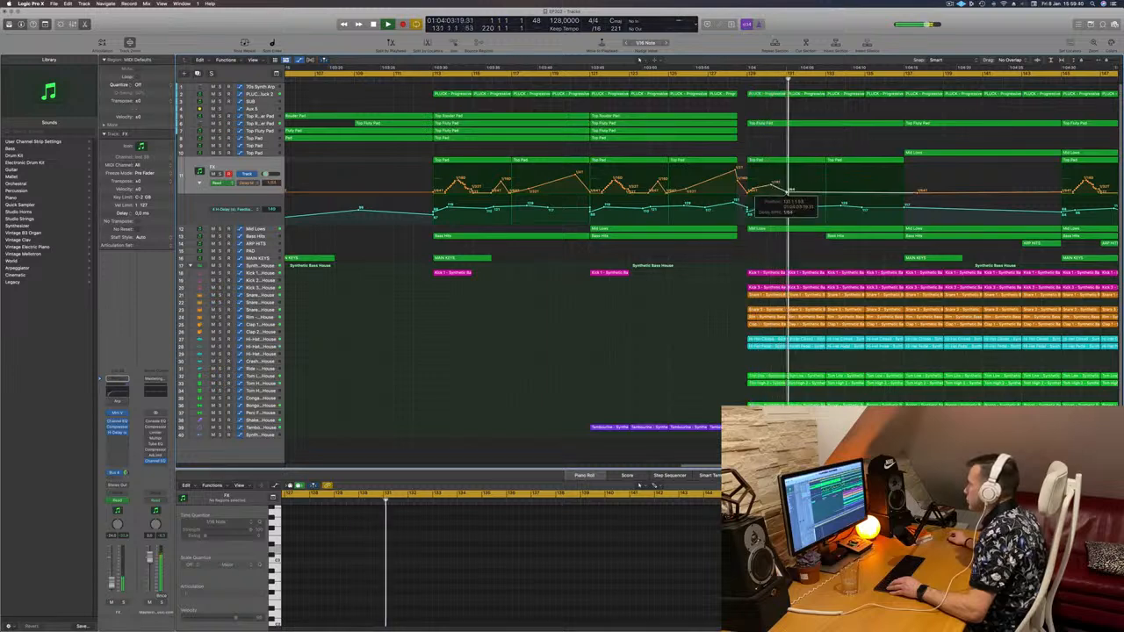
pyautogui.click(741, 79)
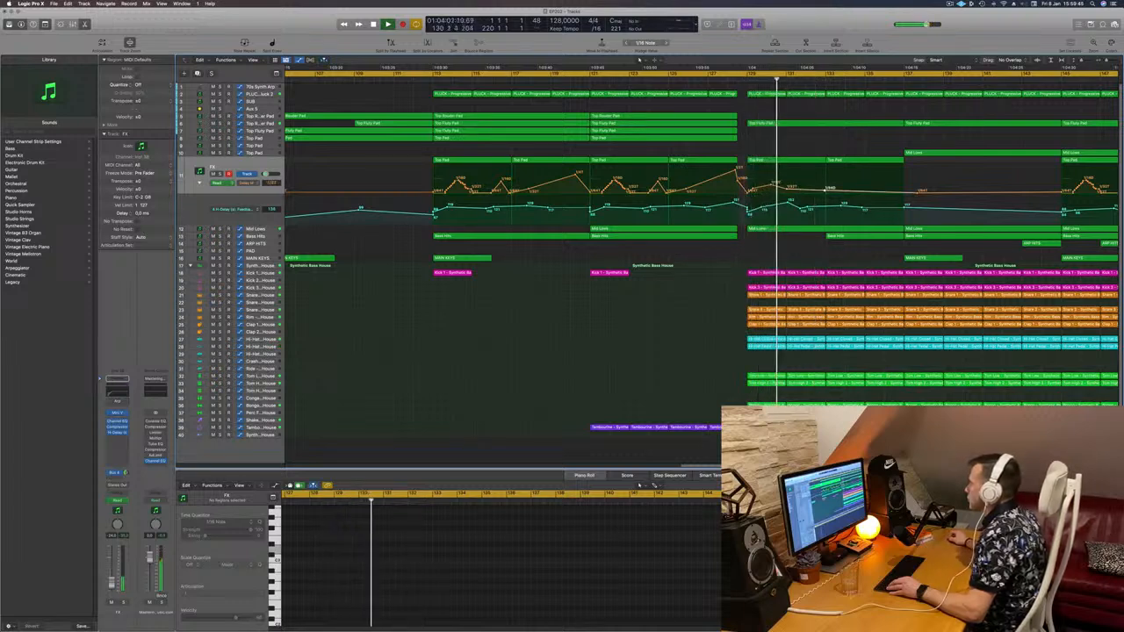
# Raise the FX track's Delay BPM automation point at bar 133 and add a higher point near bar 135
pyautogui.moveTo(825, 191); pyautogui.dragTo(825, 184)
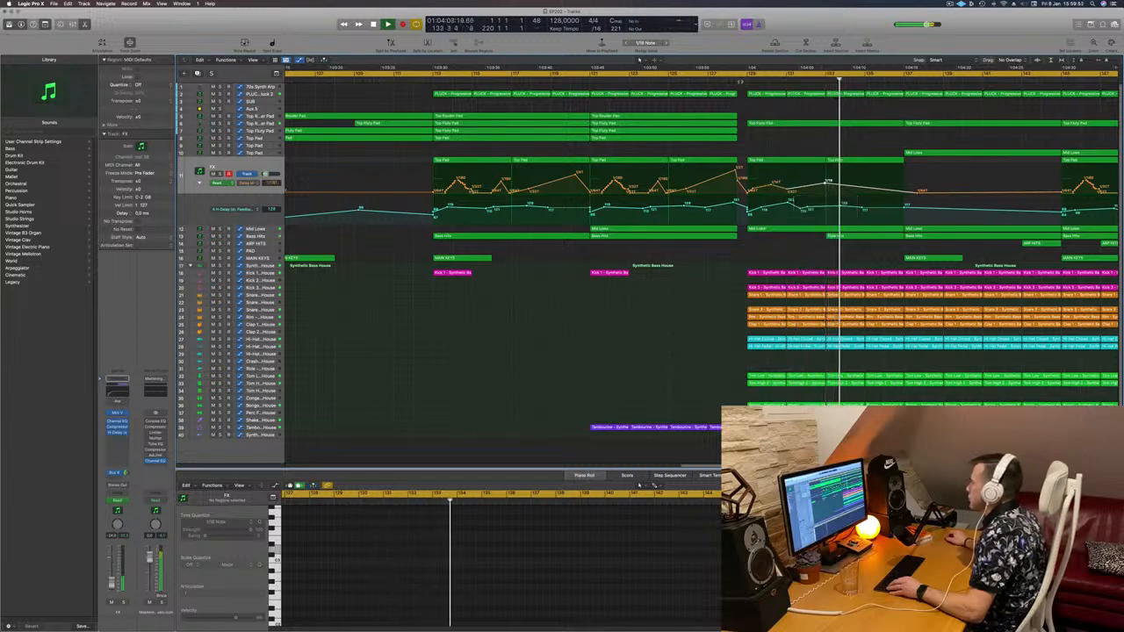
pyautogui.click(747, 80)
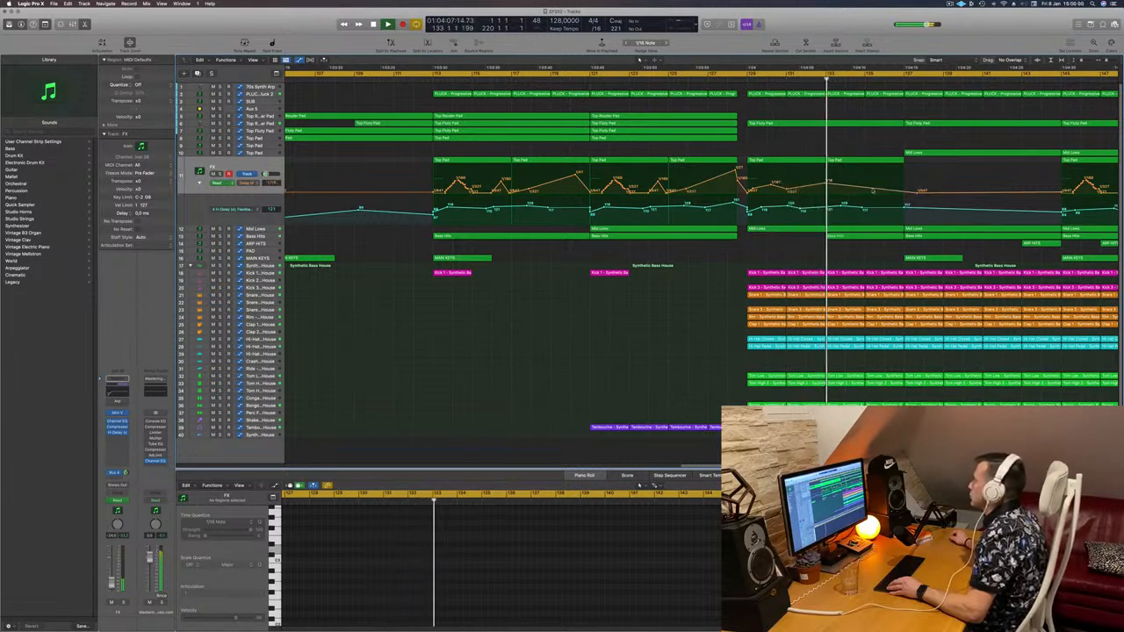
pyautogui.click(873, 178)
pyautogui.moveTo(873, 178); pyautogui.dragTo(870, 178)
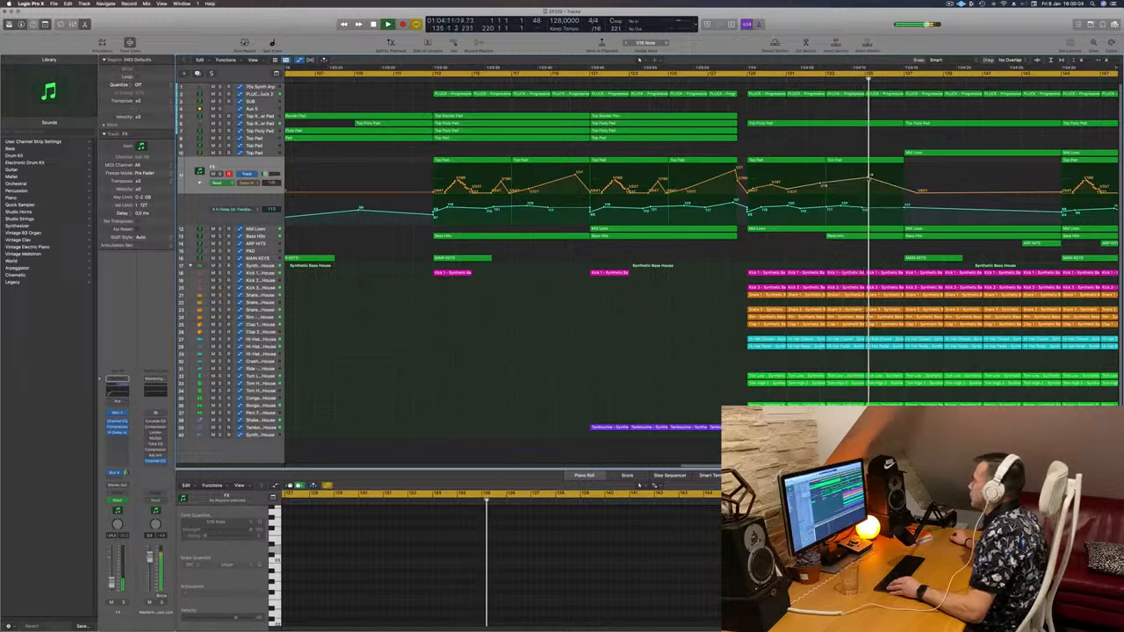
# Add a Delay BPM automation point at bar 137 on the FX track, raise it slightly, and replay from bar 129
pyautogui.click(825, 186)
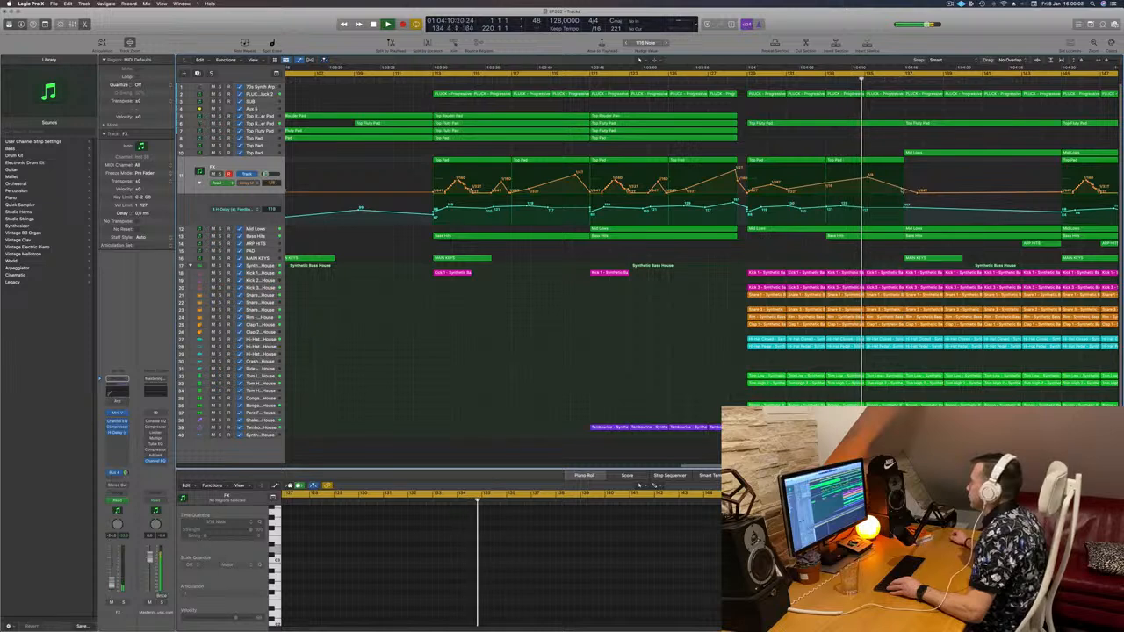
pyautogui.click(905, 178)
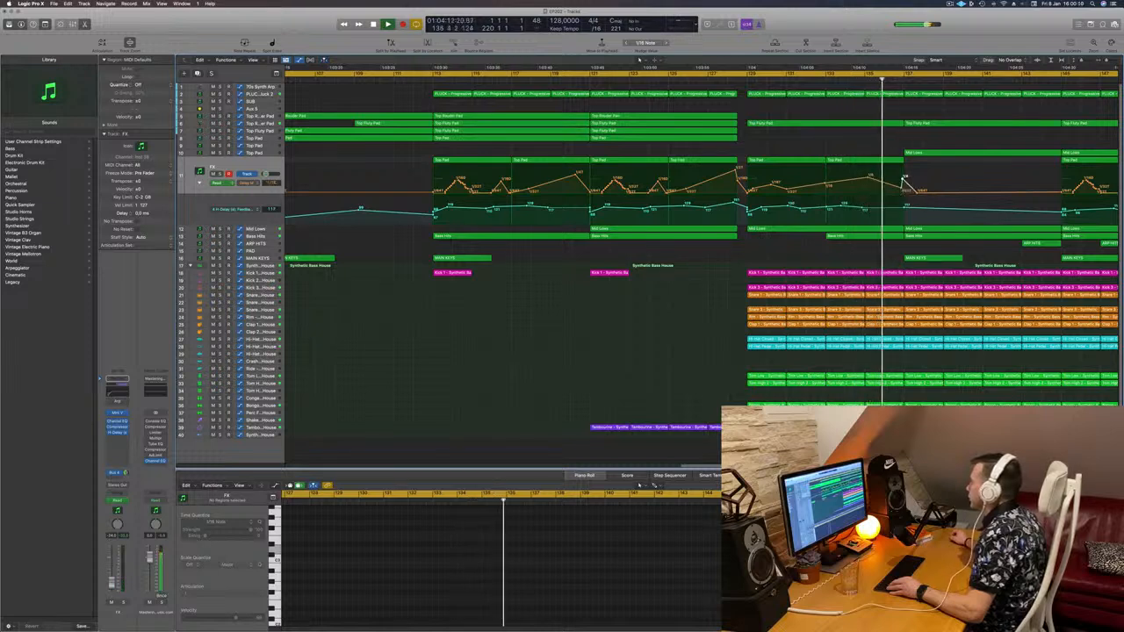
pyautogui.click(905, 180)
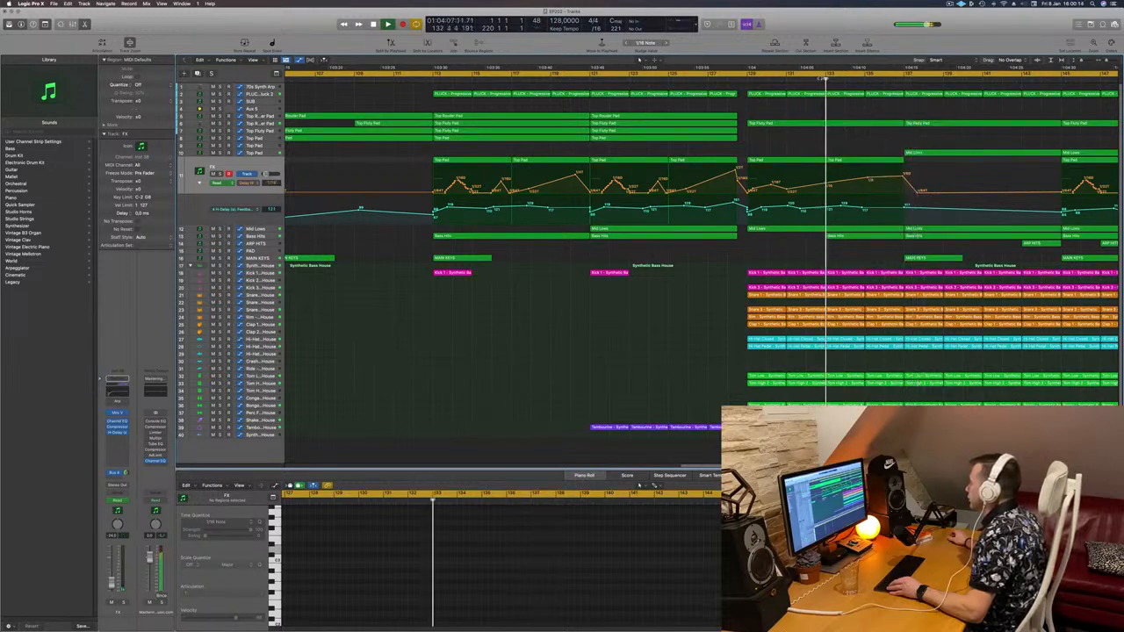
pyautogui.click(744, 84)
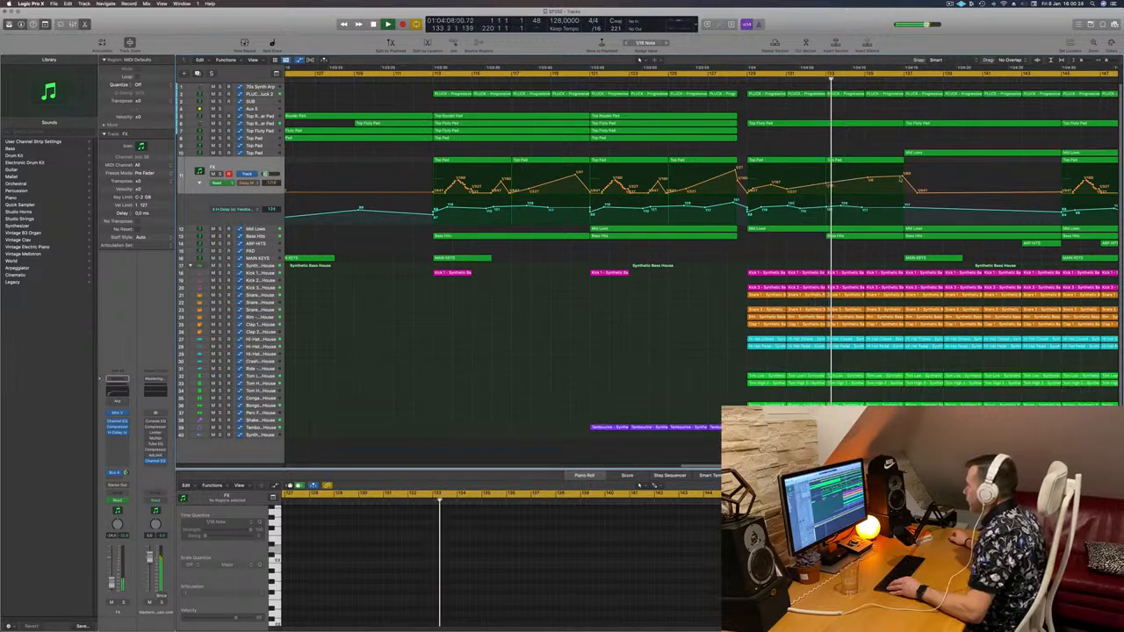
pyautogui.moveTo(904, 177); pyautogui.dragTo(903, 173)
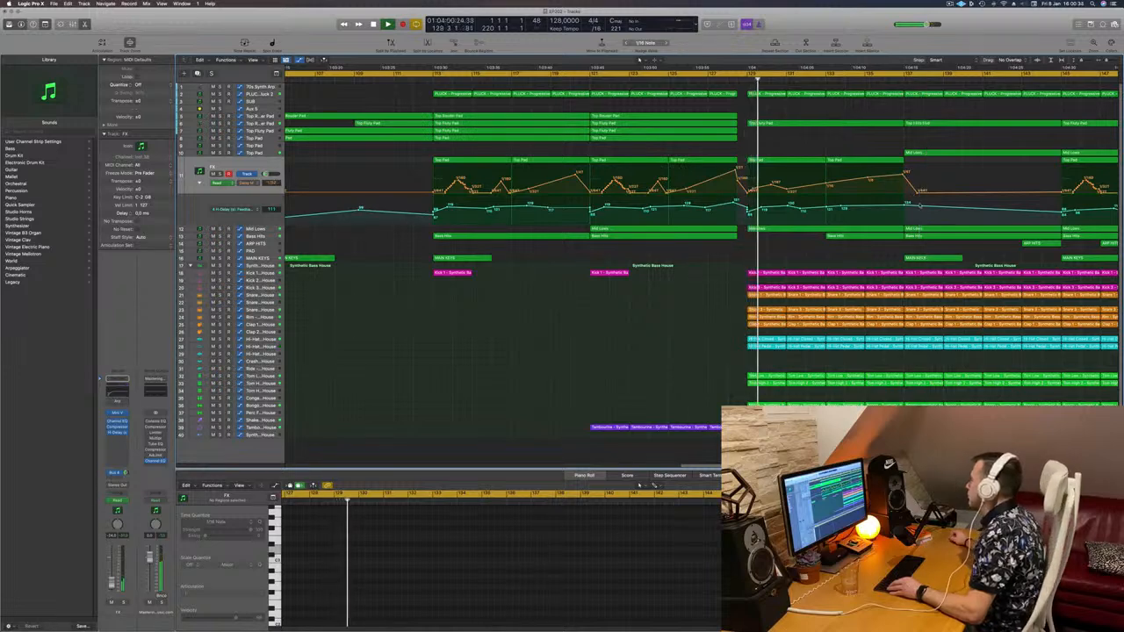
# Make the FX track's H-Delay feedback automation drop steeply to near its minimum at bar 137, and replay from before bar 129
pyautogui.click(923, 221)
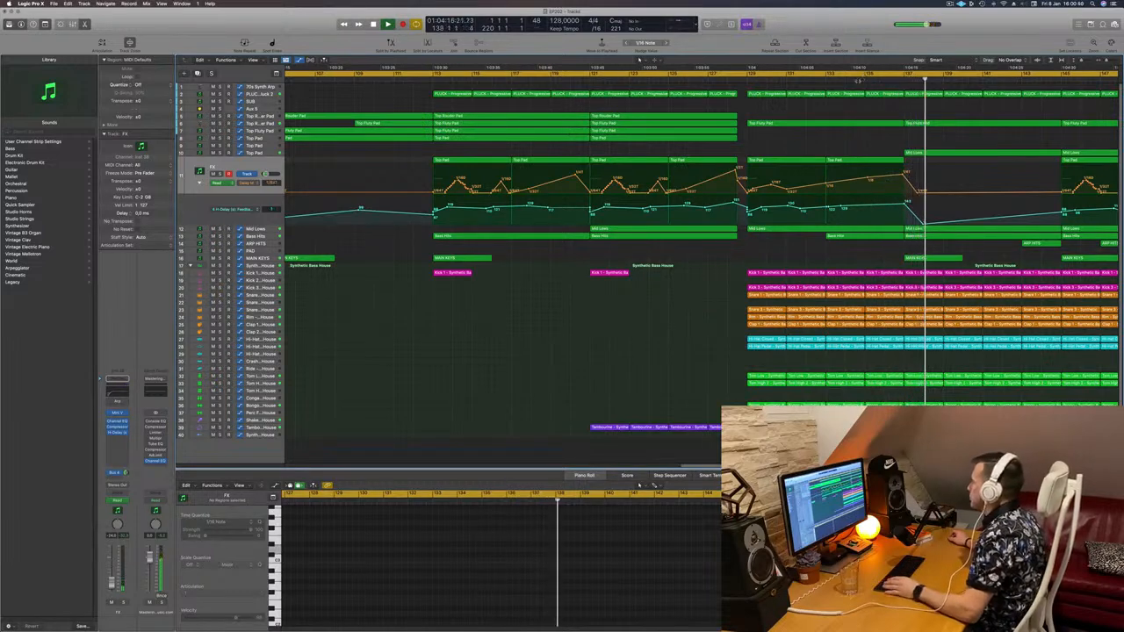
pyautogui.click(864, 76)
pyautogui.moveTo(899, 176); pyautogui.dragTo(903, 224)
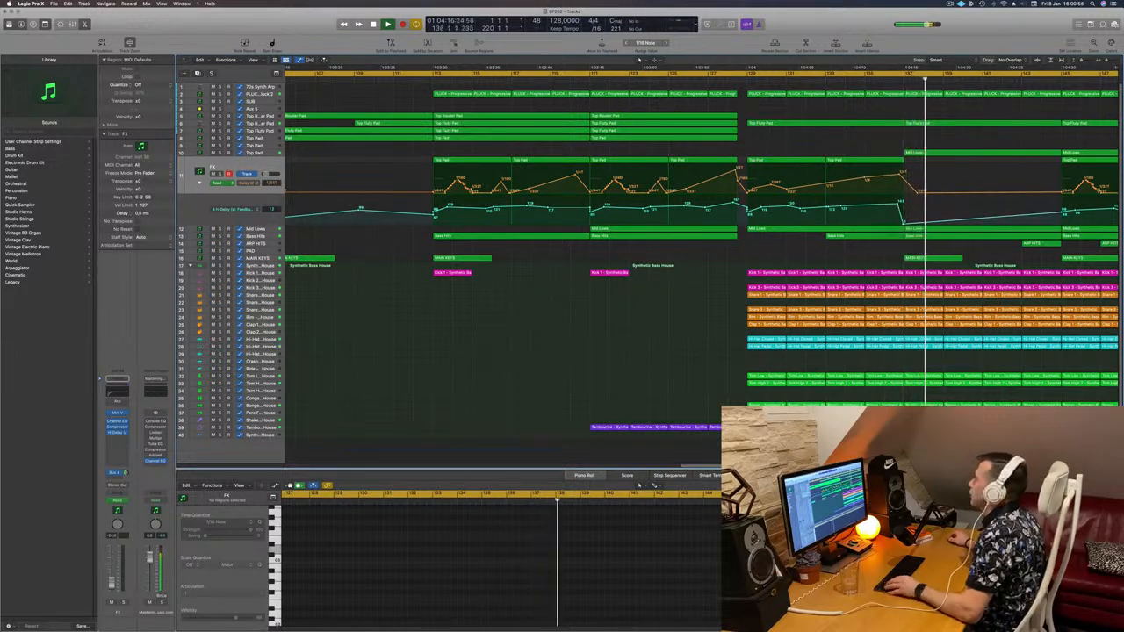
pyautogui.click(736, 75)
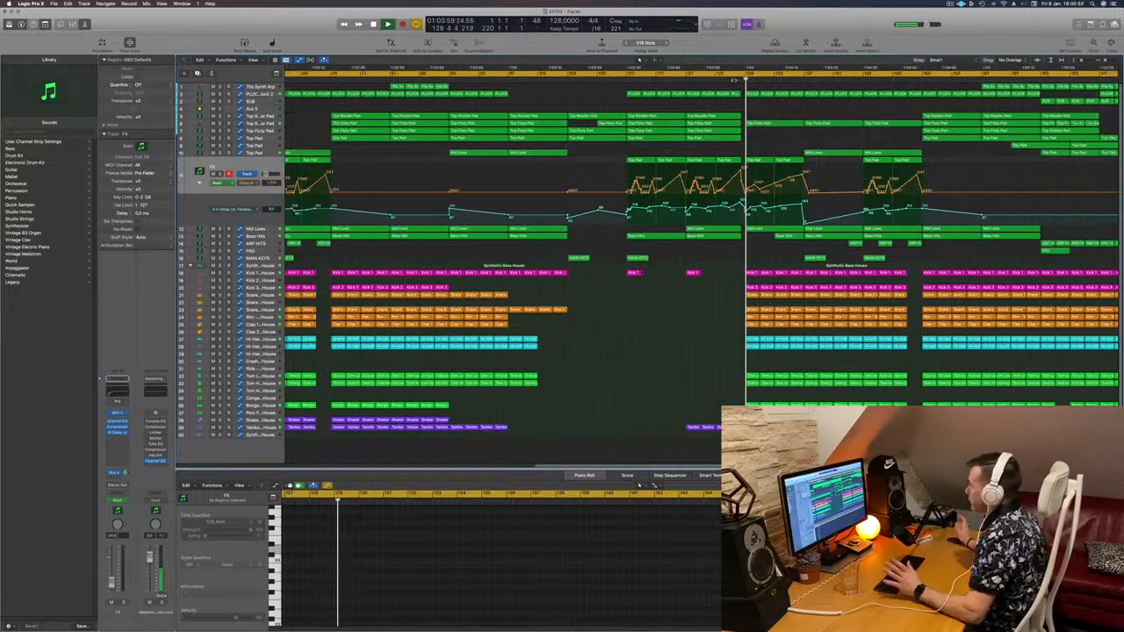